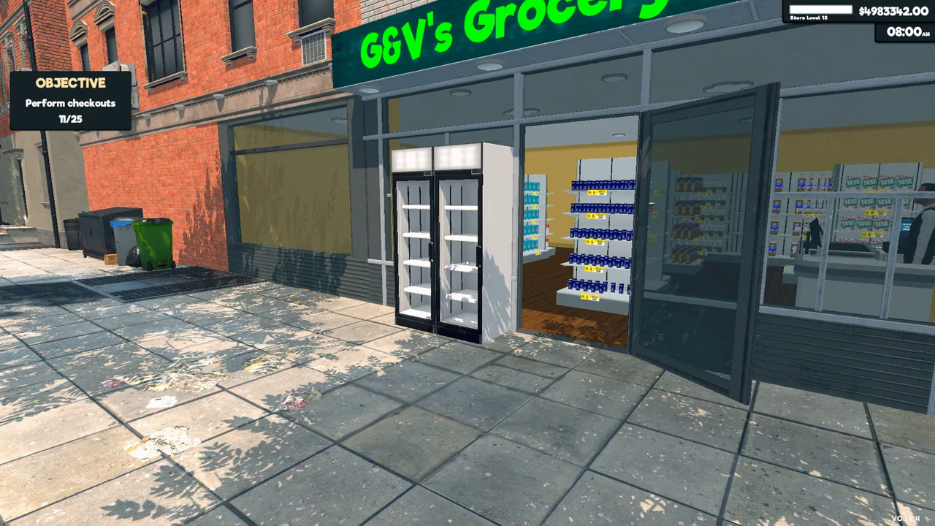
Walk through the grocery store to examine the custom product textures on the salt, sugar and spaghetti shelves, and return outside
key(w)
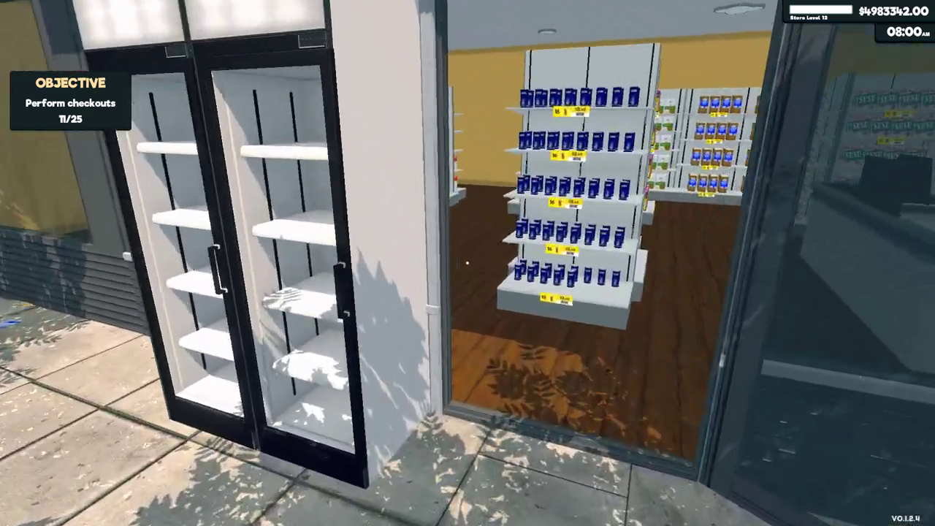
key(w)
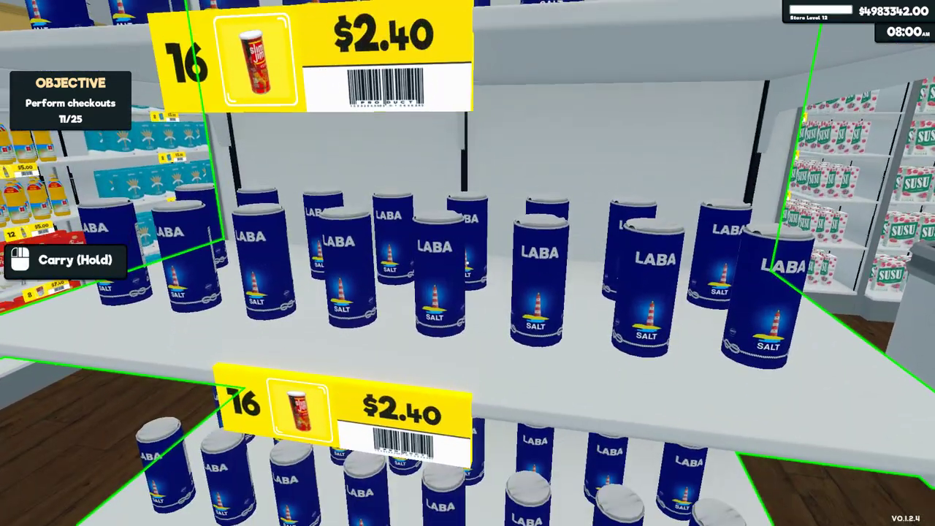
key(w)
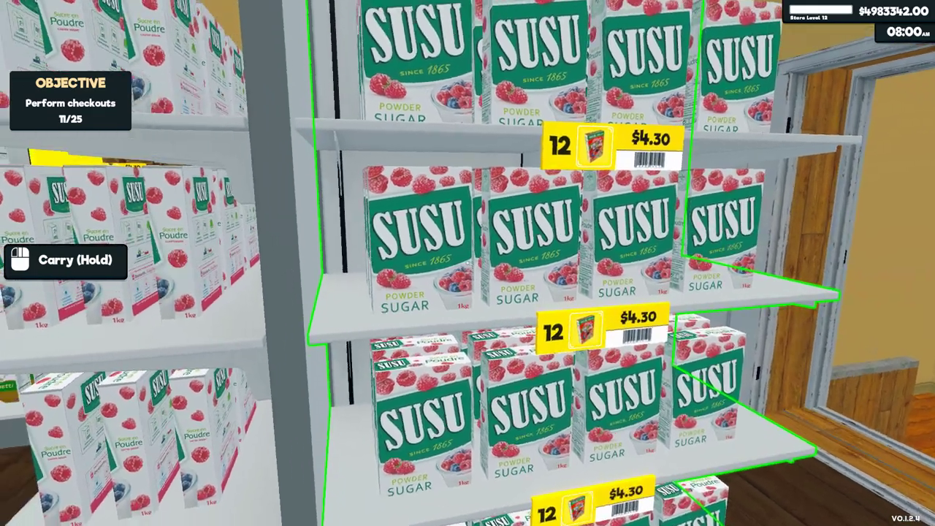
key(w)
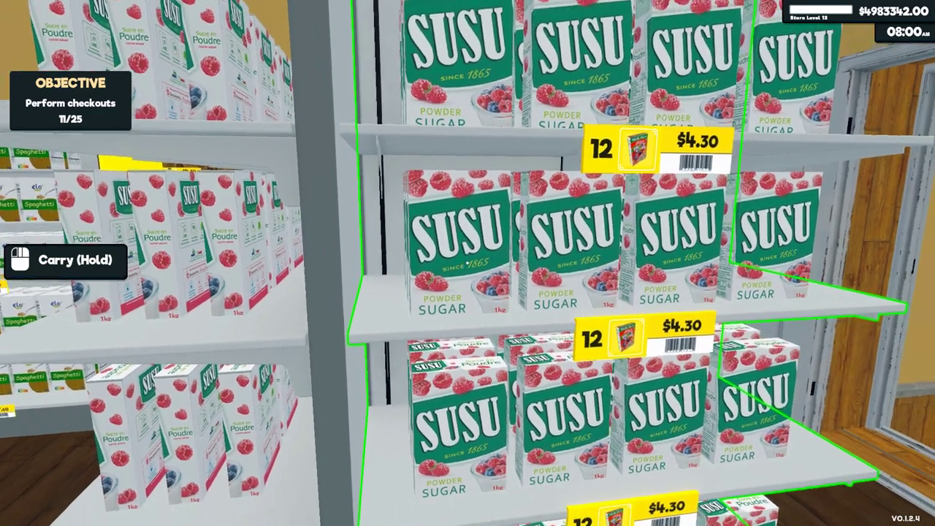
key(s)
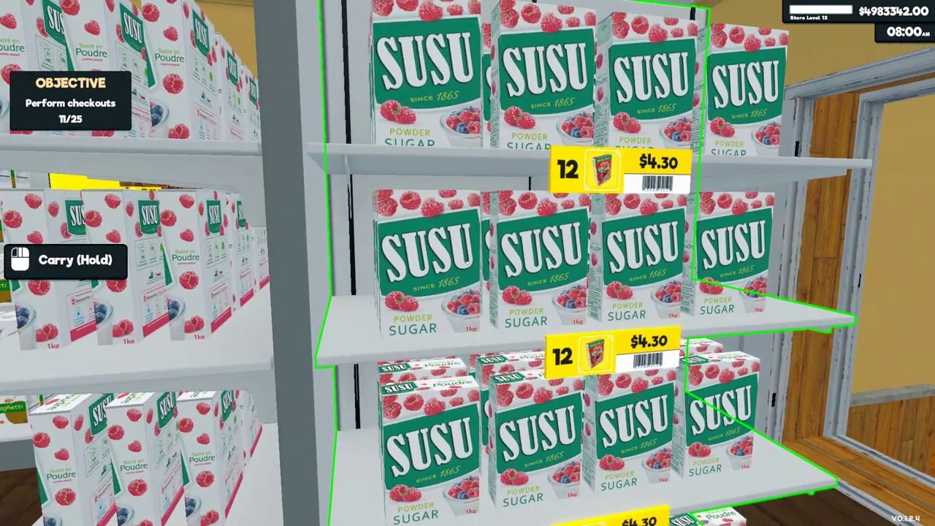
key(w)
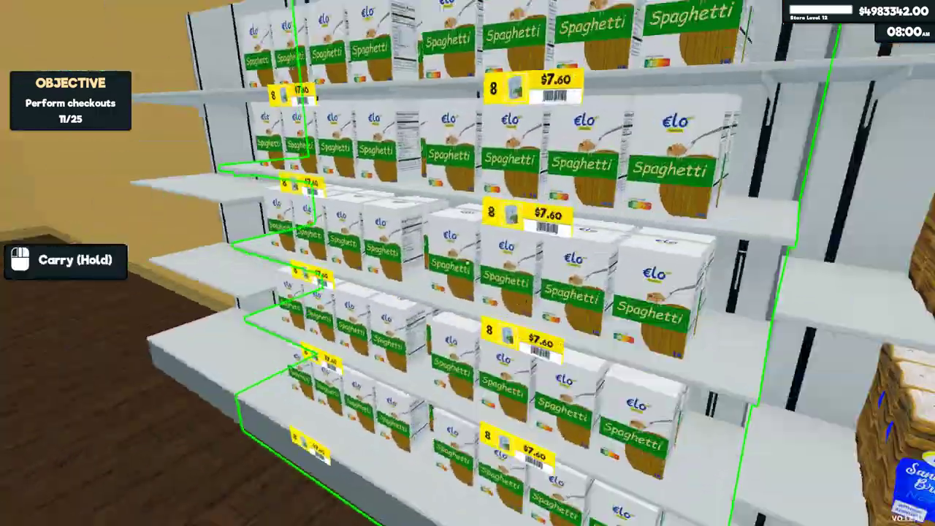
key(w)
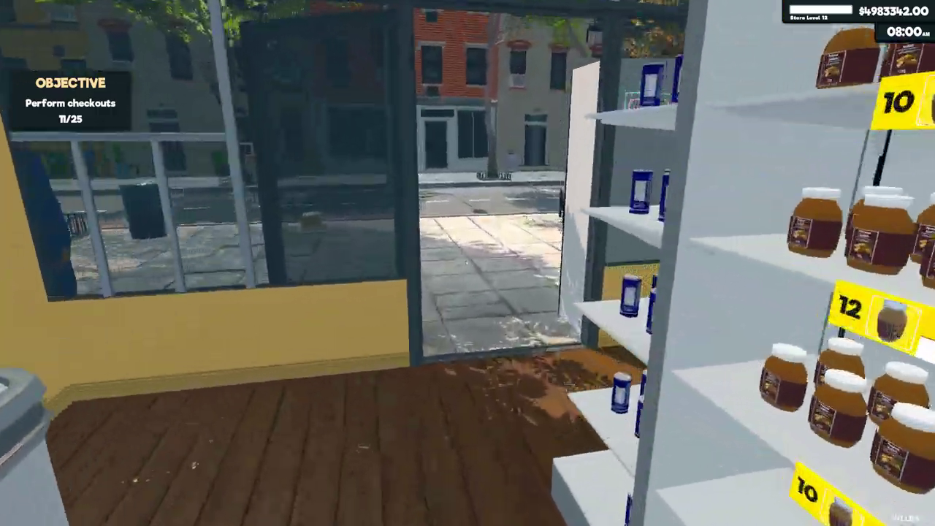
key(w)
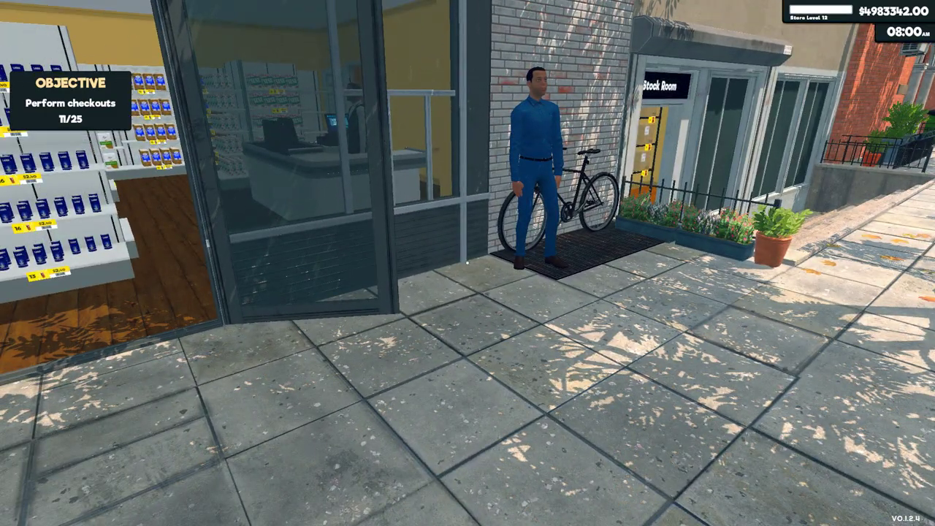
Quit Supermarket Simulator to the desktop and widen the File Explorer window showing the game's folder
key(Escape)
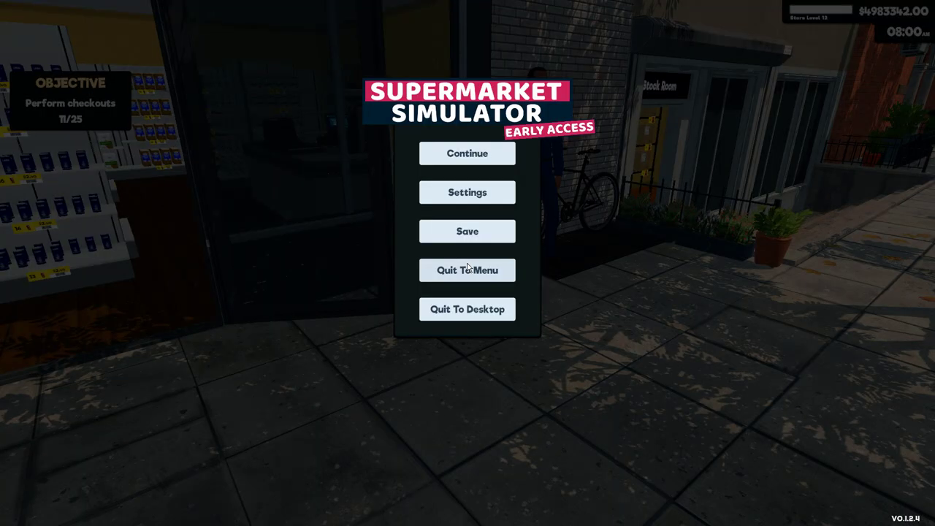
click(465, 310)
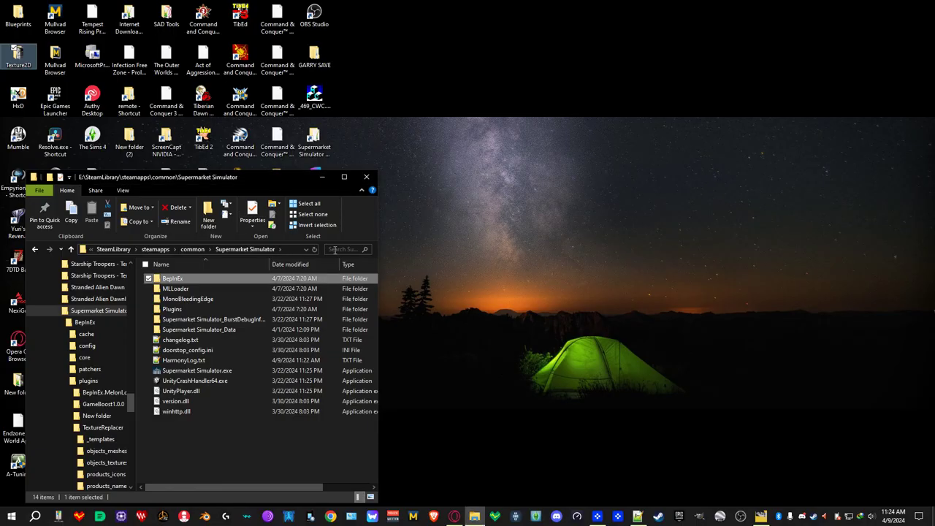
drag(378, 299, 753, 288)
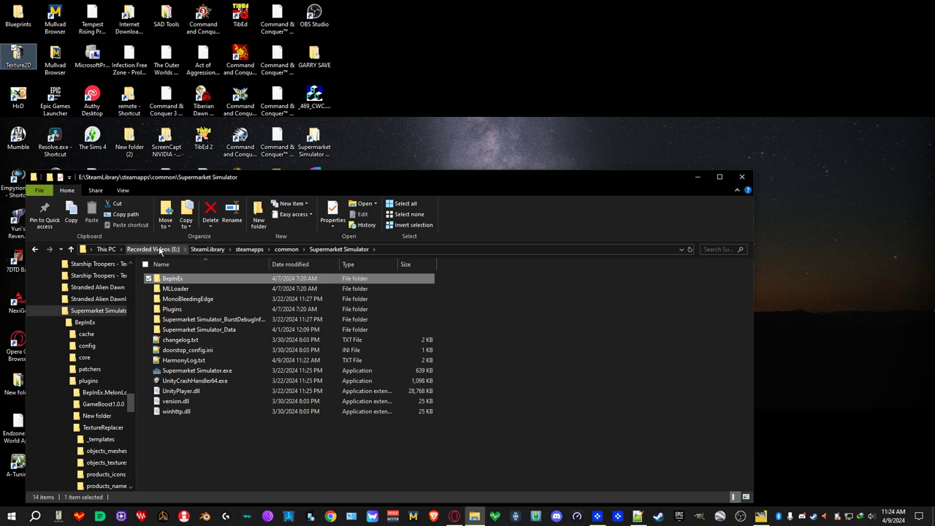
Switch to the Steam library, browse Supermarket Simulator's local files, and move the folder window higher on the desktop
right_click(815, 516)
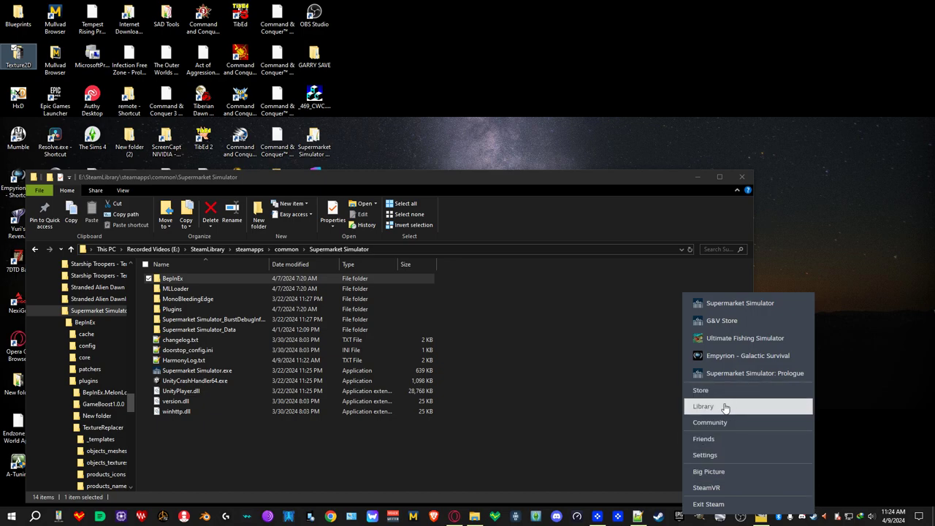
click(727, 407)
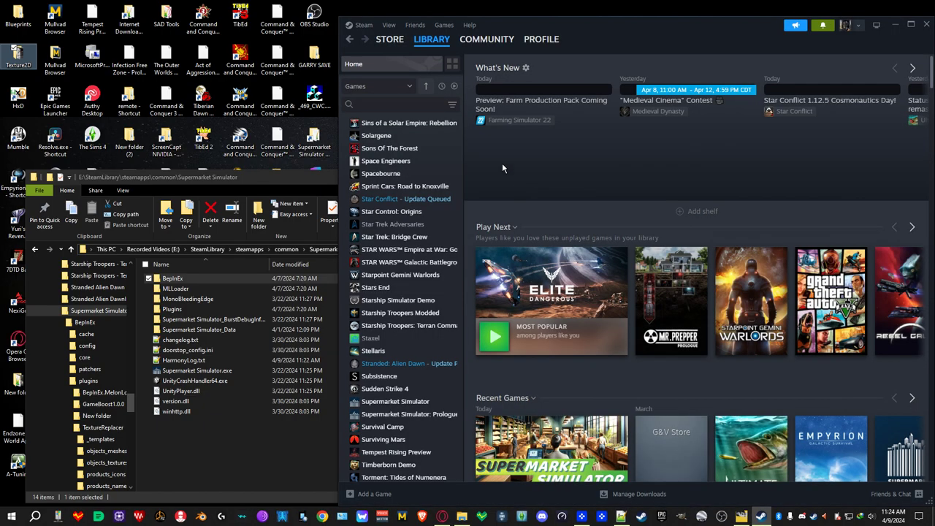
click(378, 406)
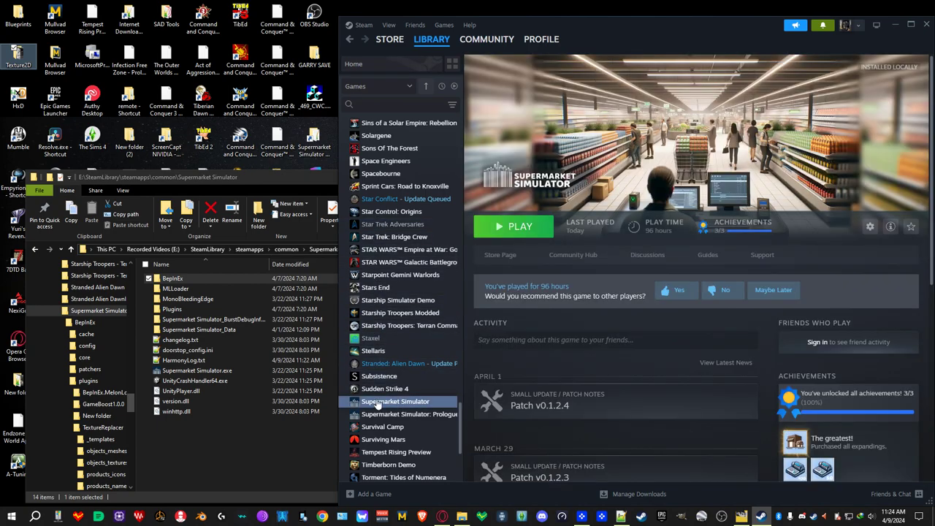
right_click(378, 404)
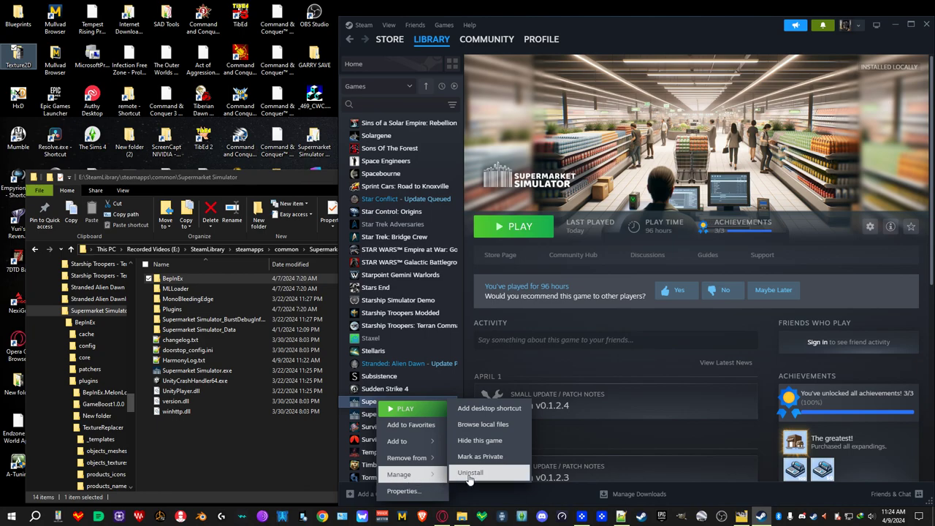
click(469, 426)
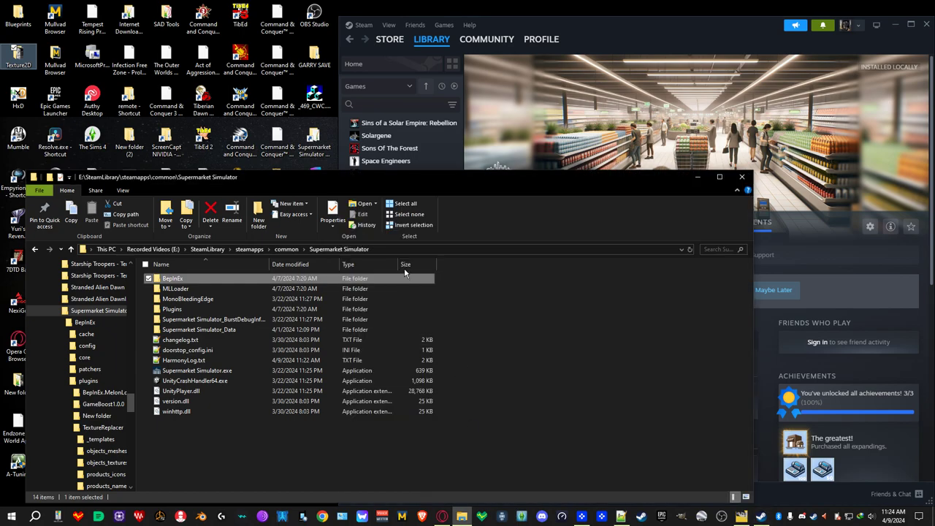
drag(563, 176, 570, 124)
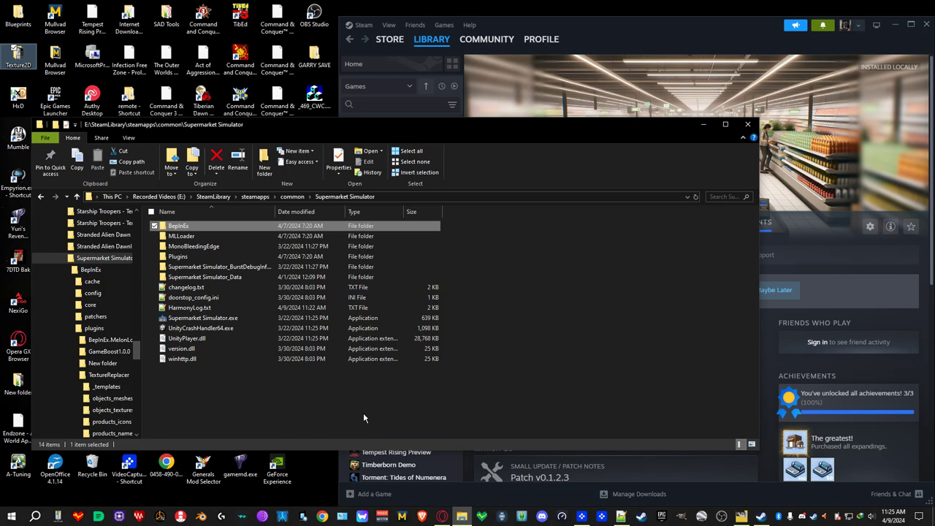
Switch to the Opera browser and look through the hot and new mods on the Supermarket Simulator Nexus Mods page
click(443, 520)
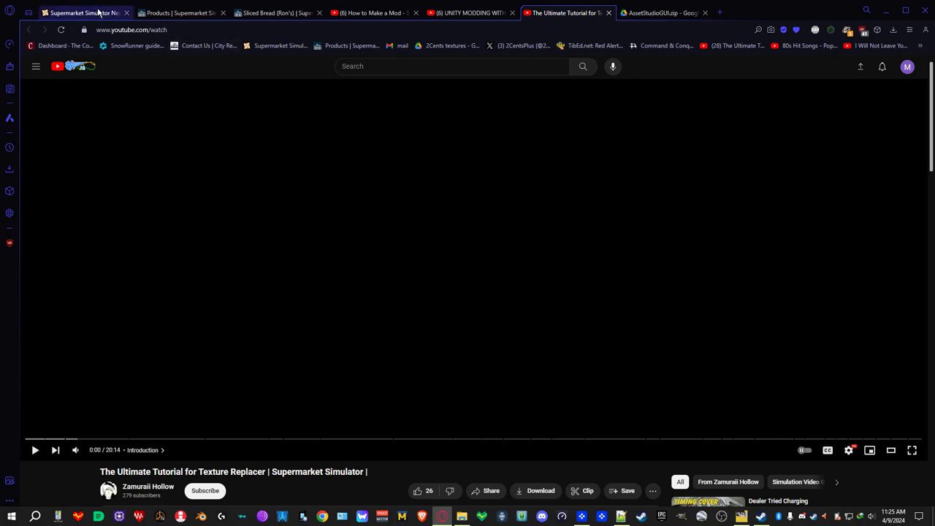
click(99, 12)
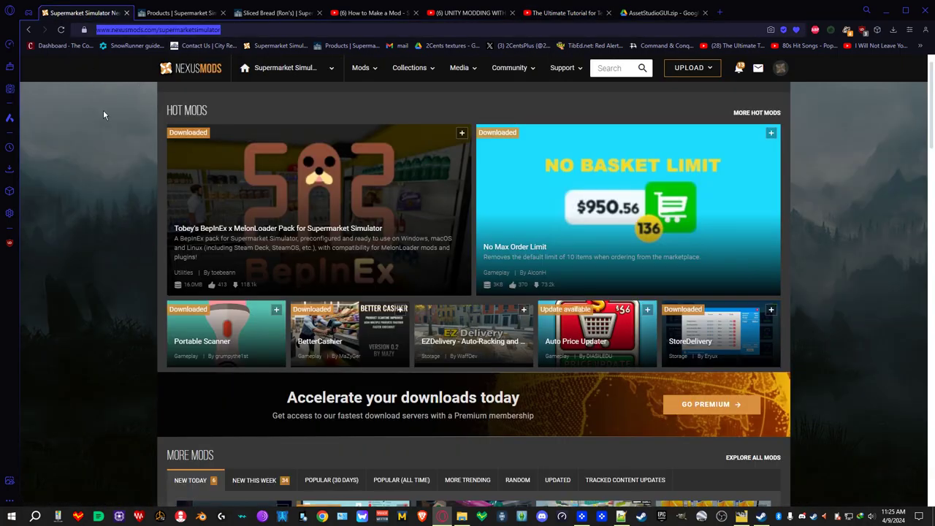
click(100, 150)
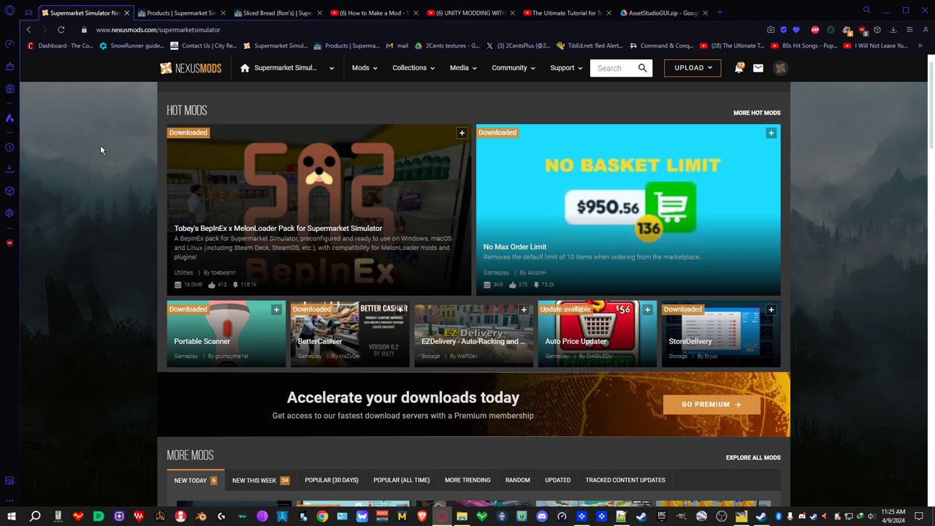
scroll(87, 286, down, 7)
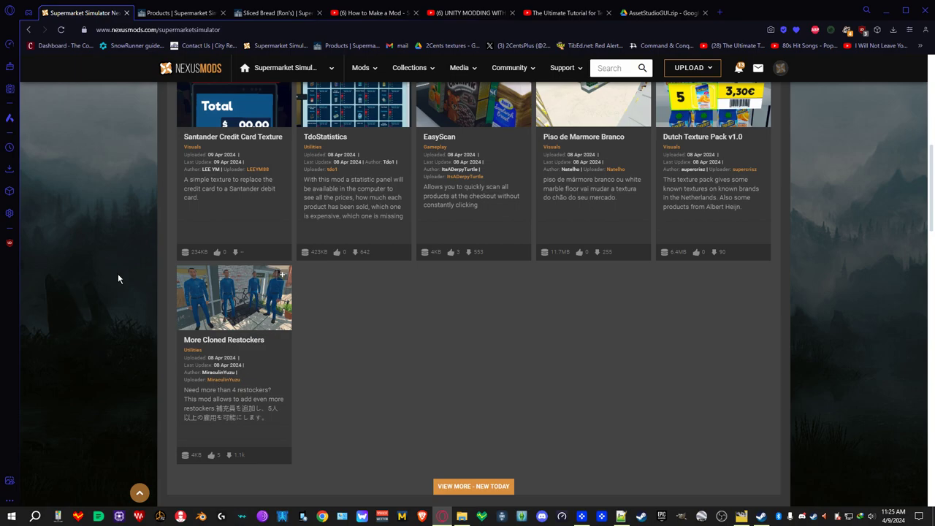
scroll(118, 279, up, 4)
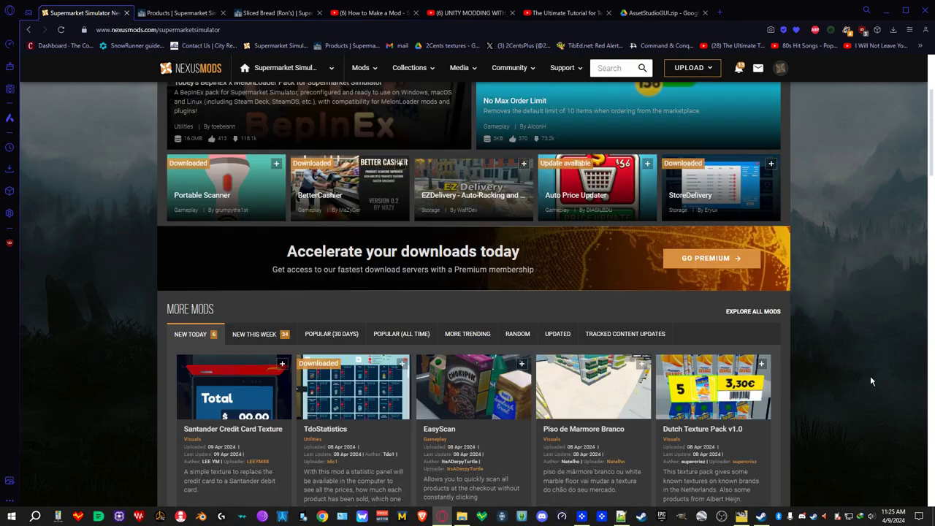
scroll(863, 383, down, 1)
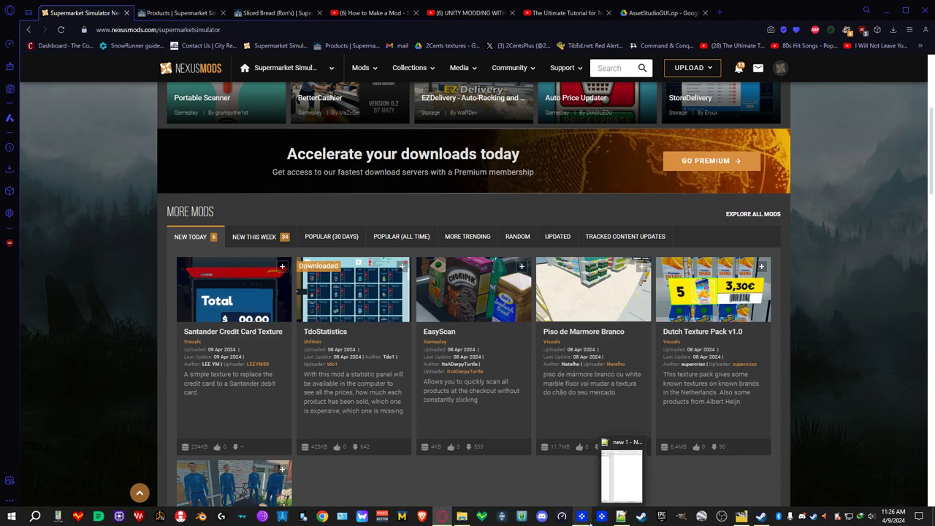
Switch to Steam, view Supermarket Simulator's store page, and widen the window to read the game details
click(640, 517)
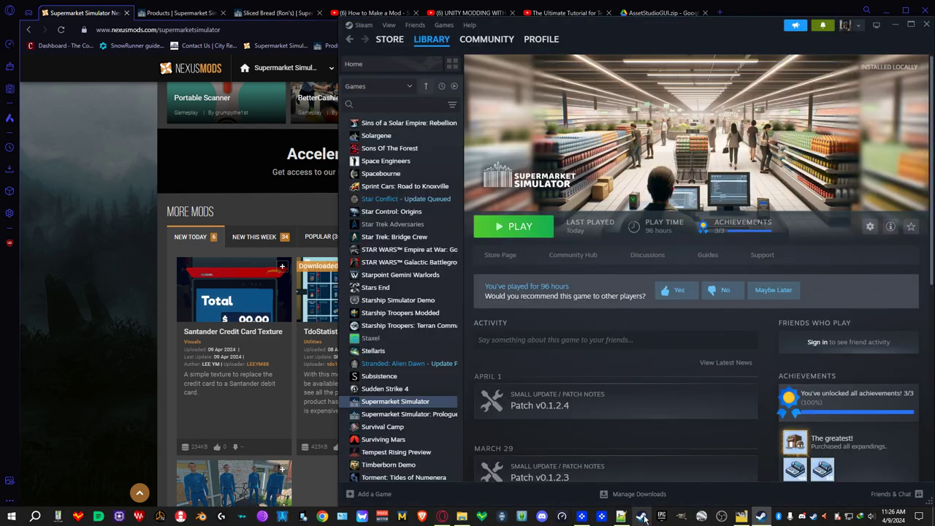
click(500, 254)
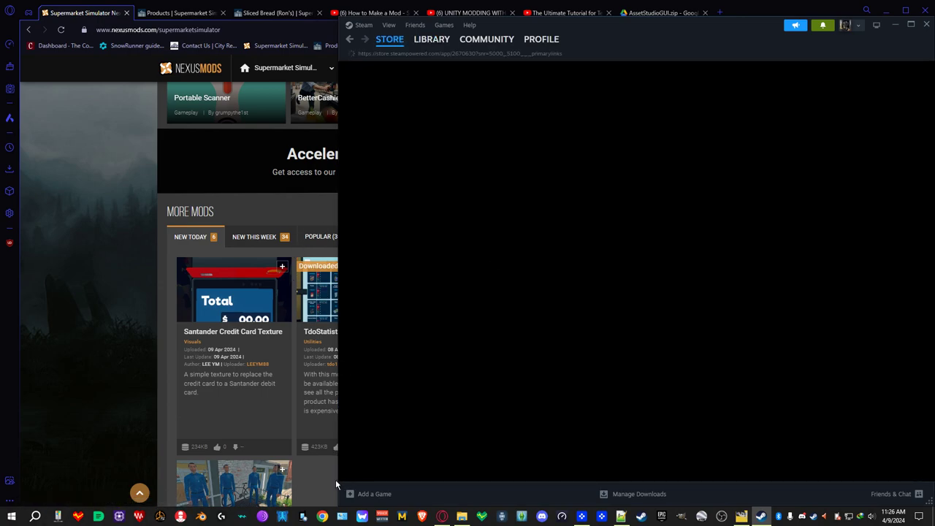
drag(340, 484, 46, 410)
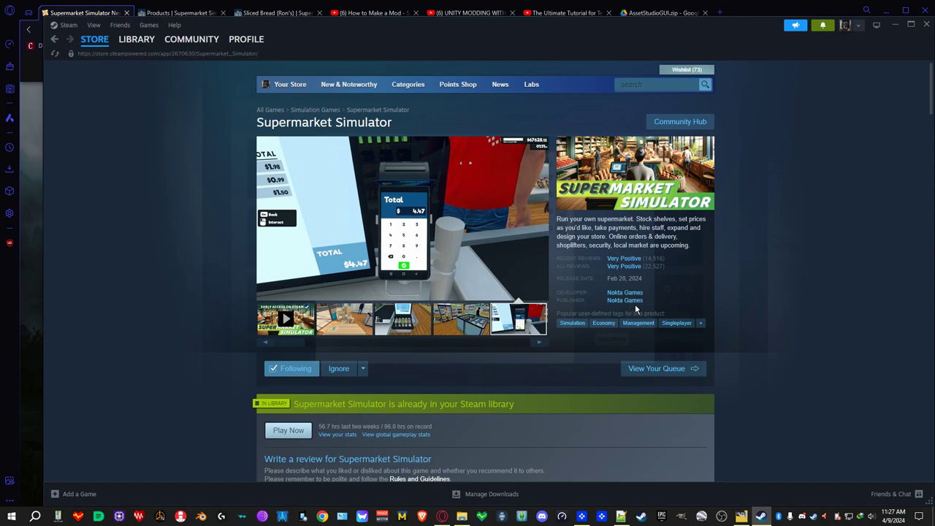
scroll(759, 393, down, 2)
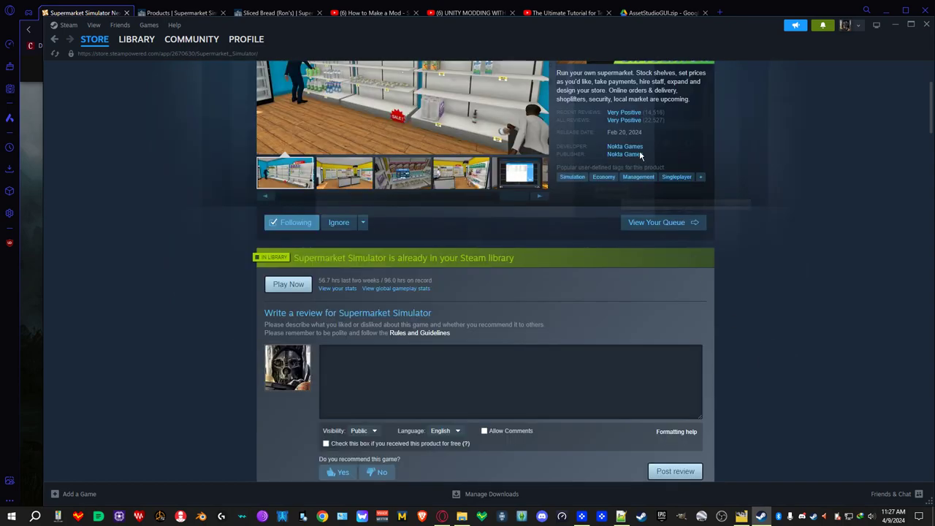
View the developer Nokta Games' store page, look over its releases, and close the Steam window
click(621, 147)
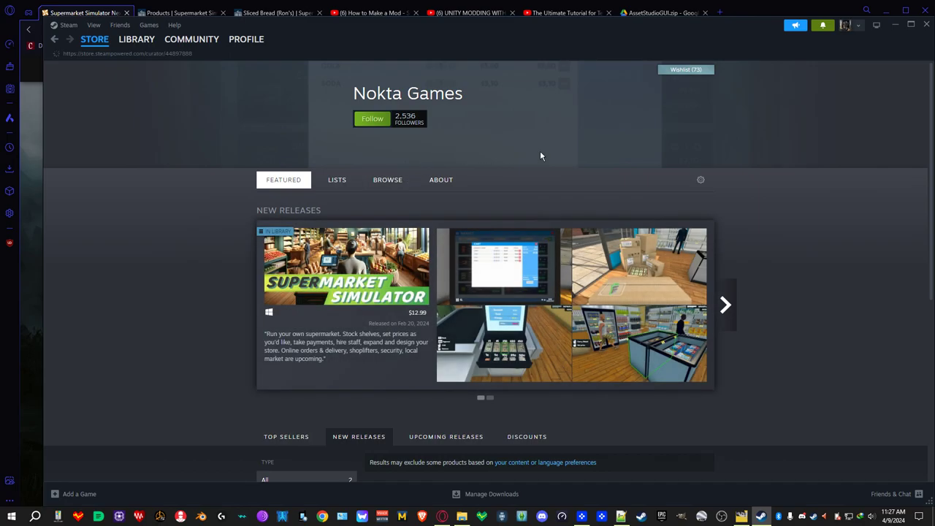
scroll(574, 187, down, 4)
scroll(848, 331, up, 2)
scroll(848, 332, up, 2)
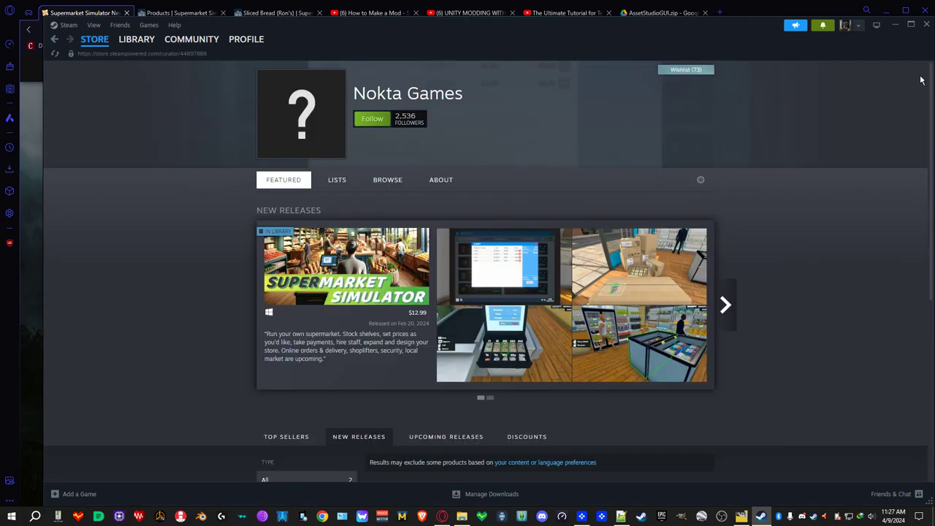
click(926, 26)
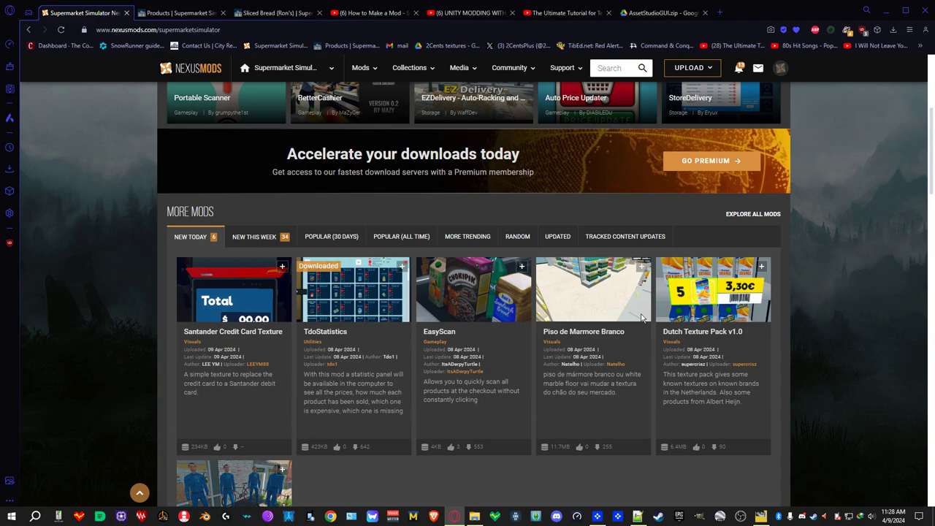
Open the full list of Supermarket Simulator mods on Nexus Mods and look through its first page
click(745, 215)
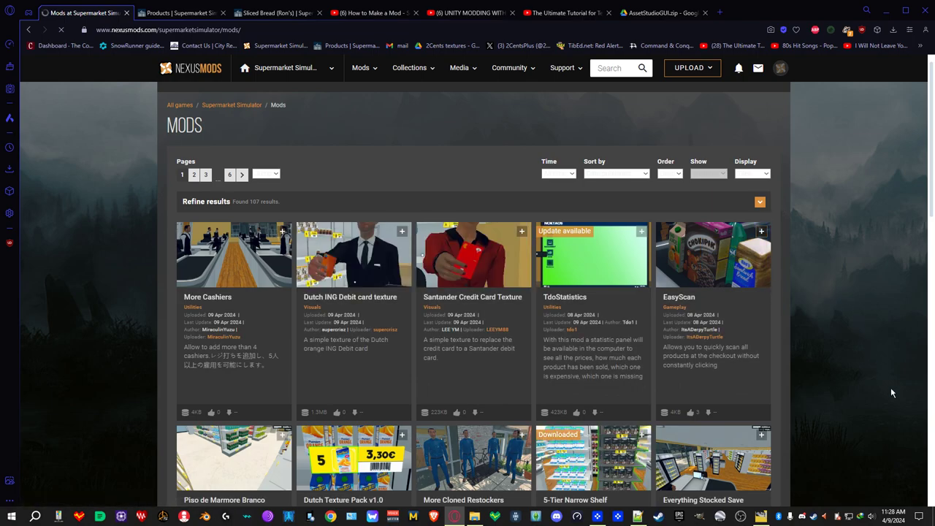
scroll(899, 365, down, 2)
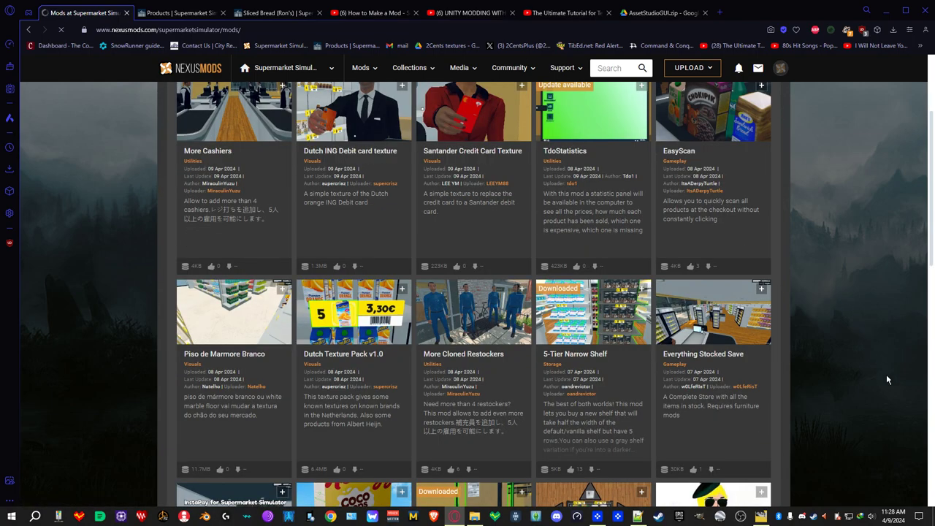
scroll(887, 374, down, 1)
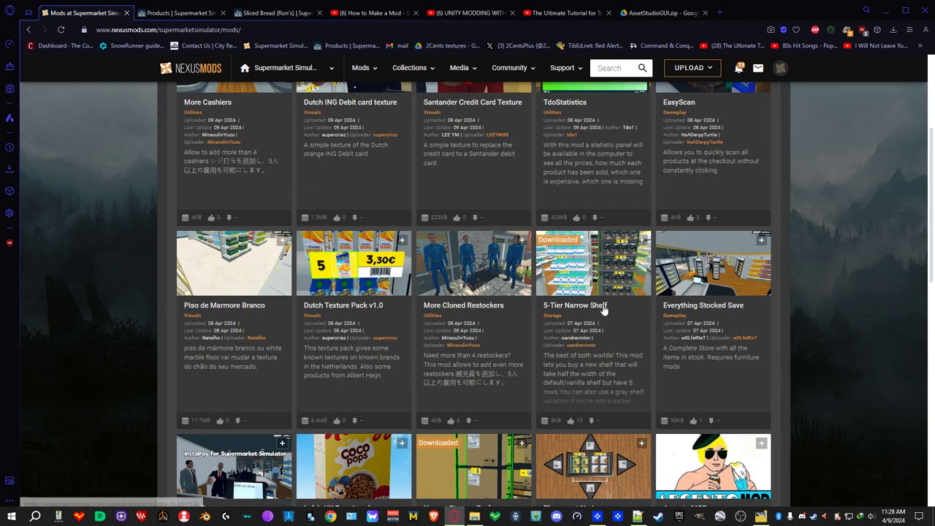
scroll(873, 385, down, 3)
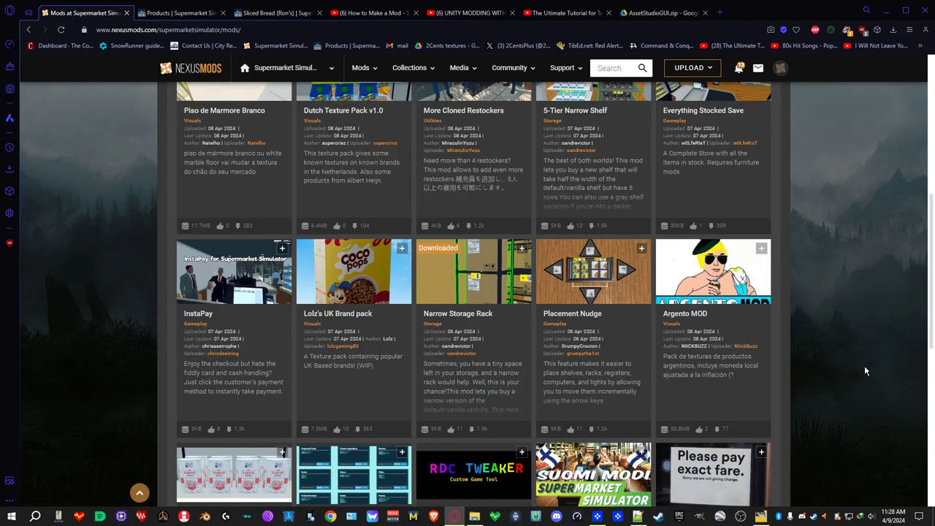
scroll(865, 371, down, 2)
scroll(864, 372, down, 1)
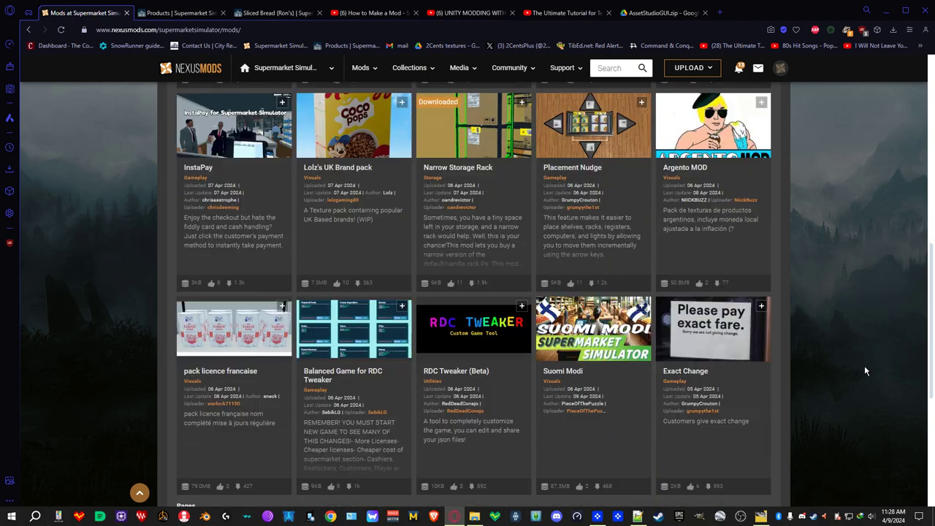
Open page 2 of the Supermarket Simulator mod list and look through its mods
scroll(849, 393, down, 2)
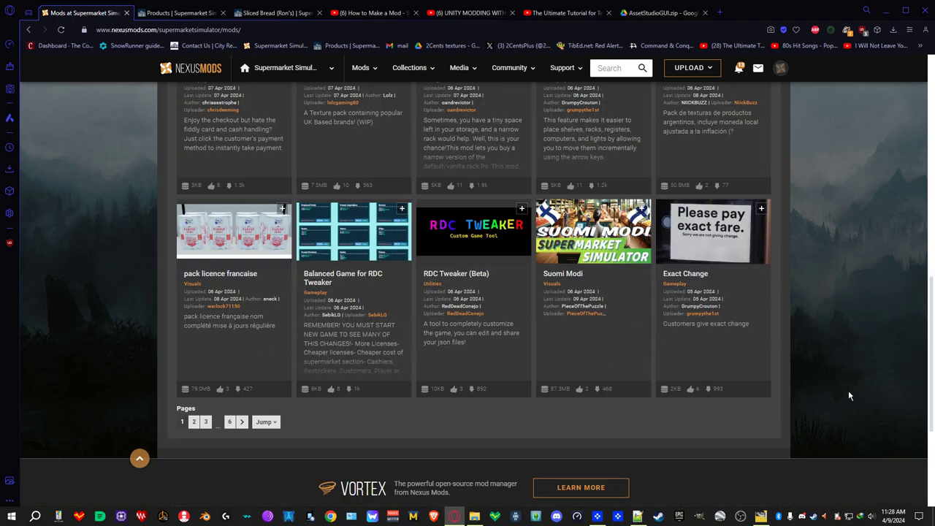
click(195, 422)
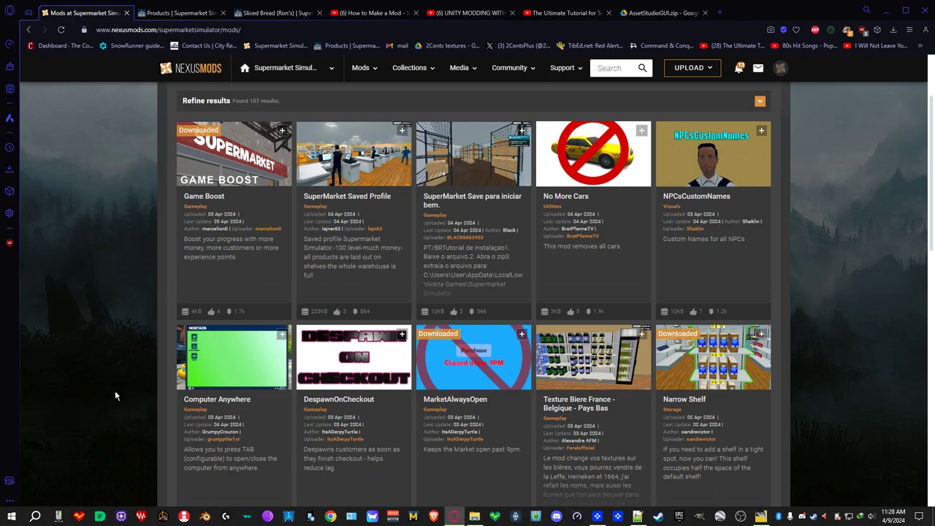
scroll(102, 382, down, 2)
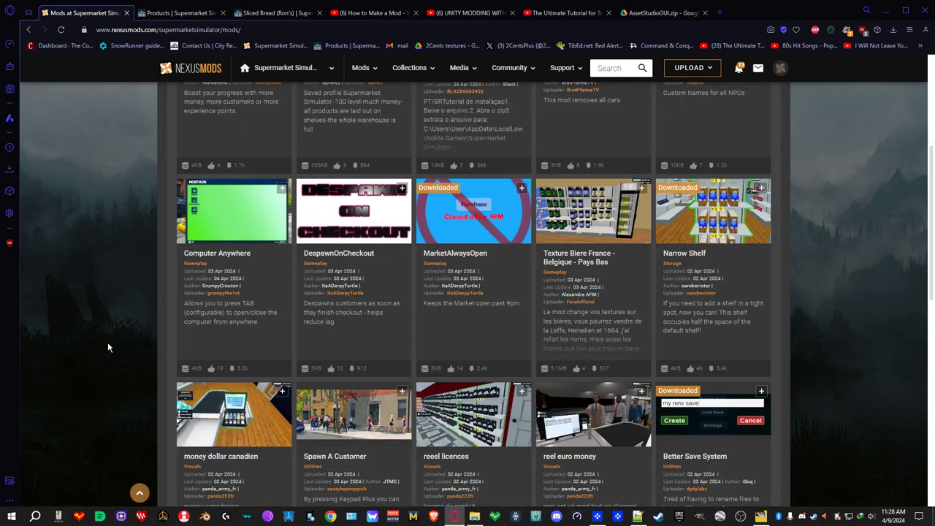
scroll(863, 385, down, 2)
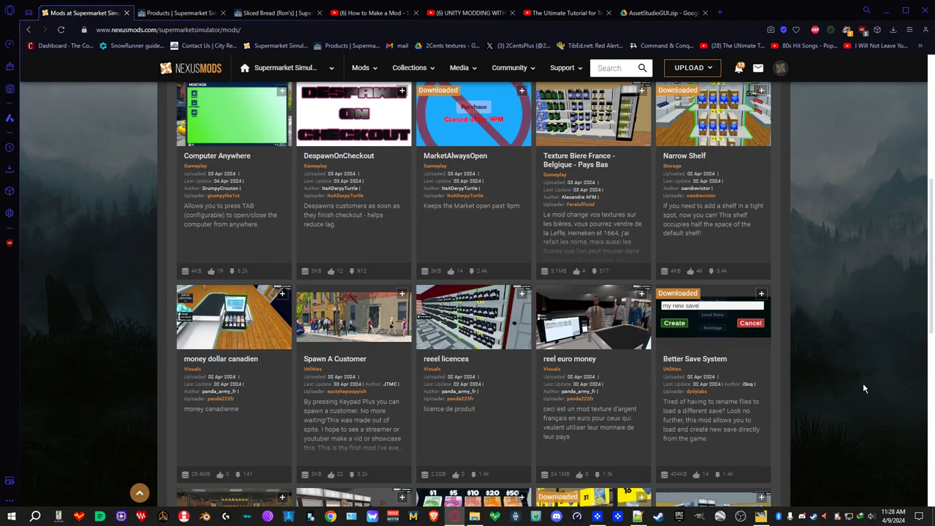
scroll(863, 395, down, 1)
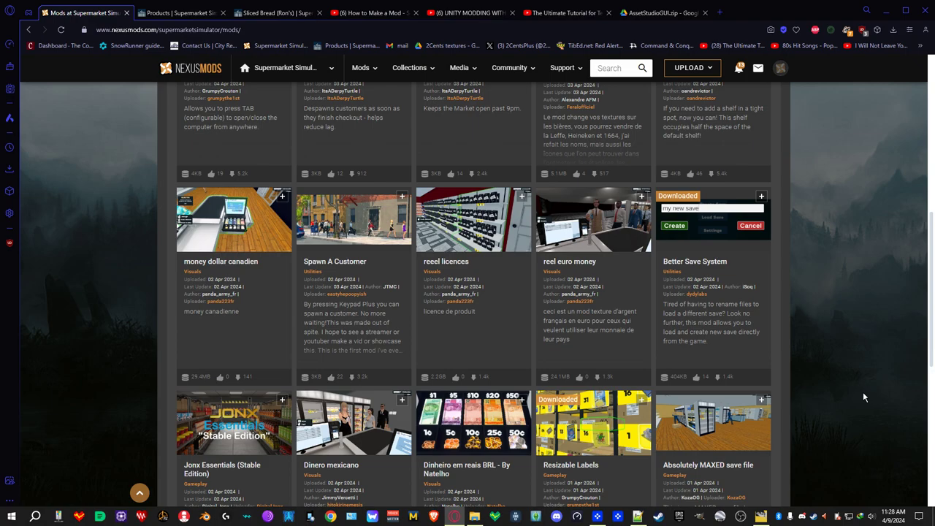
scroll(863, 393, down, 2)
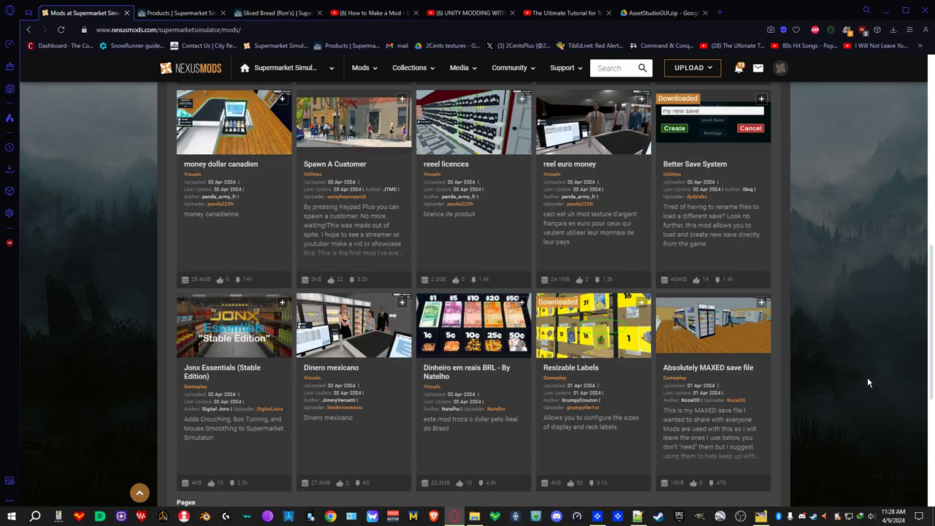
scroll(862, 348, down, 1)
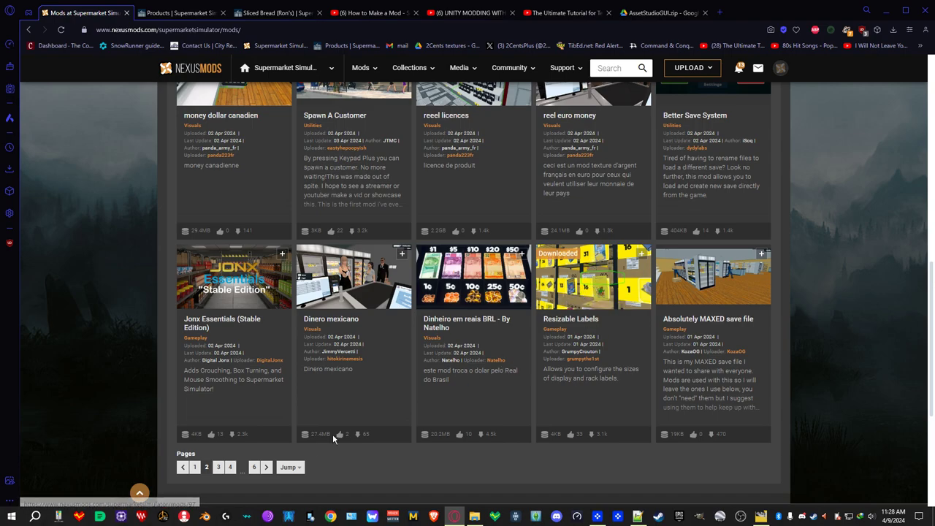
Go to page 3 of the mod list and look through it down to the TextureReplacer entry
click(215, 469)
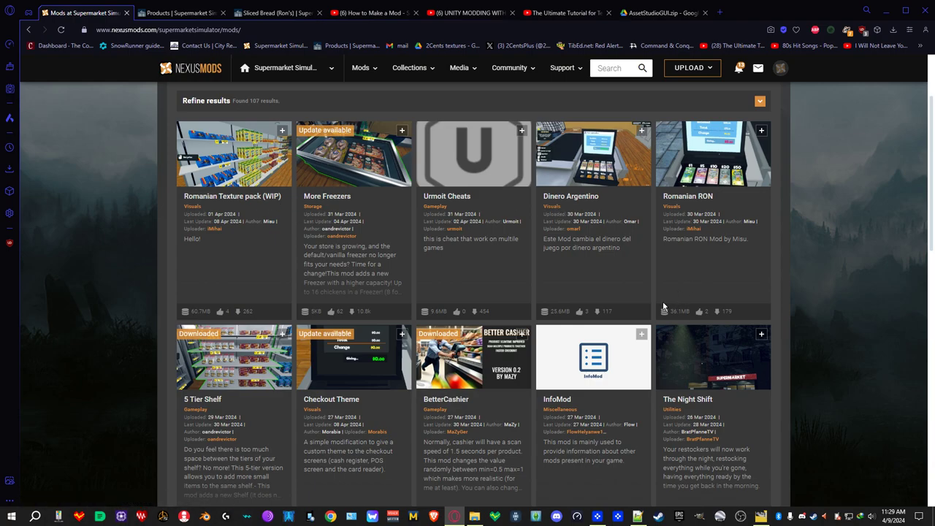
scroll(863, 378, down, 5)
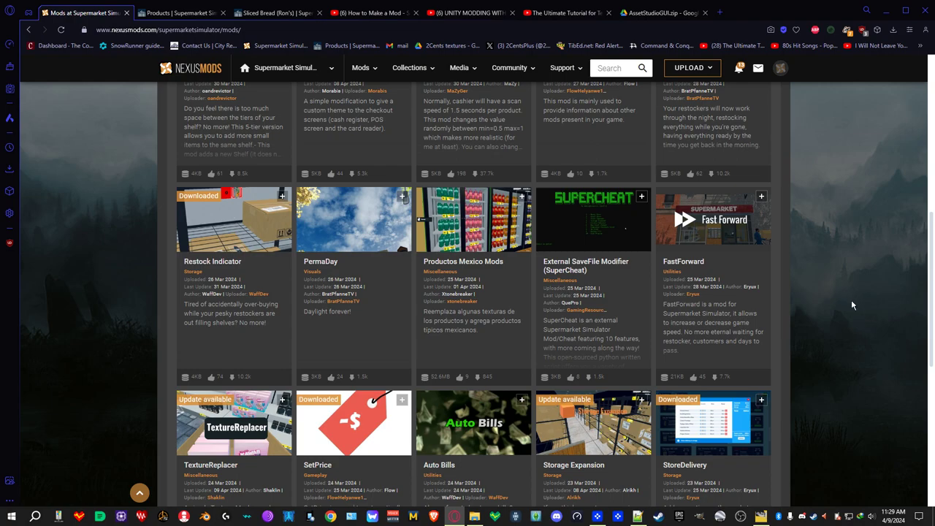
scroll(852, 305, down, 2)
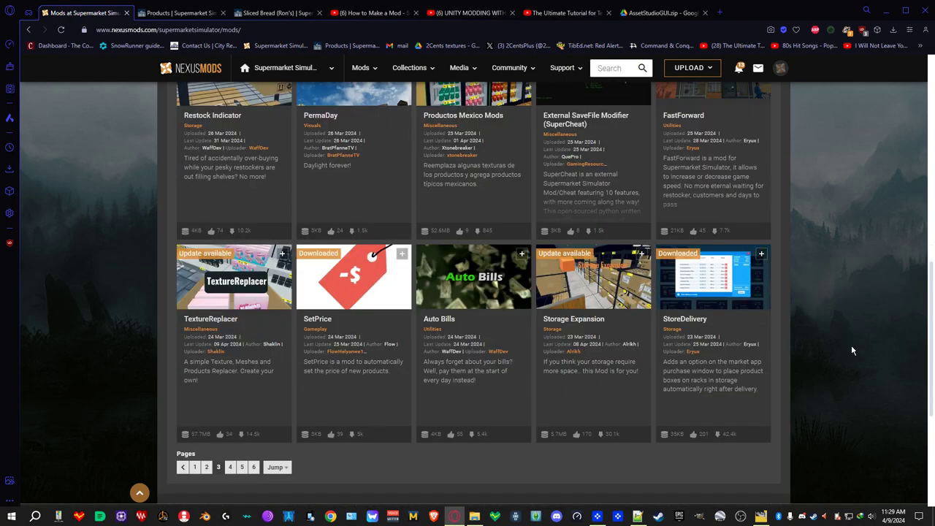
Open the TextureReplacer mod page and dismiss the endorsement reminder
click(210, 320)
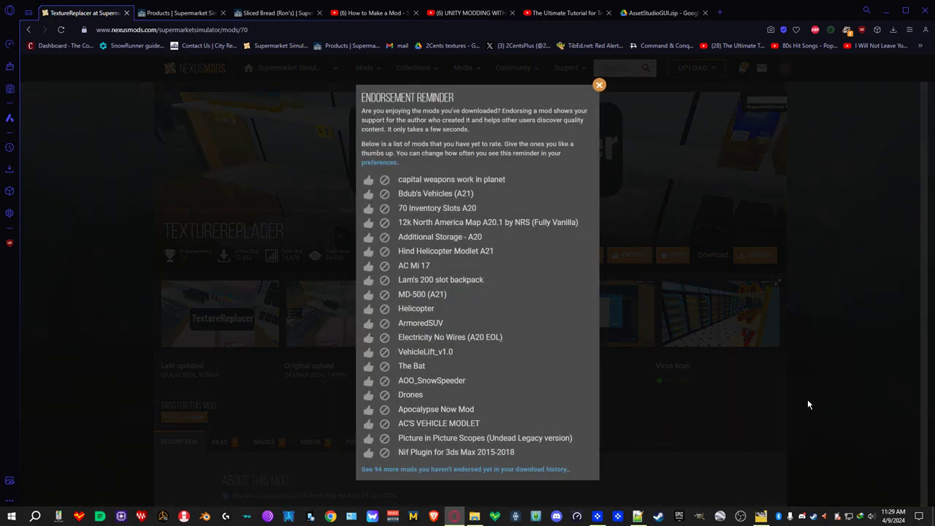
click(600, 85)
scroll(103, 362, down, 2)
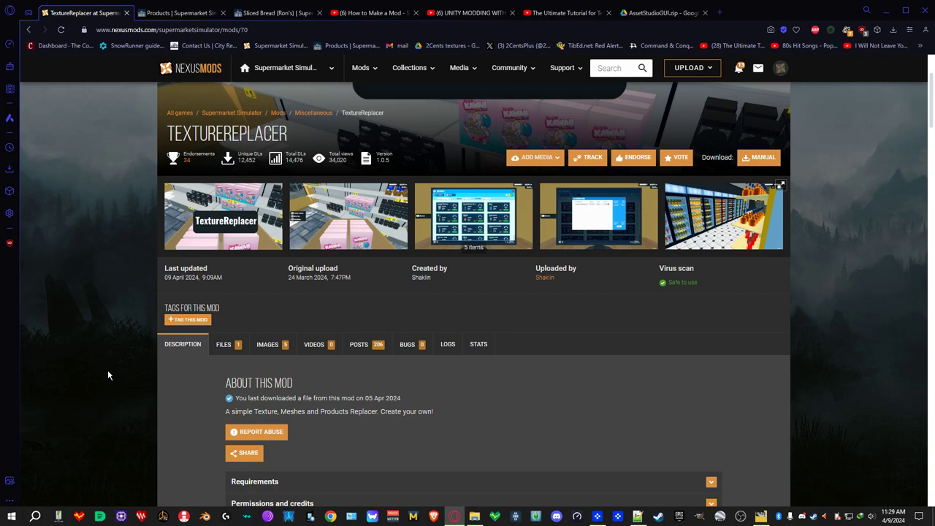
Read the TextureReplacer description, covering the install instructions, the folder locations and the tutorial links
scroll(142, 337, down, 2)
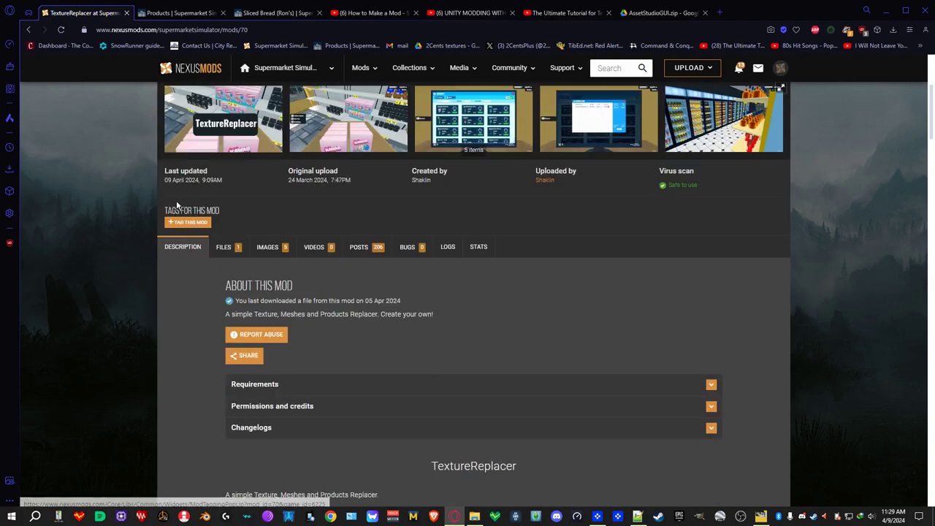
scroll(193, 325, down, 2)
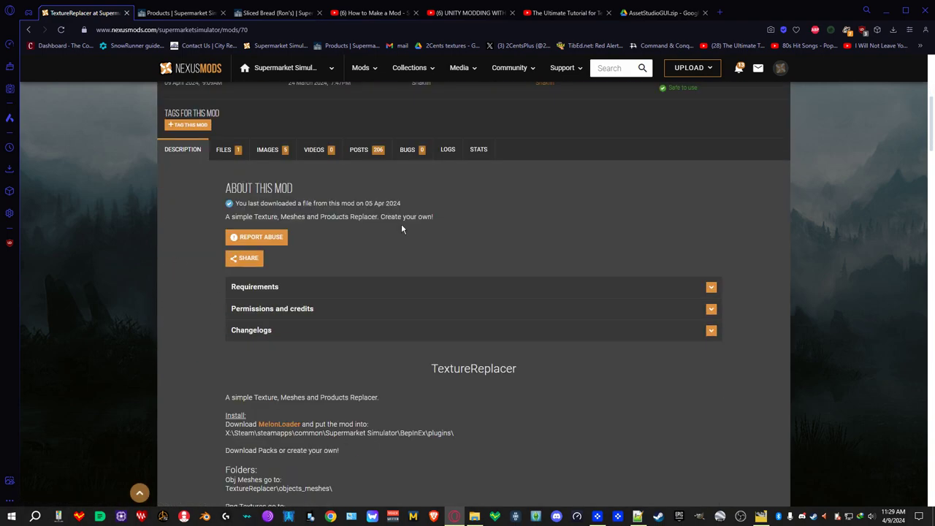
scroll(186, 346, down, 3)
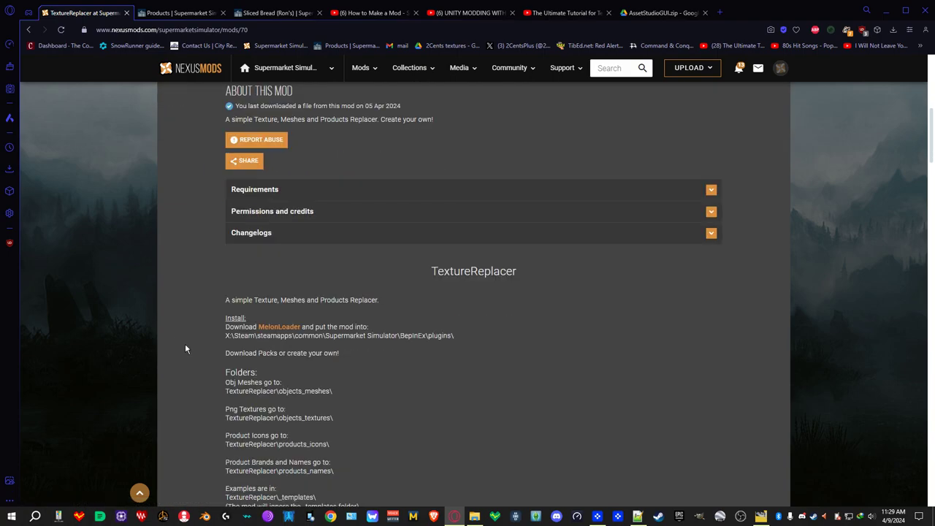
scroll(197, 315, down, 2)
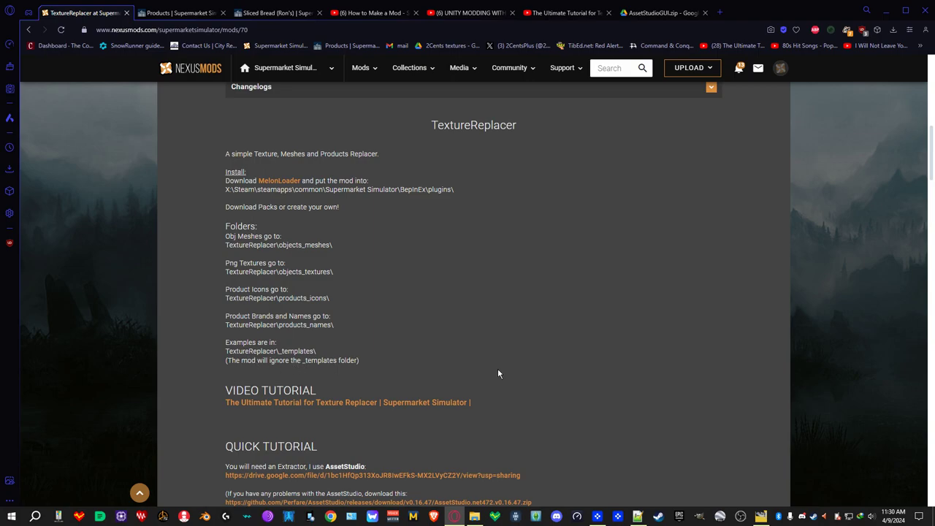
scroll(535, 400, down, 1)
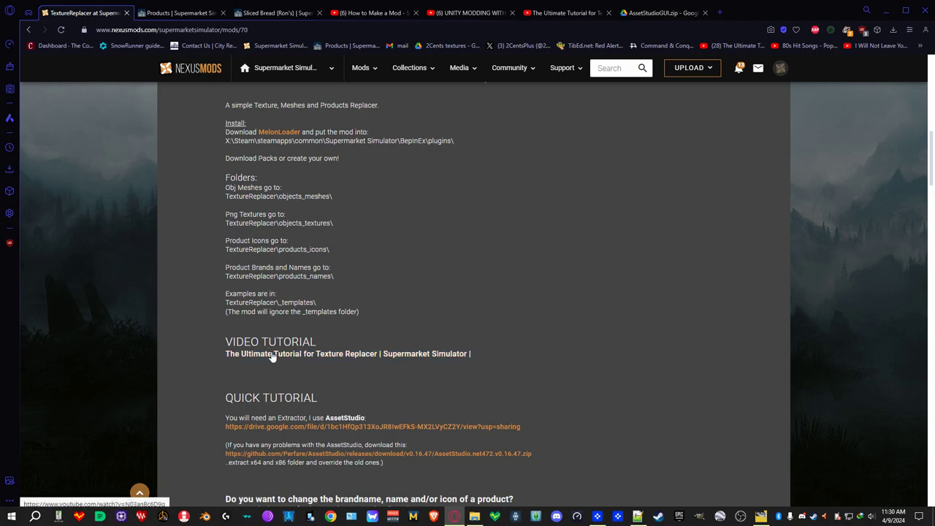
scroll(584, 375, down, 2)
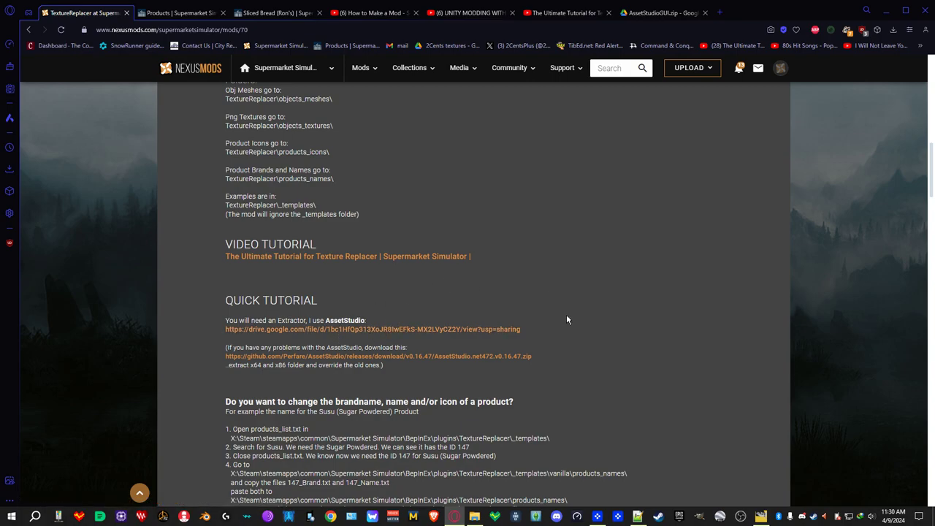
scroll(577, 316, down, 1)
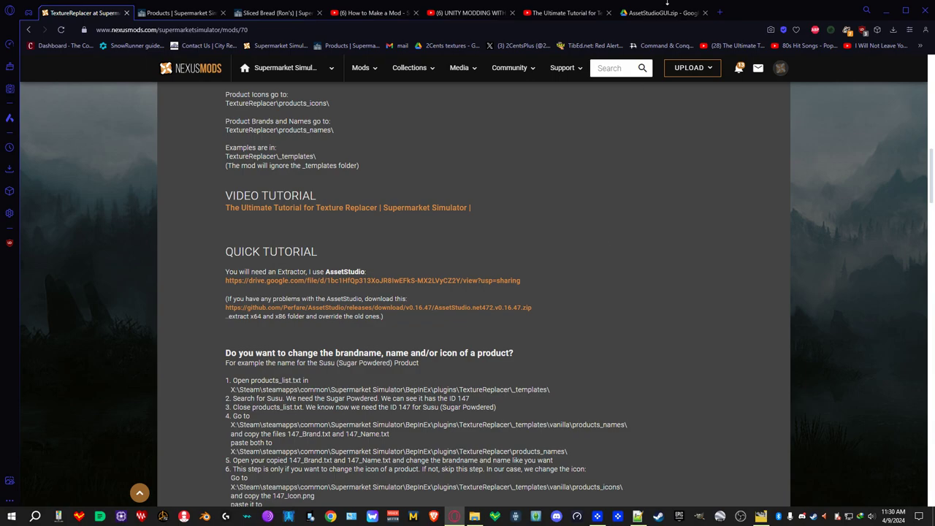
View the AssetStudioGUI.zip page on Google Drive, and return to read TextureReplacer's quick tutorial on changing product names and icons
click(666, 5)
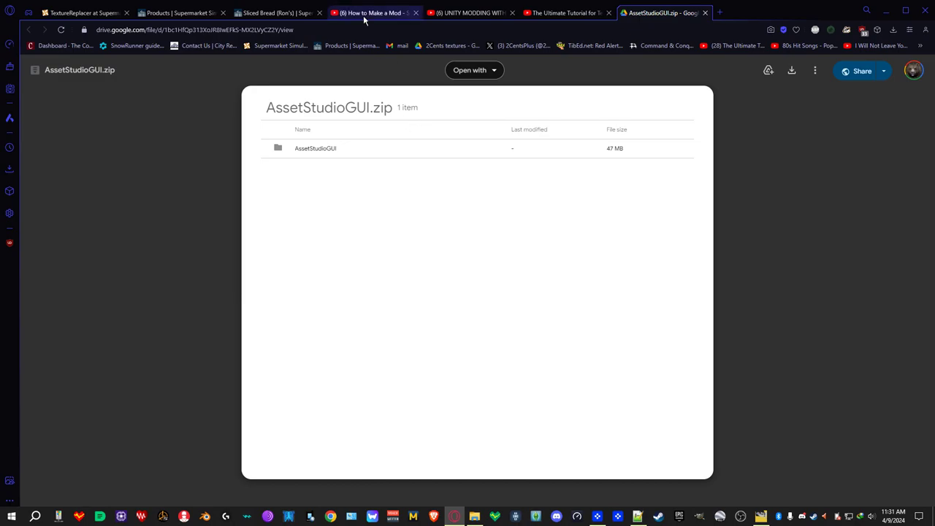
click(83, 16)
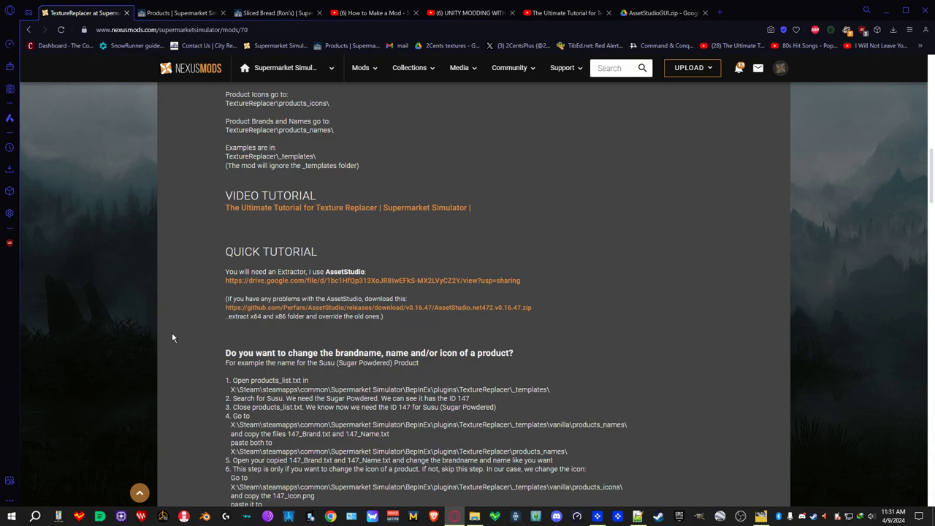
scroll(178, 343, down, 1)
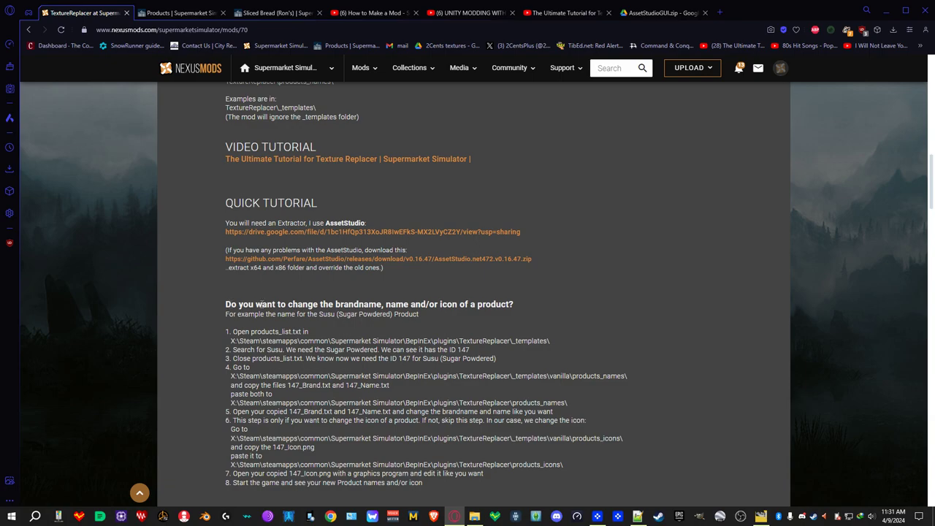
scroll(260, 304, down, 2)
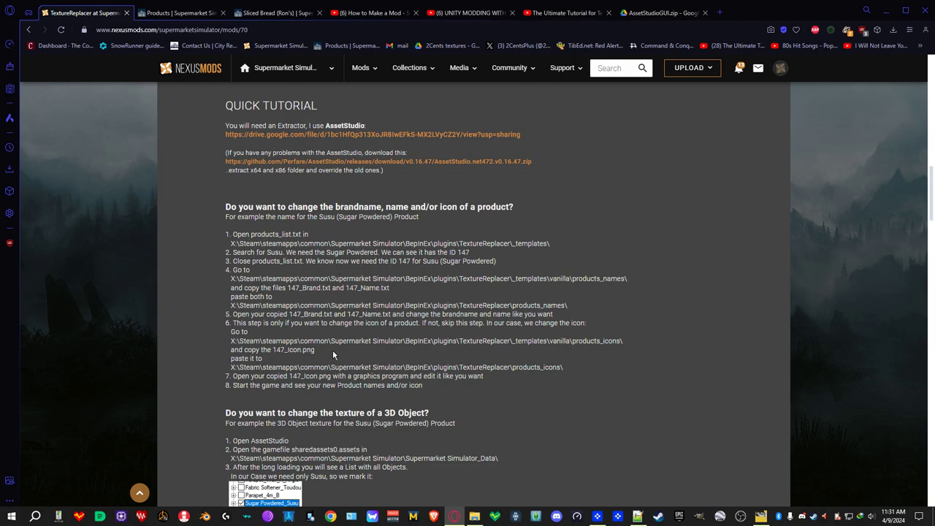
scroll(353, 323, down, 1)
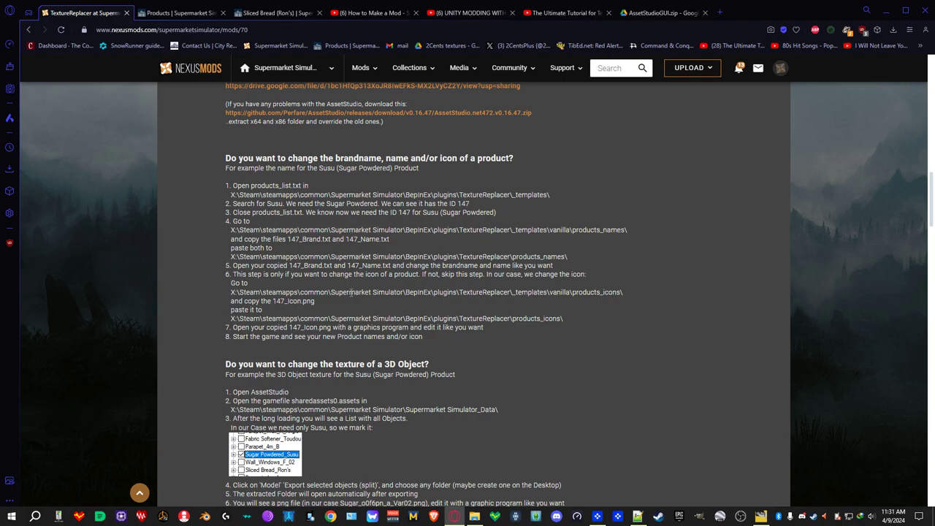
scroll(350, 279, up, 4)
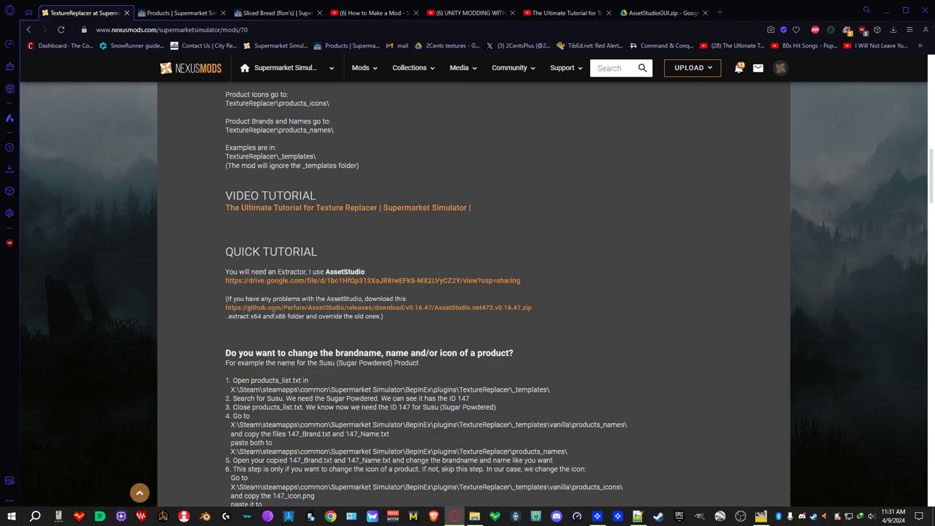
scroll(200, 372, down, 2)
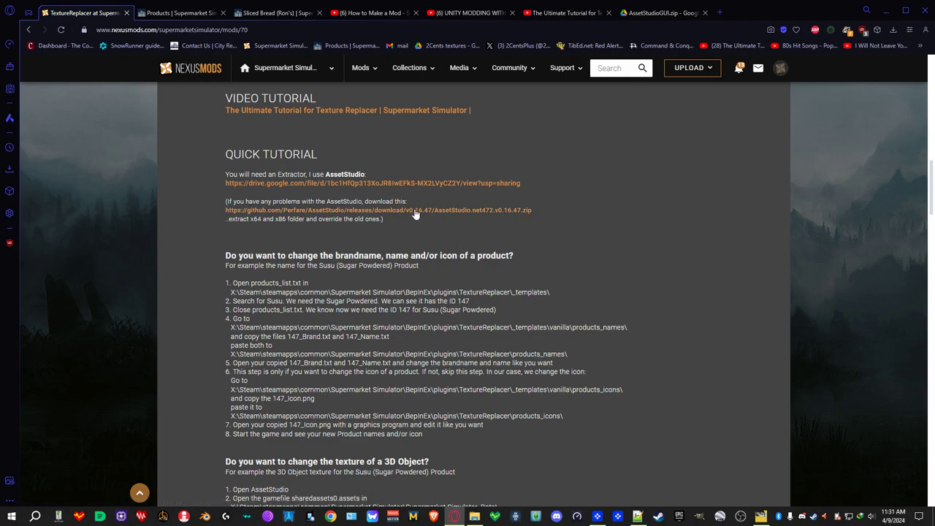
scroll(198, 378, down, 2)
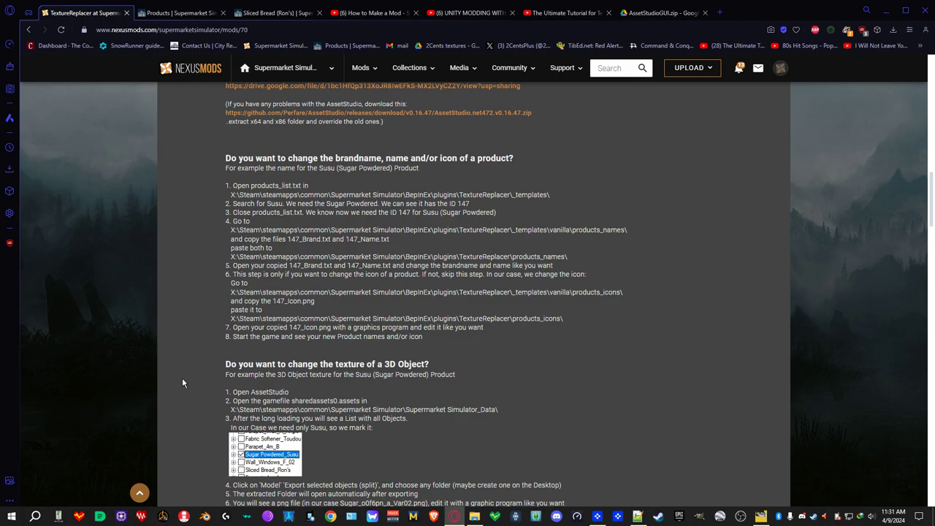
scroll(196, 344, down, 2)
scroll(208, 314, up, 6)
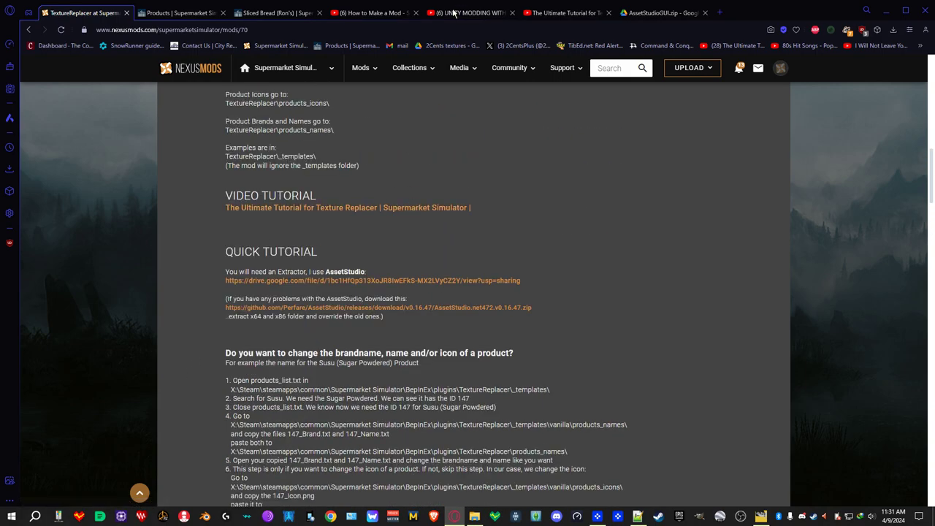
View the YouTube page of The Ultimate Tutorial for Texture Replacer and look over the links and filenames in its description
click(563, 13)
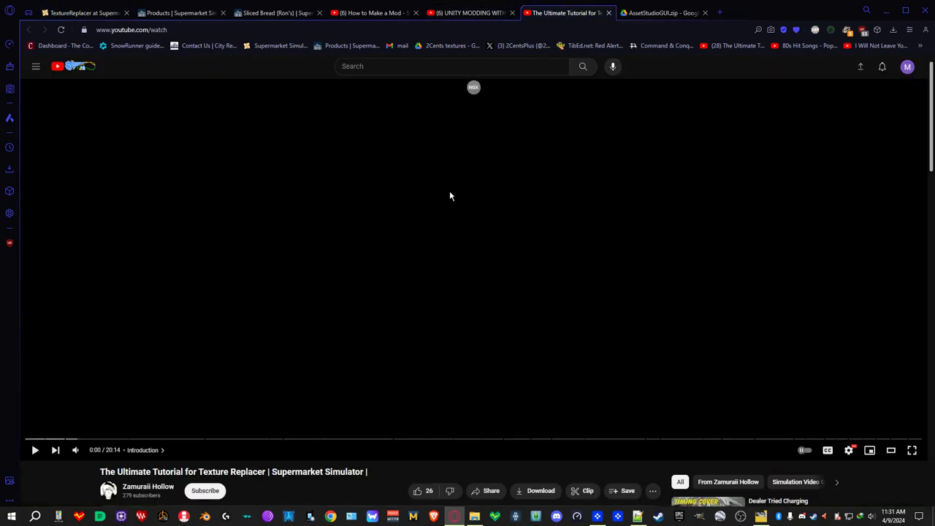
scroll(340, 428, down, 3)
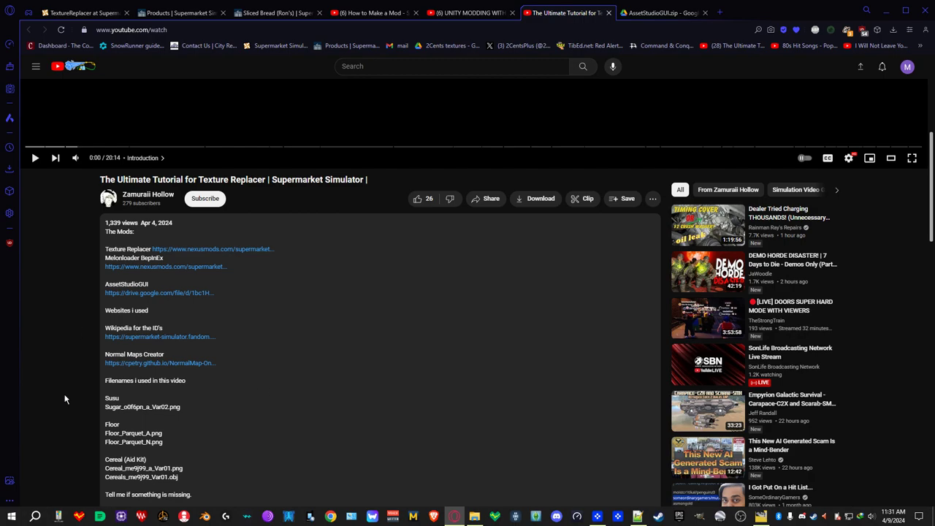
scroll(91, 396, up, 3)
scroll(91, 397, up, 1)
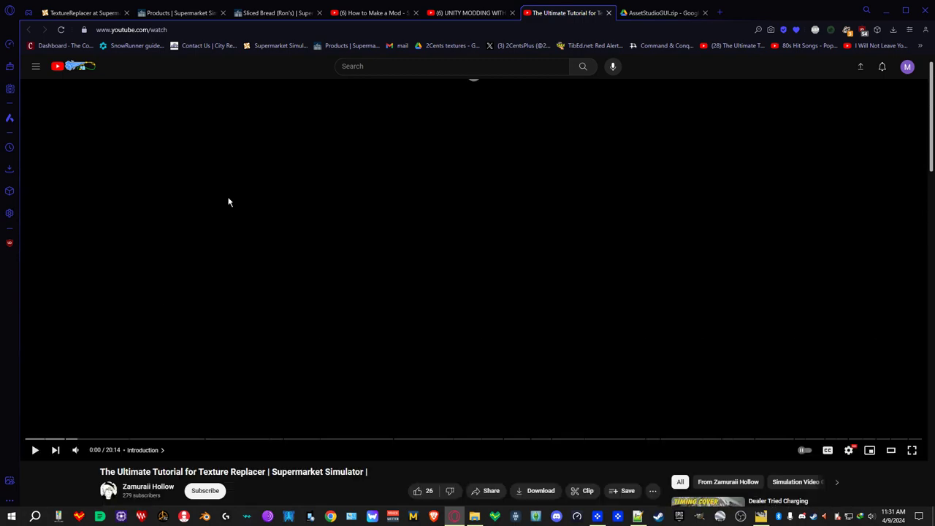
Return to the TextureReplacer page and read the instructions for changing 3D object textures, meshes and the floor texture
click(82, 16)
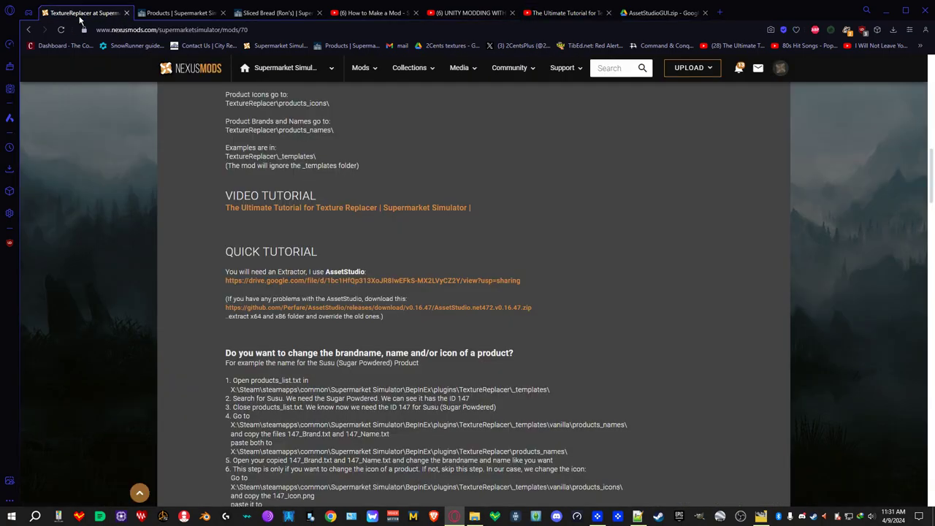
scroll(159, 351, down, 2)
scroll(160, 370, down, 5)
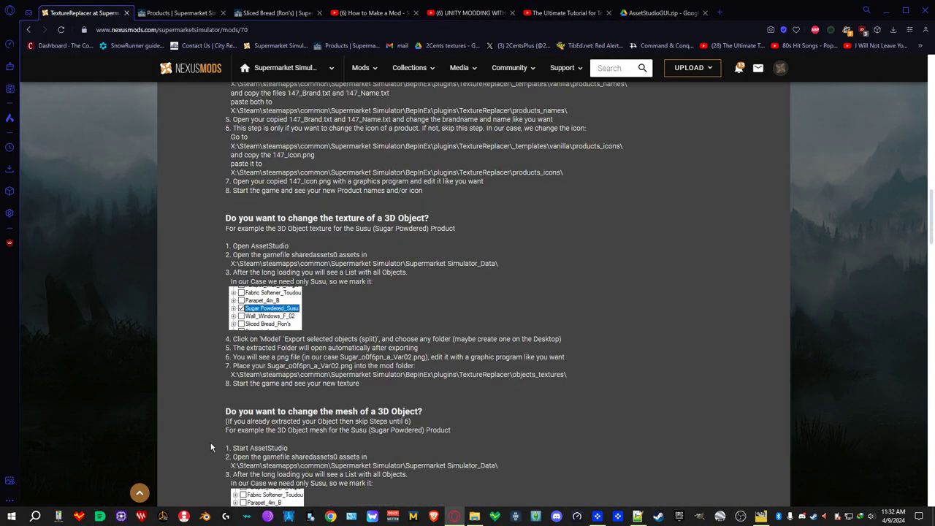
scroll(245, 361, down, 2)
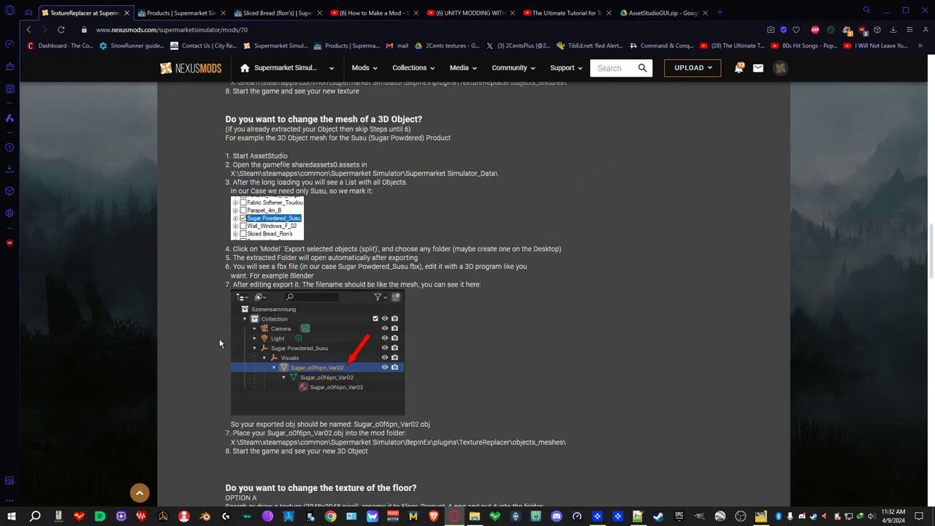
scroll(190, 311, down, 4)
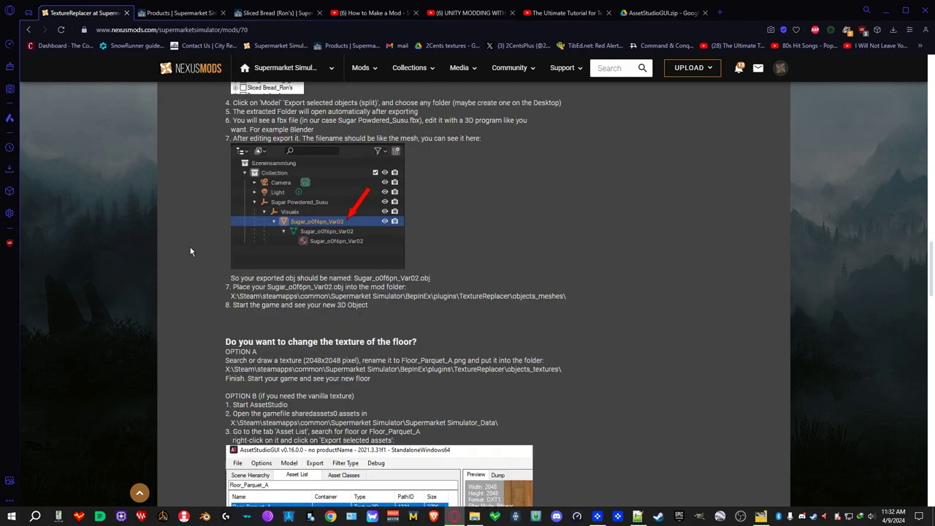
Read the remaining TextureReplacer instructions, covering floor, wall, liquids, store sign and store stairs, plus the Veal Chop and Chicken Leg texture names
scroll(190, 293, down, 3)
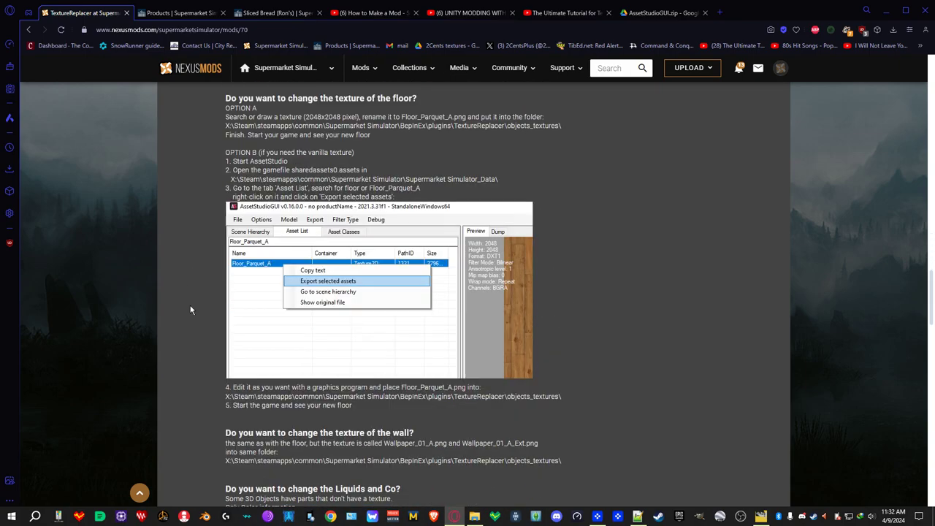
scroll(183, 388, down, 3)
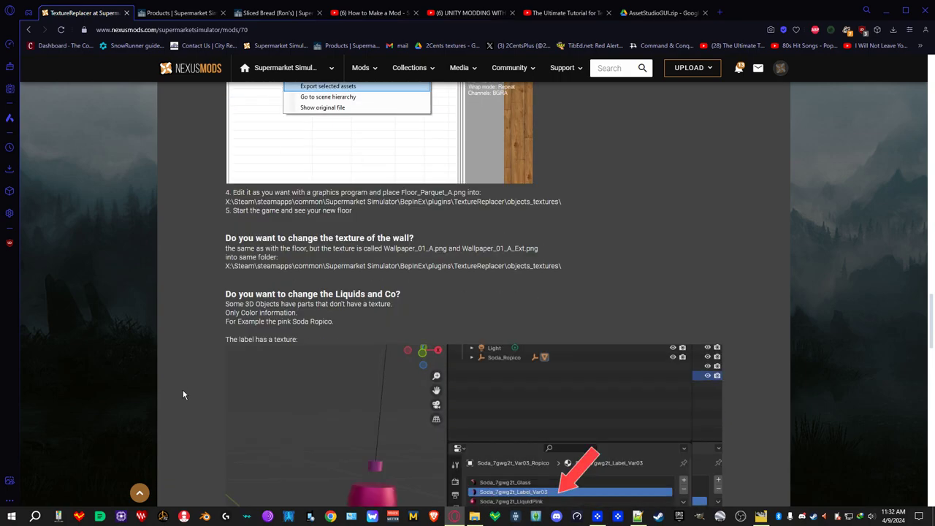
scroll(184, 402, down, 3)
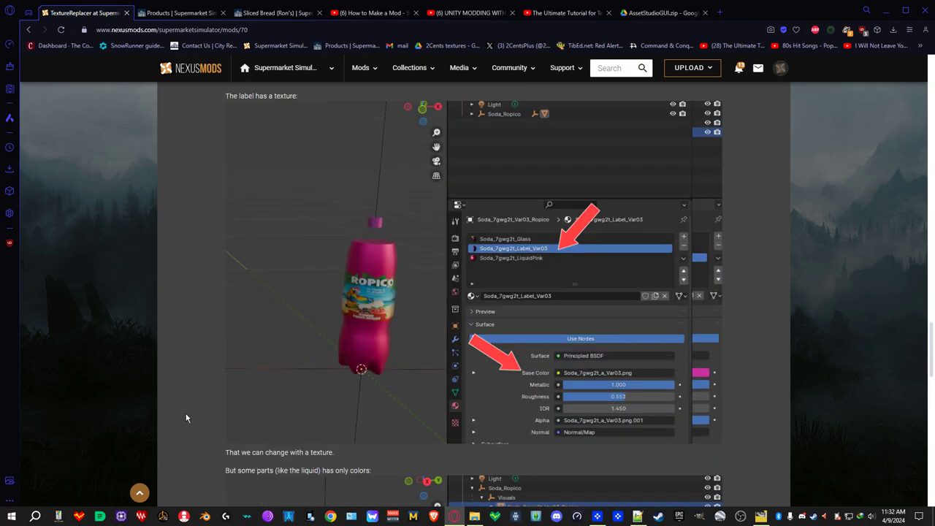
scroll(186, 430, down, 1)
scroll(186, 431, down, 1)
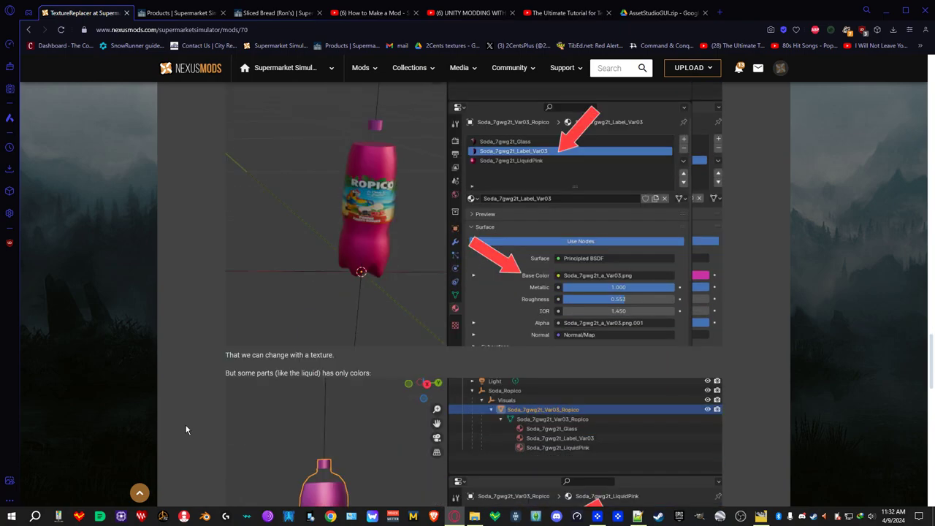
scroll(186, 377, down, 3)
scroll(186, 377, down, 5)
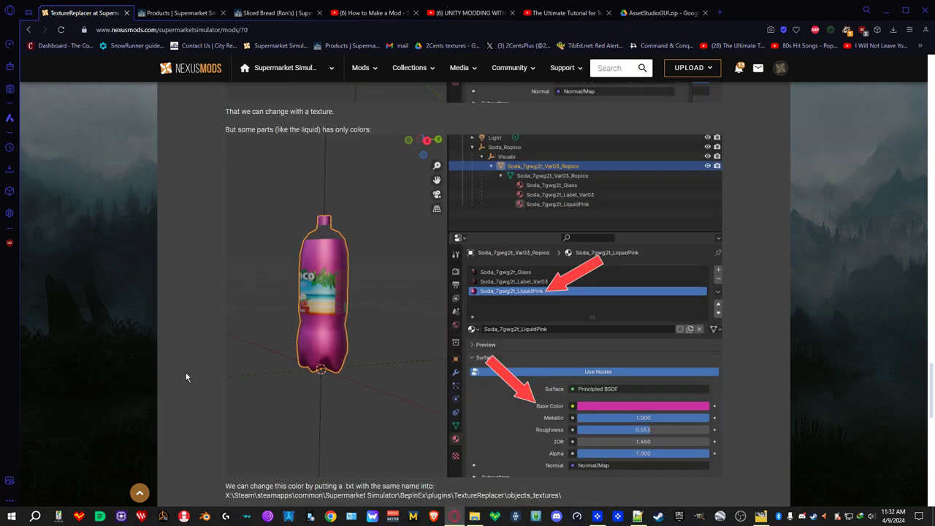
scroll(186, 377, down, 2)
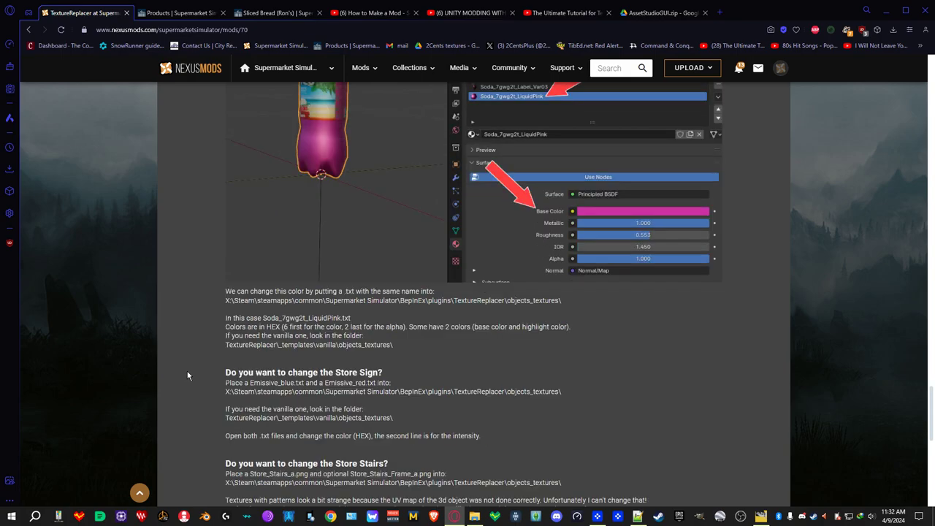
scroll(187, 375, down, 1)
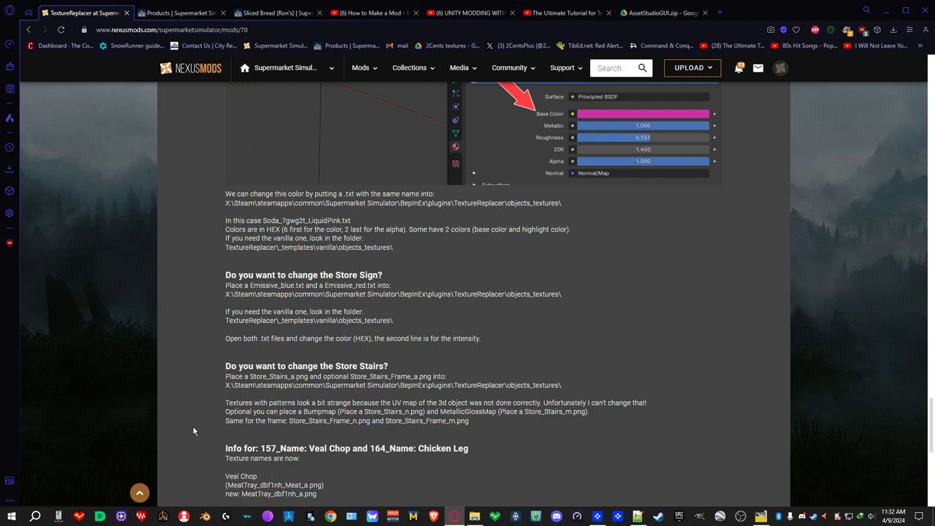
scroll(194, 431, down, 2)
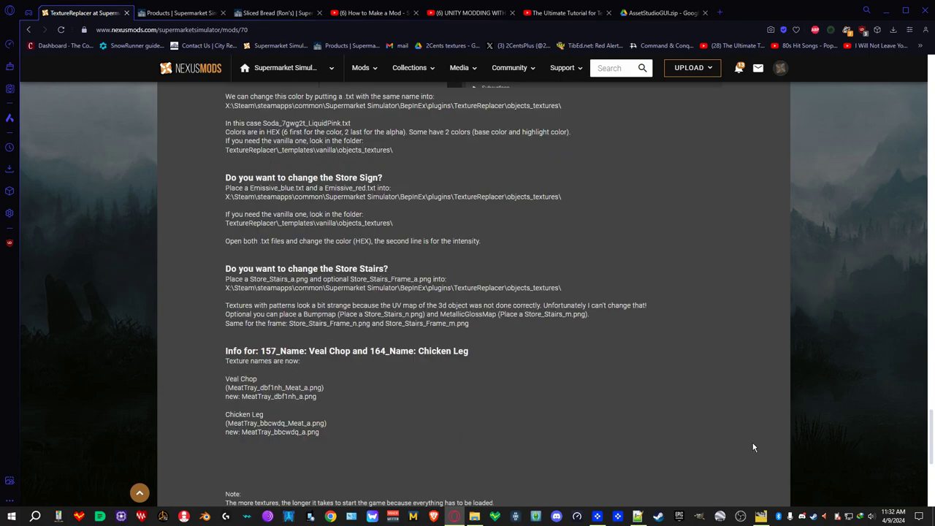
scroll(618, 412, down, 3)
scroll(618, 394, up, 5)
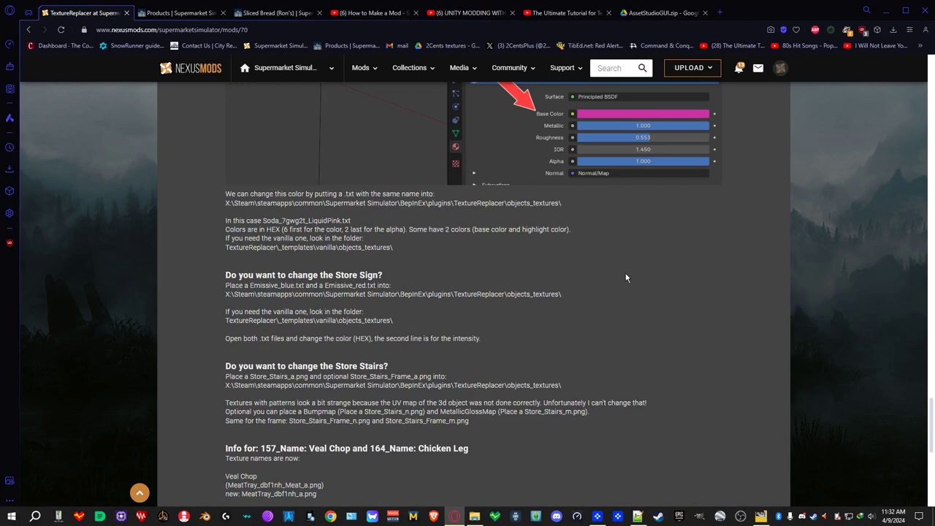
Download the TextureReplacer 1.0.5 main file from the mod's files manually, using the slow download
scroll(627, 278, up, 15)
scroll(626, 278, up, 15)
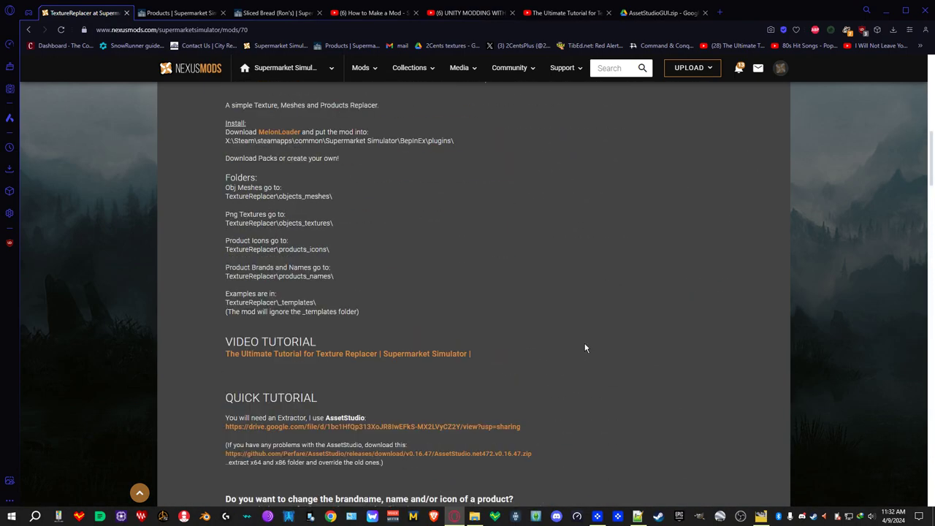
scroll(584, 351, up, 5)
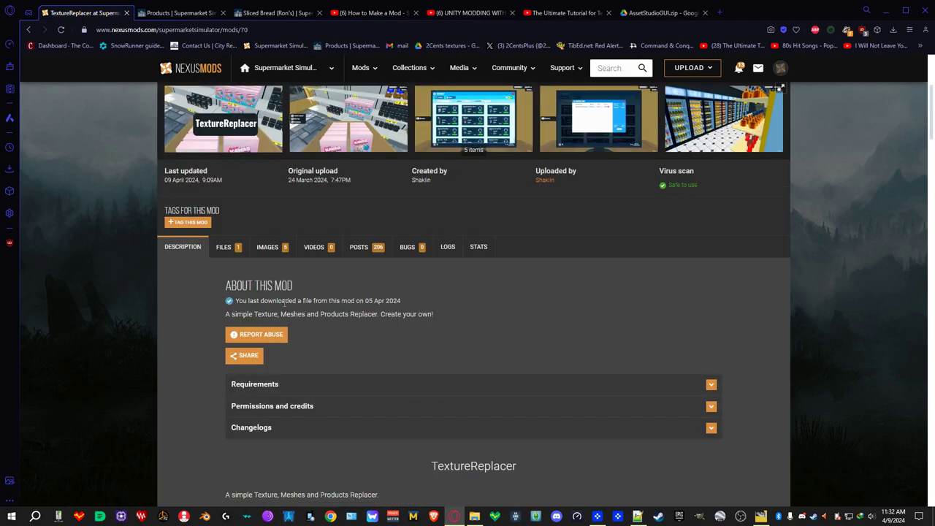
click(224, 245)
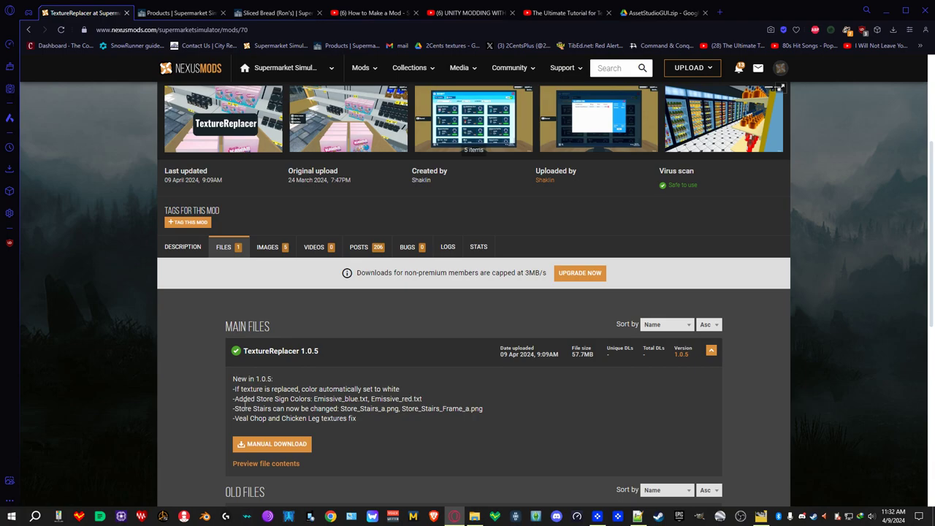
click(261, 446)
click(511, 337)
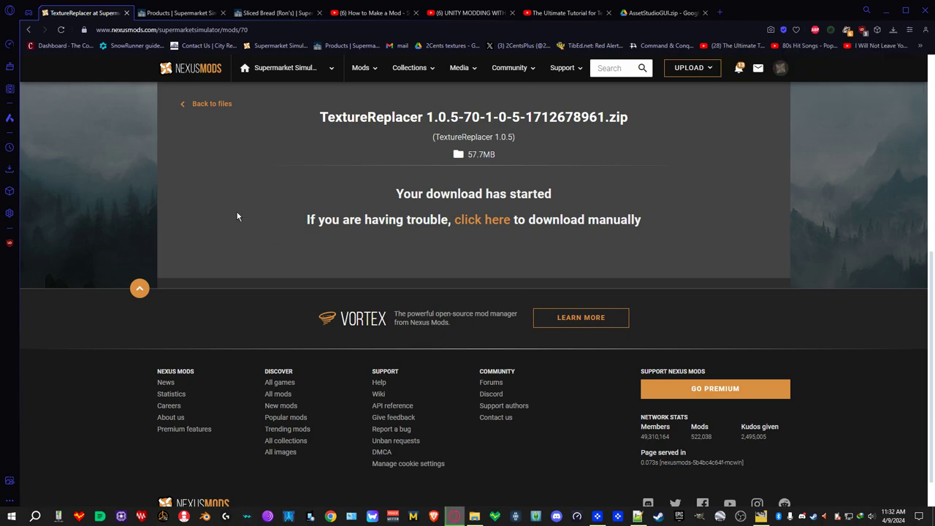
Return to TextureReplacer's description, follow its MelonLoader link, and look over the BepInEx x MelonLoader pack's description and contents
scroll(238, 216, up, 3)
click(184, 312)
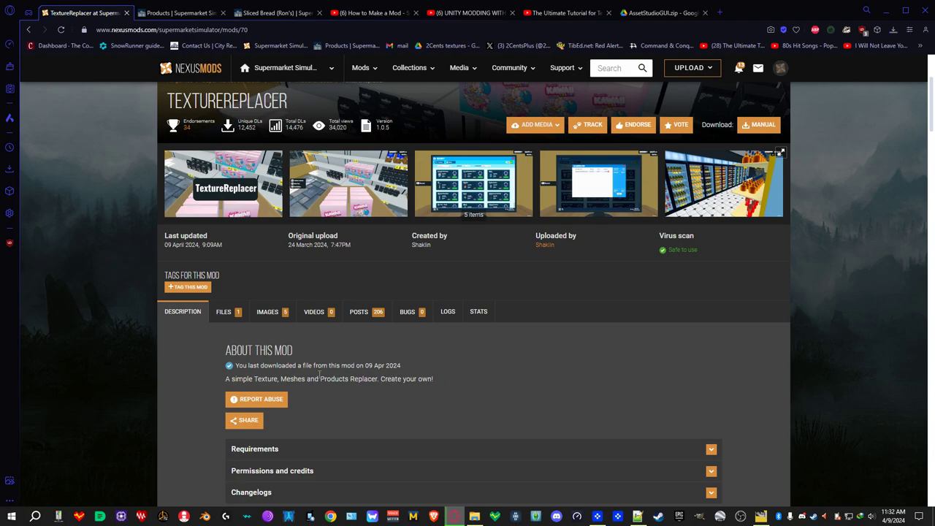
scroll(185, 418, down, 4)
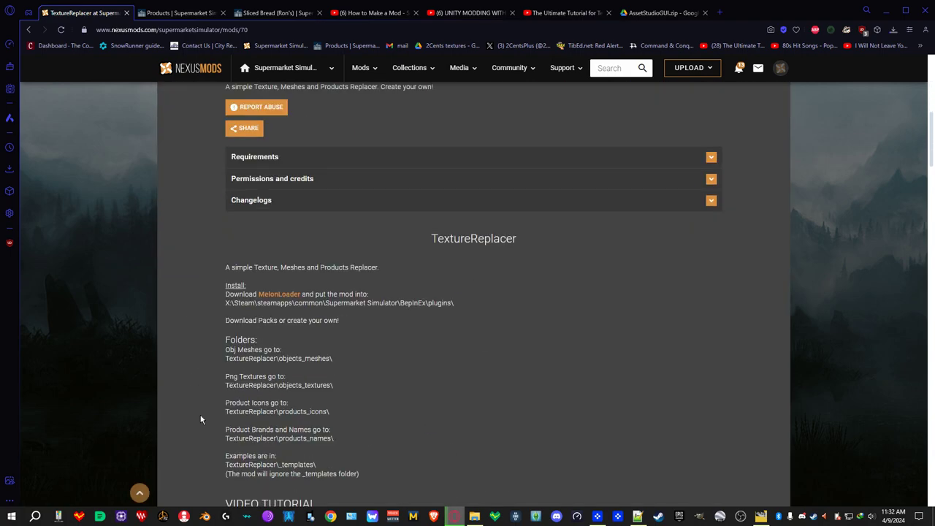
click(269, 298)
scroll(219, 373, down, 7)
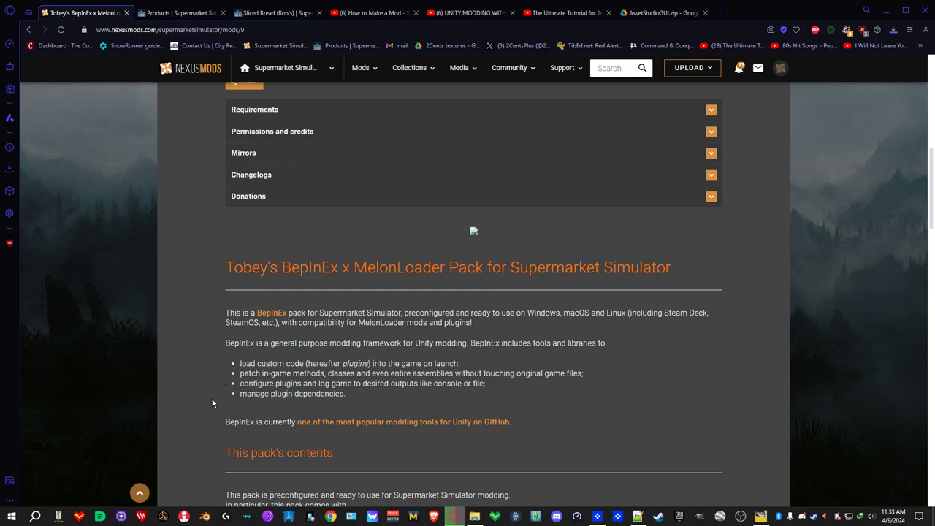
scroll(213, 405, down, 1)
scroll(213, 405, up, 3)
scroll(213, 404, down, 4)
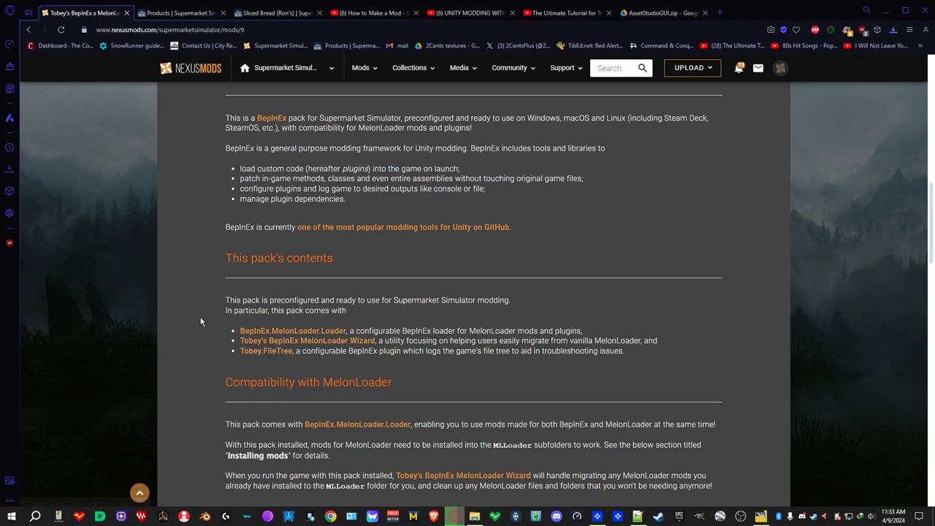
scroll(204, 315, up, 5)
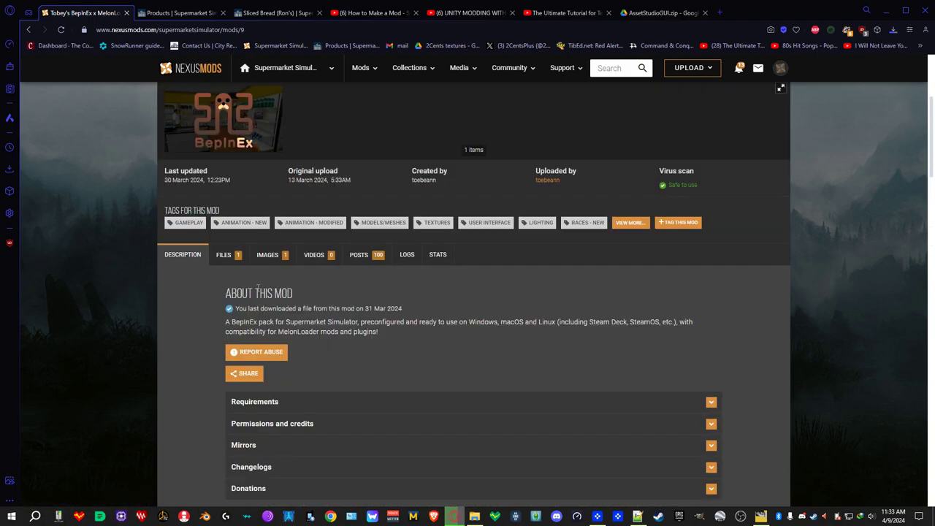
Download the main file of Tobey's BepInEx Pack for Supermarket Simulator with the slow download, and open the downloaded archive
click(223, 255)
scroll(400, 431, down, 2)
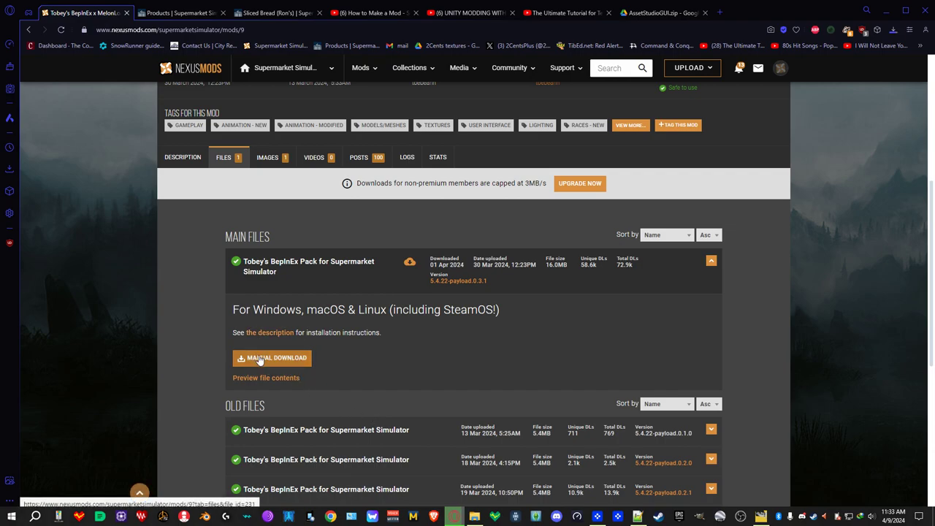
click(260, 359)
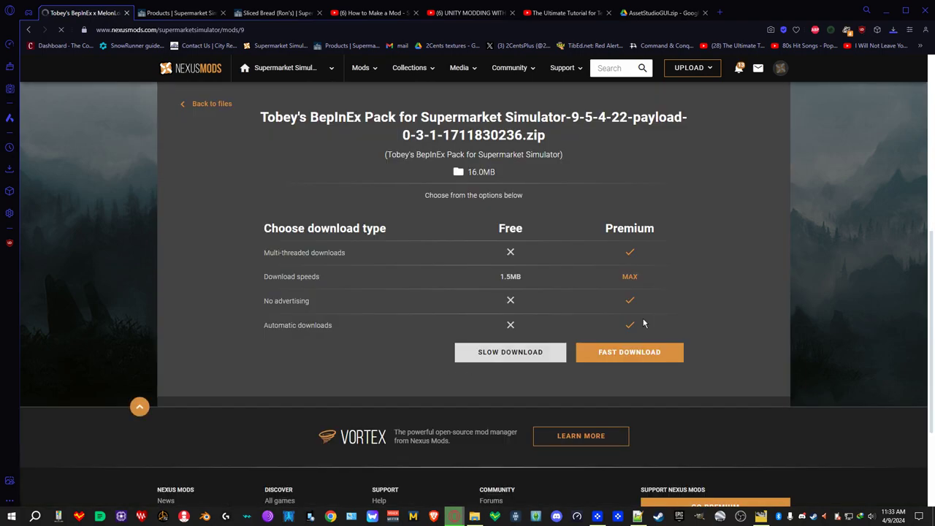
click(535, 355)
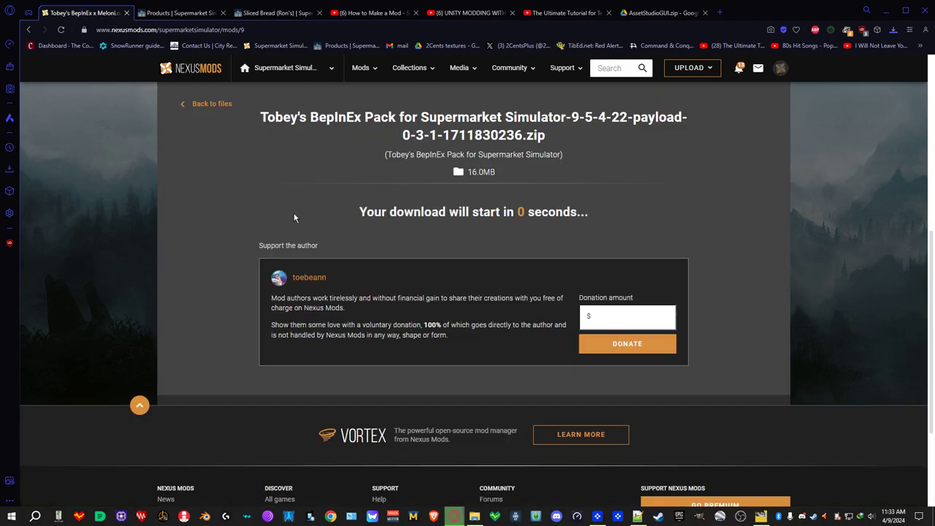
scroll(807, 195, up, 5)
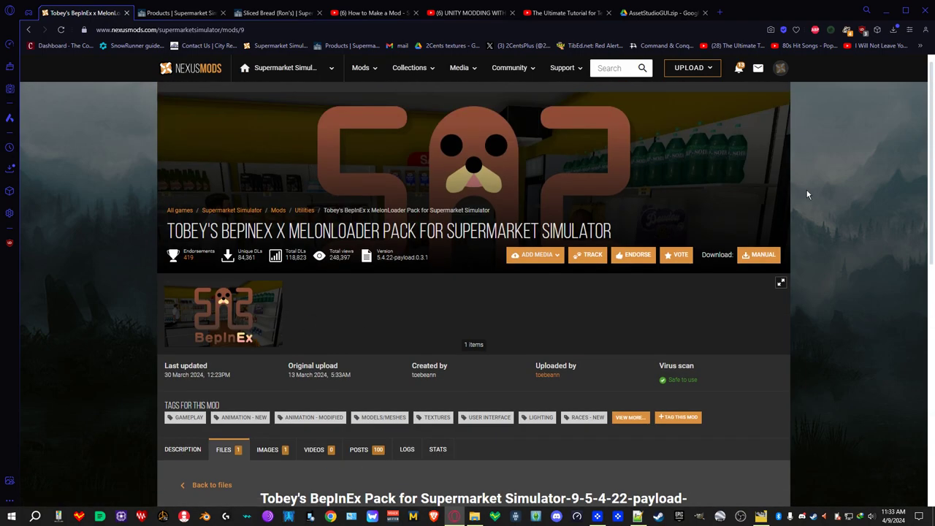
click(892, 30)
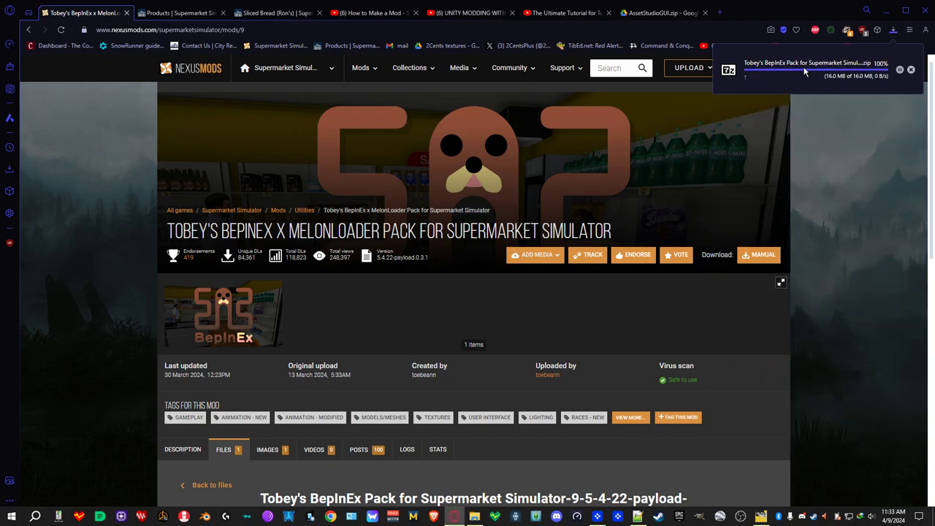
click(789, 68)
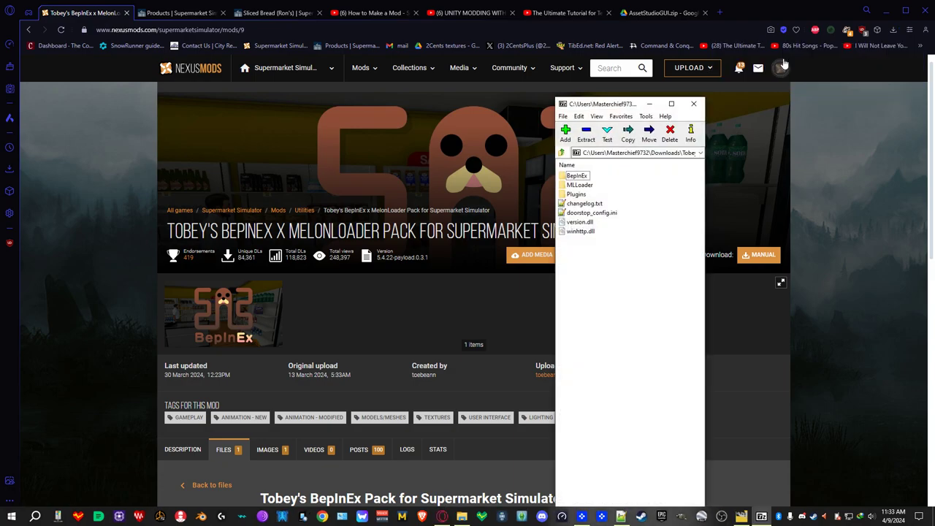
Go back to the BepInEx x MelonLoader pack's page and view its description
click(113, 313)
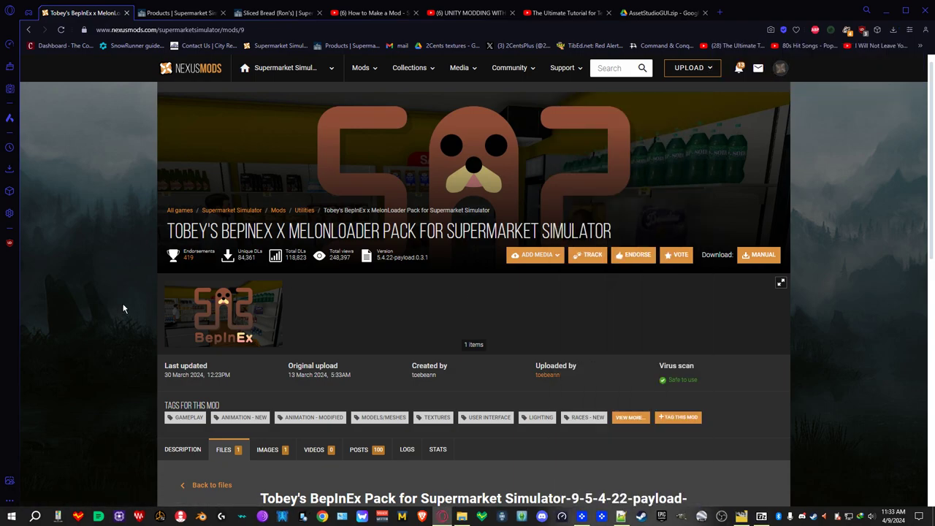
scroll(112, 313, down, 5)
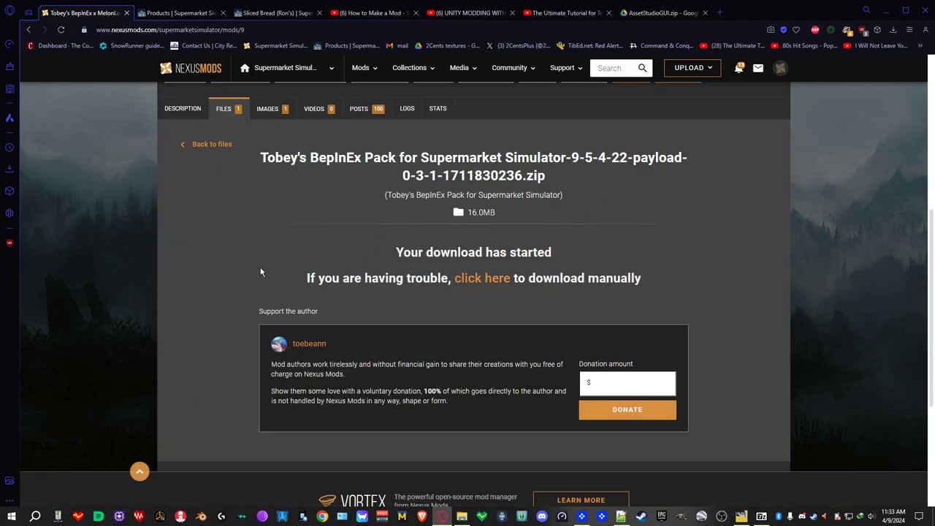
click(181, 110)
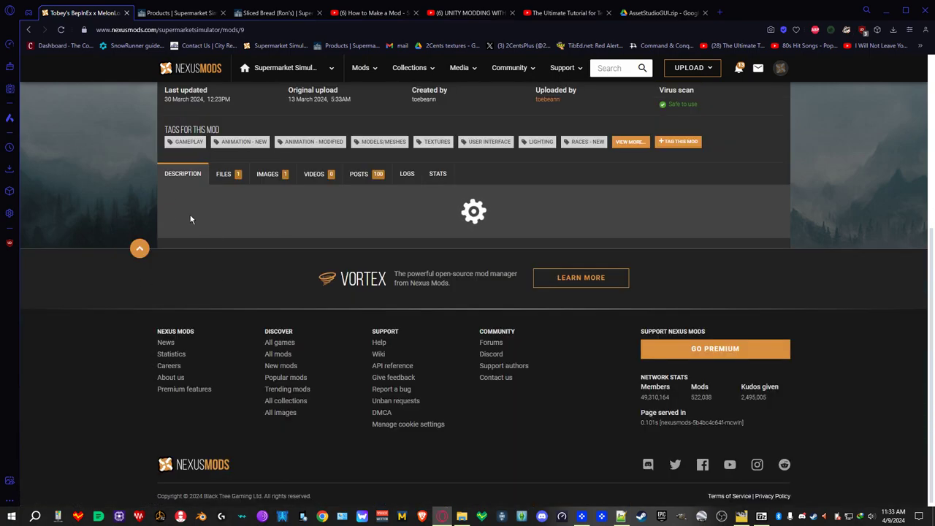
scroll(191, 292, up, 3)
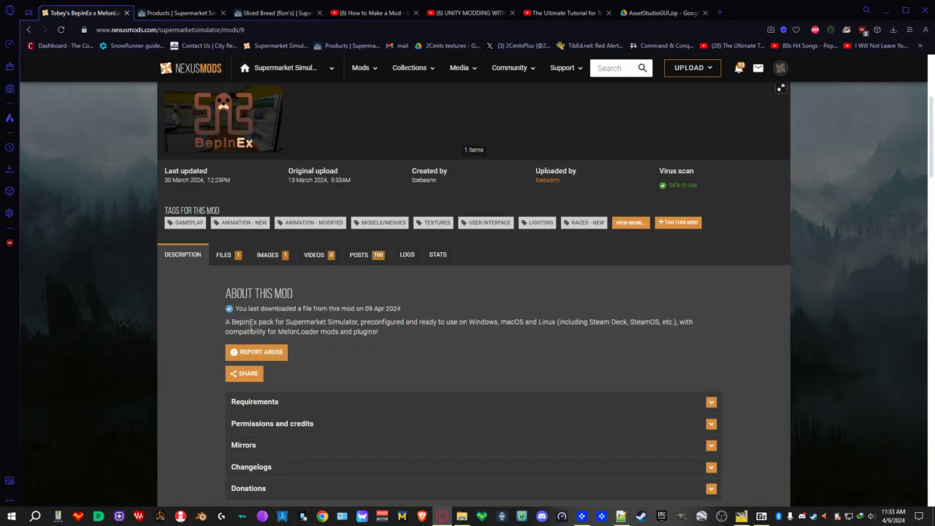
scroll(219, 301, up, 1)
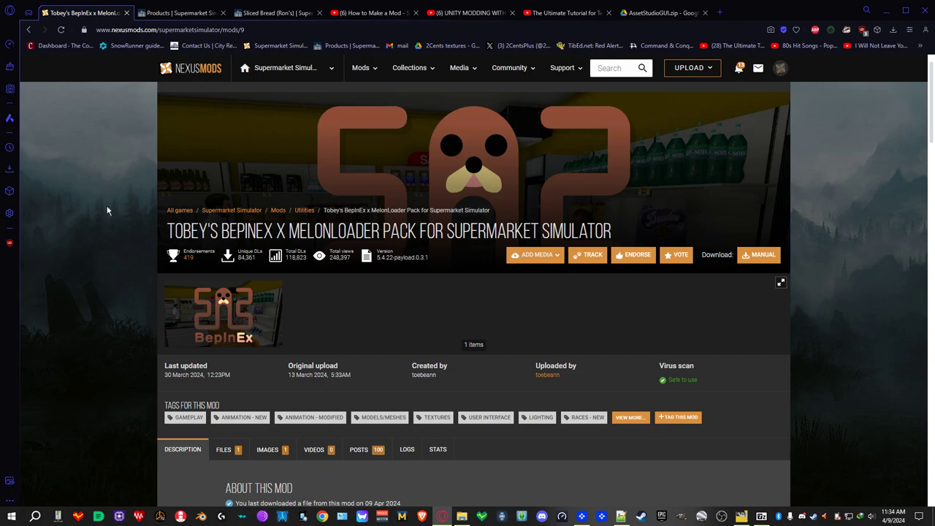
Minimize the browser, move the archive window clear of the Supermarket Simulator game folder, and select all files and folders in the archive
click(883, 12)
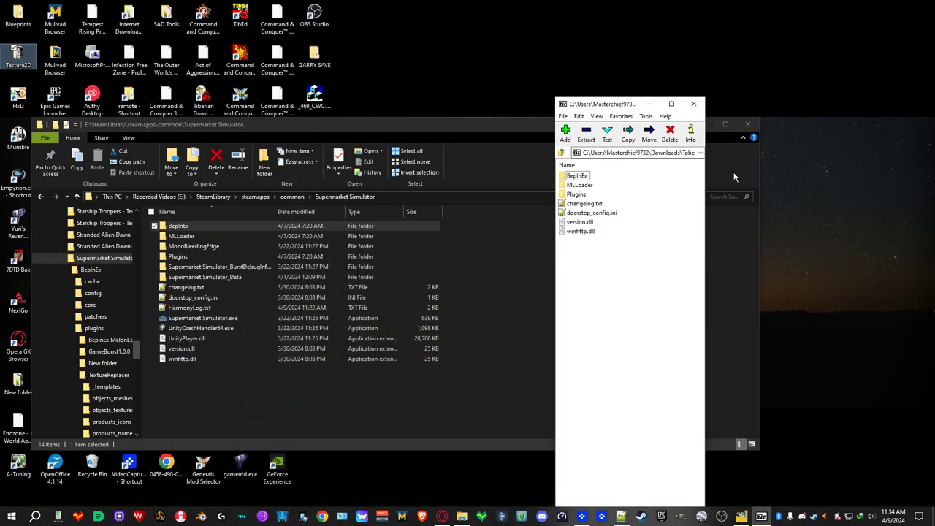
drag(602, 106, 842, 19)
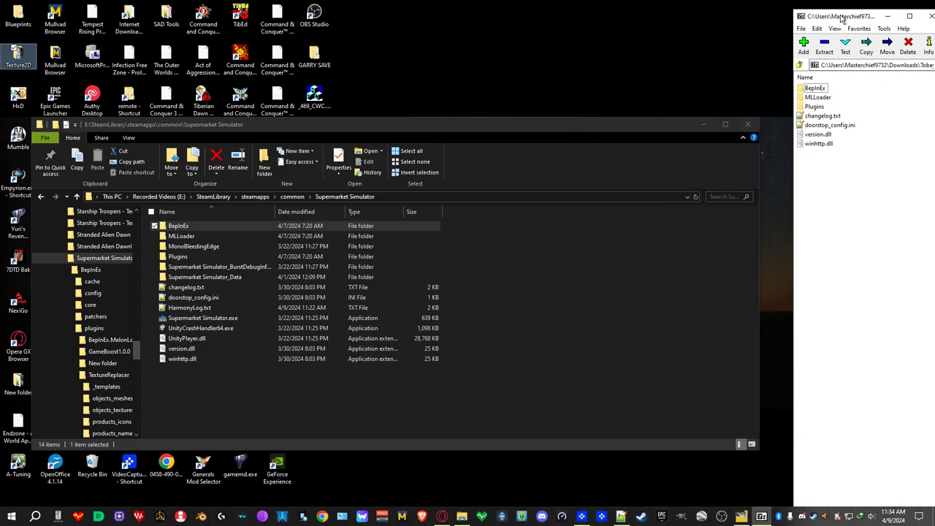
drag(816, 146, 809, 95)
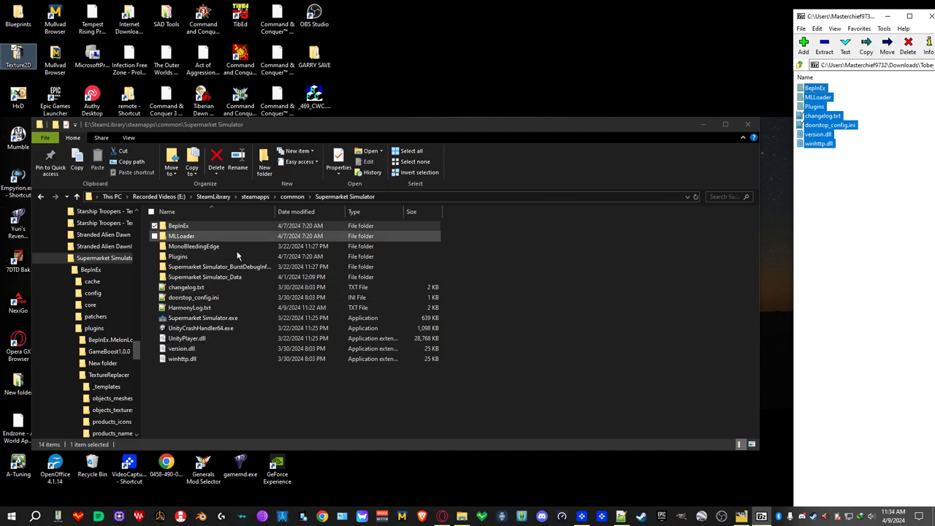
Highlight the game's original MonoBleedingEdge, BurstDebugInformation and Data folders, Supermarket Simulator.exe, UnityCrashHandler64.exe and UnityPlayer.dll, and clear the selection
click(188, 246)
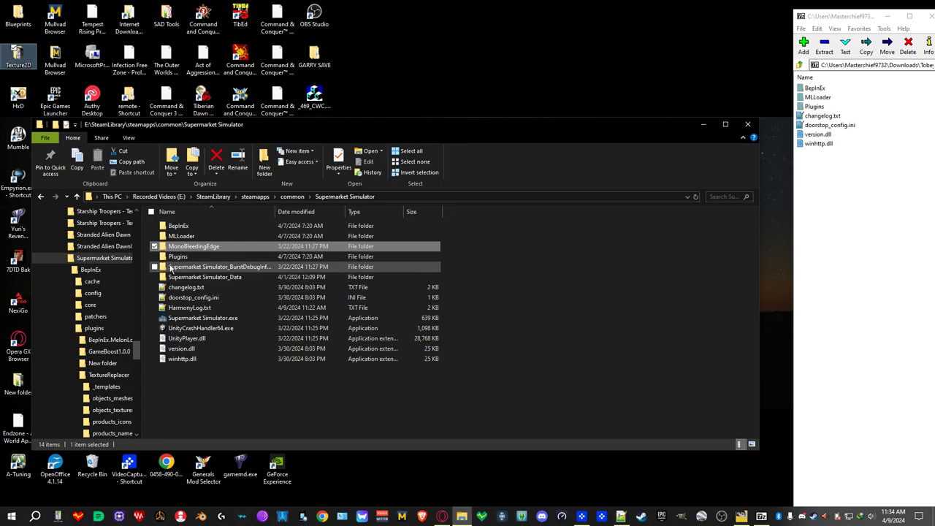
ctrl+click(171, 269)
ctrl+click(171, 278)
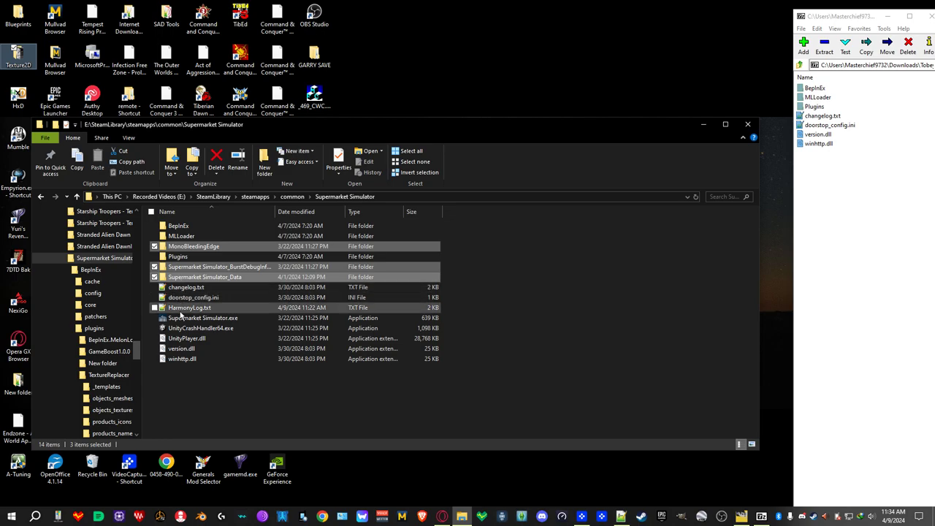
ctrl+click(181, 319)
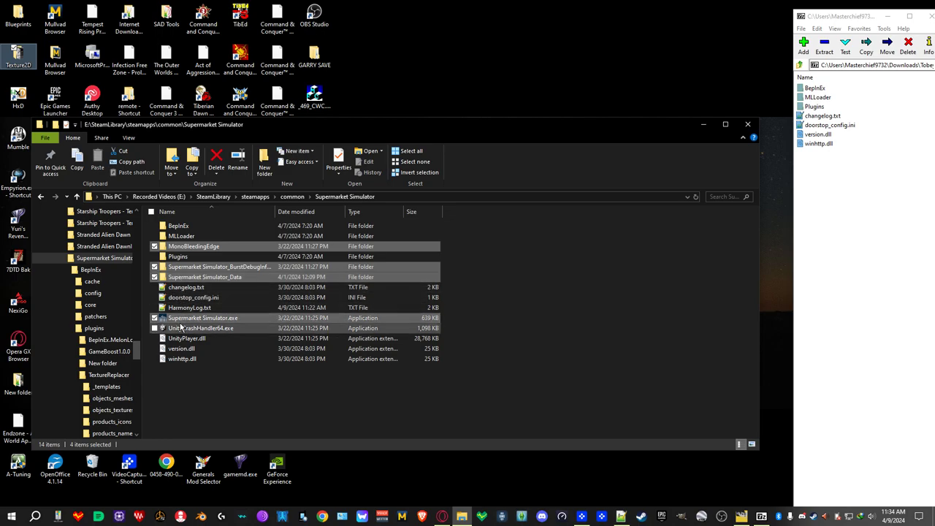
ctrl+click(180, 329)
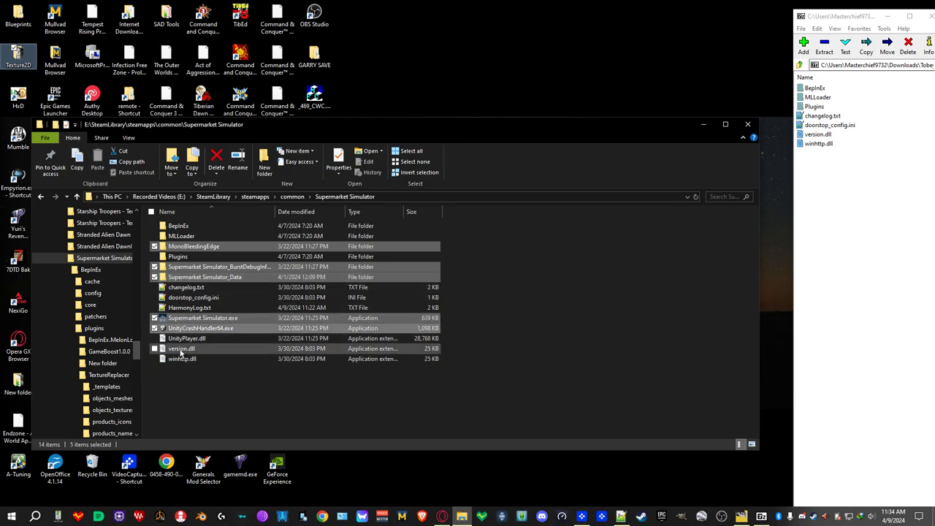
ctrl+click(180, 339)
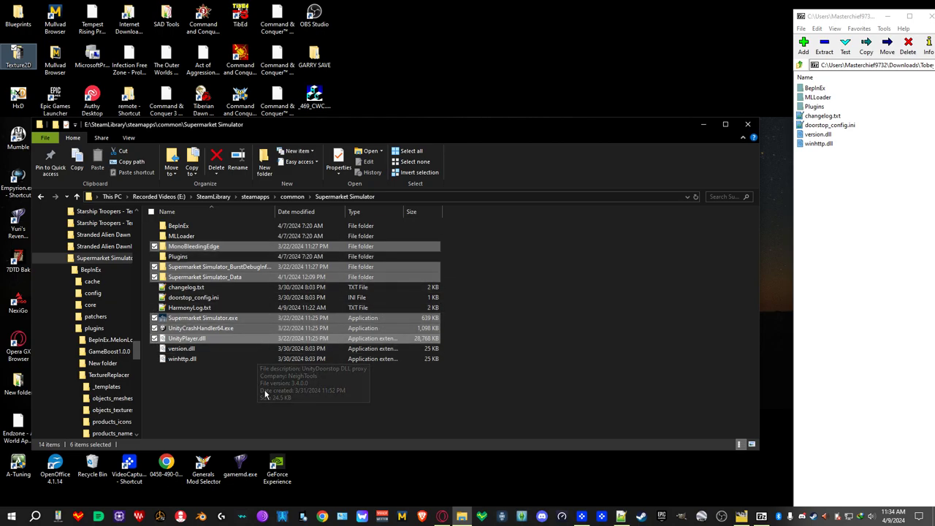
click(608, 379)
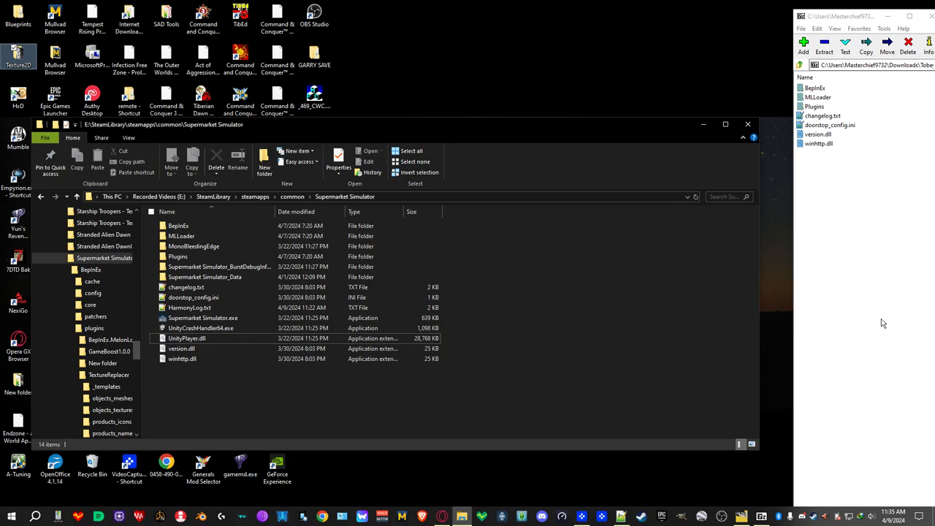
Leave the BepInEx pack archive for the Downloads folder and open the TextureReplacer 1.0.5 zip
click(800, 65)
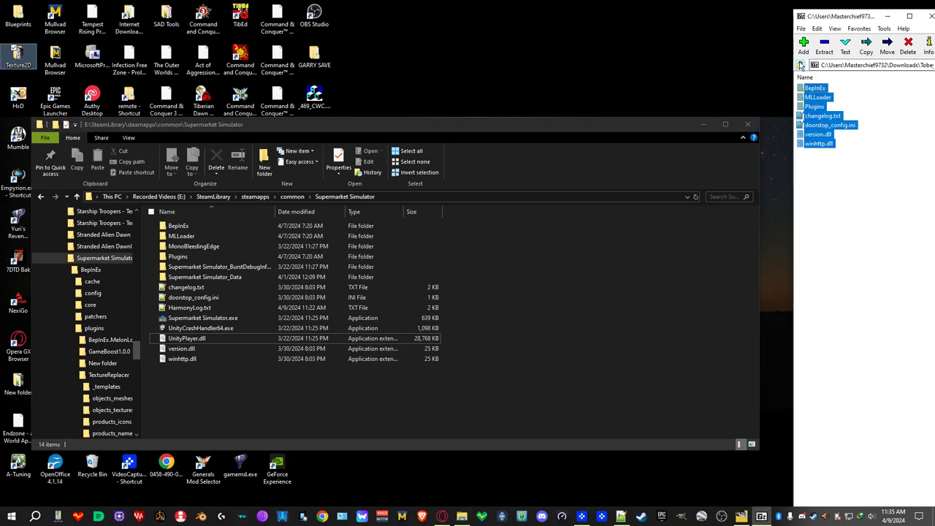
double_click(829, 163)
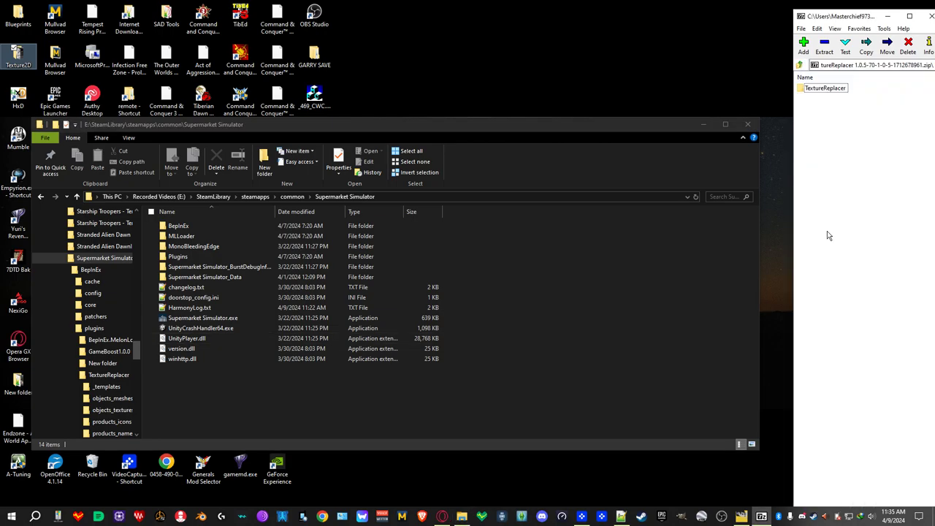
key(BackSpace)
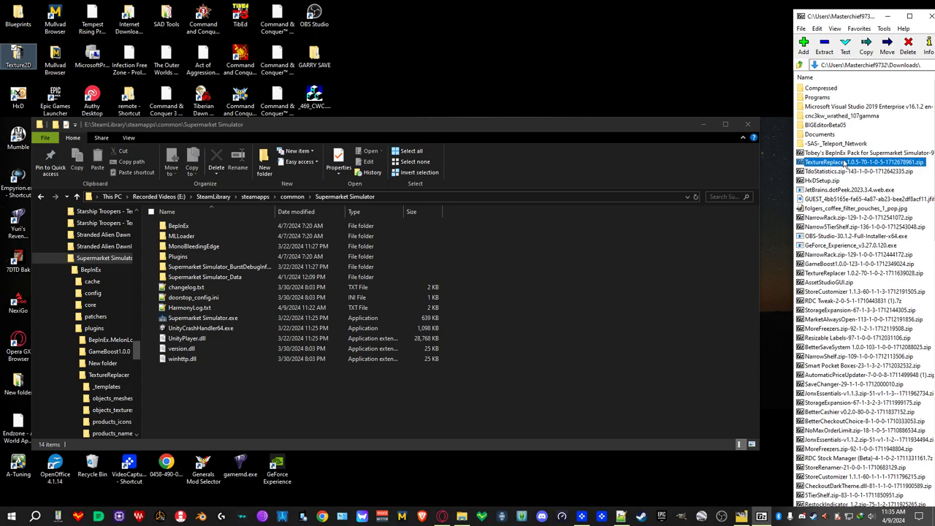
double_click(845, 163)
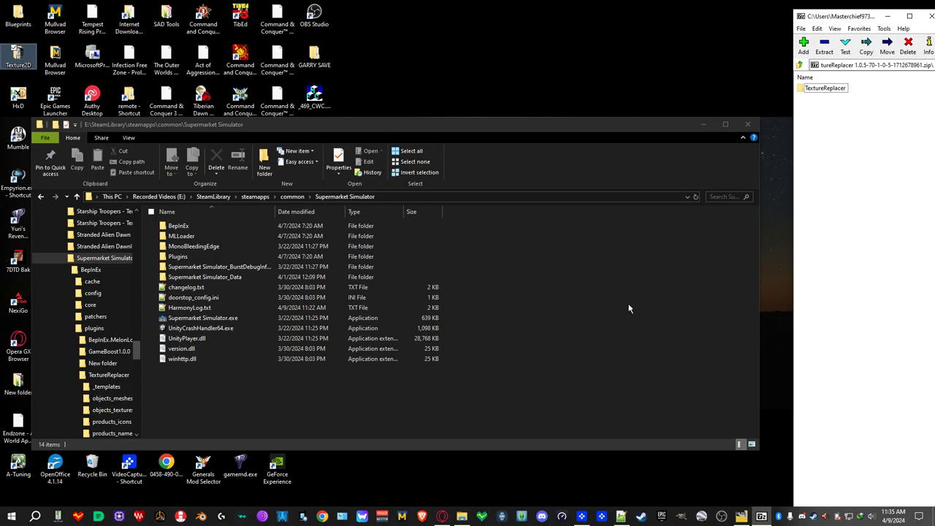
Open the game's BepInEx\plugins folder and copy the archive's TextureReplacer folder into it, replacing the files in the destination
click(588, 358)
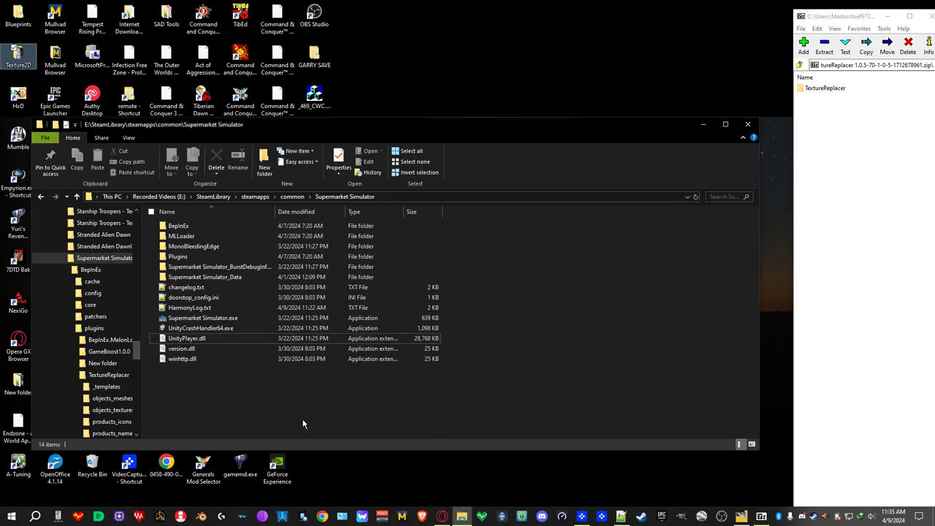
double_click(193, 231)
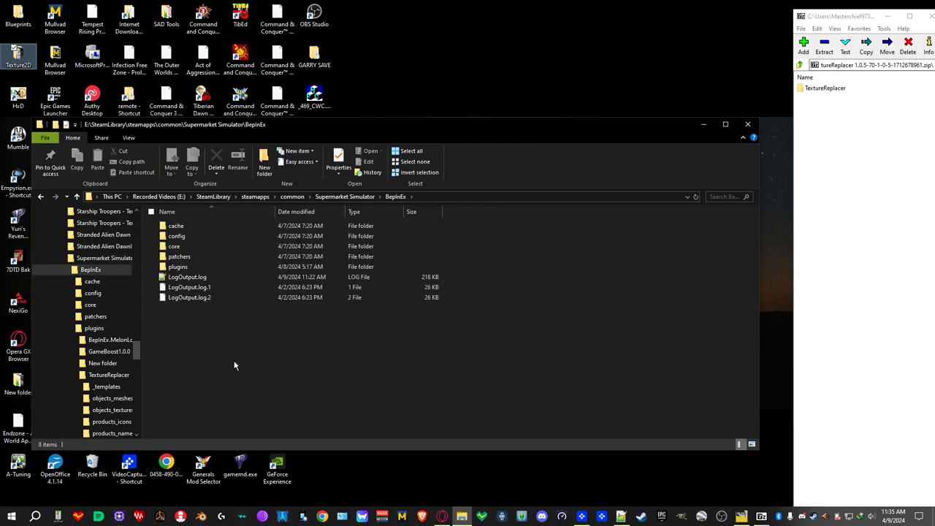
double_click(170, 269)
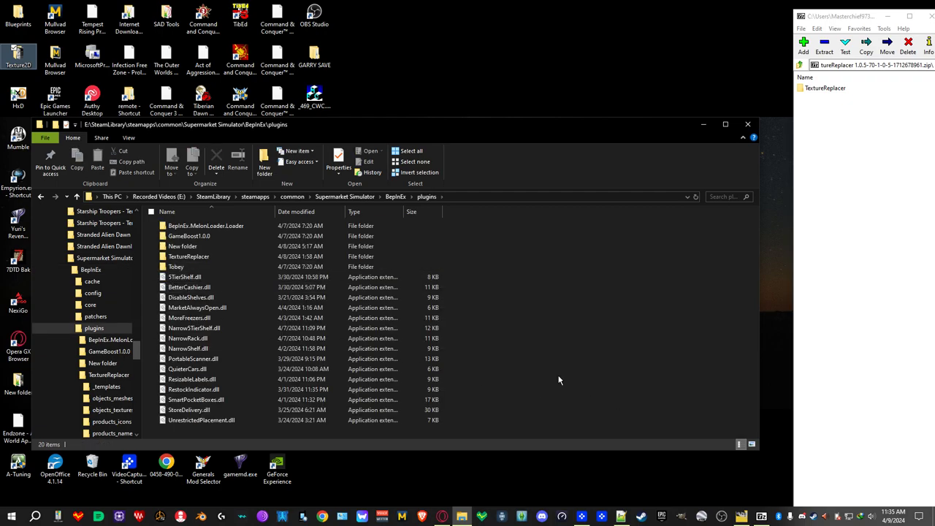
drag(467, 128, 480, 108)
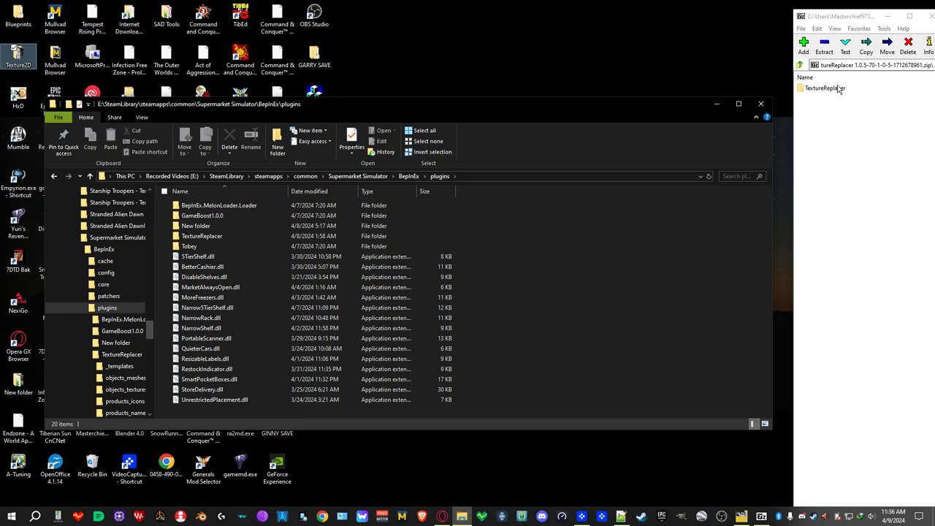
drag(824, 89, 540, 405)
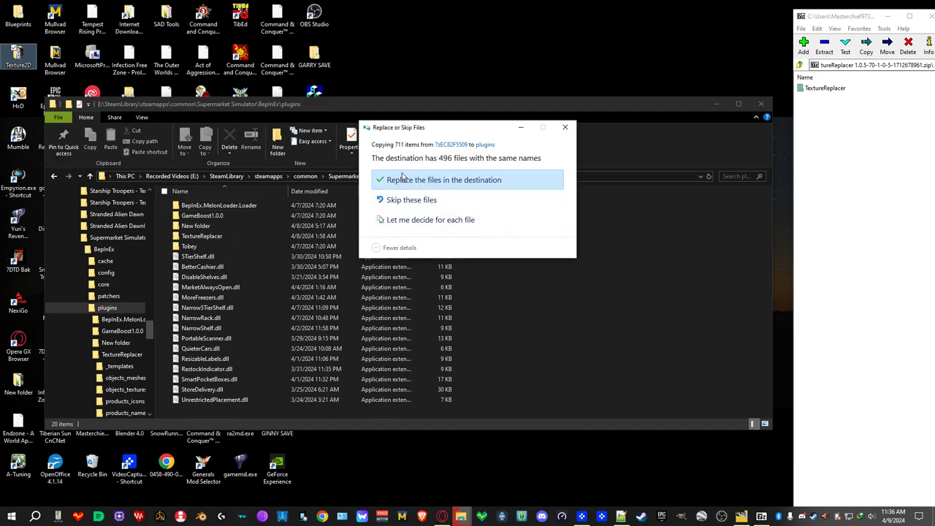
click(402, 184)
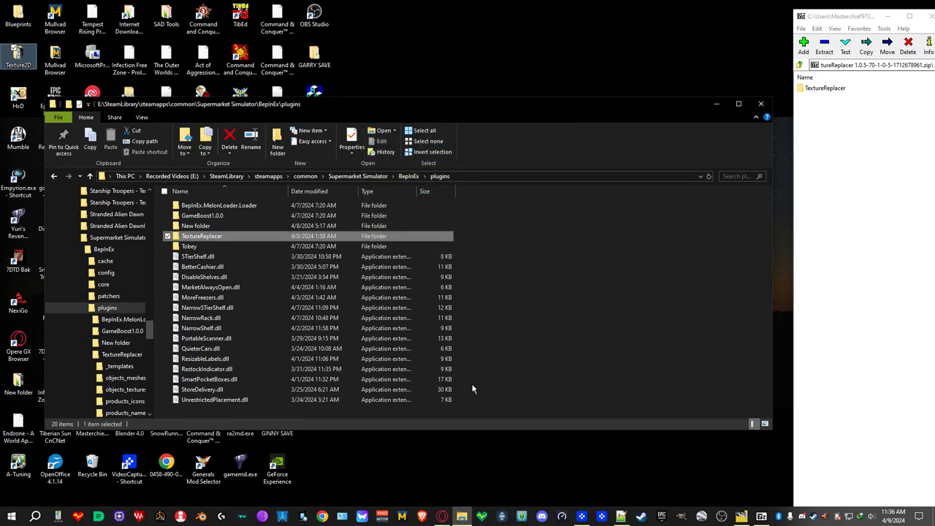
click(523, 383)
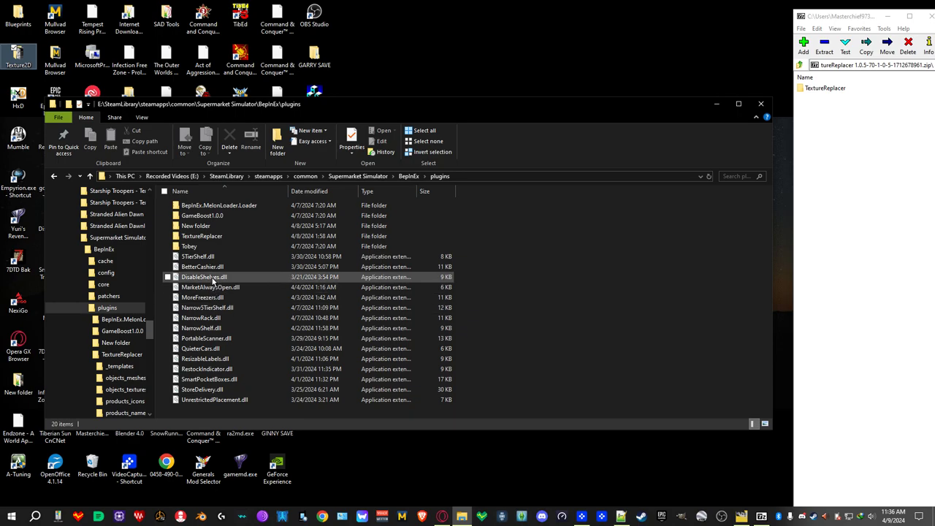
Open the products_names folder inside the installed TextureReplacer folder and view the contents of 1_Brand.txt and 1_Name.txt
click(205, 238)
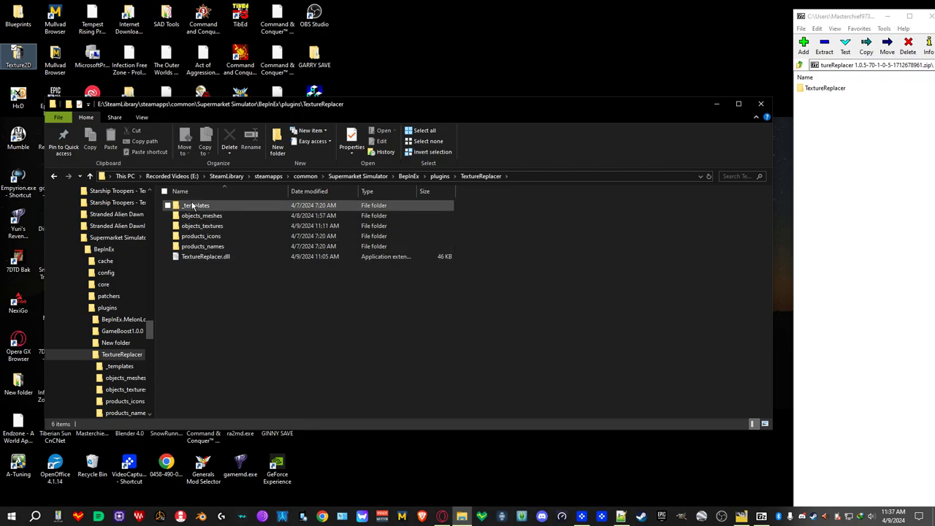
double_click(189, 248)
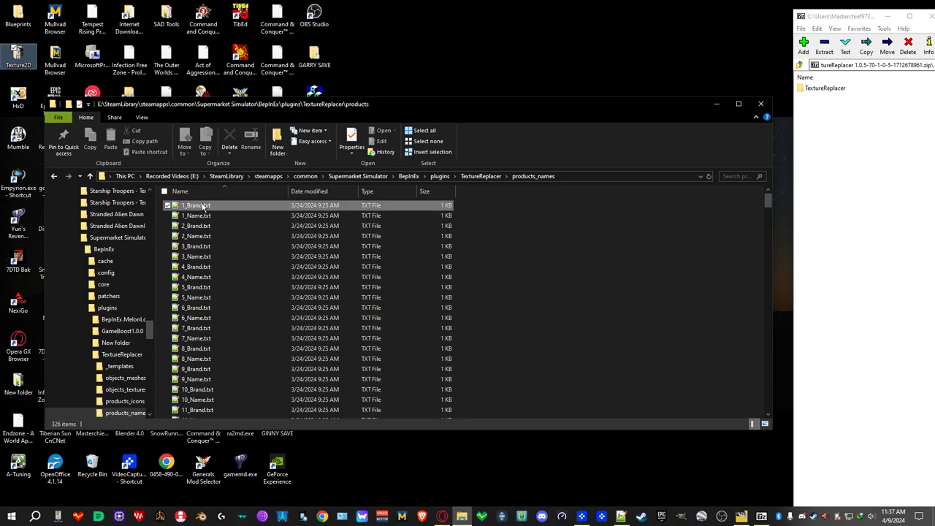
double_click(204, 207)
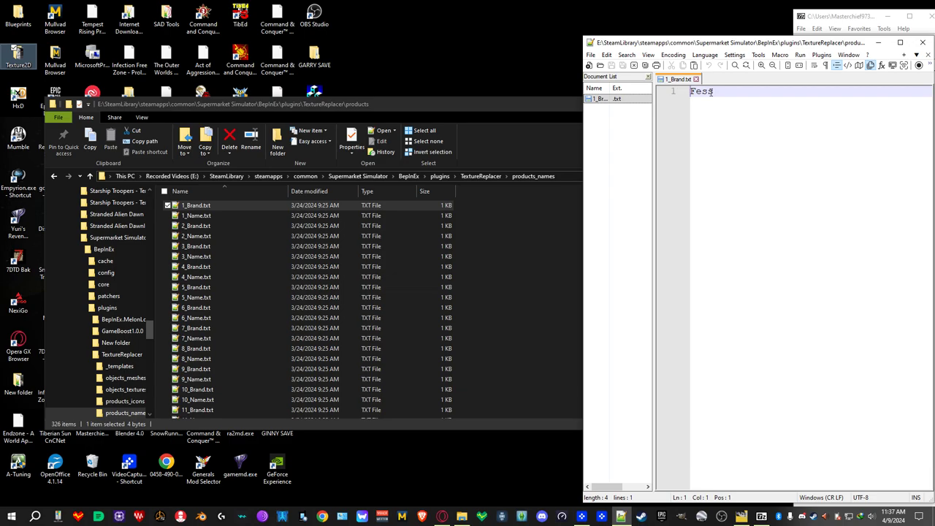
double_click(207, 216)
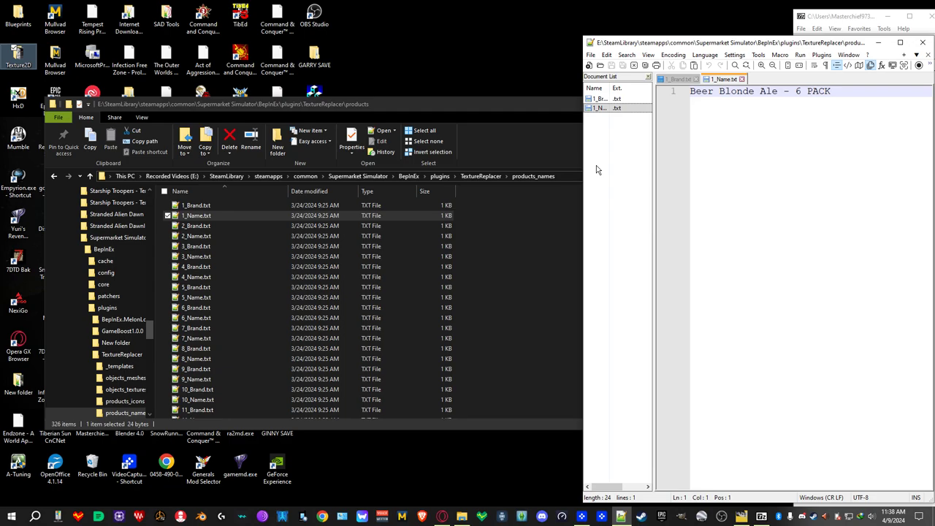
click(510, 108)
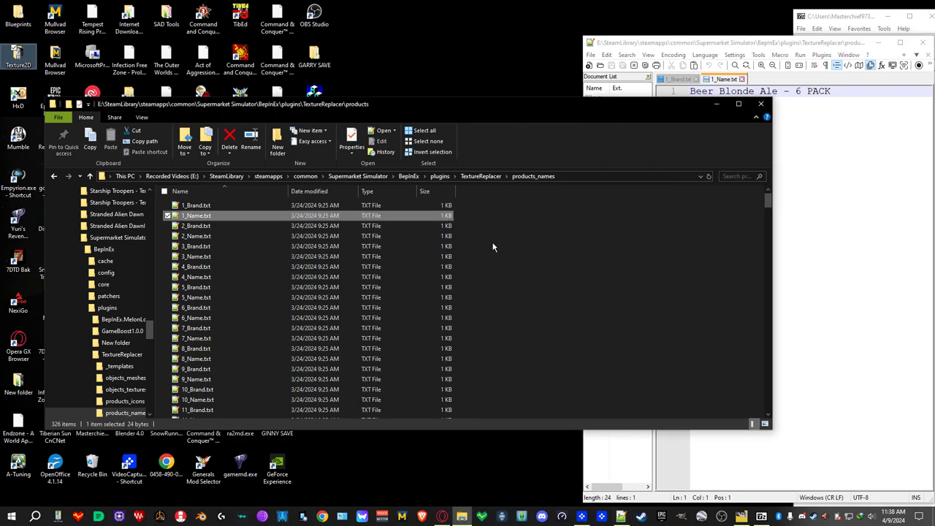
Look through the images in TextureReplacer's products_icons folder and return to the TextureReplacer folder
click(480, 178)
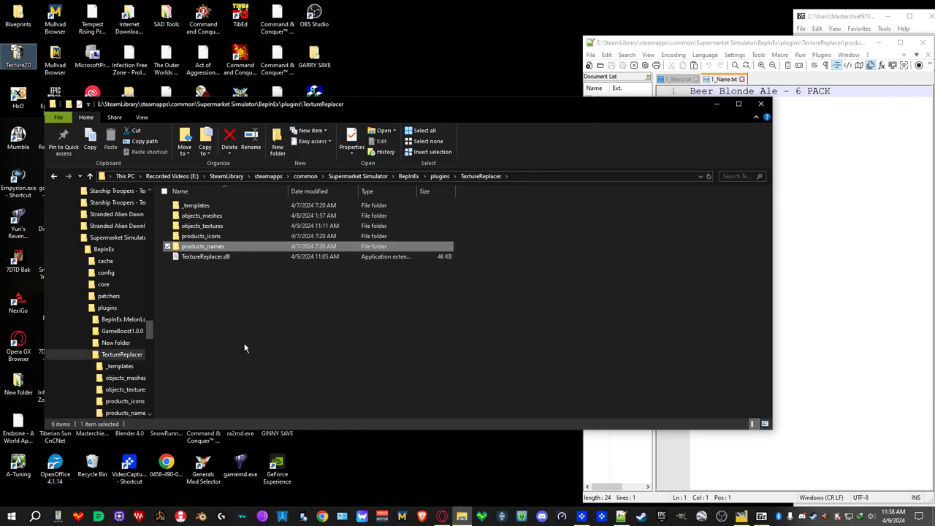
double_click(199, 236)
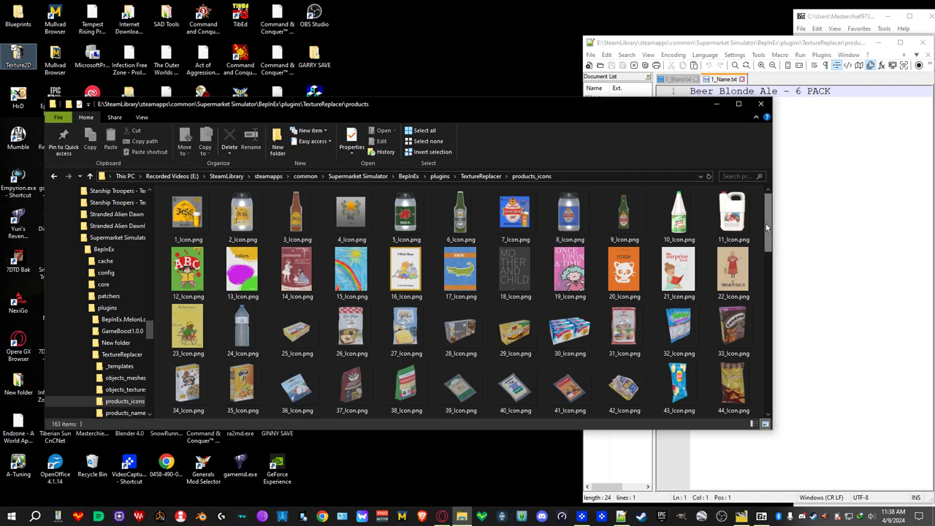
drag(766, 232, 770, 418)
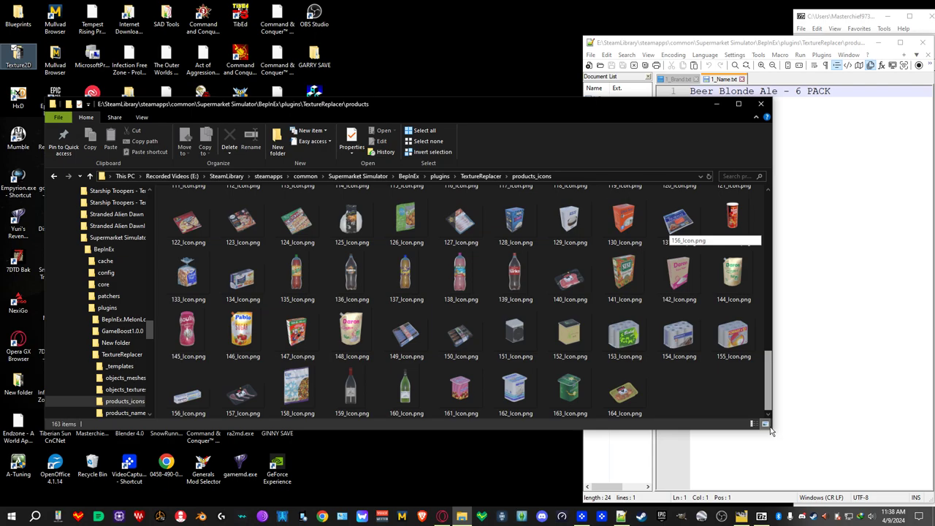
drag(771, 431, 772, 216)
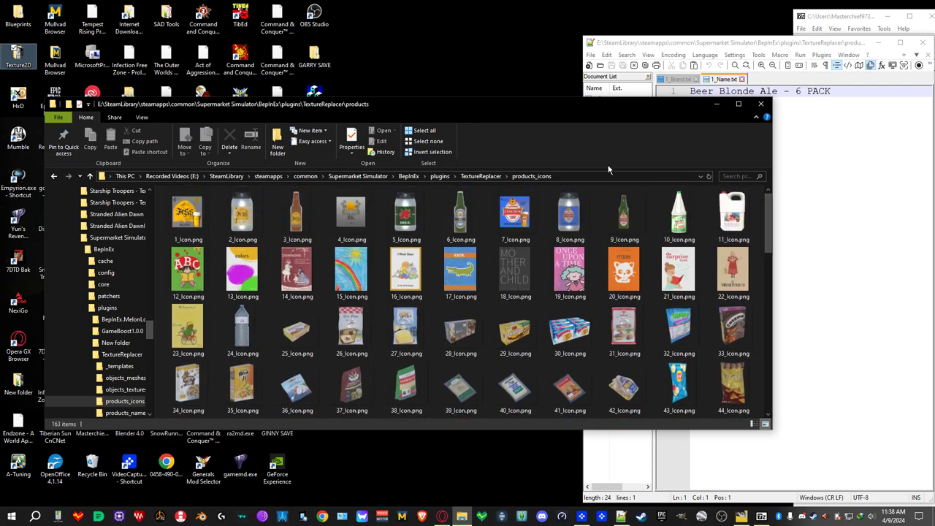
click(479, 179)
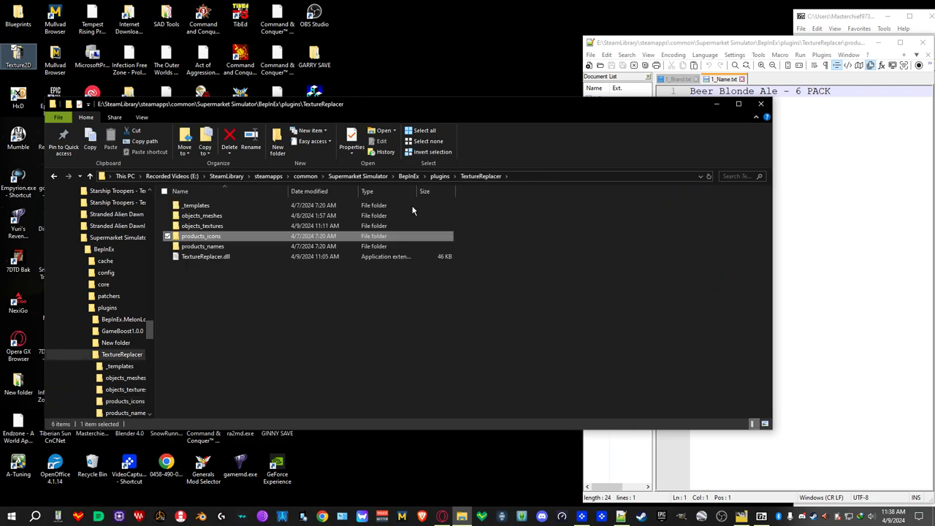
View the vanilla product icons in _templates\vanilla\products_icons and go back to the TextureReplacer folder
click(185, 206)
double_click(185, 207)
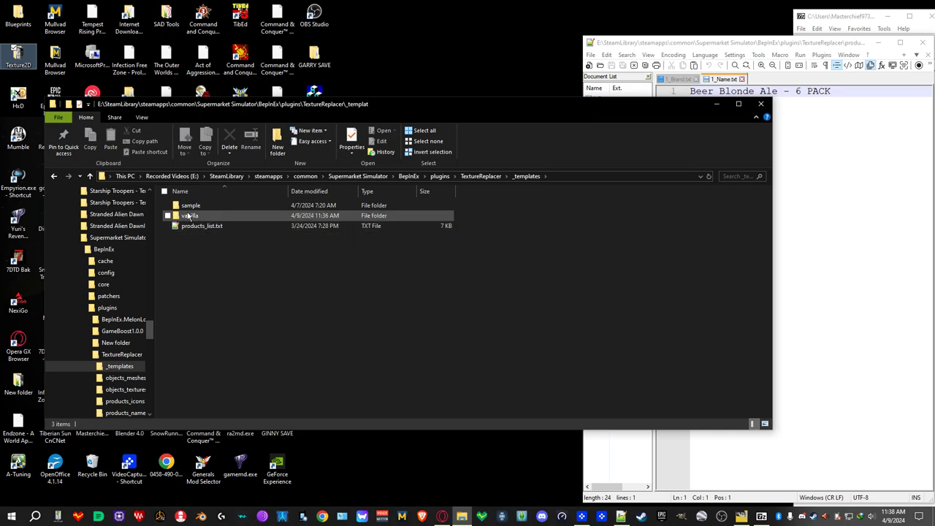
double_click(192, 215)
double_click(195, 216)
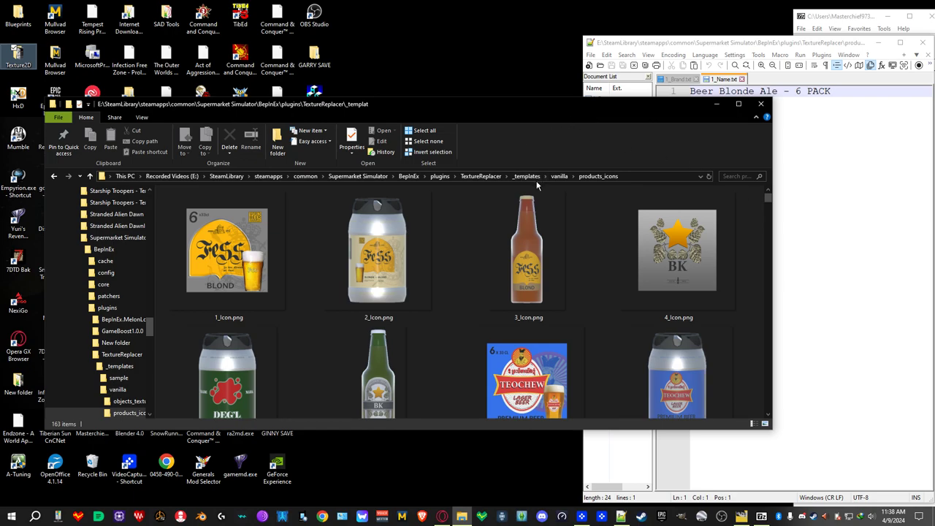
click(481, 177)
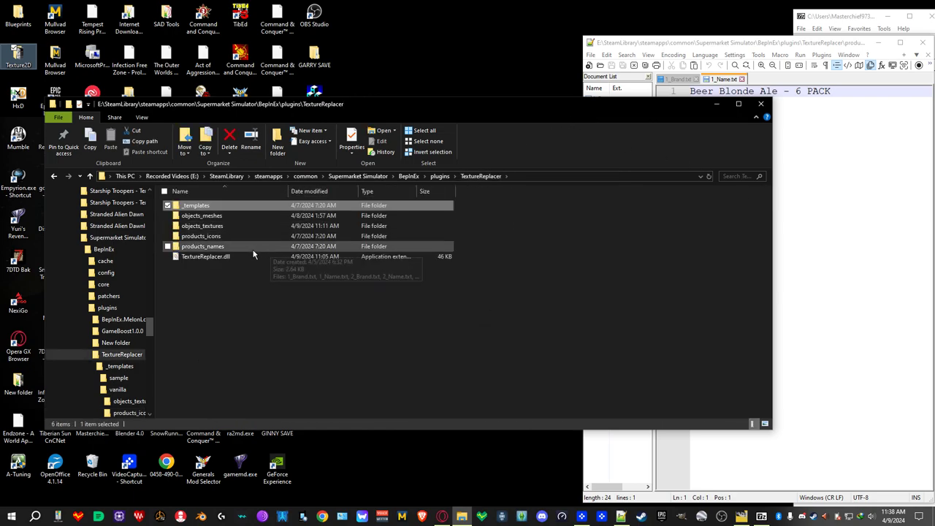
Copy all the icon images from TextureReplacer's _templates\vanilla\products_icons folder
click(192, 208)
double_click(192, 207)
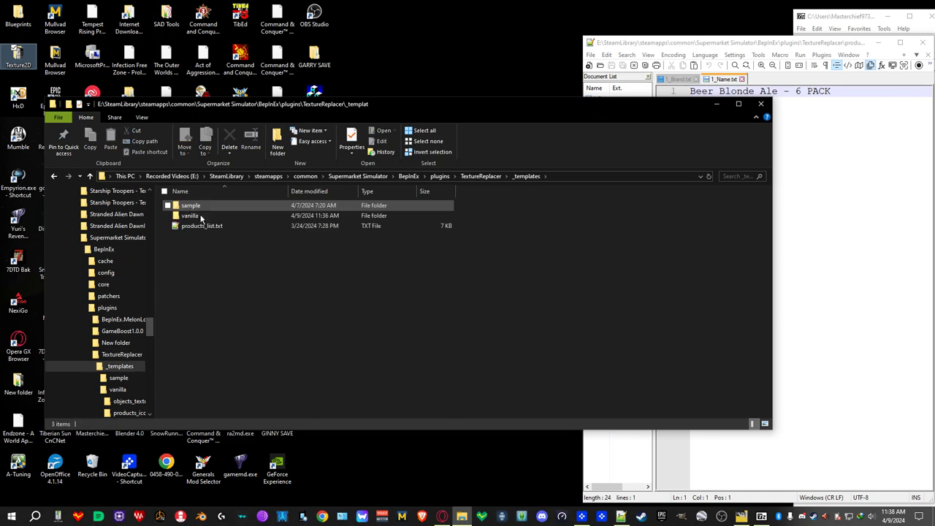
double_click(192, 217)
double_click(198, 218)
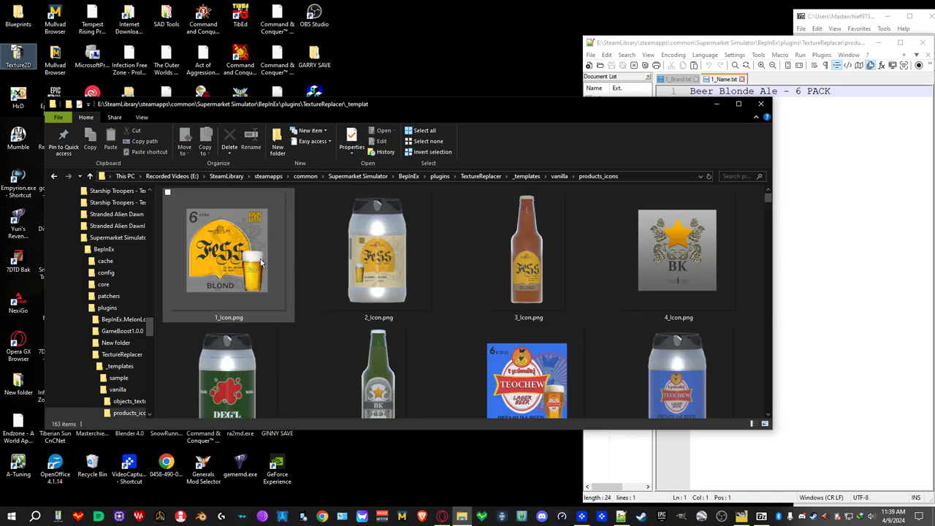
key(ctrl+a)
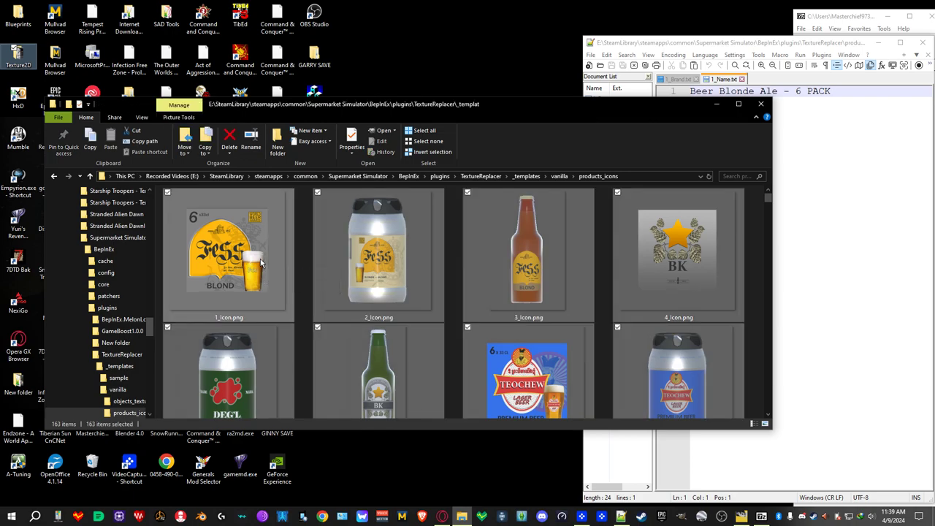
key(ctrl+c)
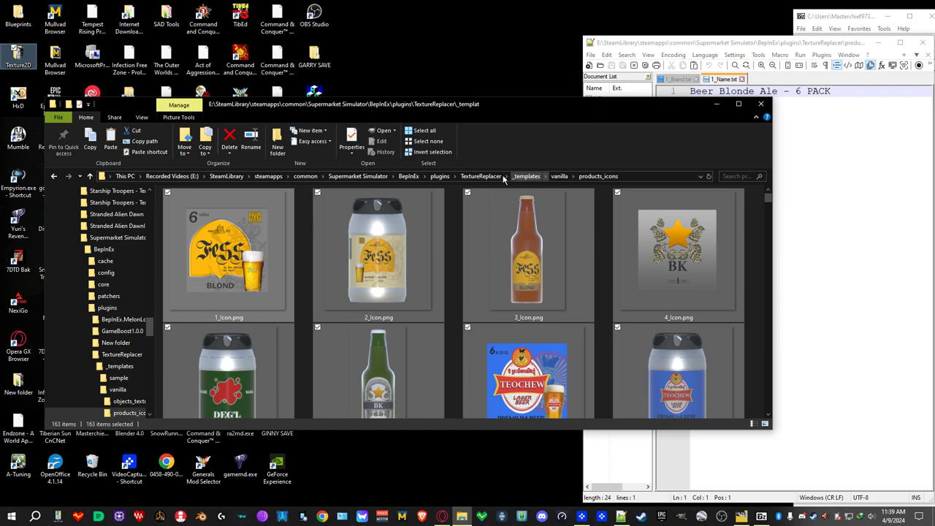
Paste the copied icons into TextureReplacer's own products_icons folder, replacing the files in the destination
click(475, 176)
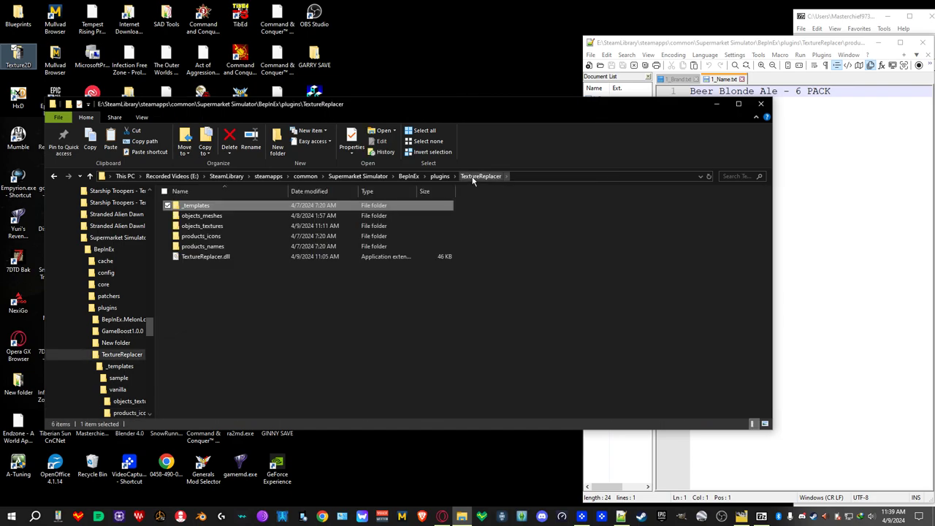
double_click(199, 238)
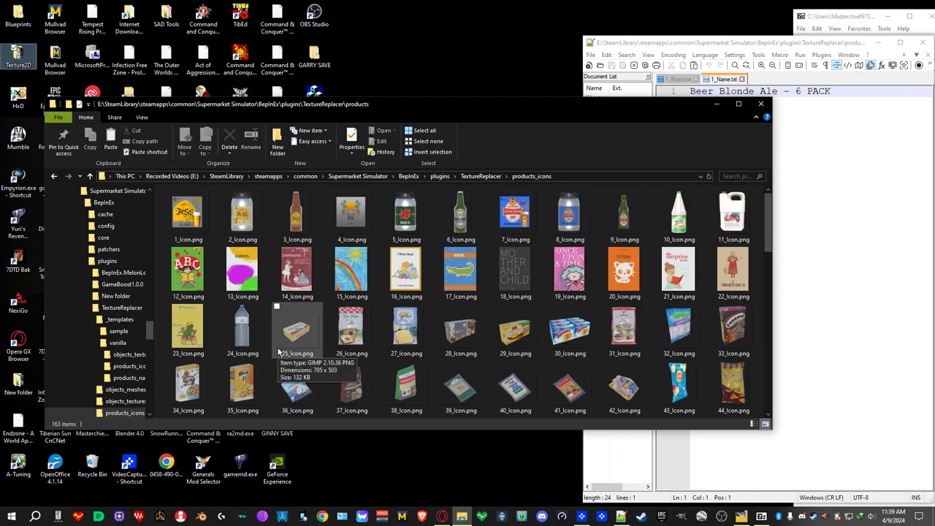
key(ctrl+v)
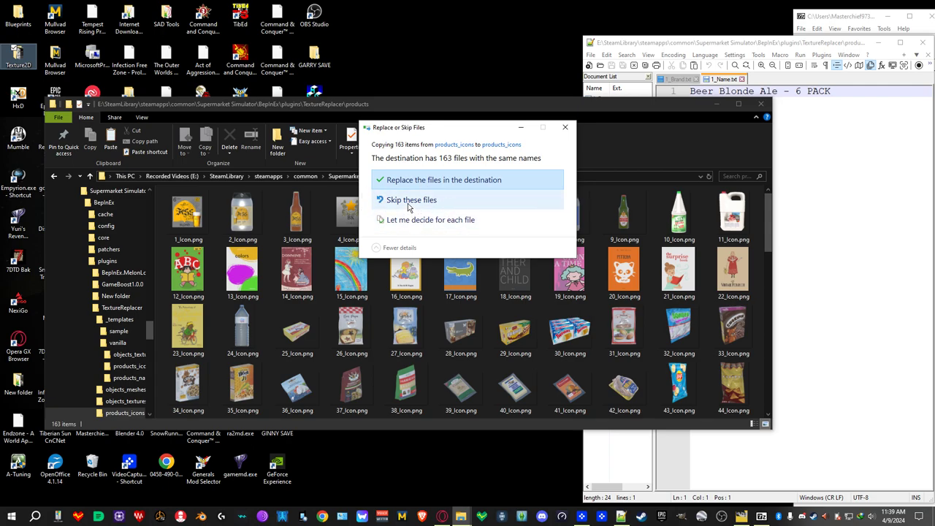
click(439, 180)
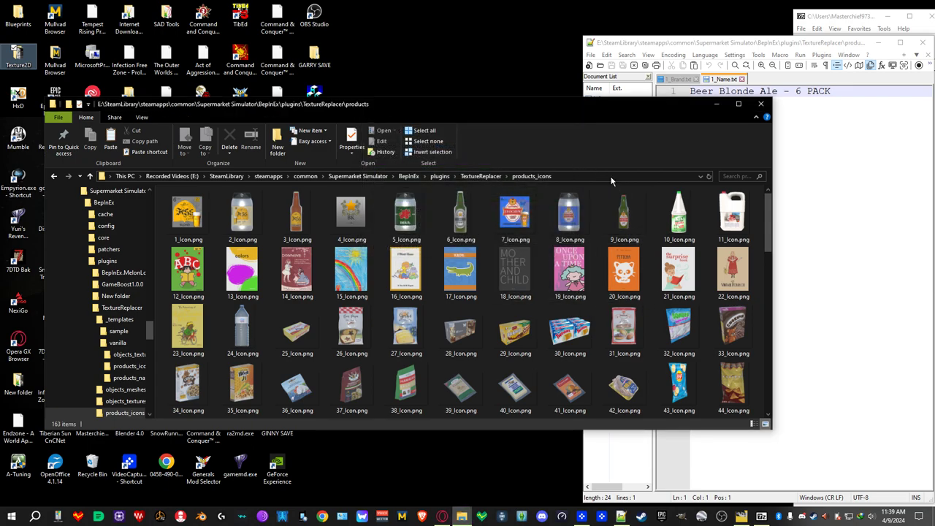
drag(770, 238, 766, 204)
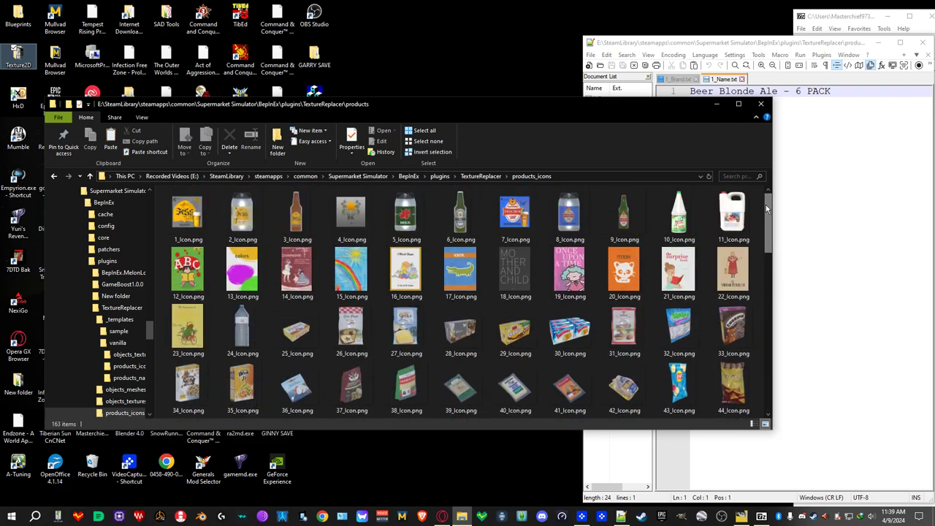
Open TextureReplacer's objects_textures folder and make its window narrower so it no longer covers the text editor
click(480, 177)
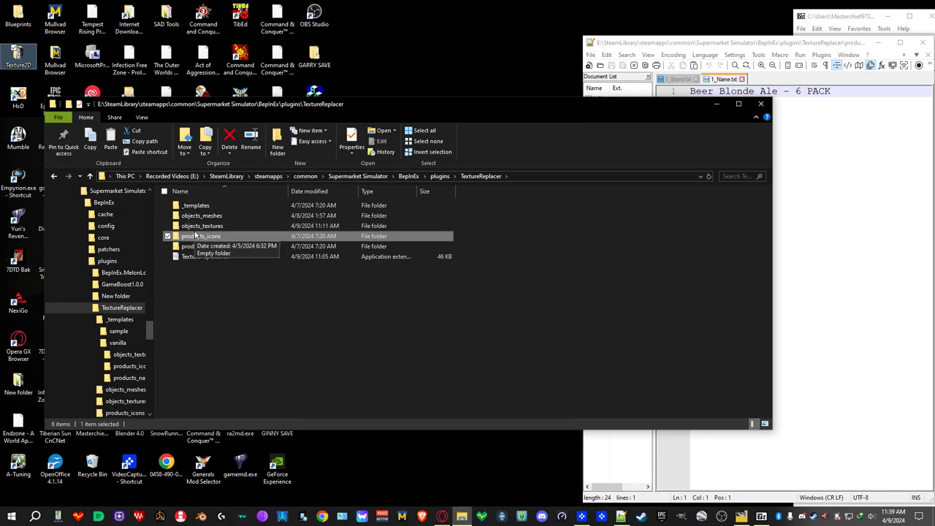
click(214, 230)
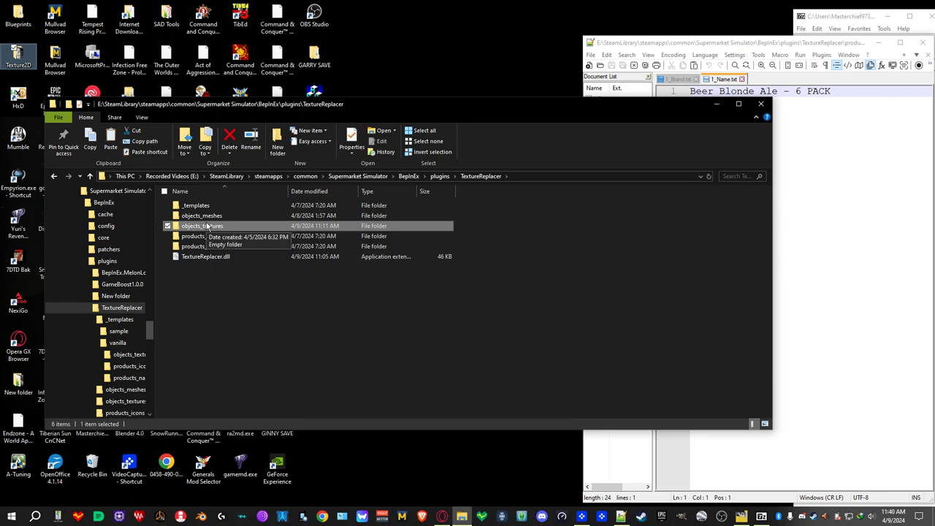
double_click(207, 227)
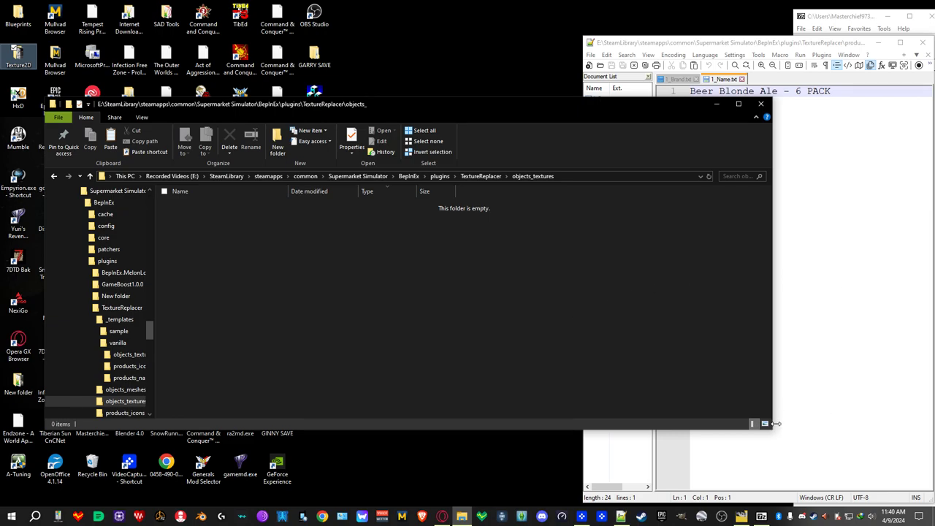
drag(770, 432, 552, 466)
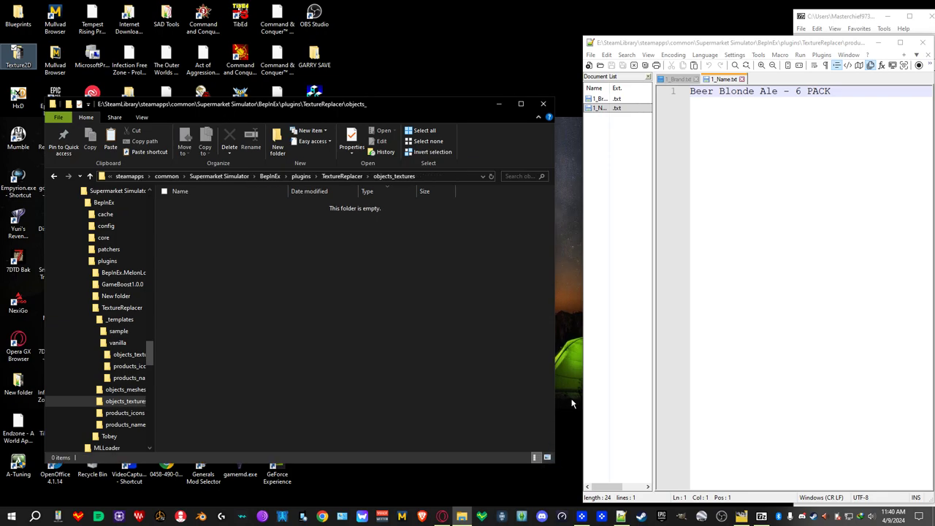
In the browser, view the Texture Replacer tutorial's description and the AssetStudioGUI.zip download page, then close that page and minimize the browser
click(445, 517)
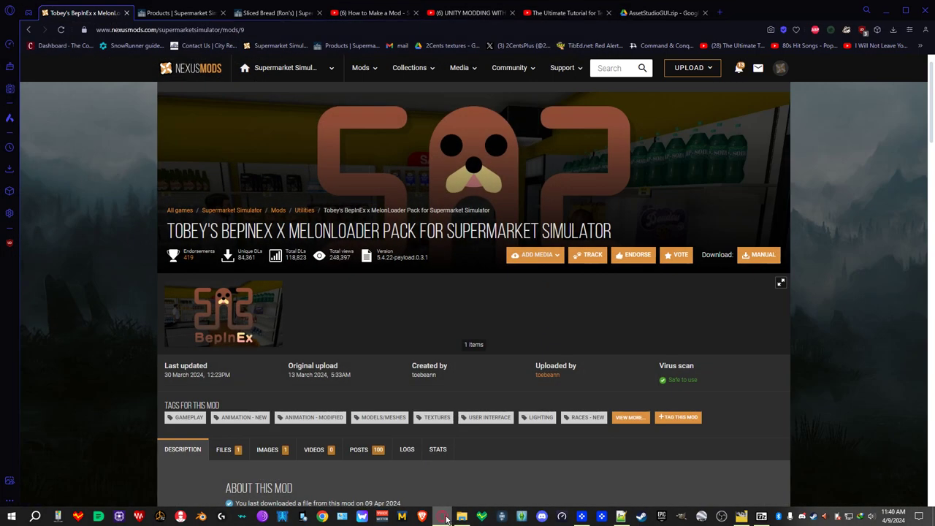
click(565, 13)
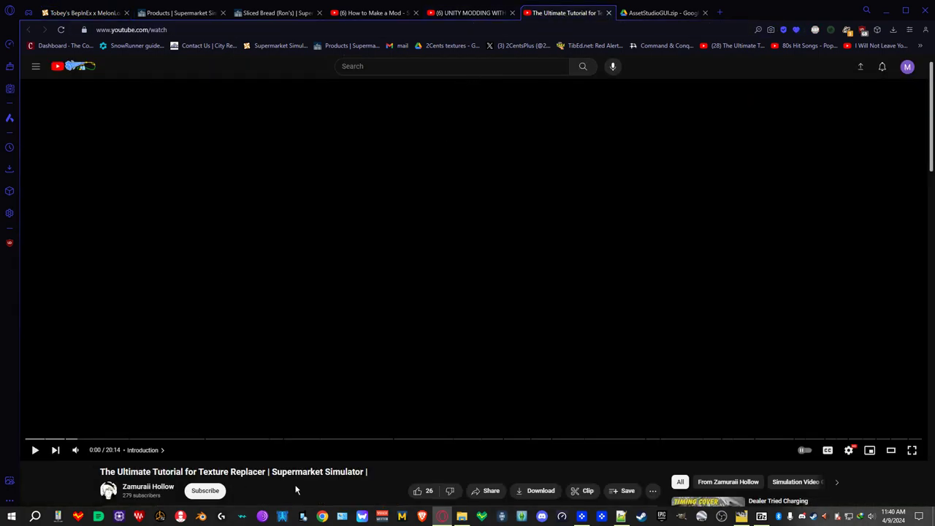
scroll(336, 488, down, 1)
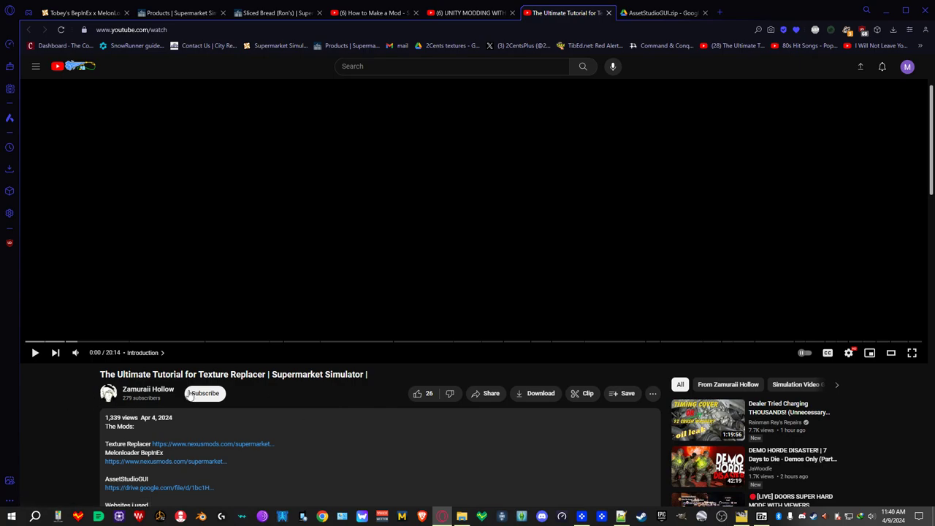
scroll(38, 442, down, 2)
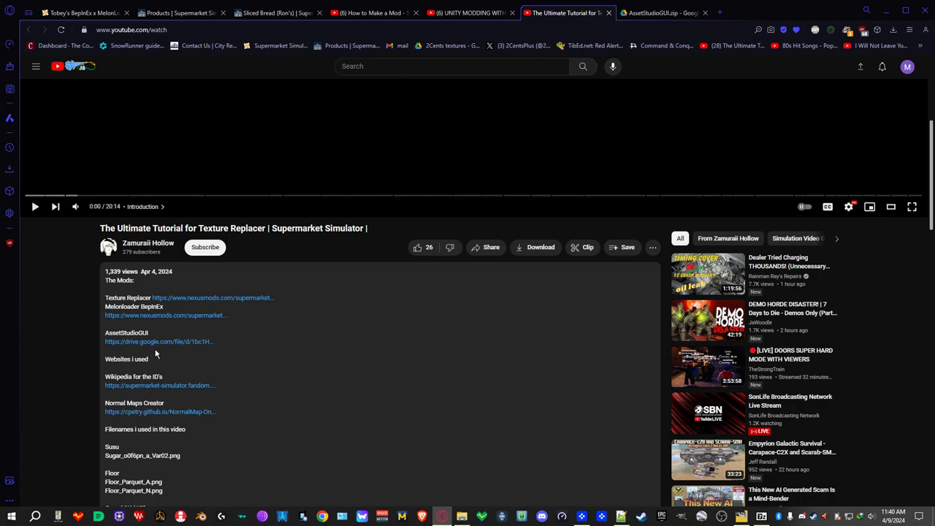
scroll(81, 331, down, 1)
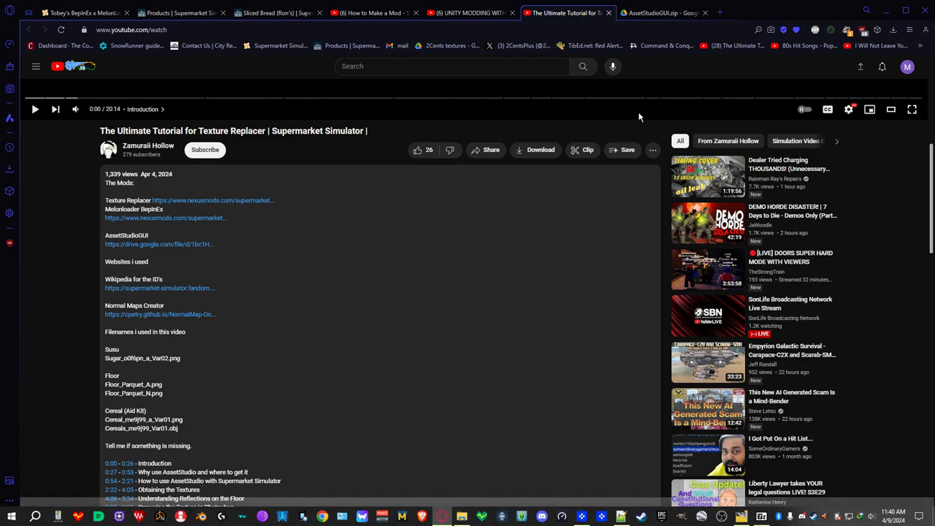
click(650, 12)
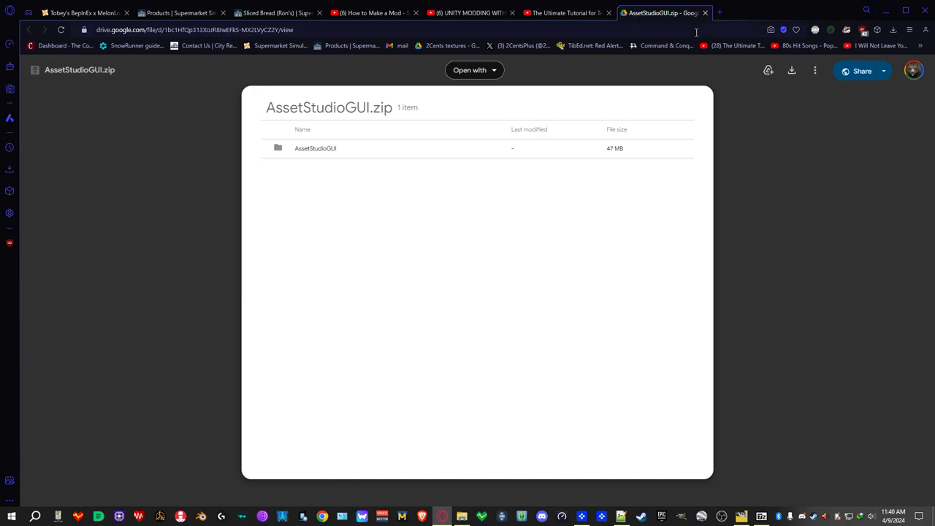
click(706, 12)
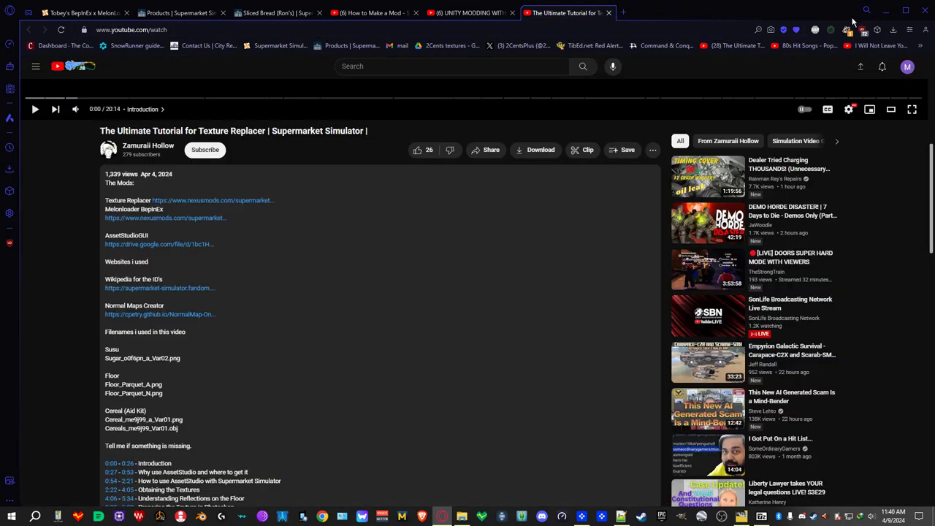
click(886, 10)
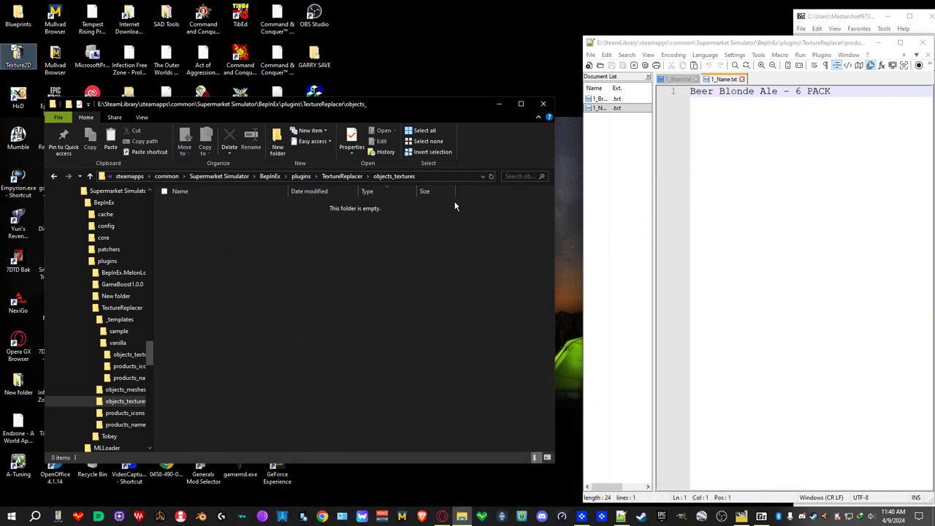
Open the AssetStudioGUI folder on the Recorded Videos (E:) drive and launch AssetStudioGUI.exe
drag(401, 110, 399, 133)
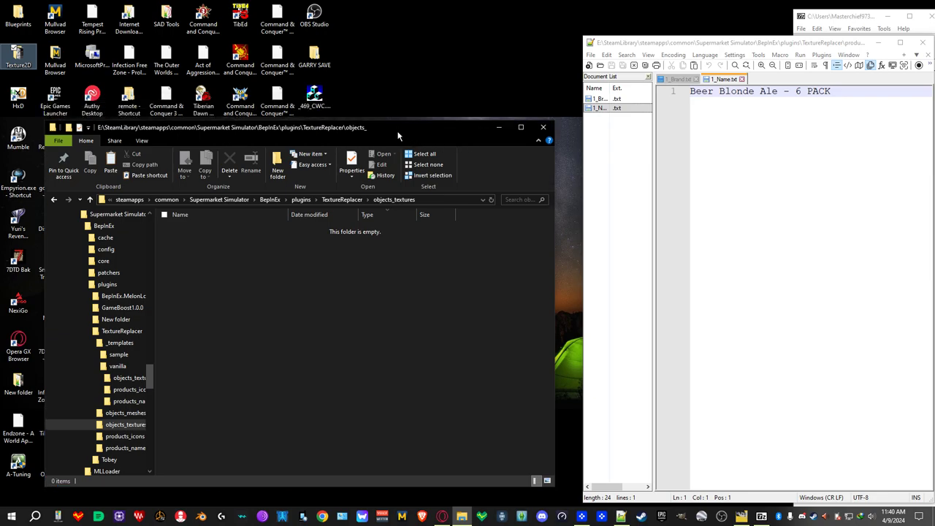
drag(398, 130, 748, 65)
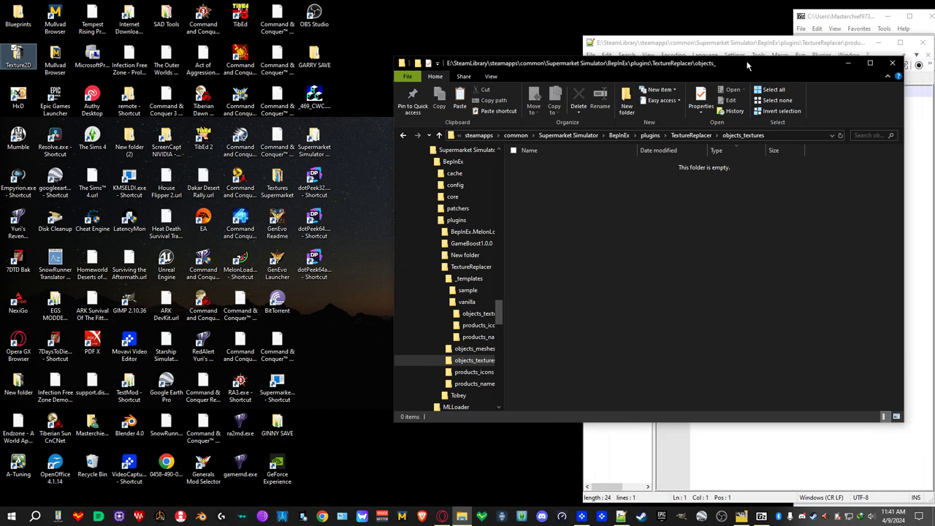
click(479, 135)
click(475, 135)
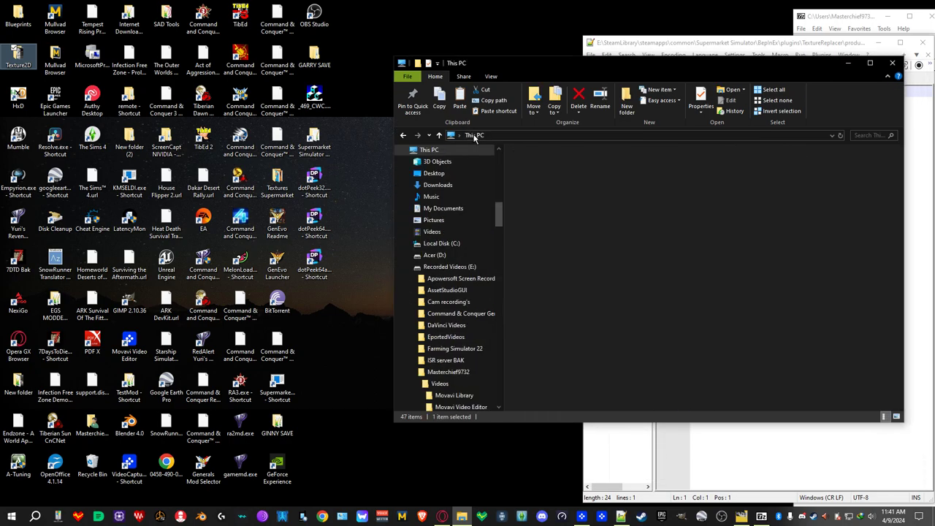
double_click(822, 271)
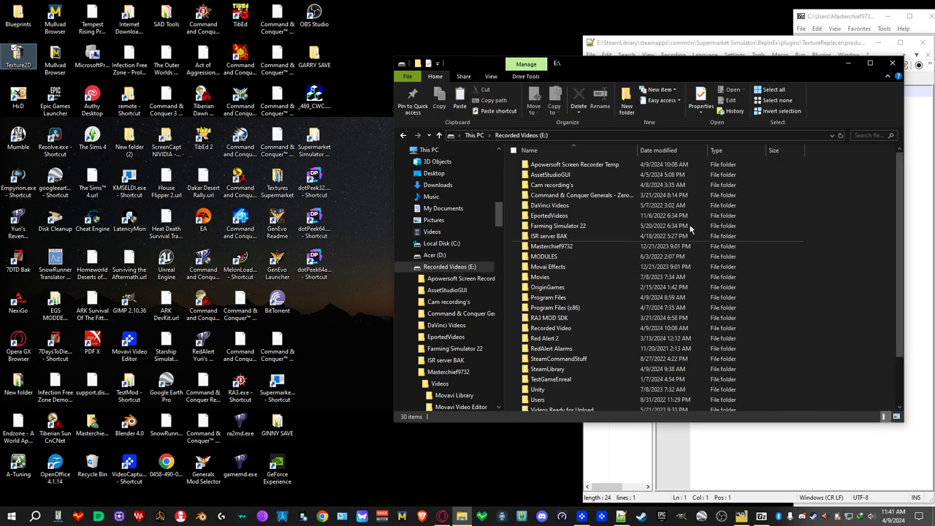
double_click(550, 177)
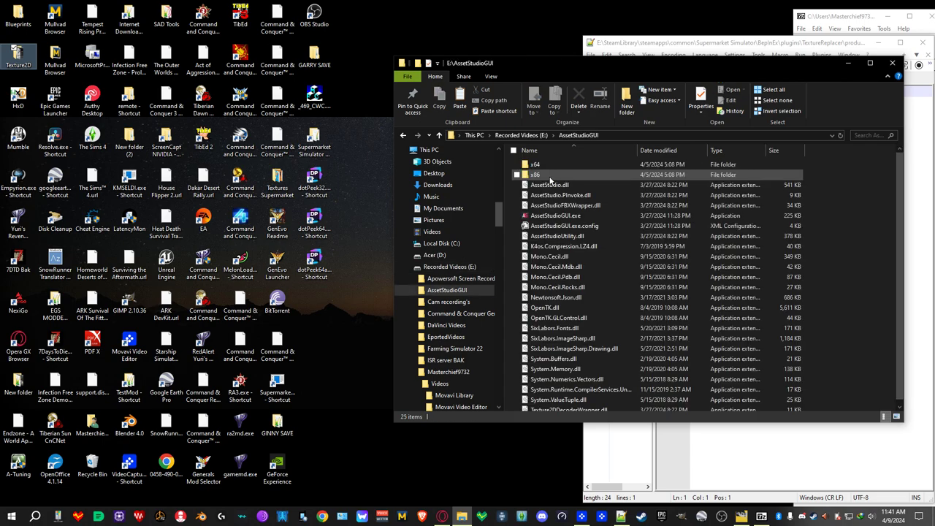
drag(606, 70, 310, 124)
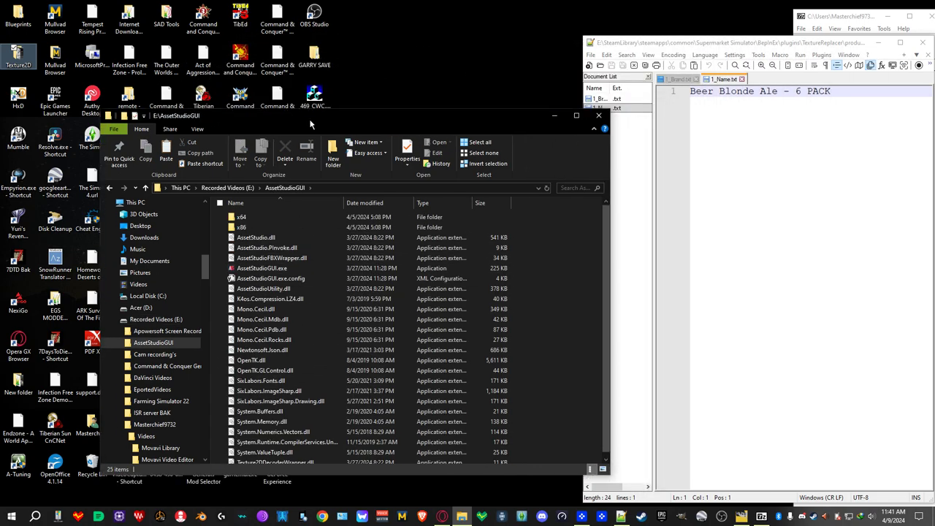
double_click(262, 269)
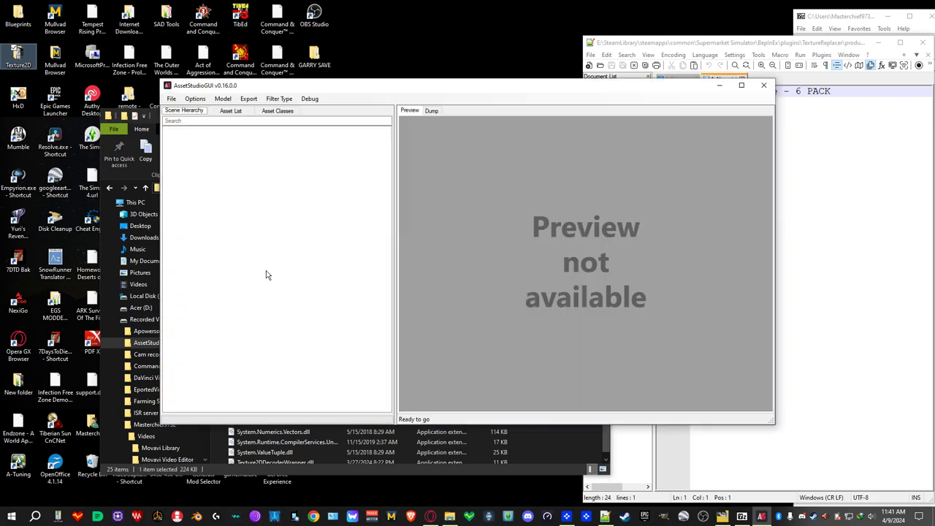
In File Explorer, go to the Supermarket Simulator game folder under SteamLibrary\steamapps\common on the Recorded Videos (E:) drive
click(552, 471)
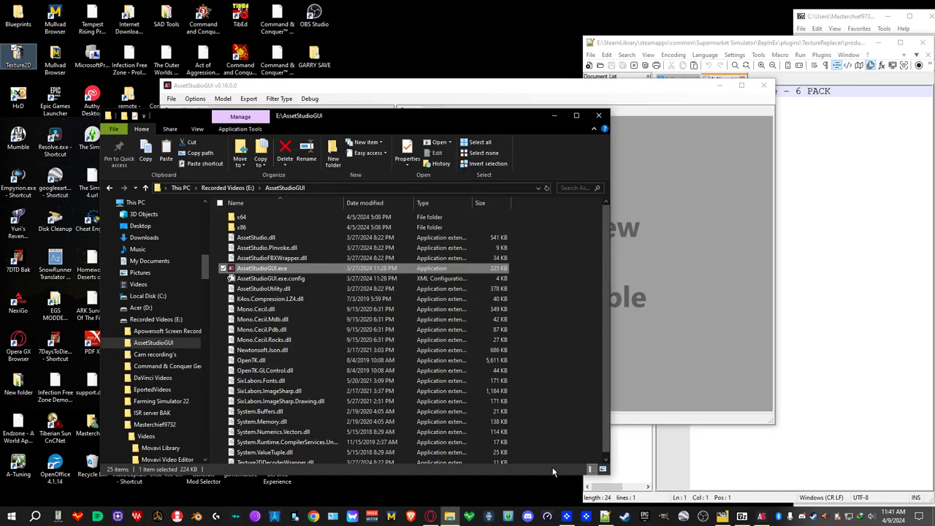
click(225, 187)
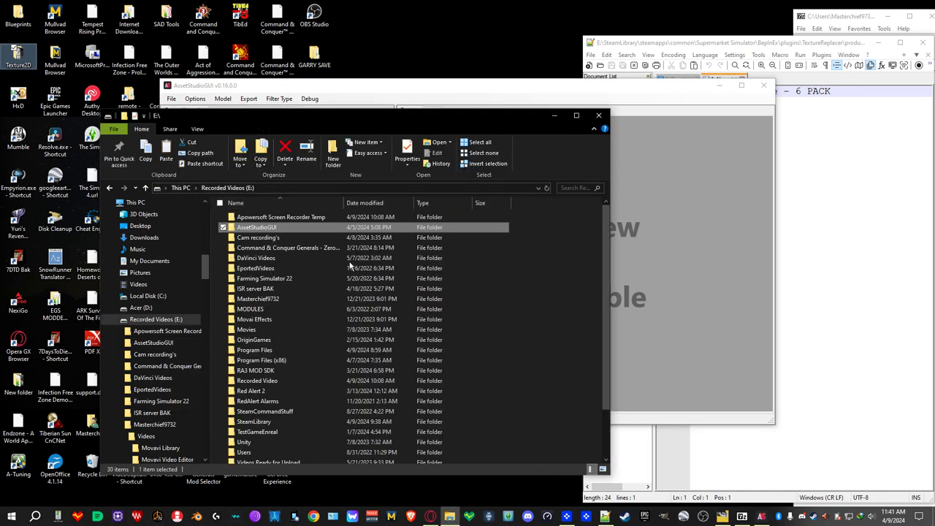
scroll(287, 391, down, 2)
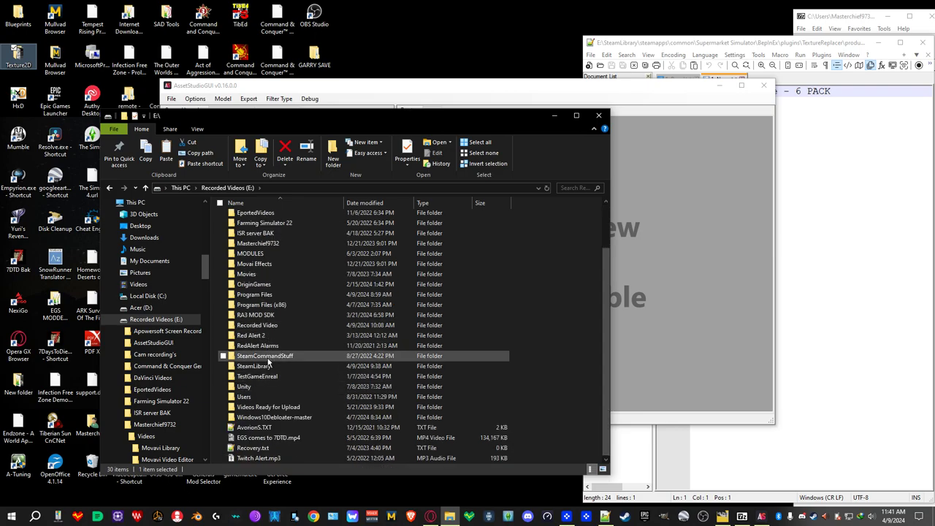
double_click(256, 369)
double_click(257, 219)
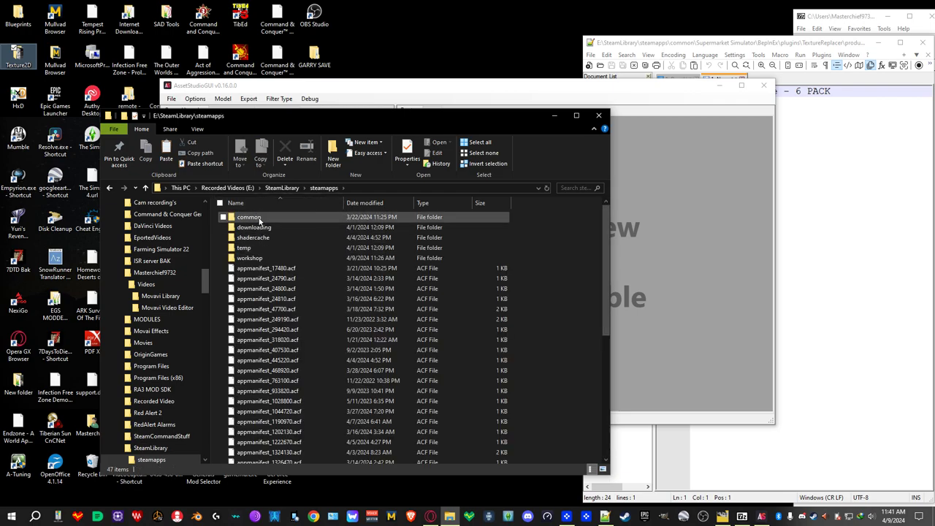
double_click(267, 219)
scroll(299, 292, down, 13)
scroll(299, 315, down, 2)
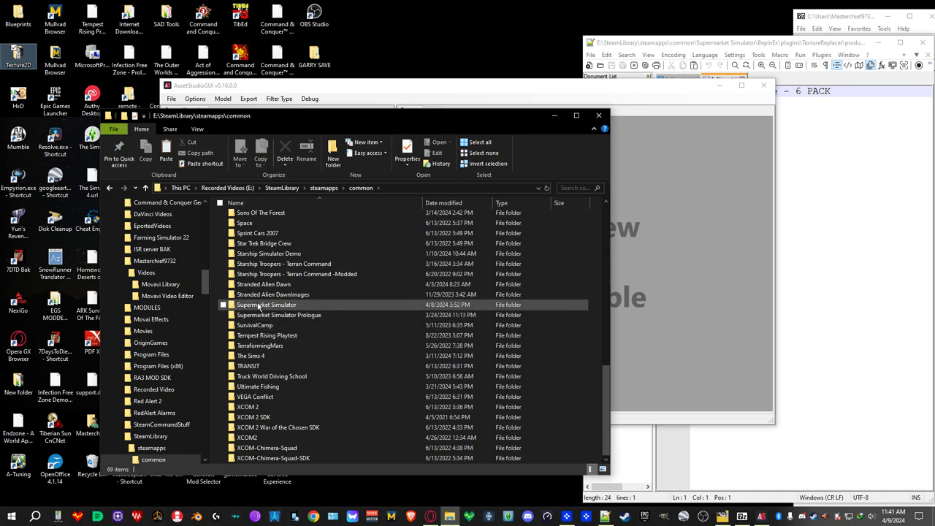
double_click(258, 307)
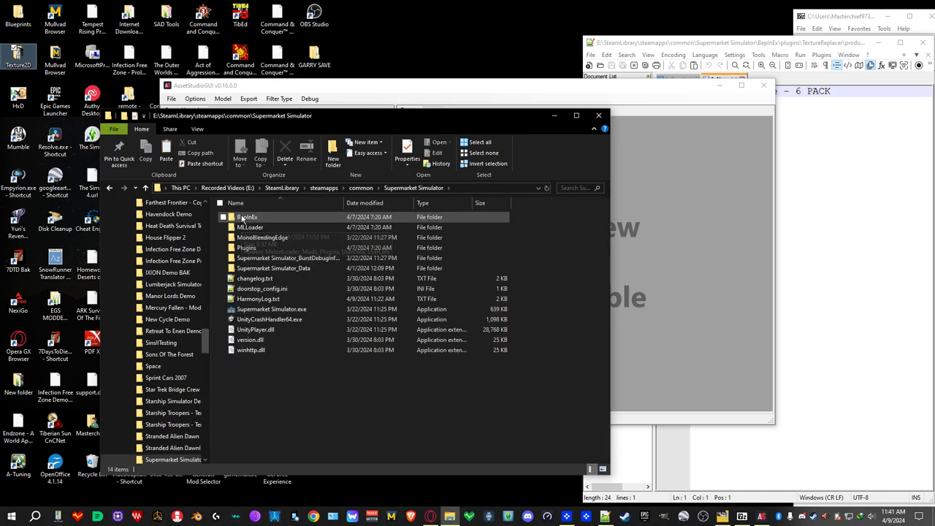
From the game folder, open TextureReplacer's objects_textures folder inside BepInEx\plugins
double_click(253, 220)
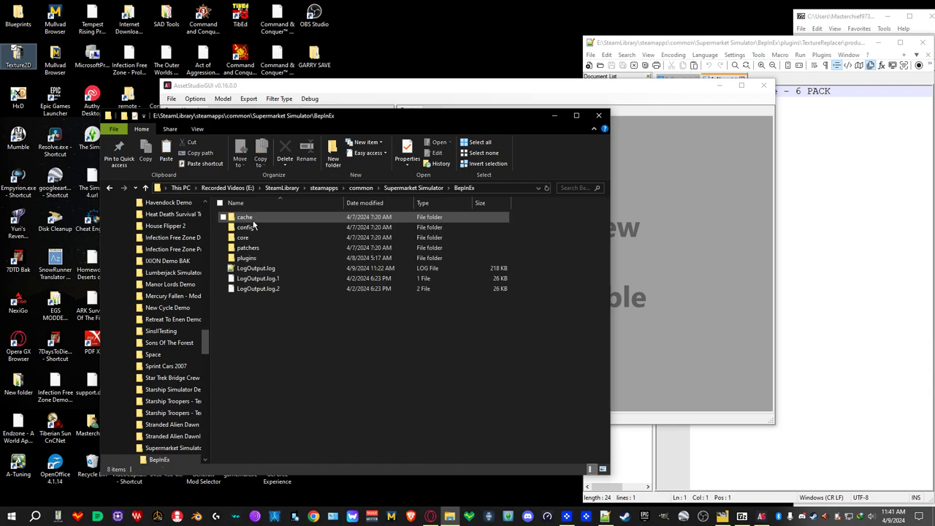
double_click(247, 258)
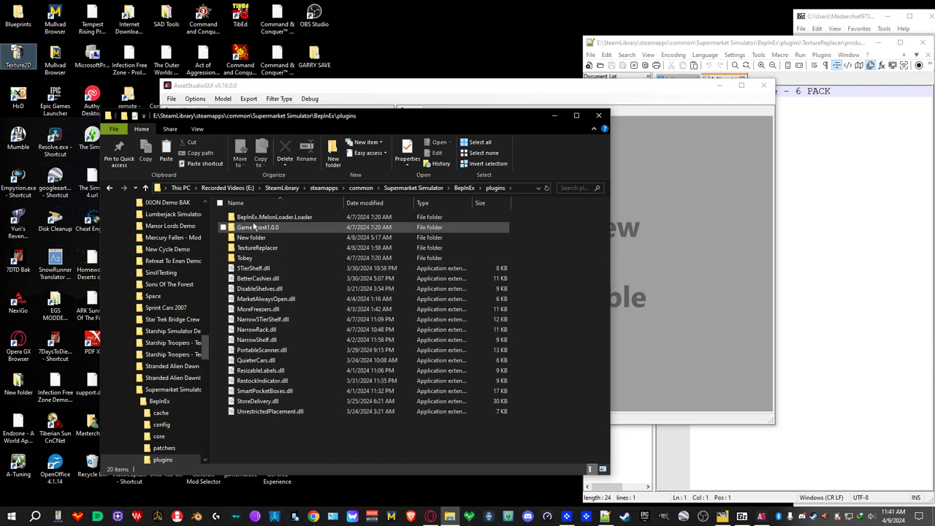
double_click(247, 251)
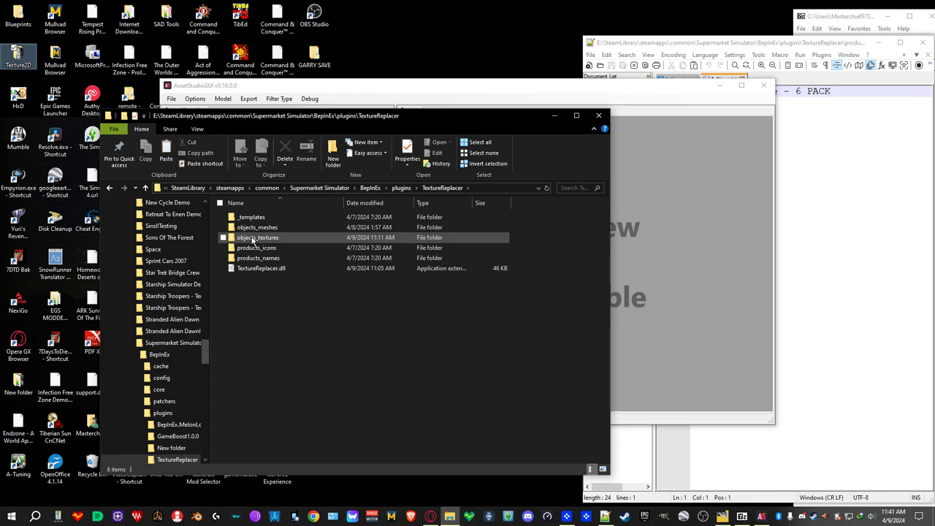
double_click(253, 238)
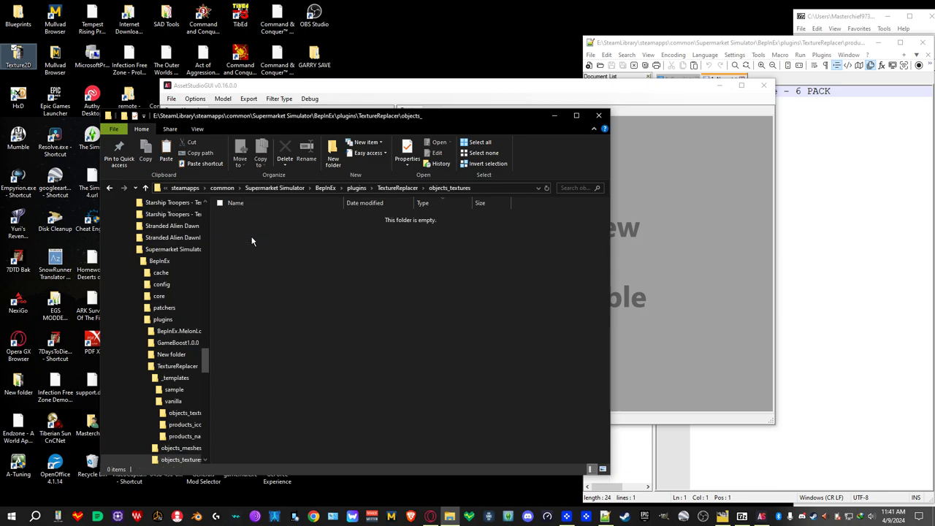
Arrange the objects_textures folder window and AssetStudioGUI next to each other, and make the AssetStudioGUI window taller
drag(432, 120, 341, 145)
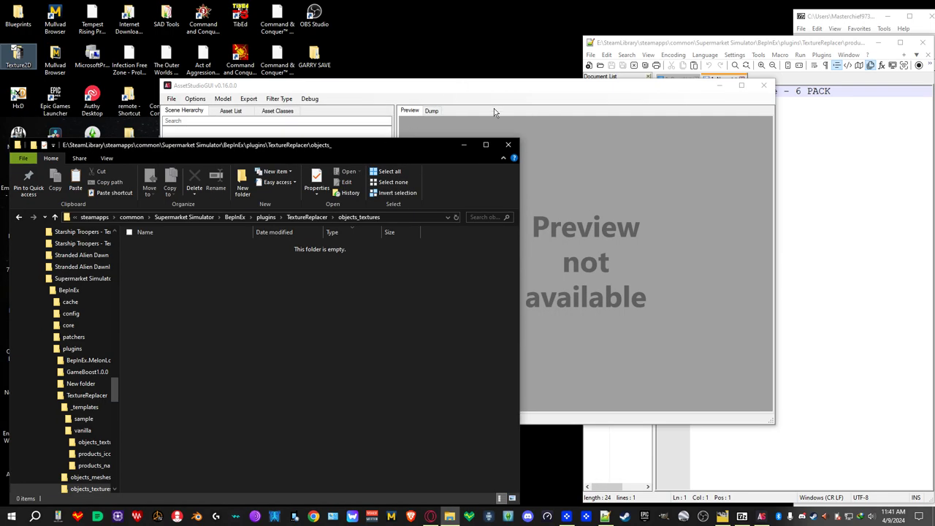
drag(494, 84, 645, 106)
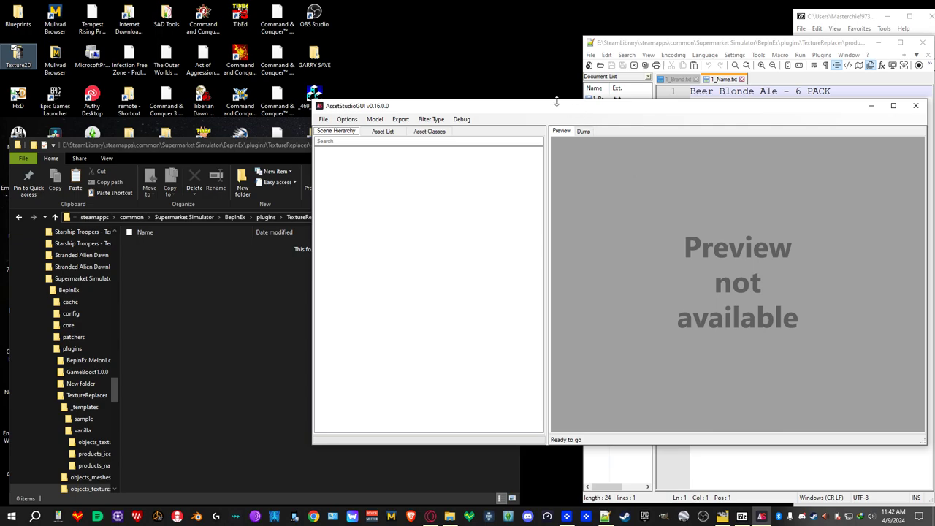
mouse_move(556, 108)
mouse_down()
mouse_move(552, 165)
mouse_move(562, 169)
mouse_move(561, 156)
mouse_move(563, 171)
mouse_move(556, 111)
mouse_up()
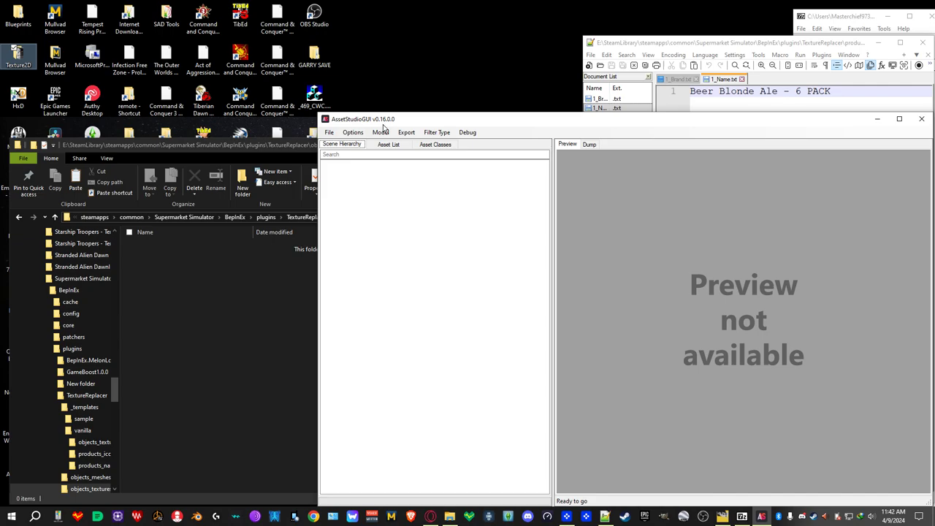
Load sharedassets0.assets from the game's Supermarket Simulator_Data folder into AssetStudioGUI and reposition its window while the assets are read
click(329, 133)
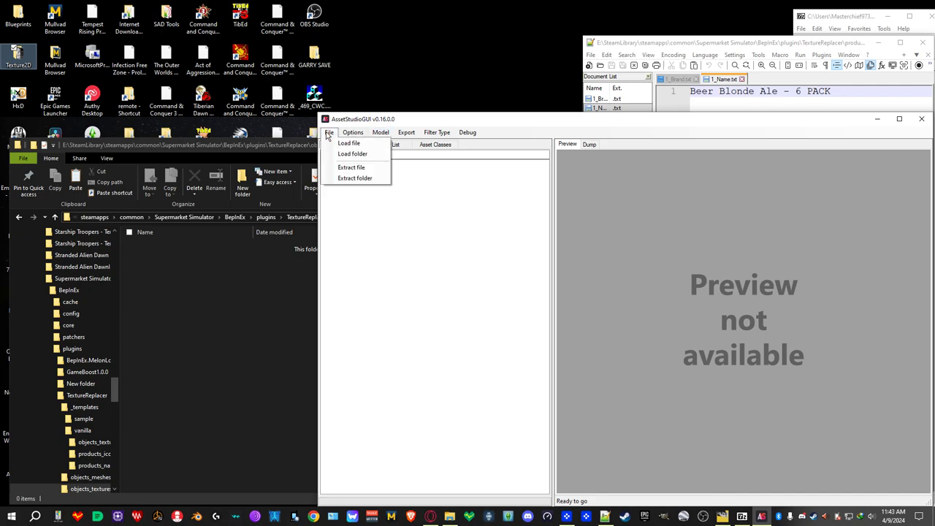
click(357, 144)
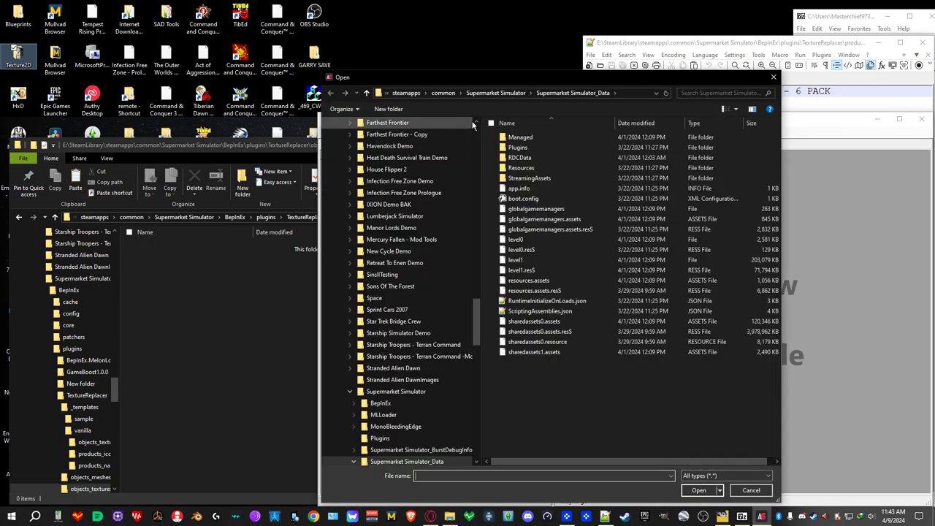
drag(469, 75, 260, 29)
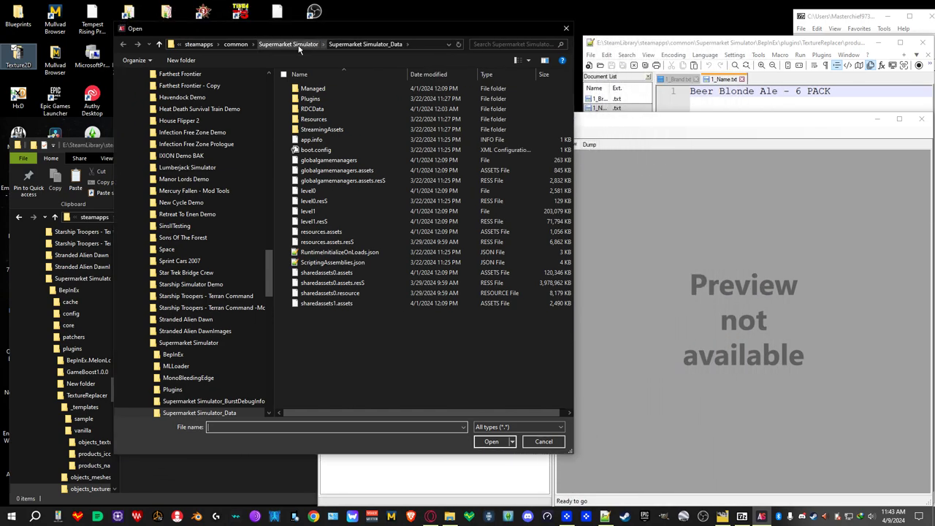
drag(254, 33, 532, 56)
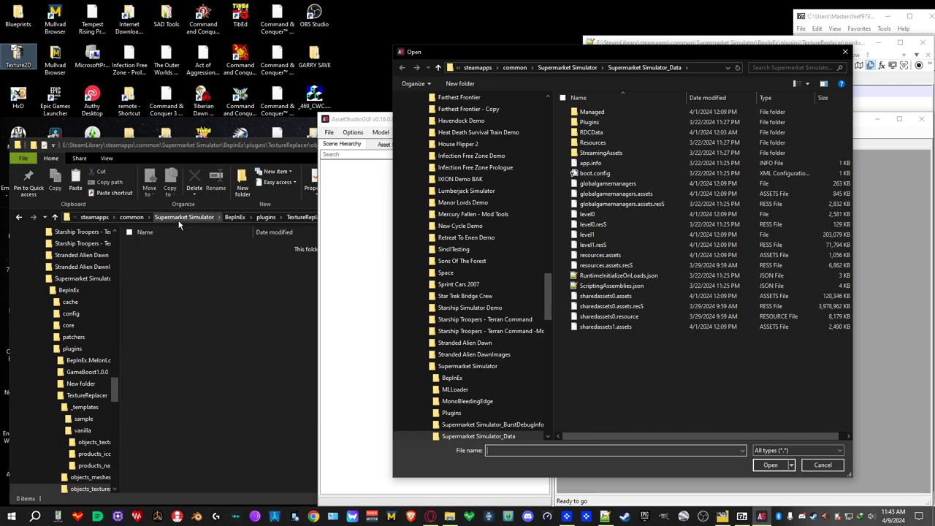
click(567, 67)
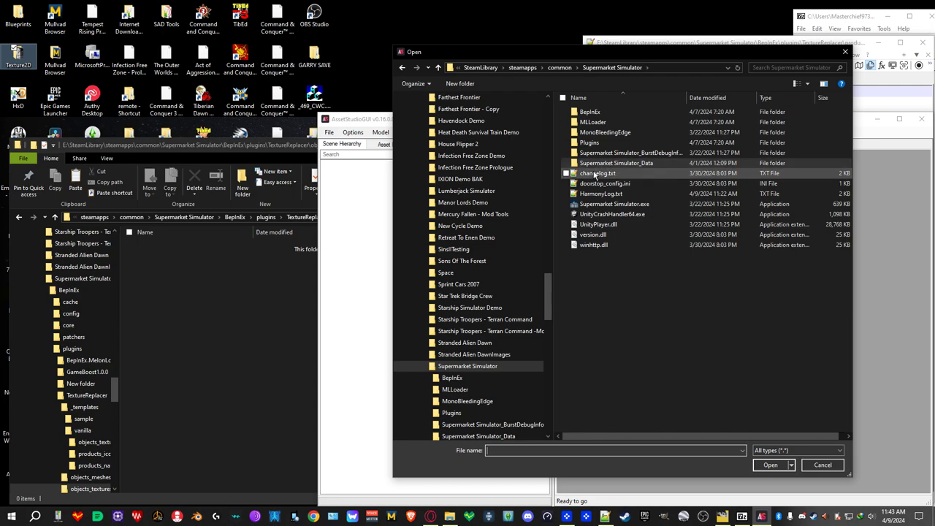
double_click(651, 164)
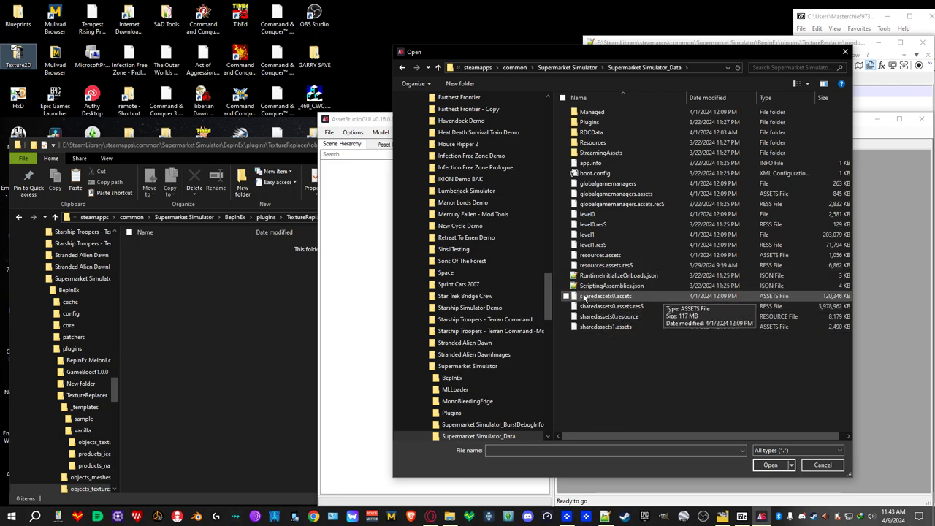
click(585, 297)
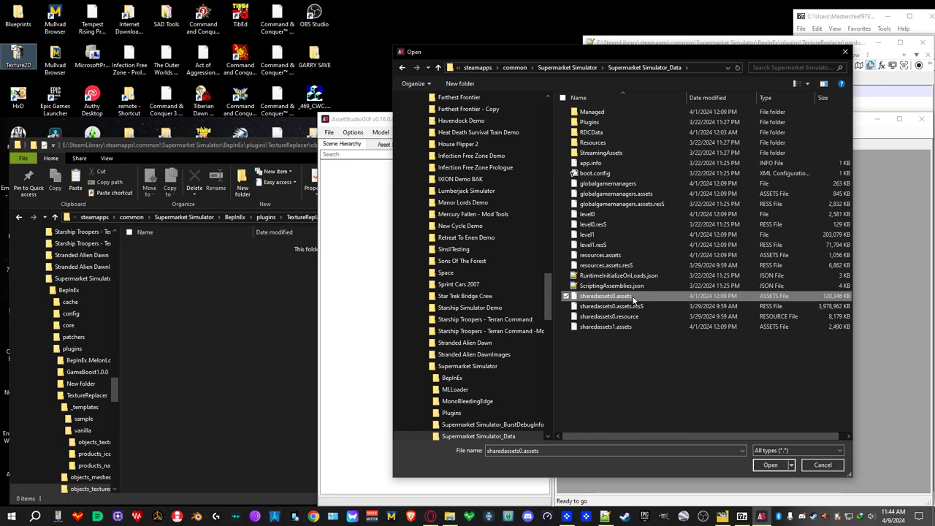
click(770, 465)
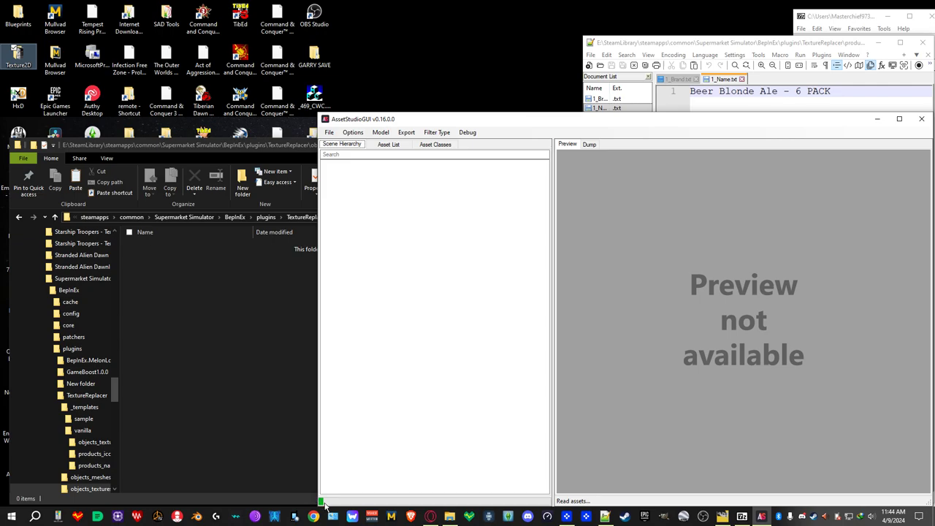
mouse_move(588, 516)
drag(511, 122, 343, 67)
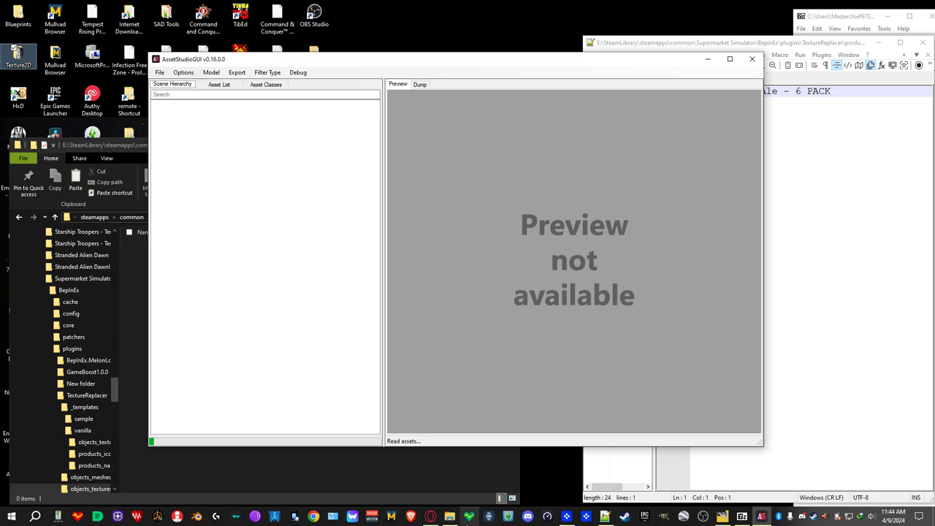
Switch to Discord, open the Supermarket Simulator server's screenshots channel and widen the window across the screen
click(526, 517)
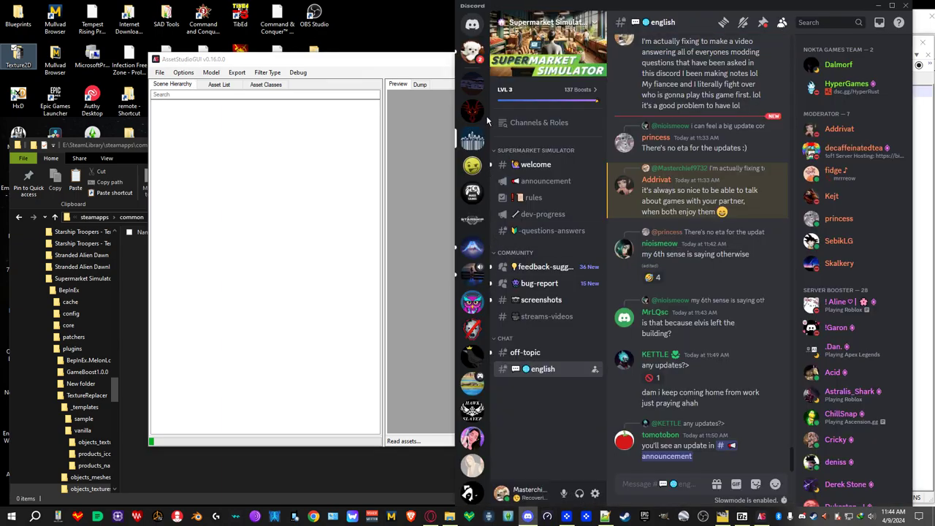
click(520, 304)
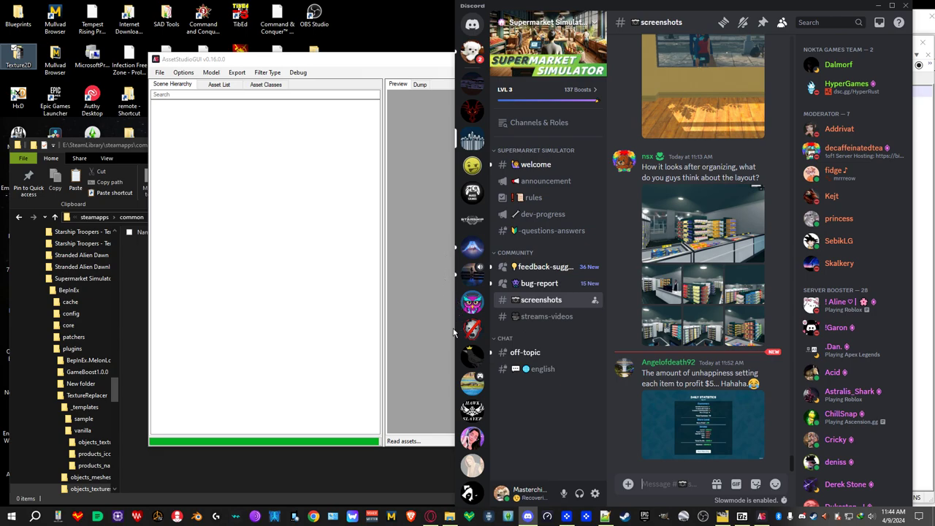
drag(456, 376, 1, 393)
Look back through the channel's posts for the retextured Coca-Cola fridge screenshot, view it enlarged, and close it
scroll(396, 410, up, 5)
scroll(366, 329, up, 2)
scroll(405, 307, up, 10)
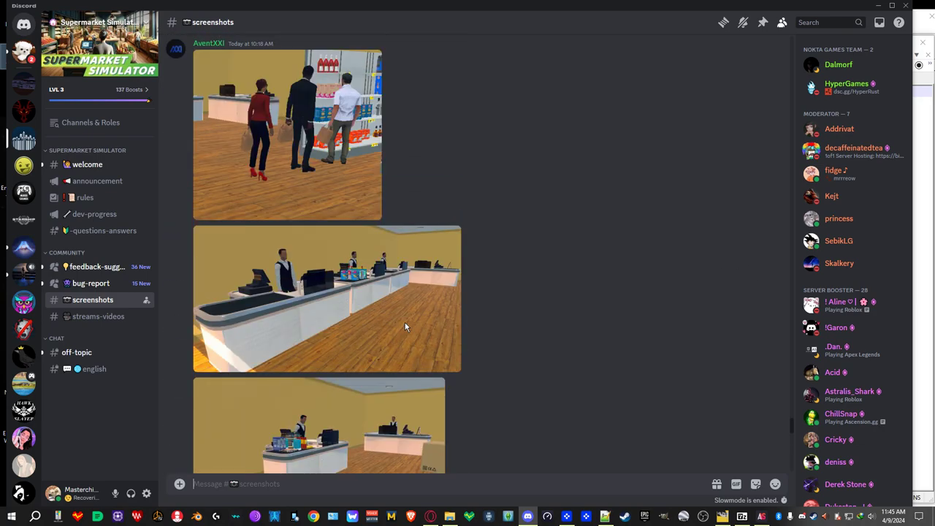
scroll(405, 322, up, 6)
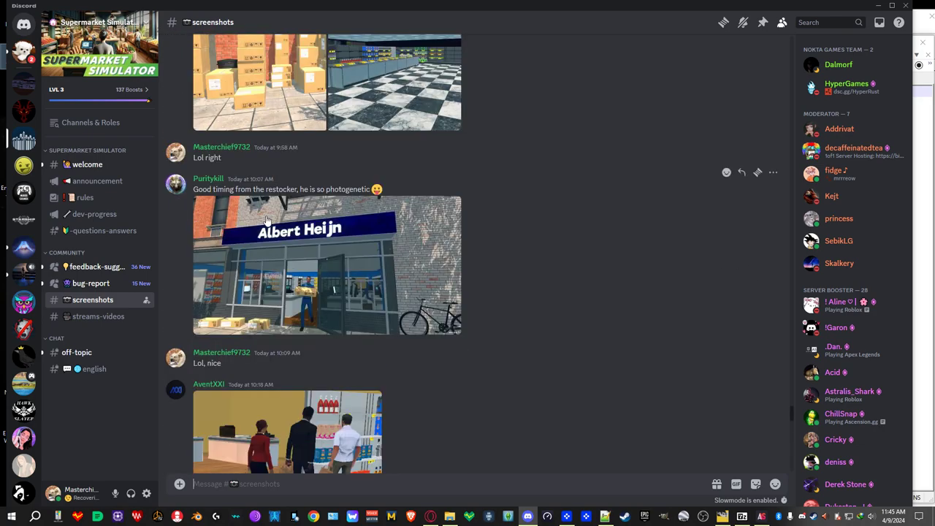
scroll(360, 274, up, 5)
scroll(364, 290, up, 10)
scroll(364, 283, up, 8)
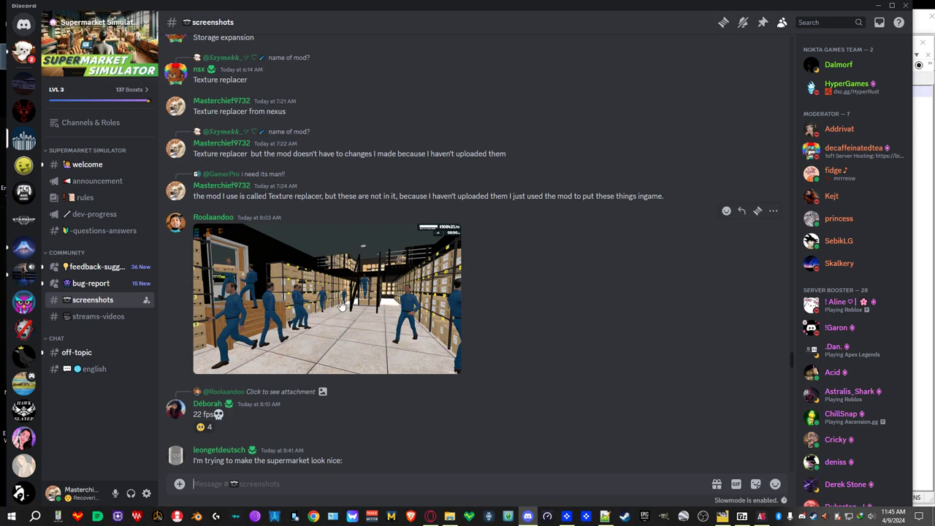
scroll(355, 302, up, 15)
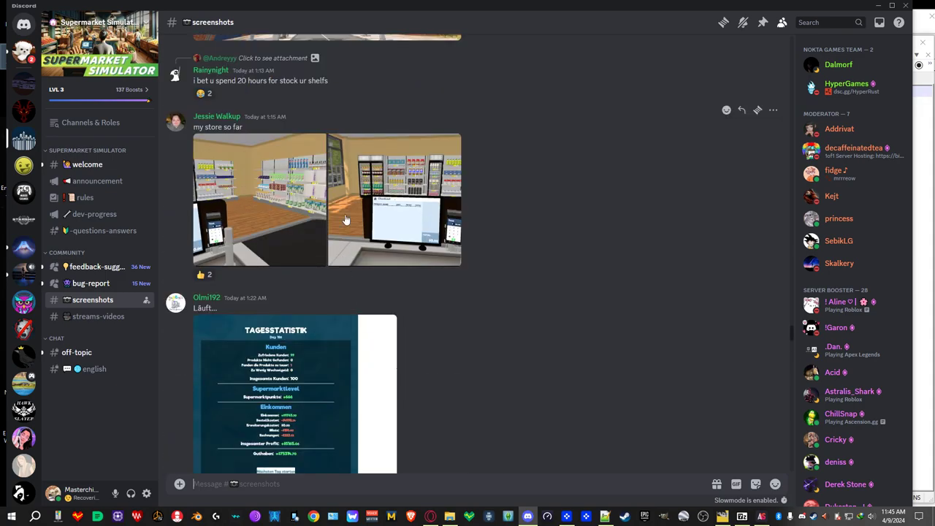
scroll(347, 219, up, 2)
scroll(353, 194, up, 3)
scroll(353, 193, up, 5)
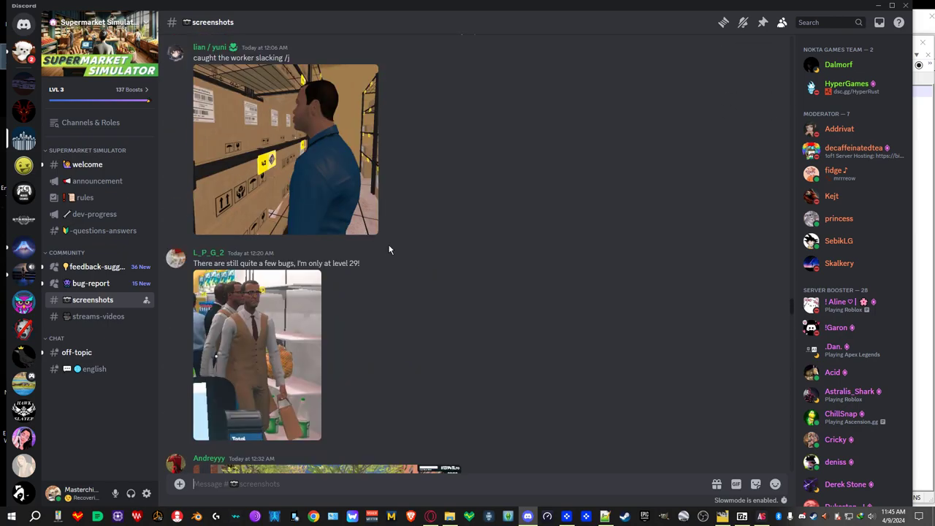
scroll(388, 255, up, 10)
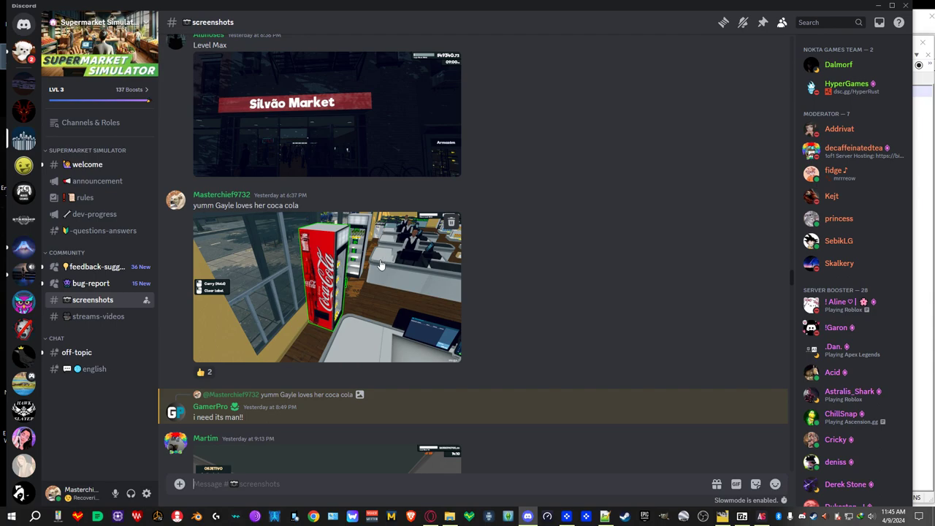
click(385, 263)
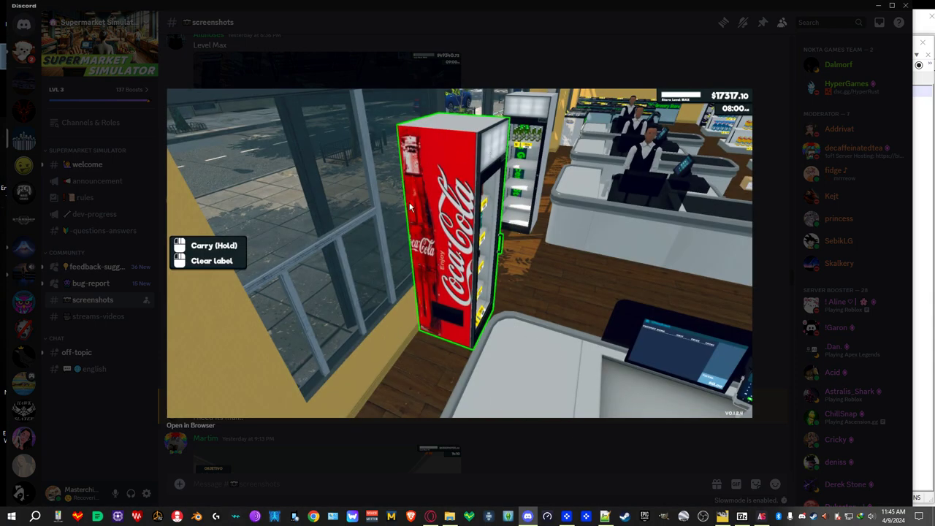
click(538, 440)
Find the earlier post with the retextured ice cream freezer, view its screenshot enlarged, and close it
scroll(541, 292, up, 5)
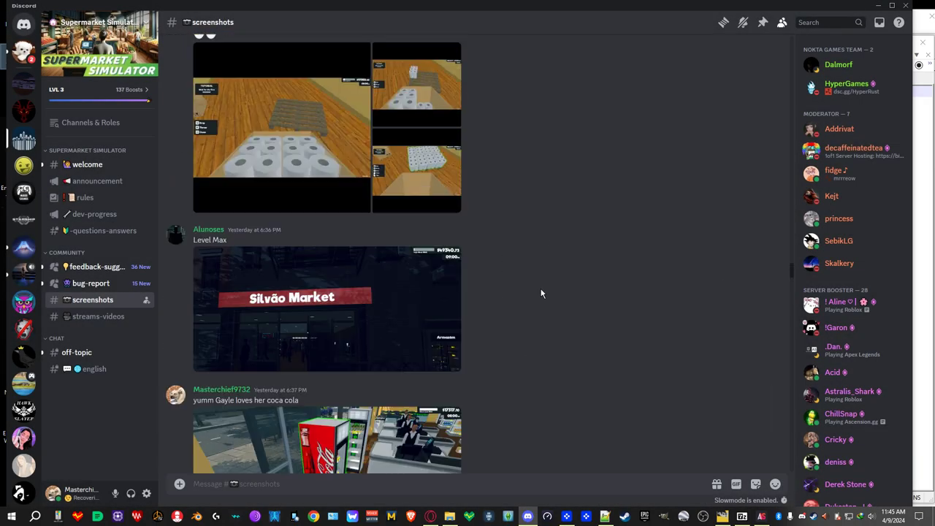
scroll(541, 294, up, 15)
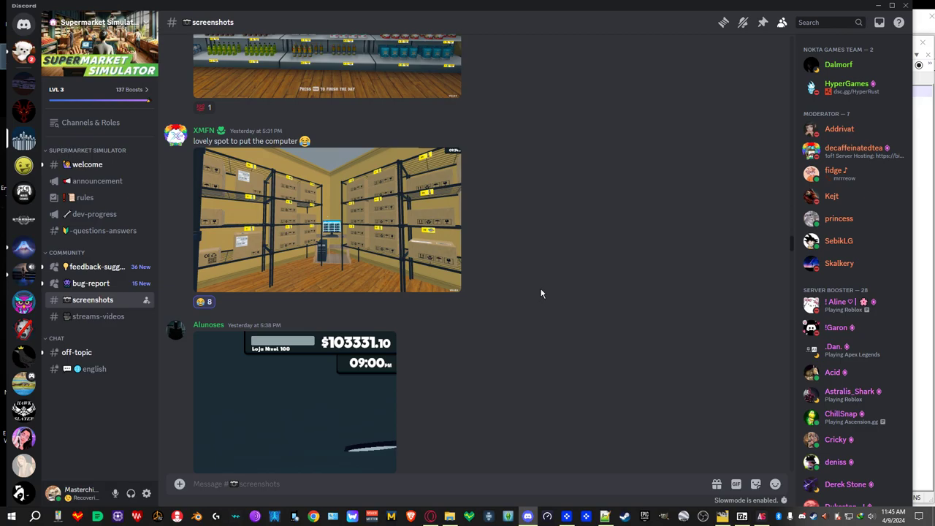
scroll(541, 293, up, 15)
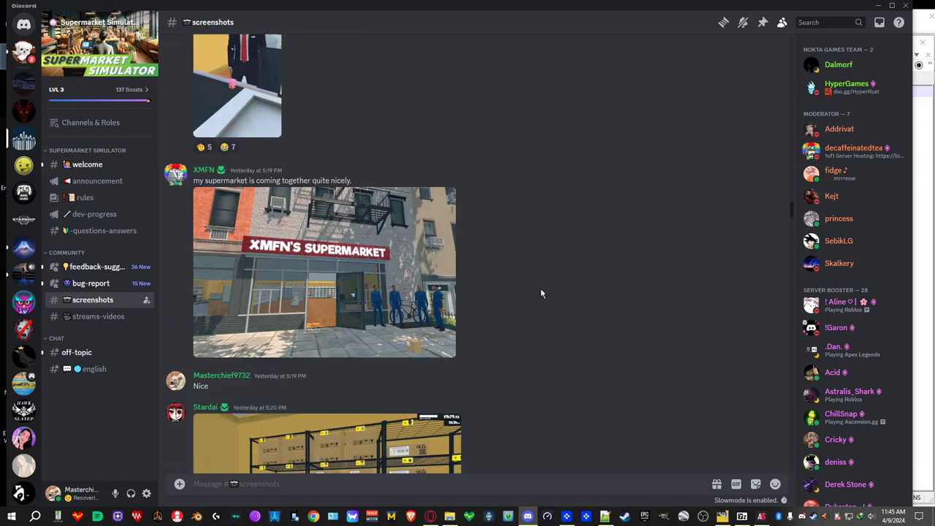
scroll(541, 294, up, 10)
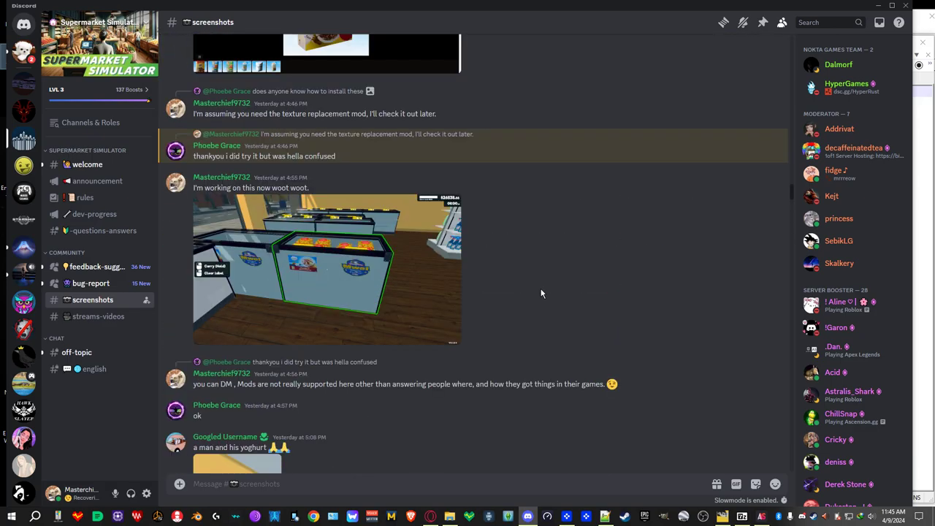
click(316, 292)
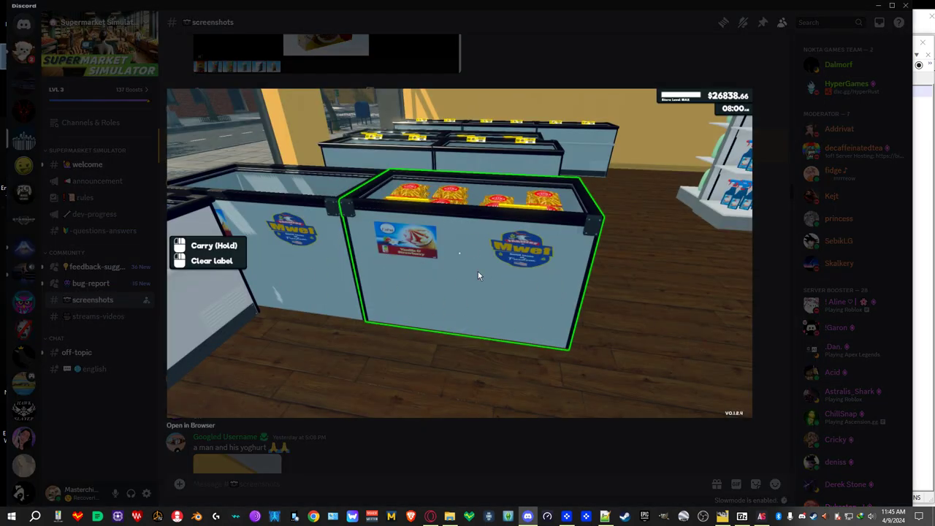
click(476, 449)
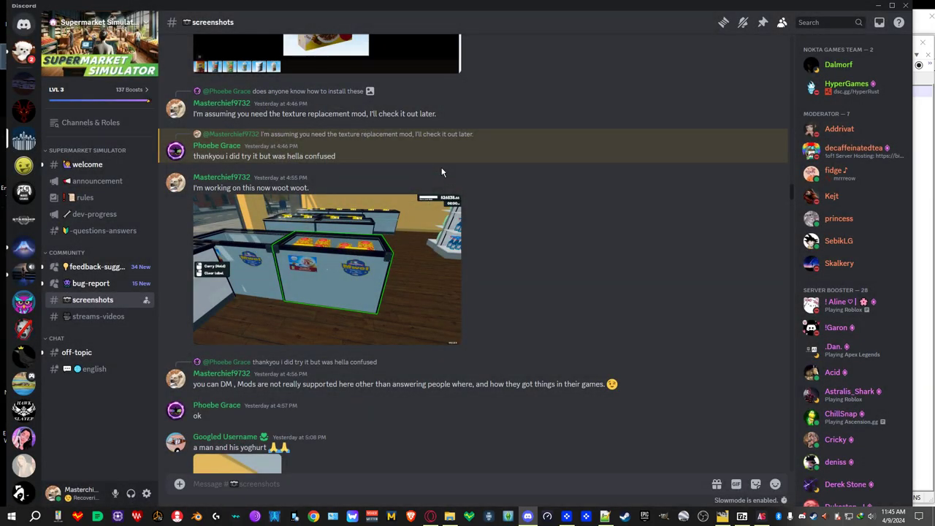
Find the post asking how to install the Kellogg's Coco Pops retexture, view its image enlarged, and close it
scroll(511, 241, up, 15)
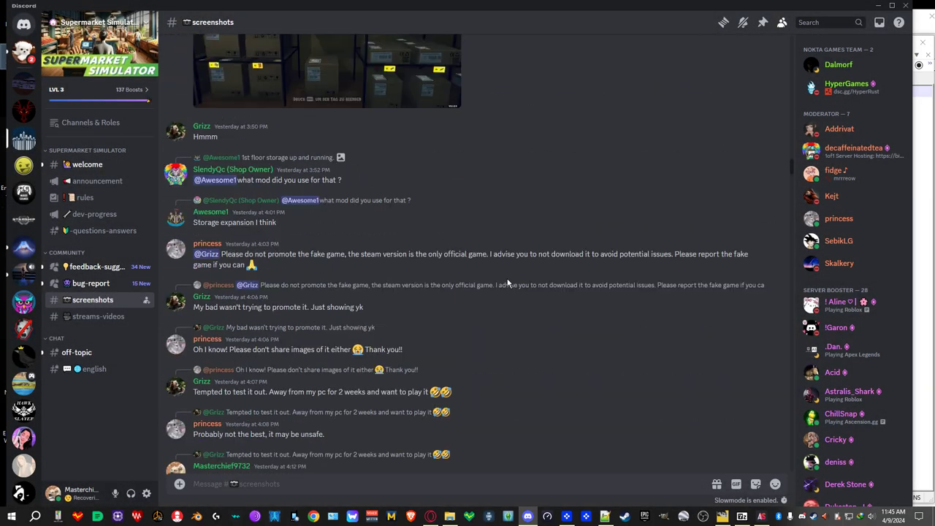
scroll(509, 282, down, 6)
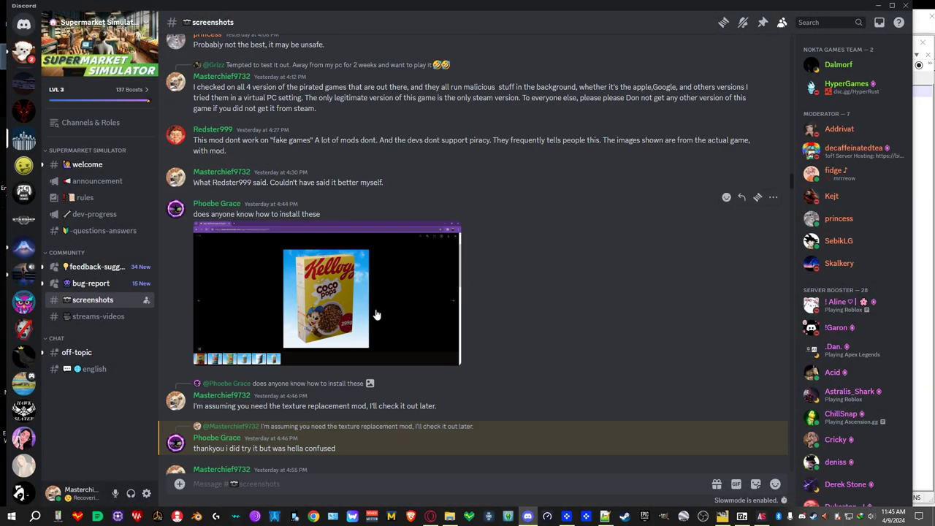
click(336, 299)
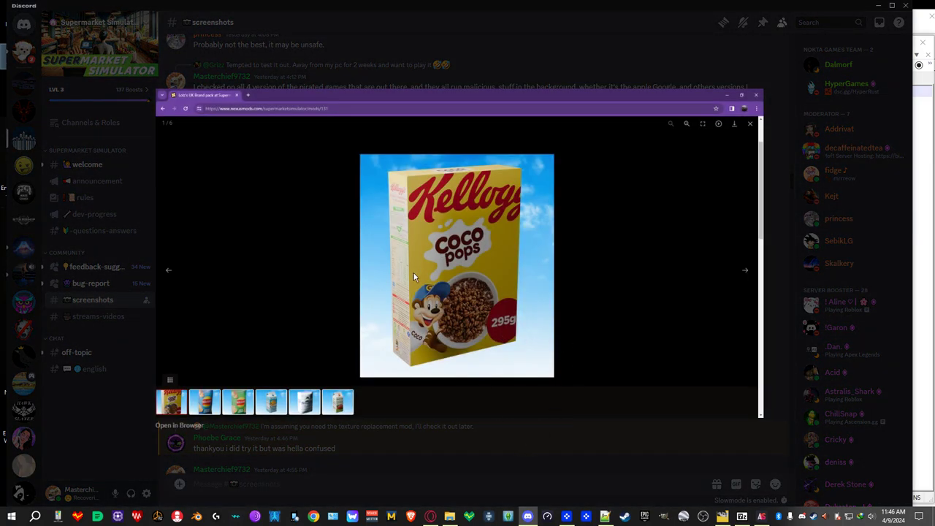
click(536, 441)
Look further back for the night-time storefront screenshot with outside lights, view it enlarged, and close it
scroll(527, 267, up, 10)
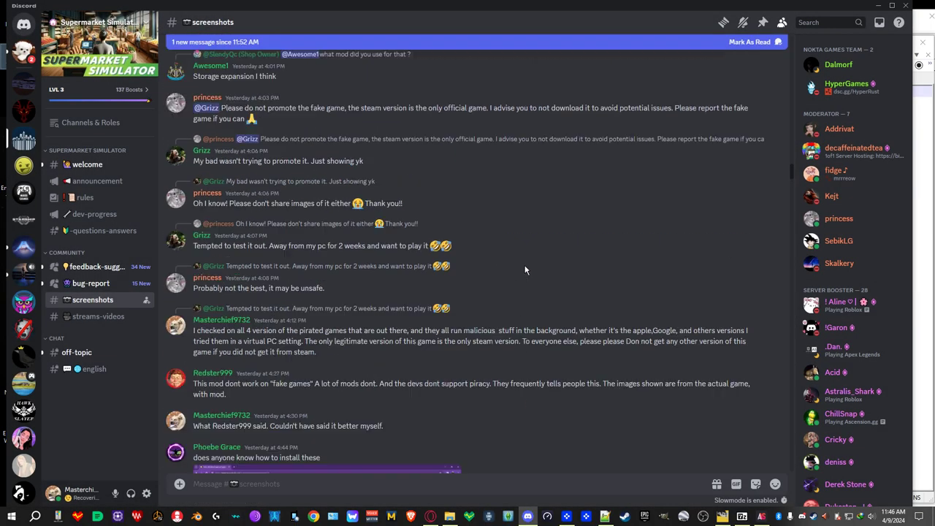
scroll(501, 269, up, 6)
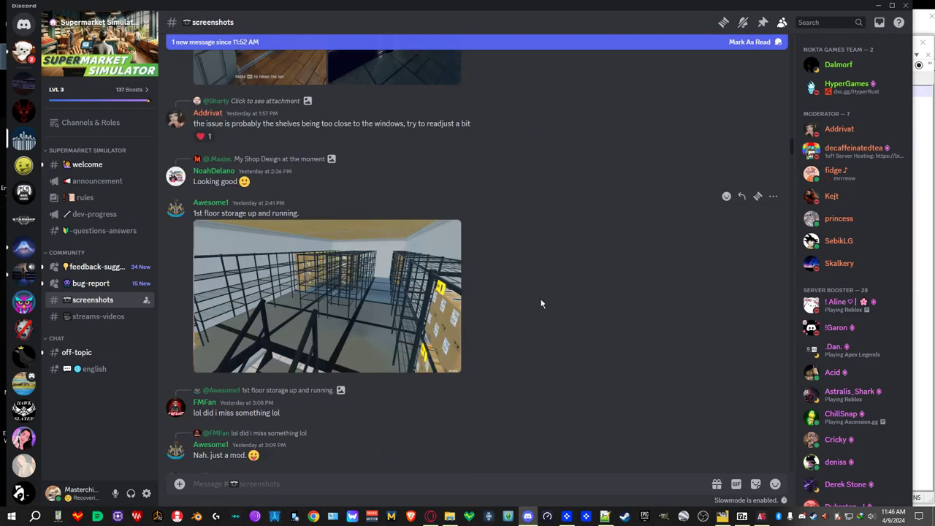
scroll(541, 302, up, 3)
scroll(541, 303, up, 2)
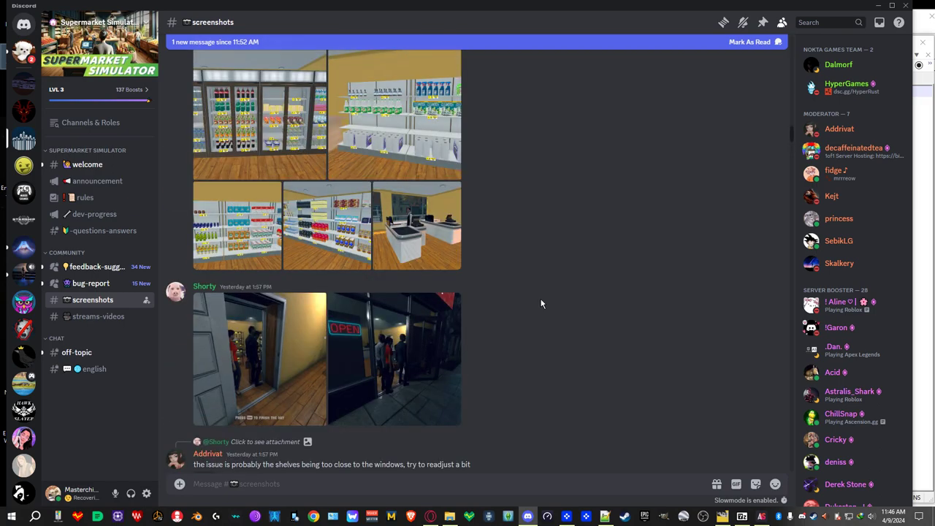
scroll(541, 302, up, 10)
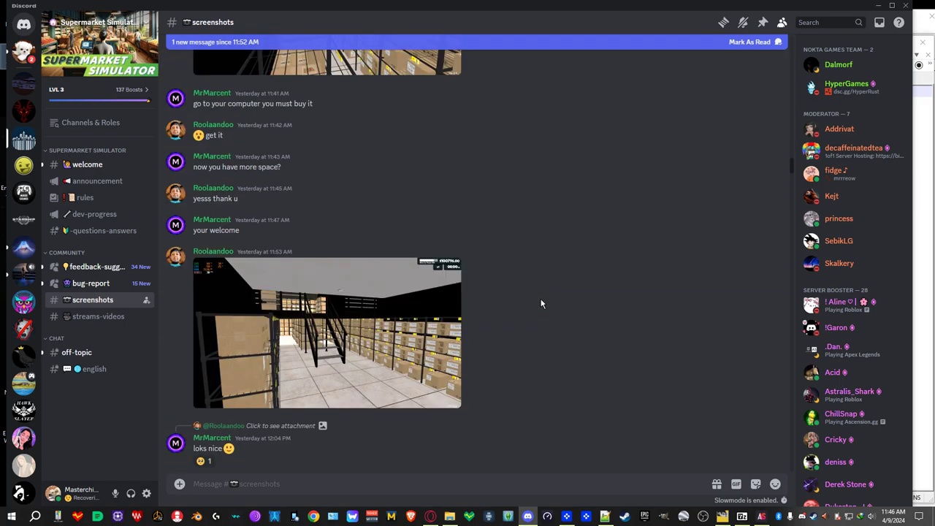
scroll(541, 303, up, 6)
scroll(541, 303, up, 10)
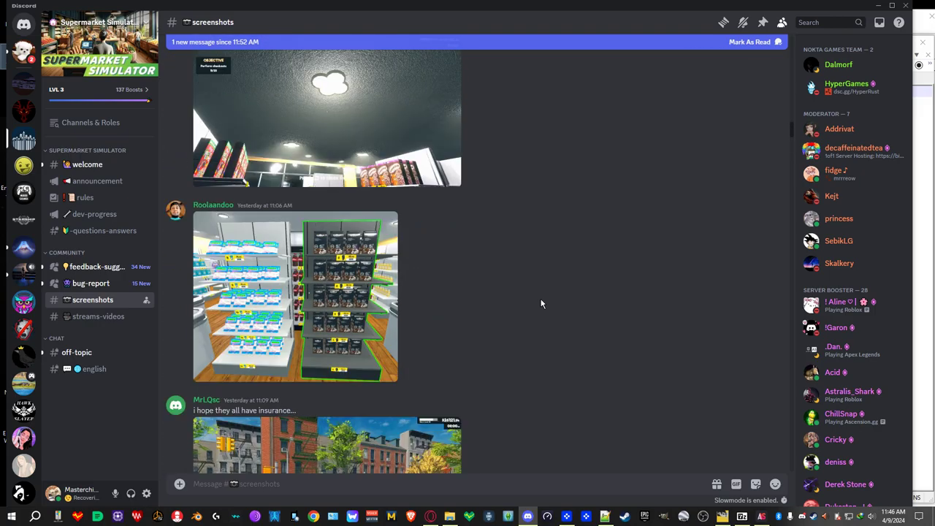
scroll(541, 302, up, 10)
scroll(541, 302, up, 3)
scroll(541, 303, down, 5)
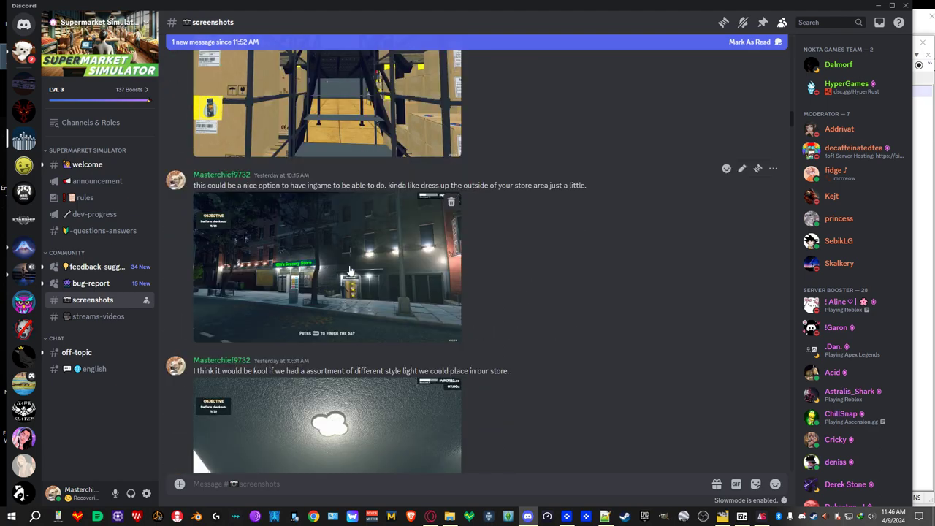
click(350, 272)
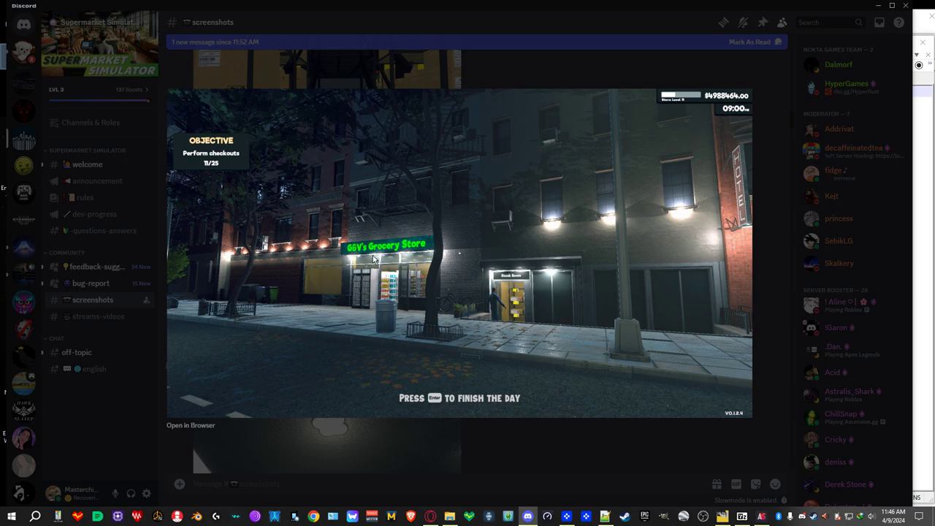
click(578, 455)
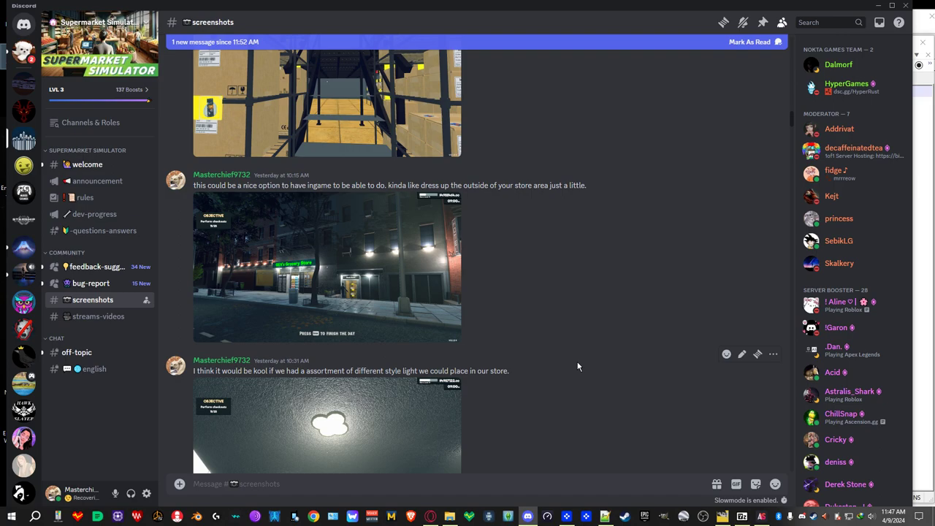
View the screenshot of the cloud-shaped ceiling light enlarged and close it
scroll(577, 367, down, 2)
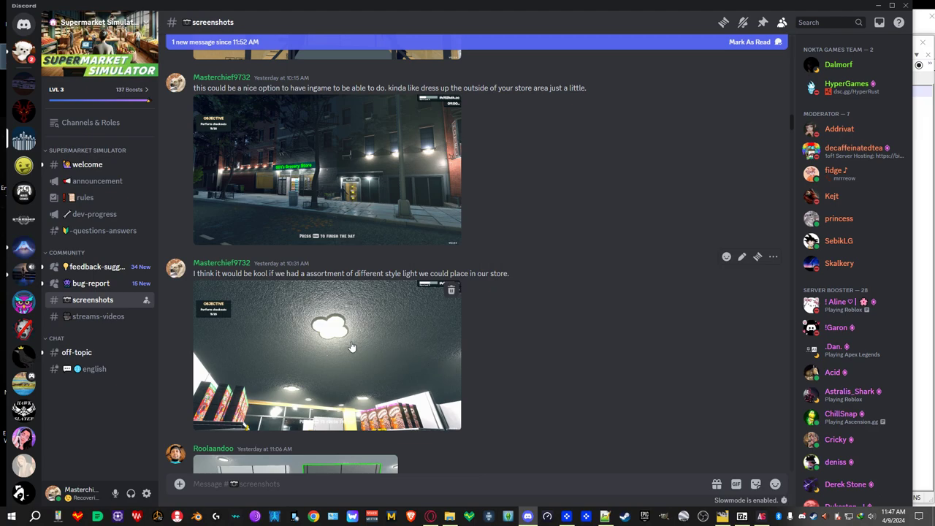
click(332, 358)
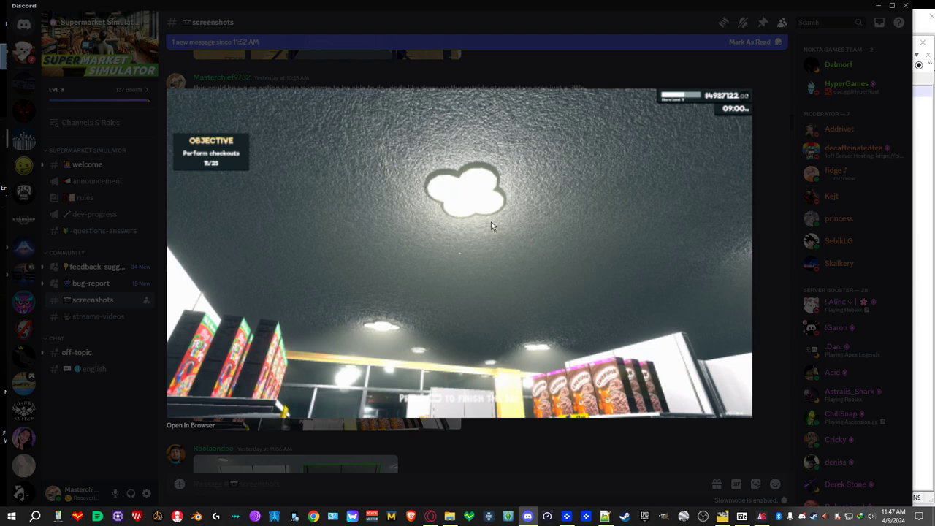
click(620, 442)
Look back through the posts on outside store lights as far as the Store Customizer screenshot
scroll(602, 334, up, 3)
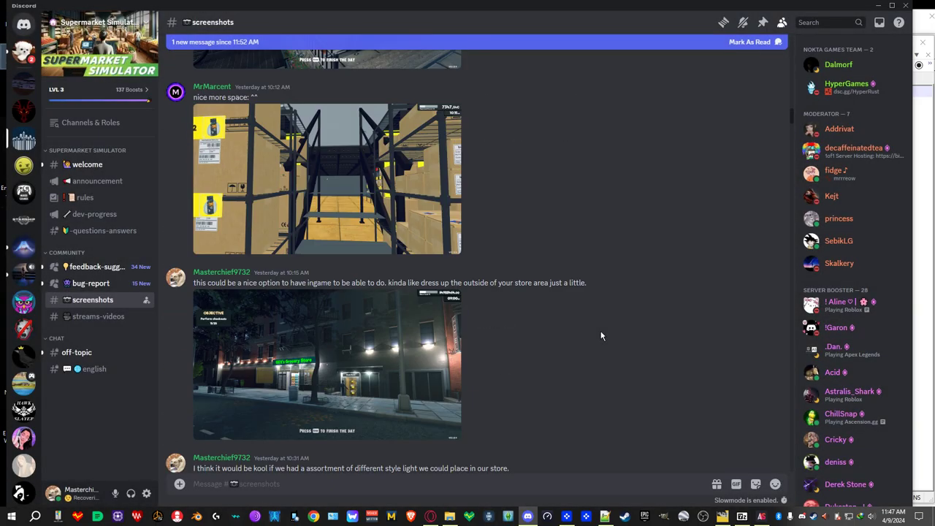
scroll(596, 292, up, 2)
scroll(596, 259, up, 3)
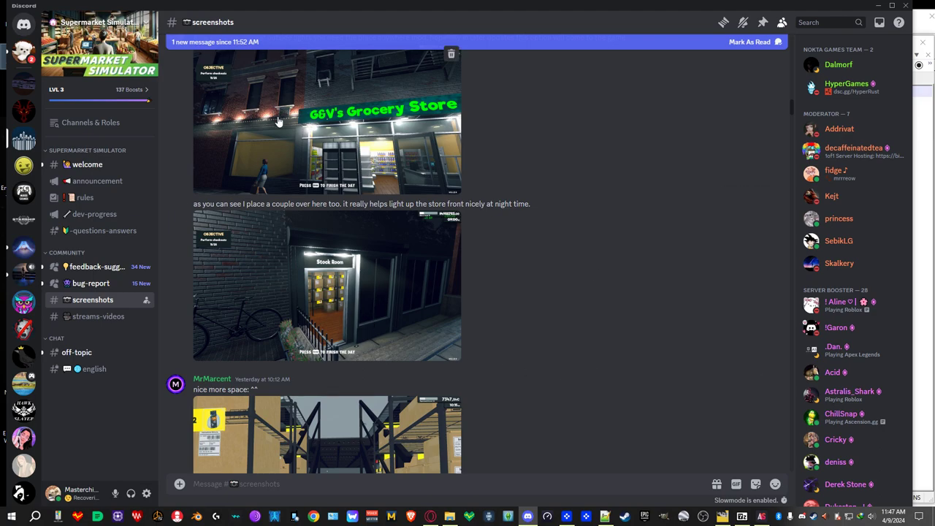
scroll(570, 334, up, 2)
scroll(565, 332, up, 6)
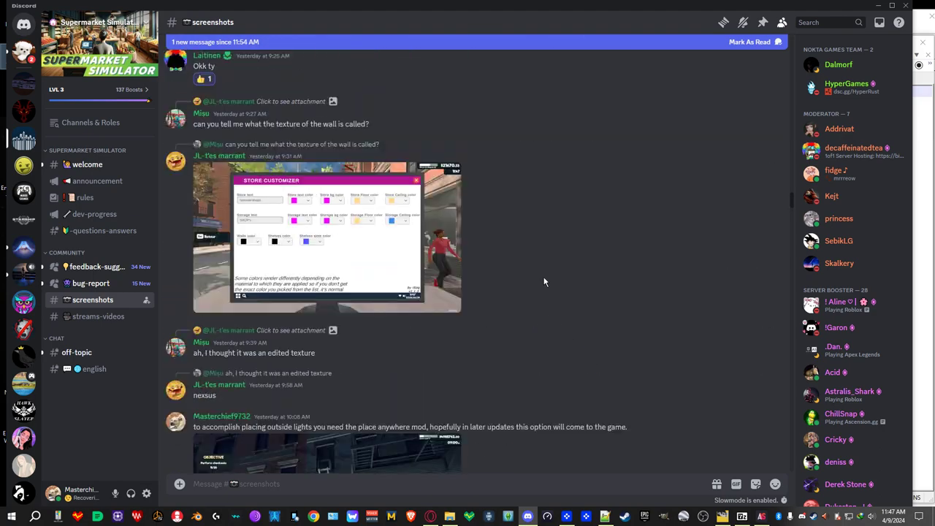
scroll(544, 332, down, 1)
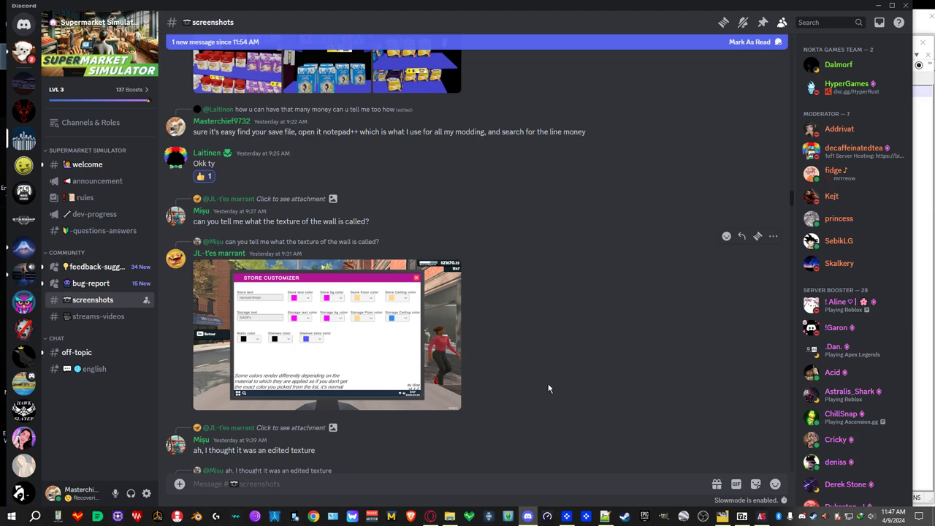
Find the post with the gallery of retextured magazines and products, open one of its shelf images, and close it
scroll(548, 388, up, 4)
scroll(522, 299, up, 15)
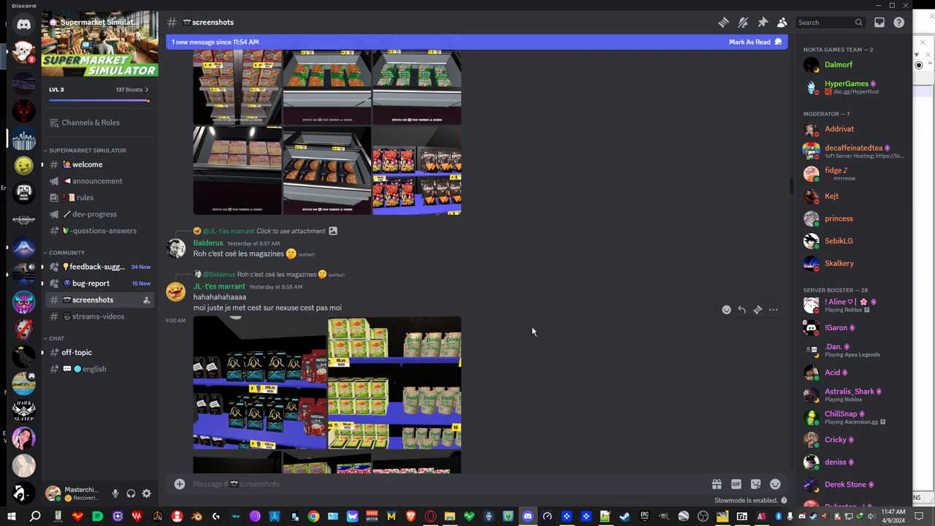
scroll(558, 332, up, 6)
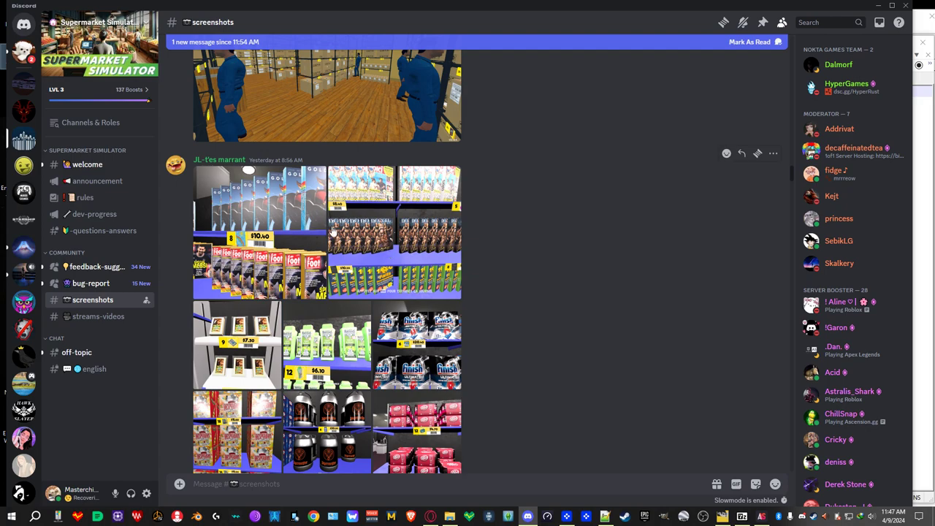
click(396, 242)
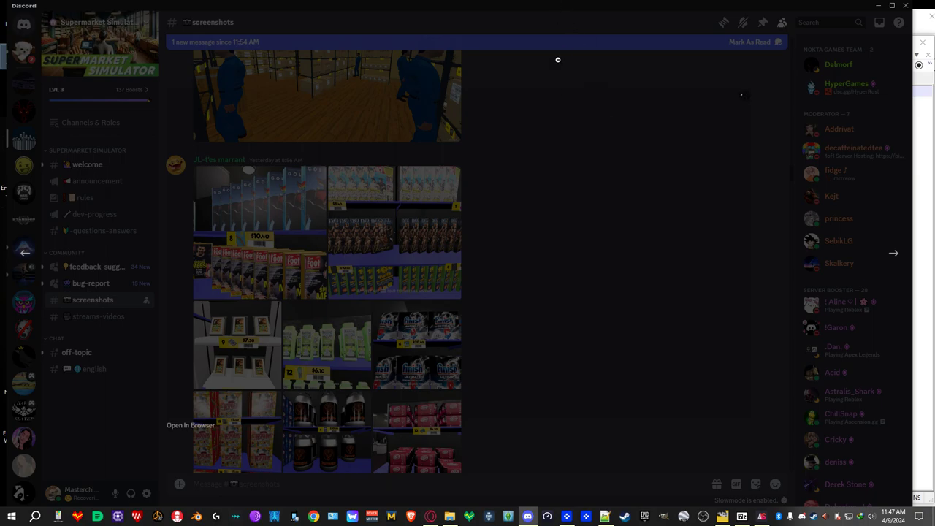
click(514, 336)
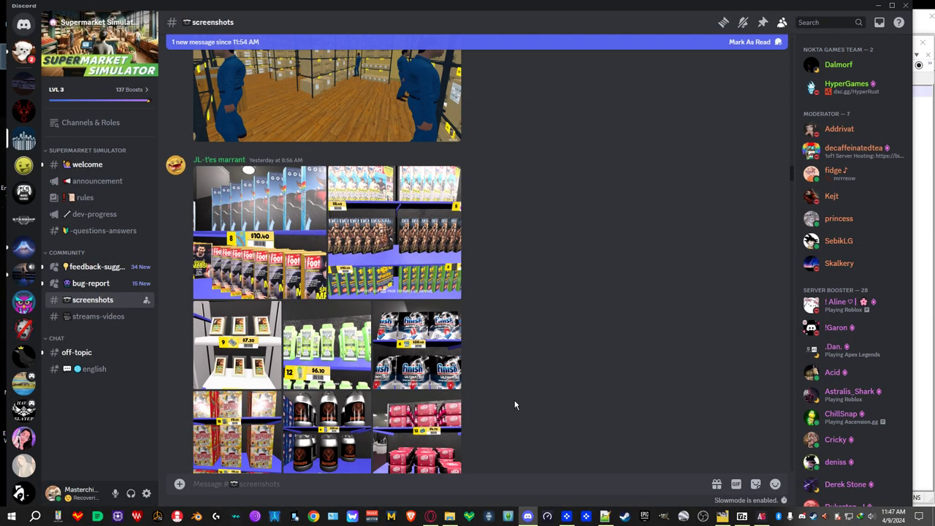
Find the Folgers coffee retexture post, view its image of the edited in-game Coffee listing enlarged, and close it
scroll(520, 248, up, 10)
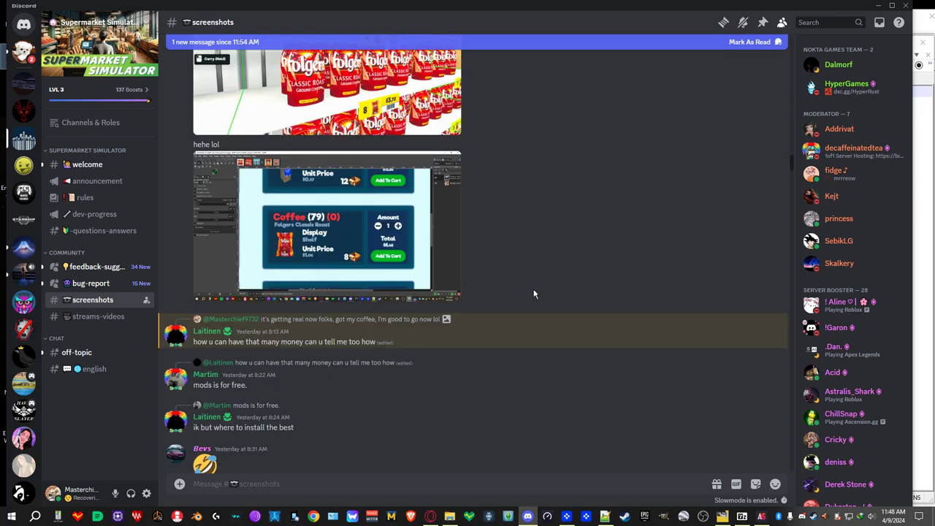
scroll(534, 294, up, 2)
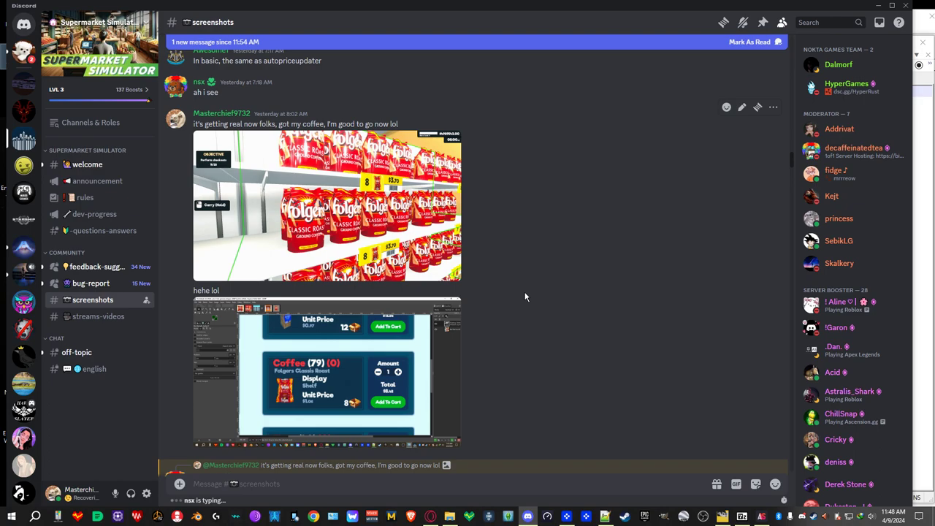
scroll(559, 317, down, 1)
click(320, 333)
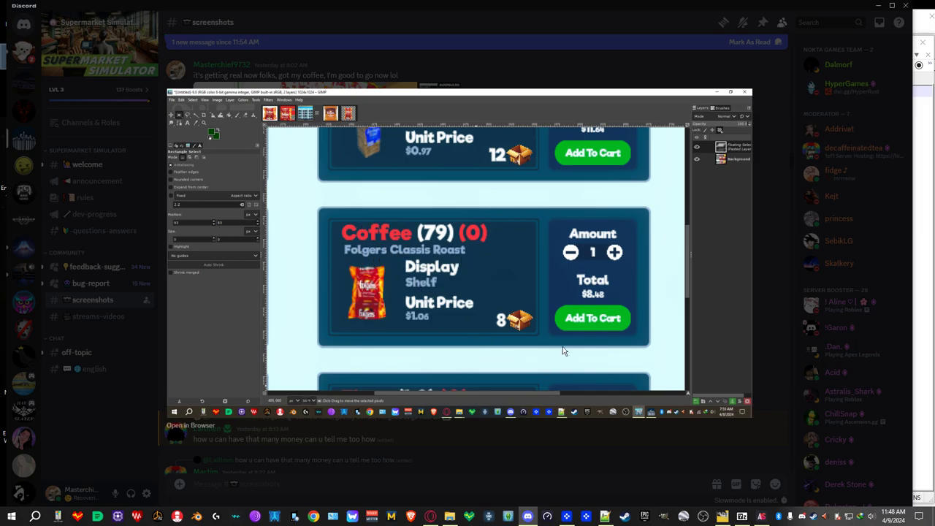
click(553, 449)
Find the post suggesting waist-height shelves, view its checkout-area screenshot enlarged, and close it
scroll(539, 256, up, 2)
scroll(539, 255, up, 8)
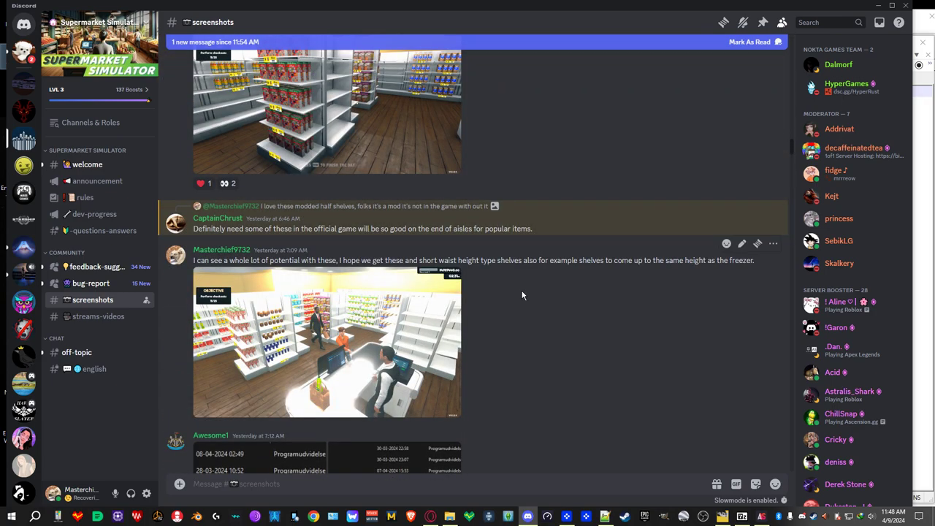
click(354, 320)
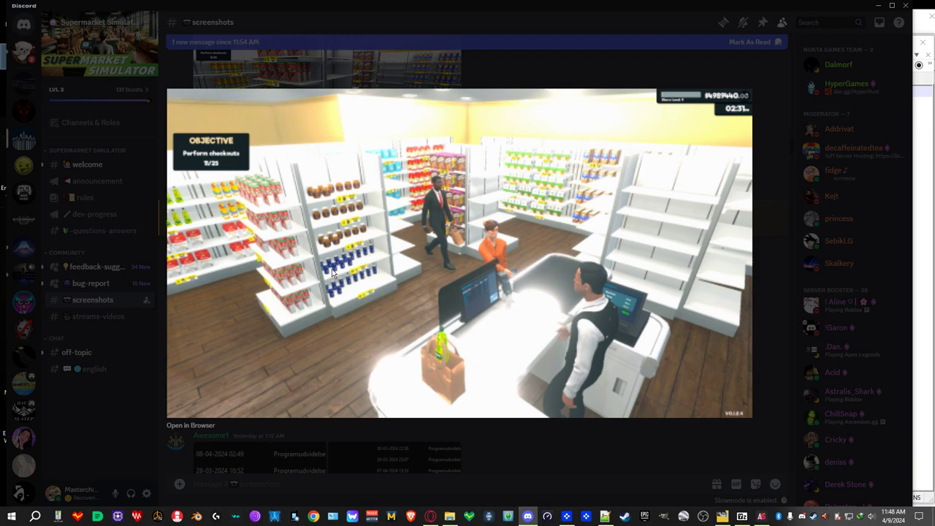
click(586, 452)
View the modded half shelves screenshot enlarged, close it, and continue back through the older posts
scroll(501, 274, up, 3)
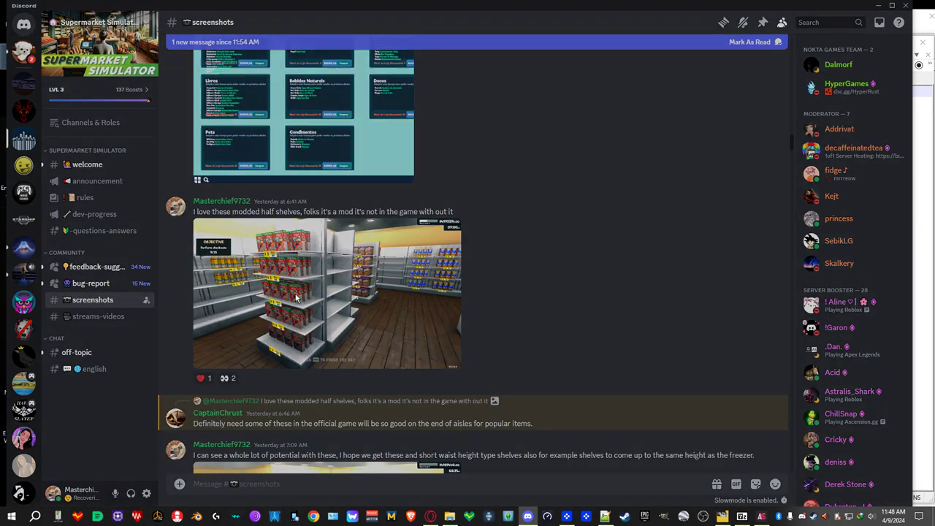
click(297, 300)
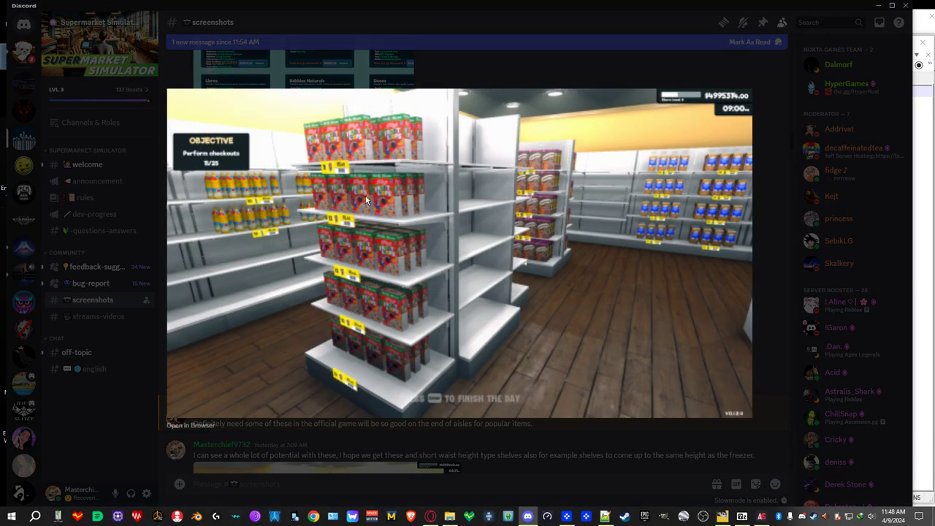
click(586, 440)
scroll(570, 305, up, 6)
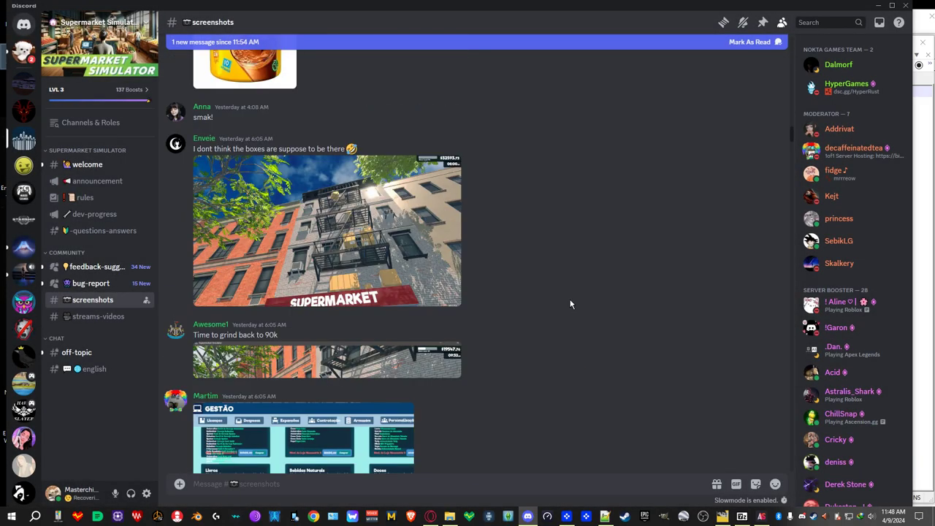
Look back through the older posts in the screenshots channel to April 7, 2024, and close Discord
scroll(571, 305, up, 5)
scroll(570, 305, up, 4)
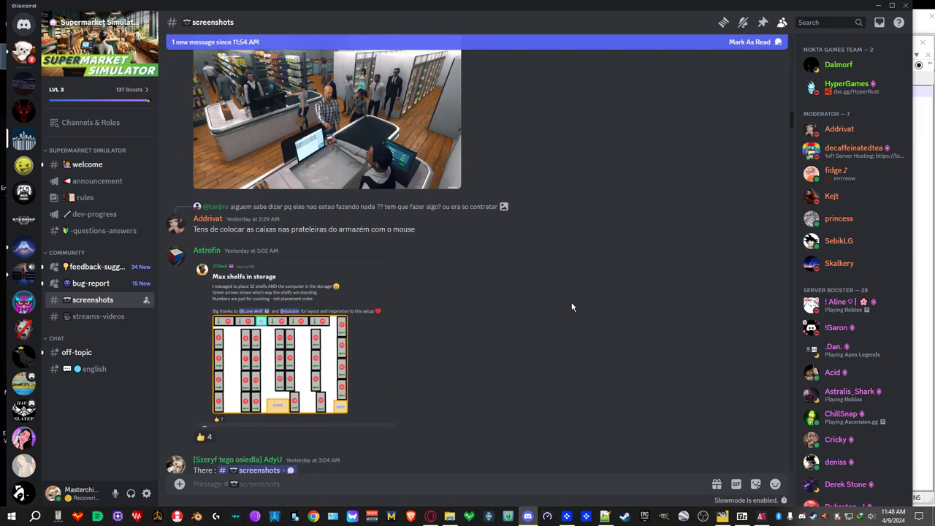
scroll(572, 307, up, 10)
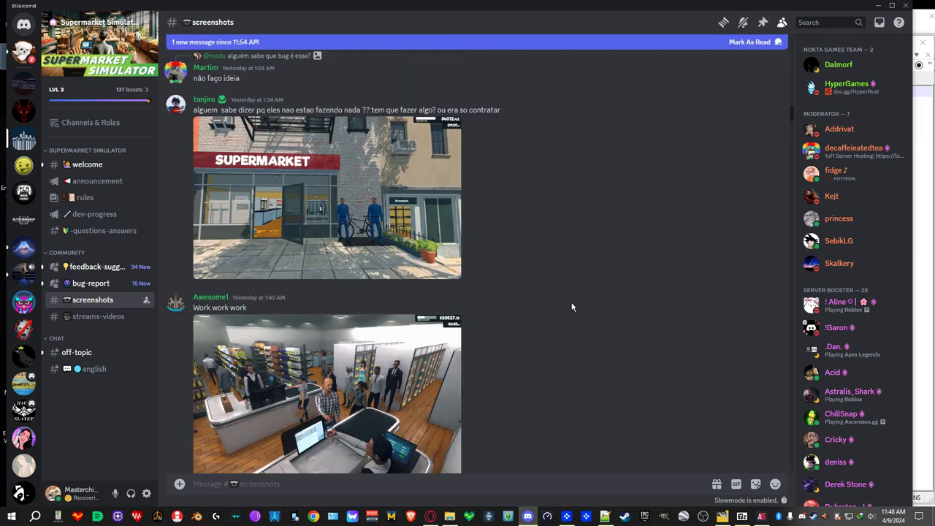
scroll(572, 307, up, 6)
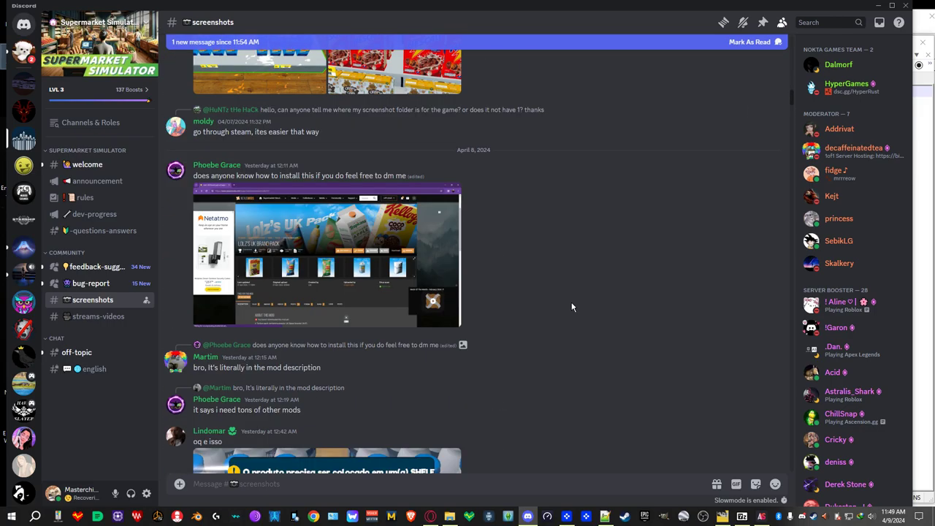
scroll(572, 307, up, 8)
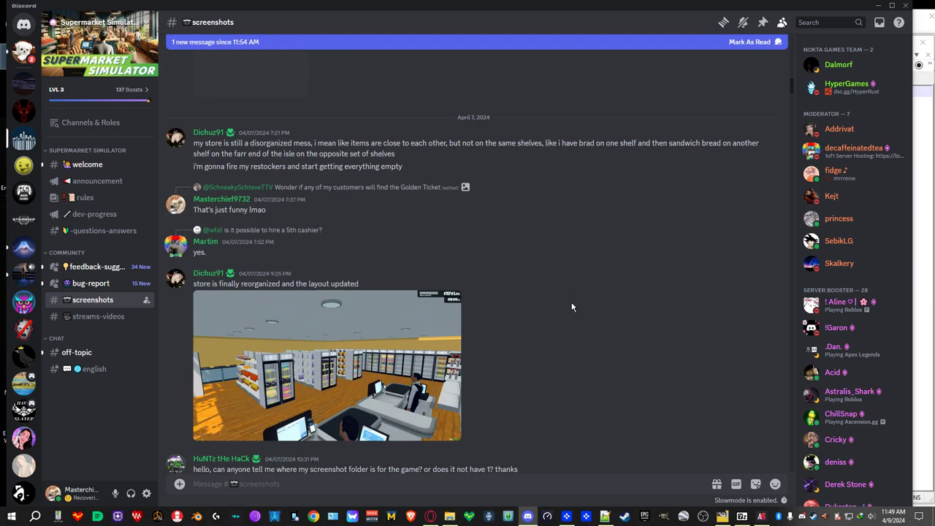
scroll(572, 307, up, 5)
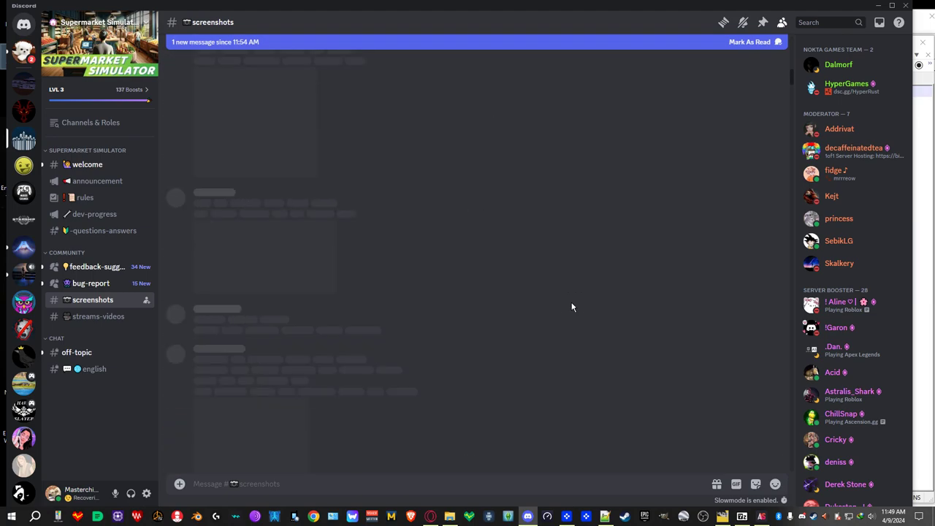
click(905, 7)
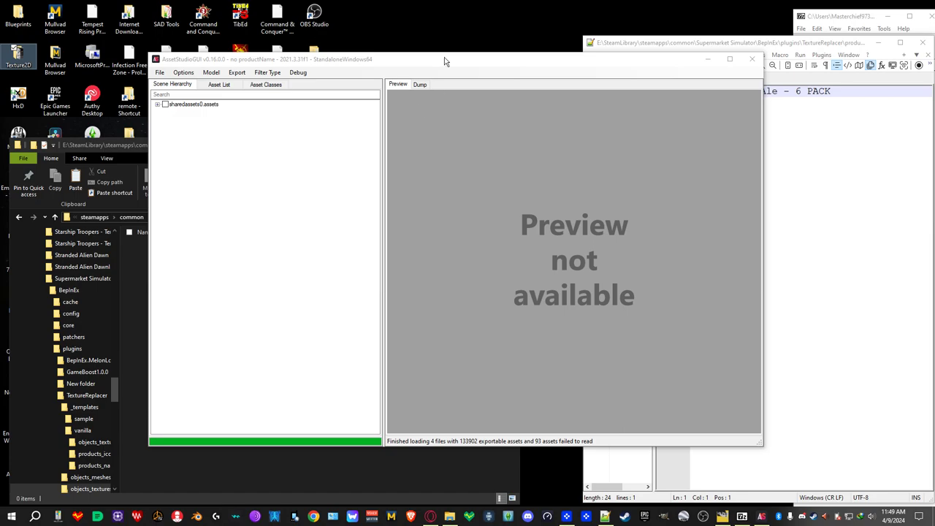
In AssetStudioGUI, filter the asset list to Texture2D assets, sorted by name with a wider Name column
click(216, 86)
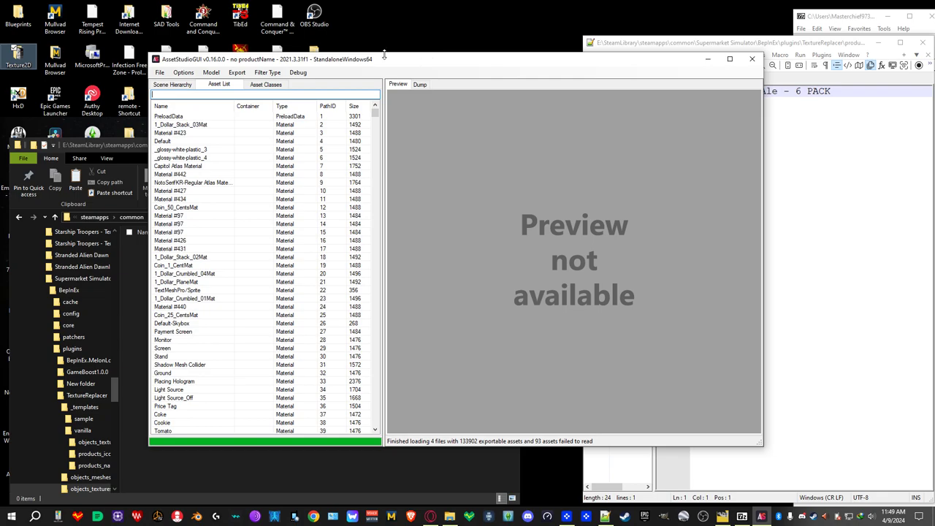
click(274, 77)
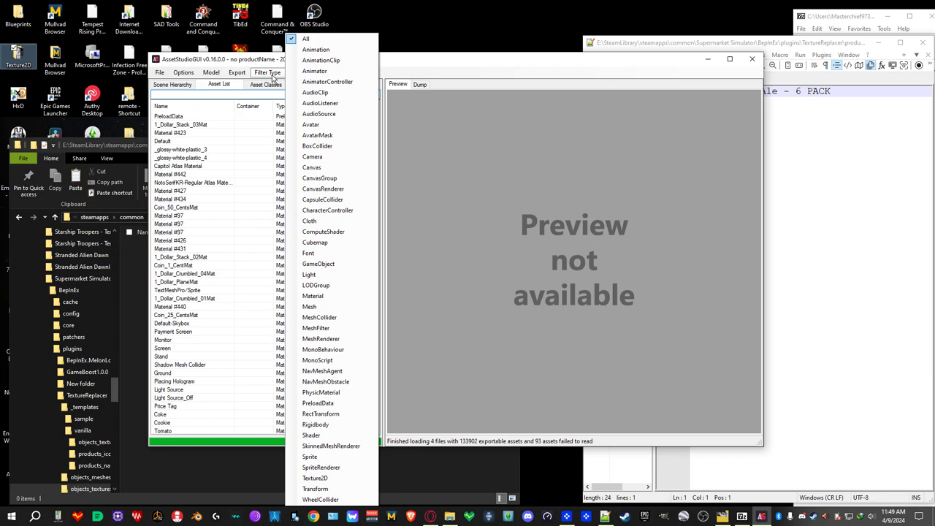
click(315, 479)
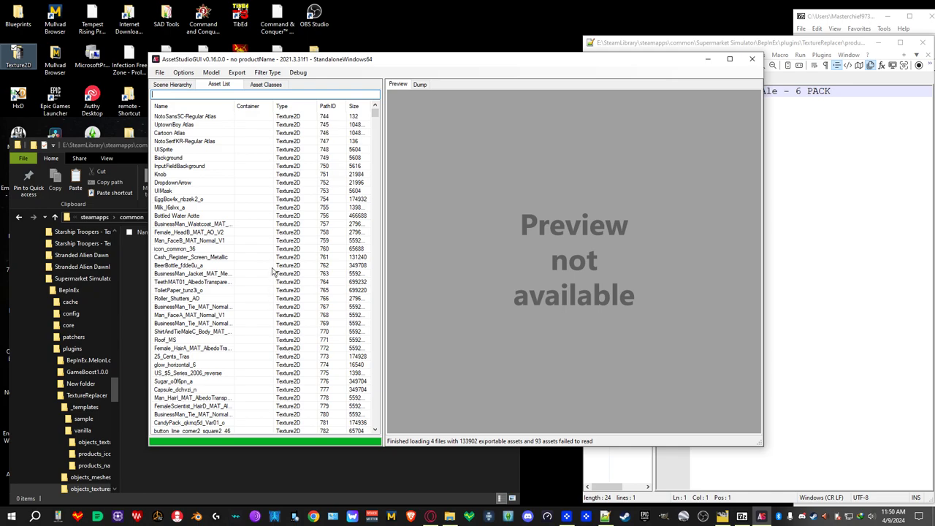
click(196, 106)
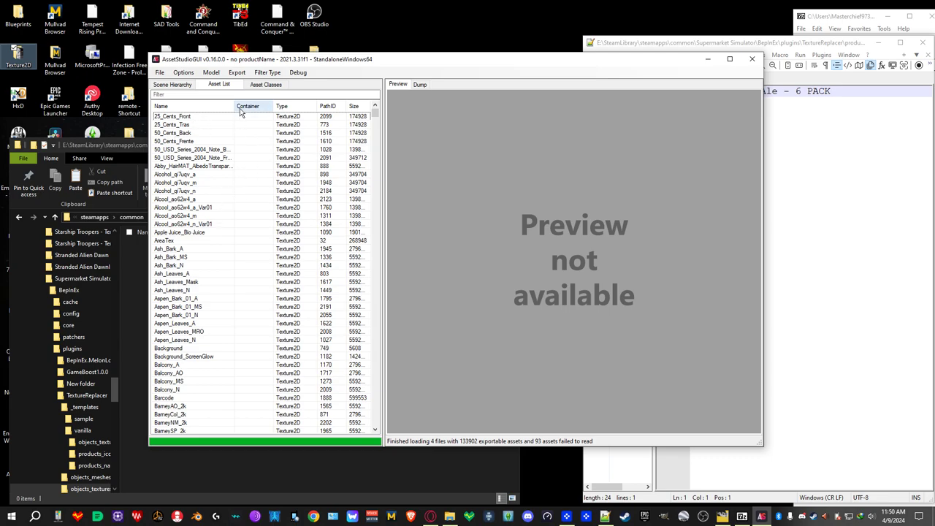
drag(235, 106, 254, 104)
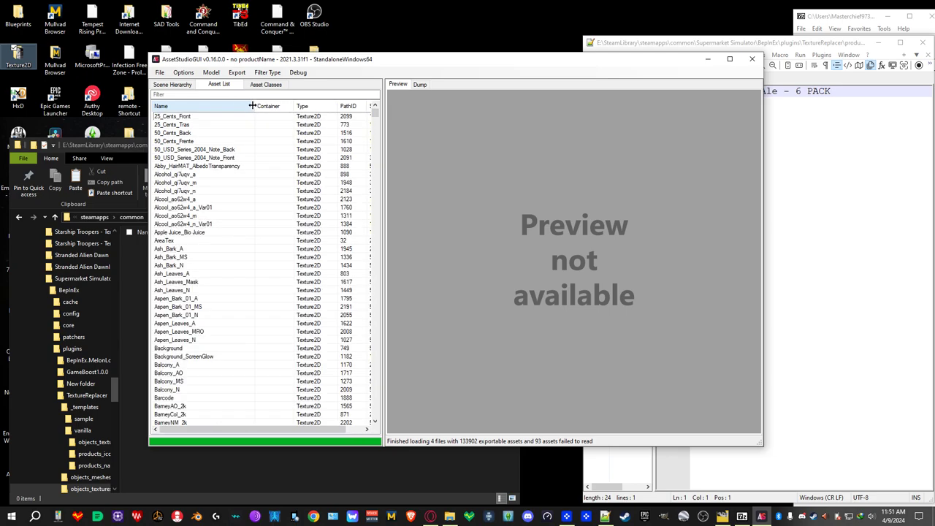
Preview the Alcohol_qi7uqv textures with the suffixes a, m and n, and return to the a texture
click(158, 175)
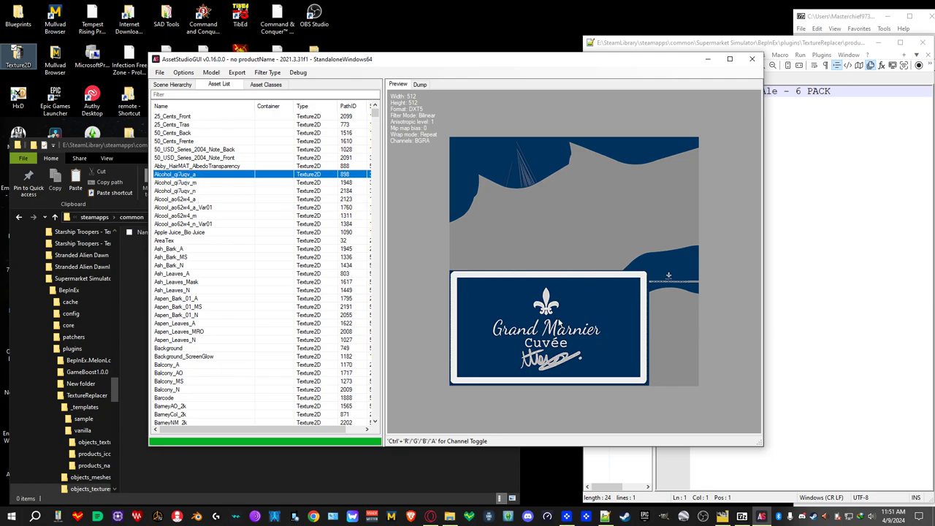
click(182, 183)
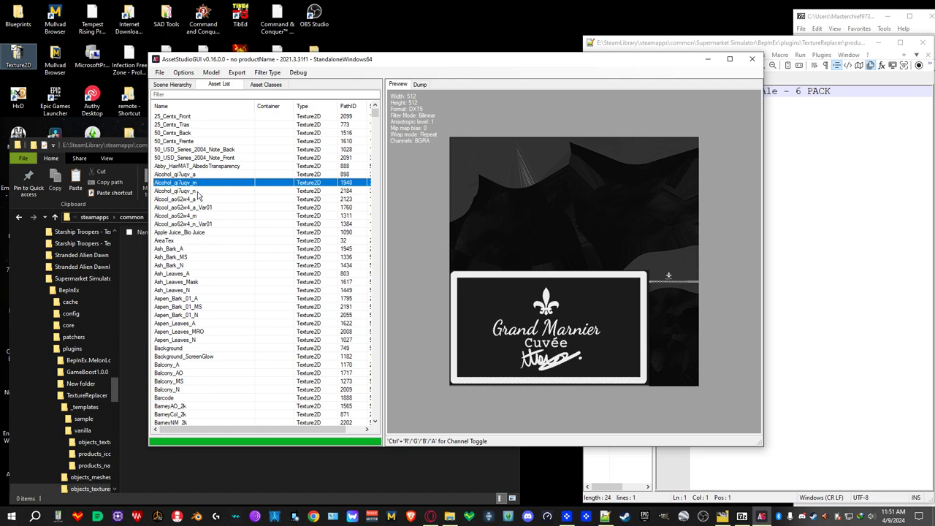
click(198, 192)
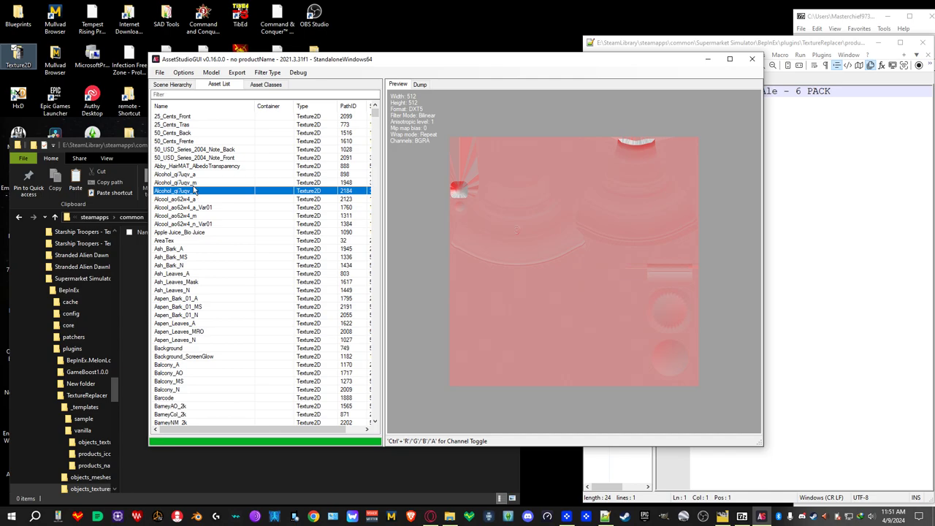
click(193, 175)
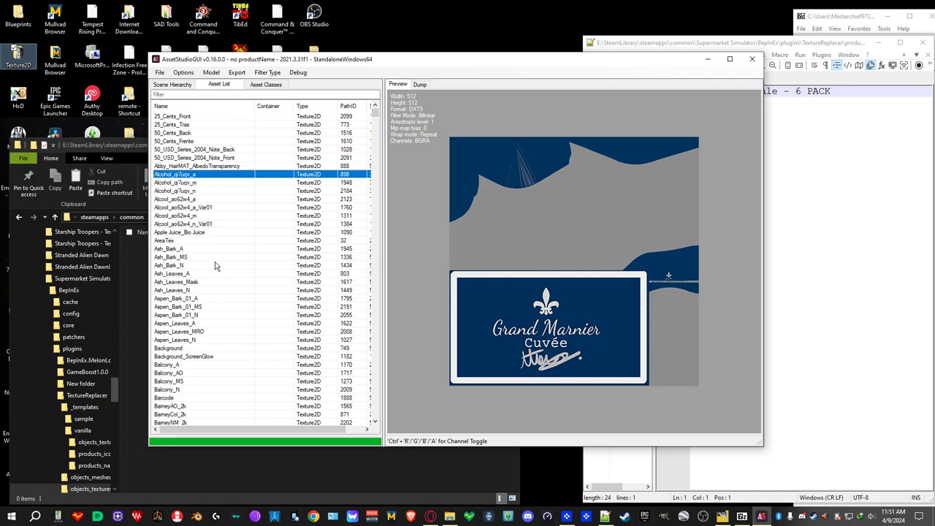
Look through the alphabetical texture list from the alcohol entries down to the cake textures
scroll(215, 261, down, 7)
scroll(215, 265, down, 9)
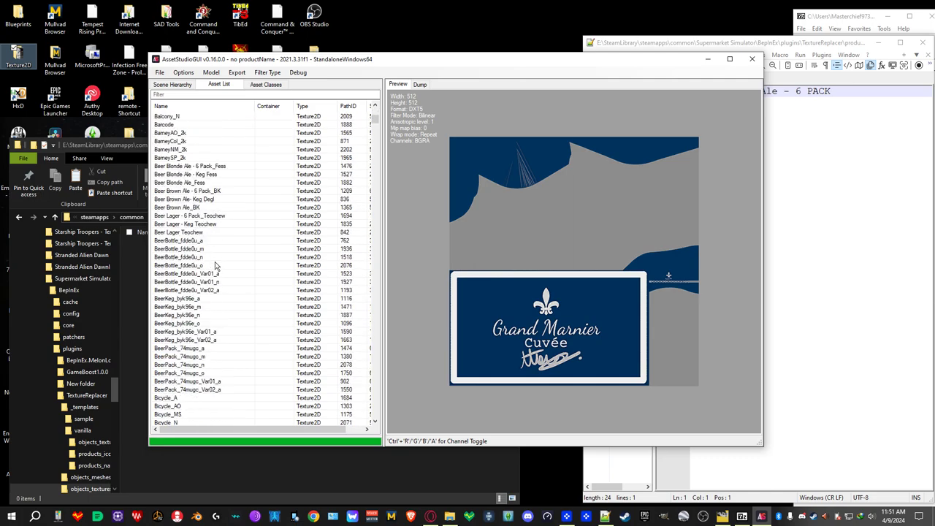
scroll(215, 271, down, 7)
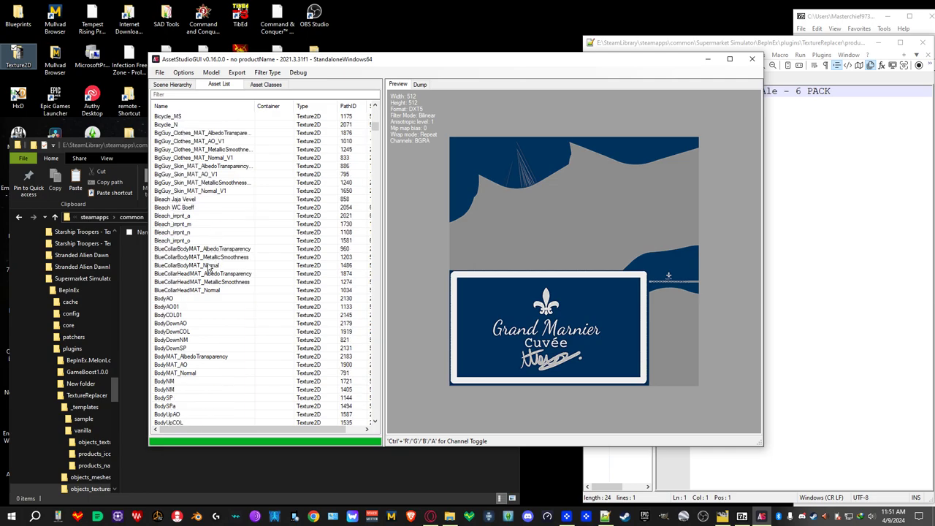
scroll(220, 329, down, 11)
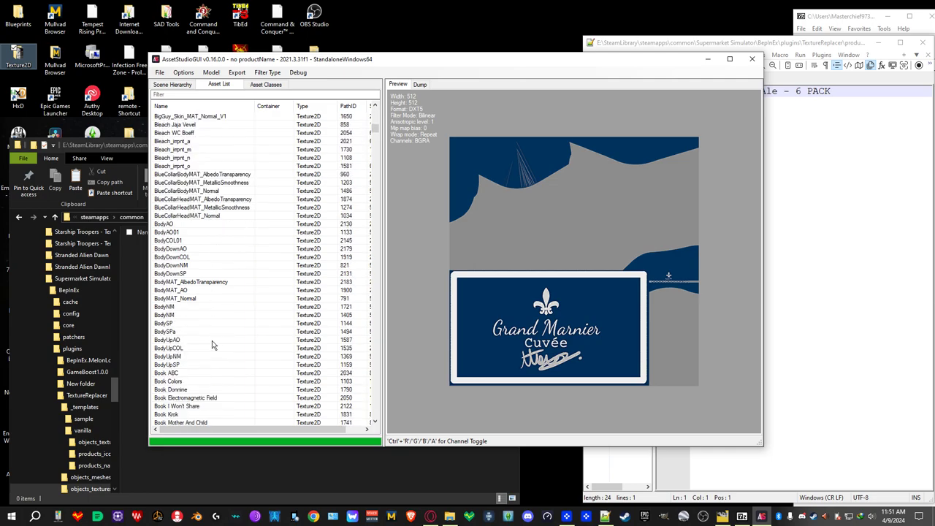
scroll(212, 345, down, 7)
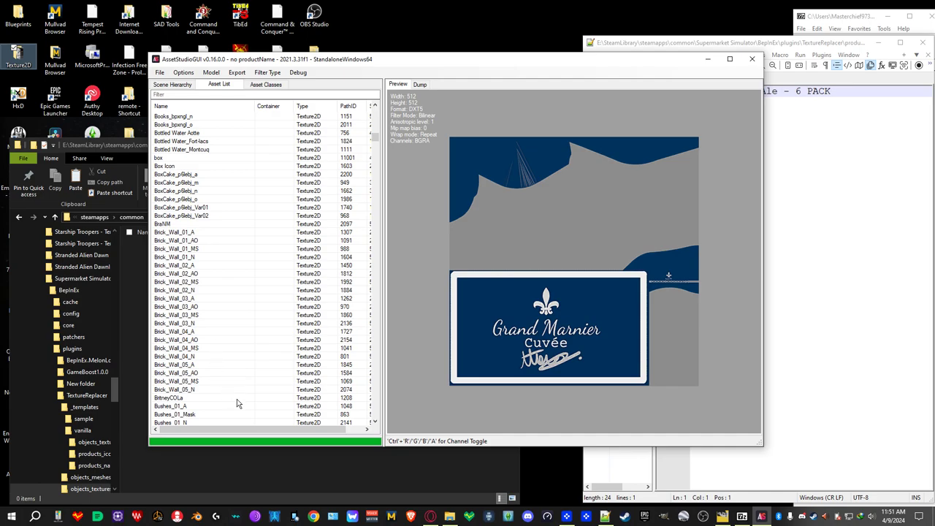
scroll(232, 332, down, 18)
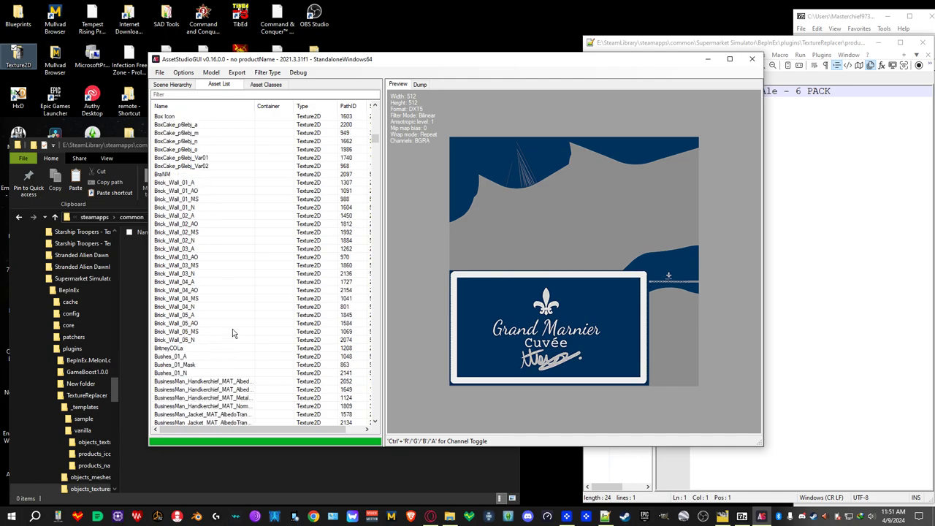
scroll(232, 333, down, 20)
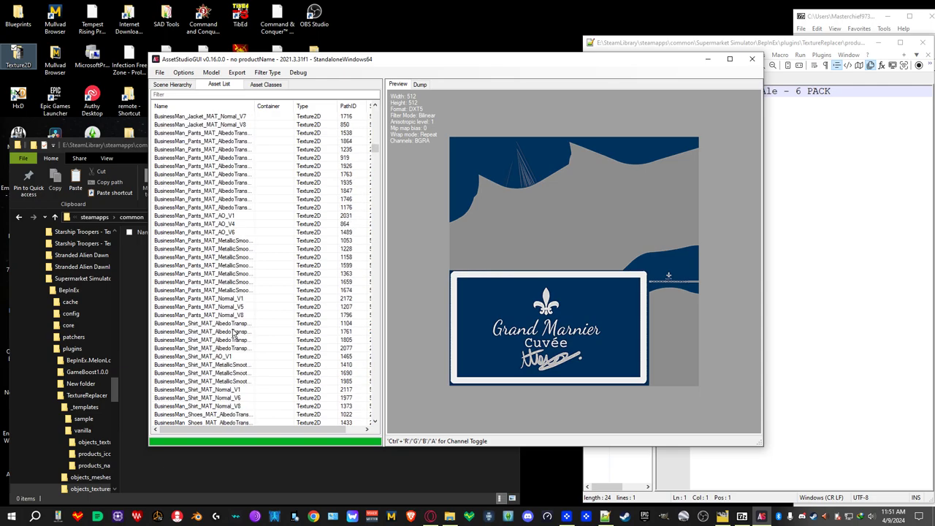
scroll(232, 332, down, 20)
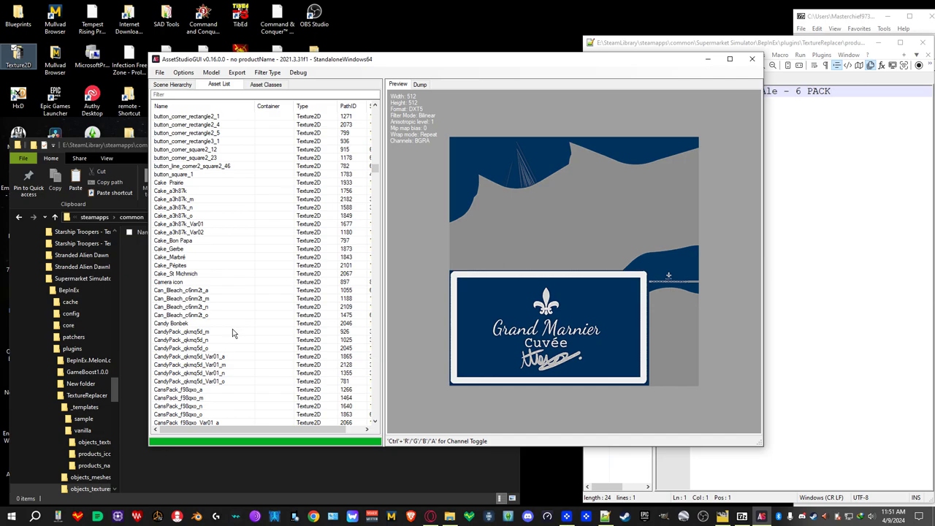
Compare the Cake_Prairie product image with the flat Cake_a3h87k packaging texture by previewing each in turn
click(187, 183)
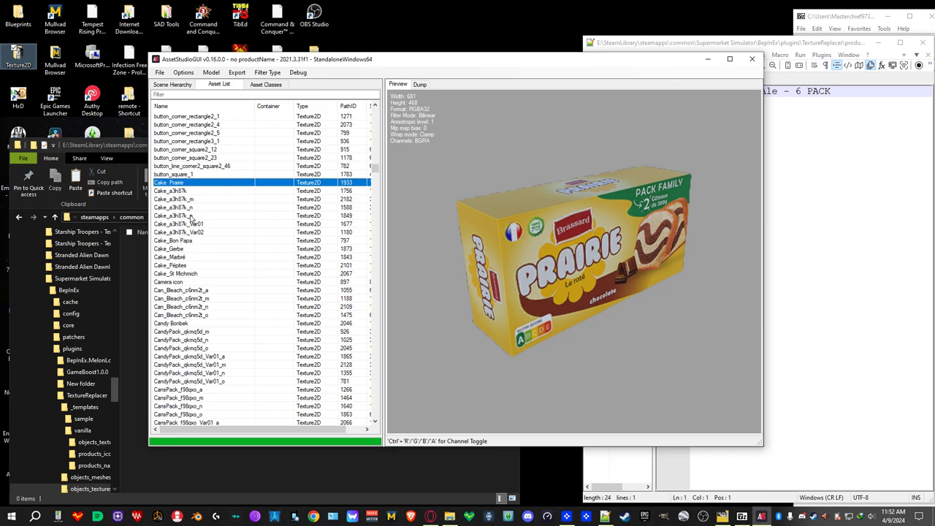
click(190, 192)
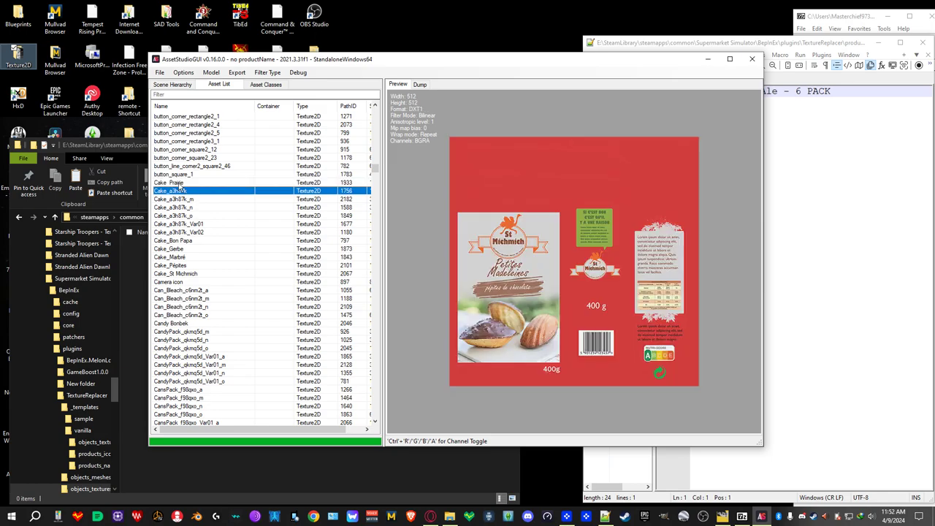
click(178, 184)
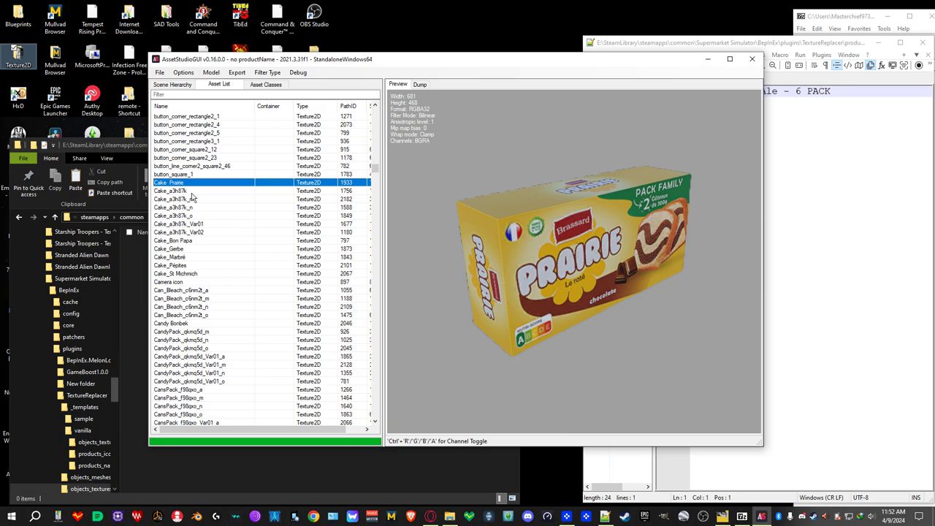
click(190, 194)
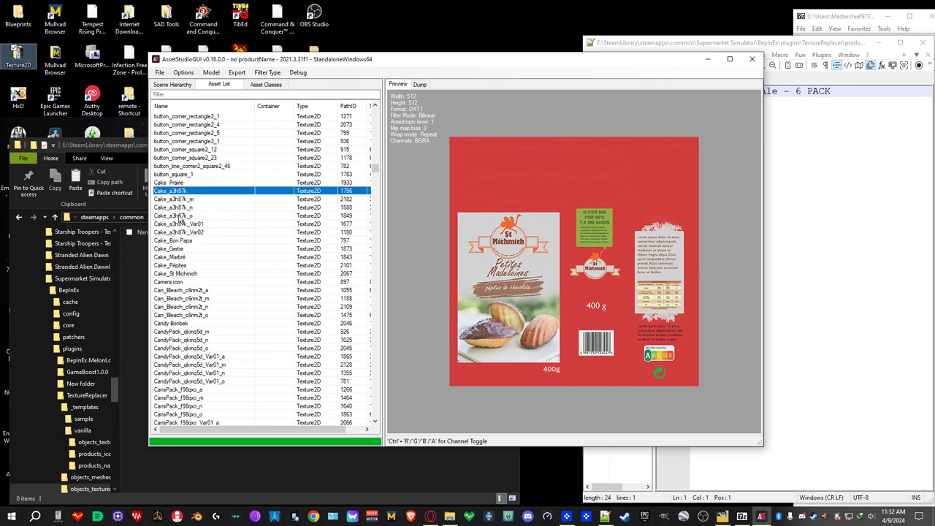
Preview the Cake_a3h87k_o map and compare the Cake_a3h87k_Var01 and Cake_a3h87k_Var02 packaging textures
click(180, 216)
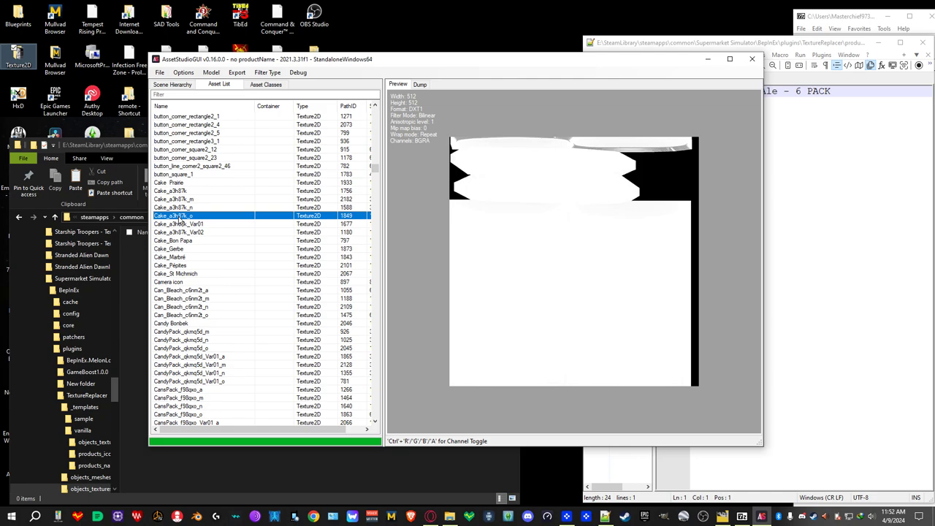
click(201, 225)
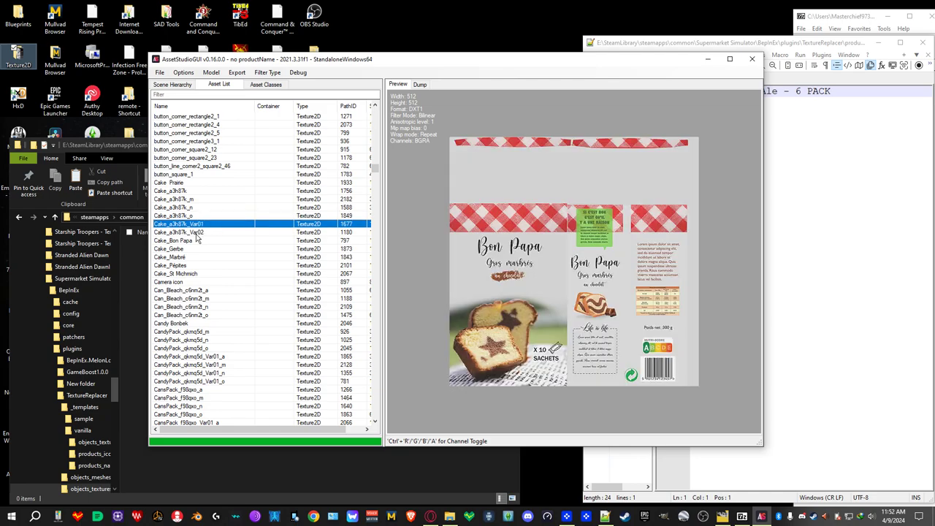
click(197, 233)
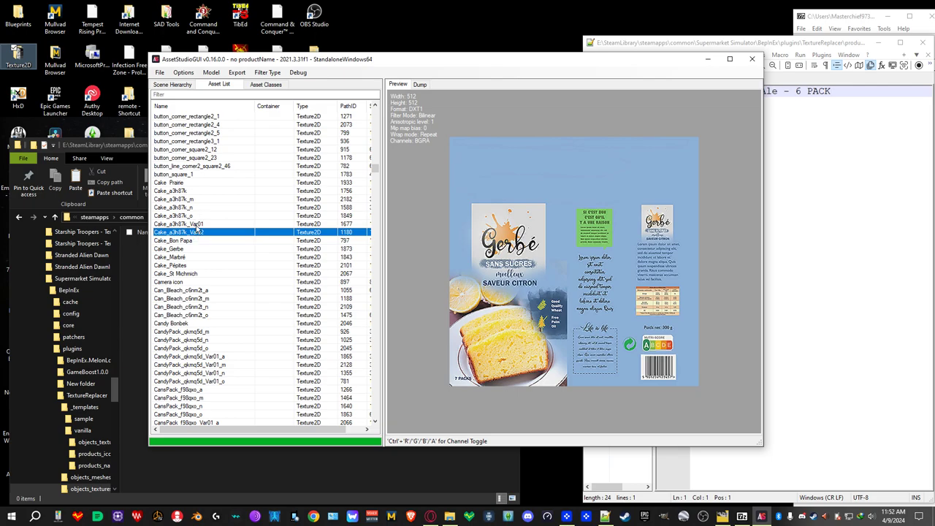
click(198, 225)
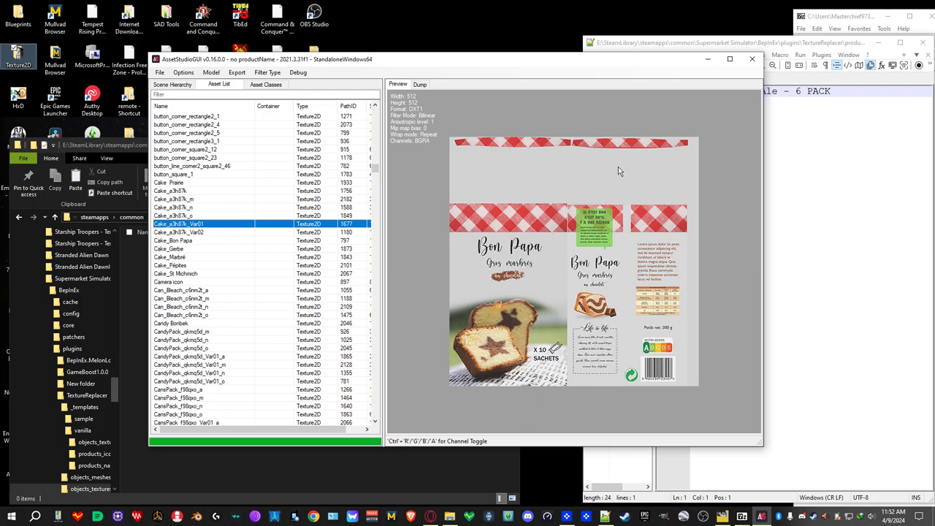
click(204, 233)
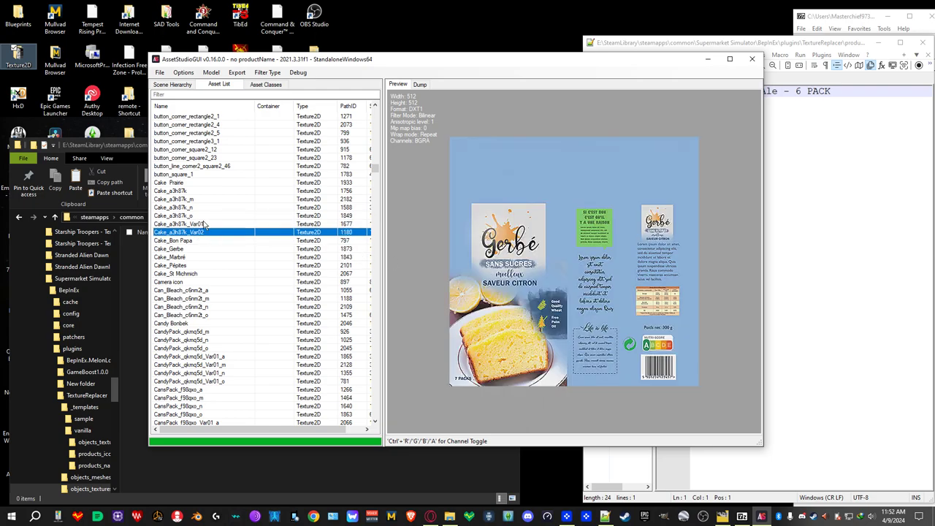
click(205, 225)
click(204, 233)
click(205, 223)
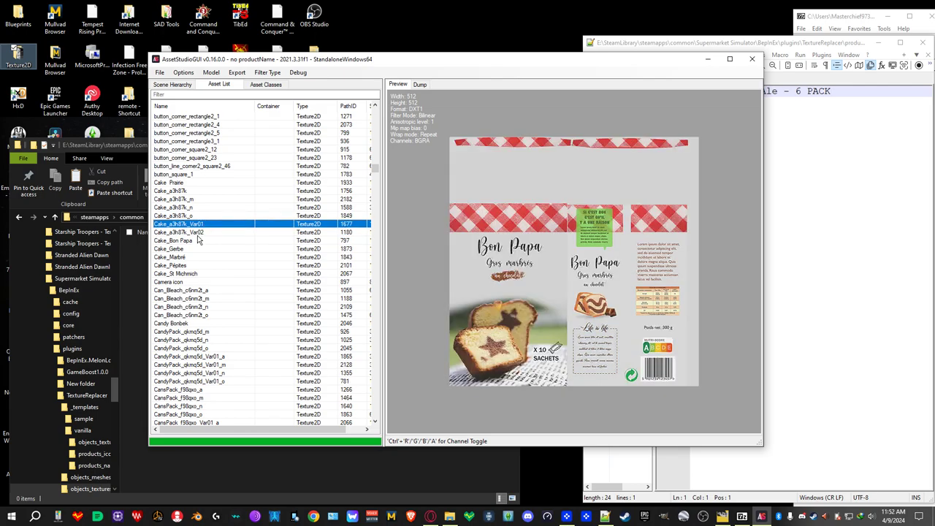
Preview the Cake_Bon Papa, Cake_Gerbe and Cake_Marbré product images
click(166, 242)
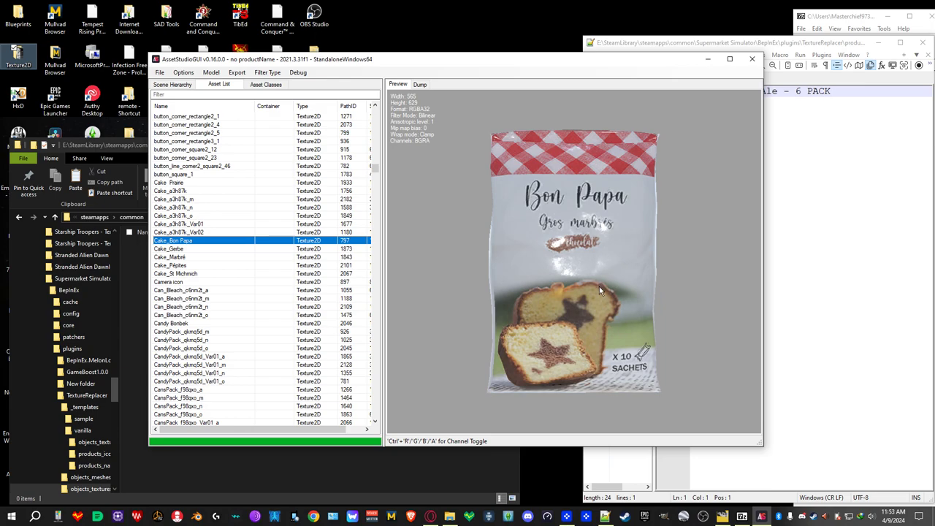
click(203, 250)
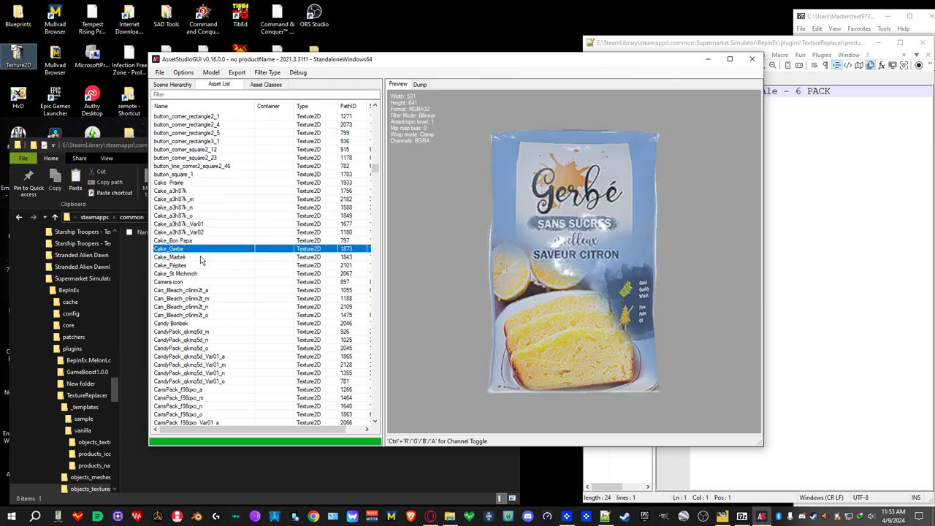
click(201, 258)
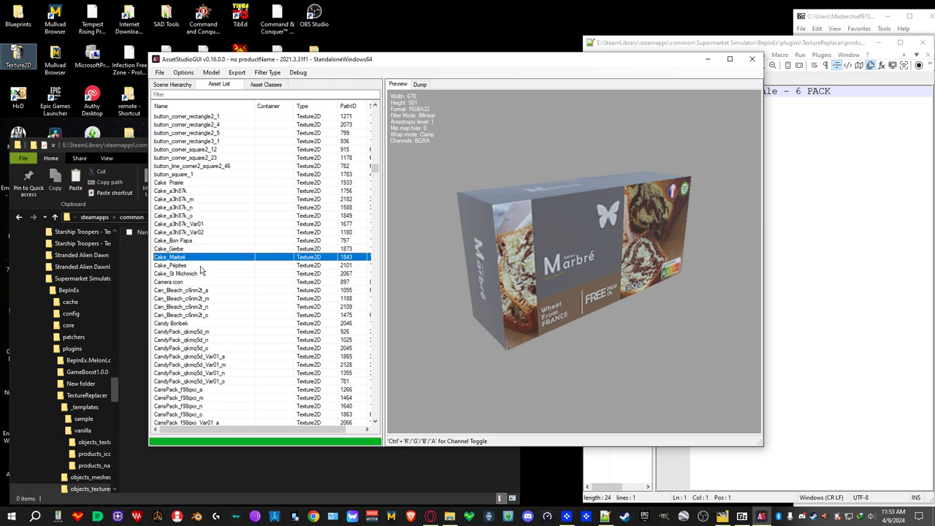
Preview the Cake_St Michmich and Cake_Pépites product images
click(201, 274)
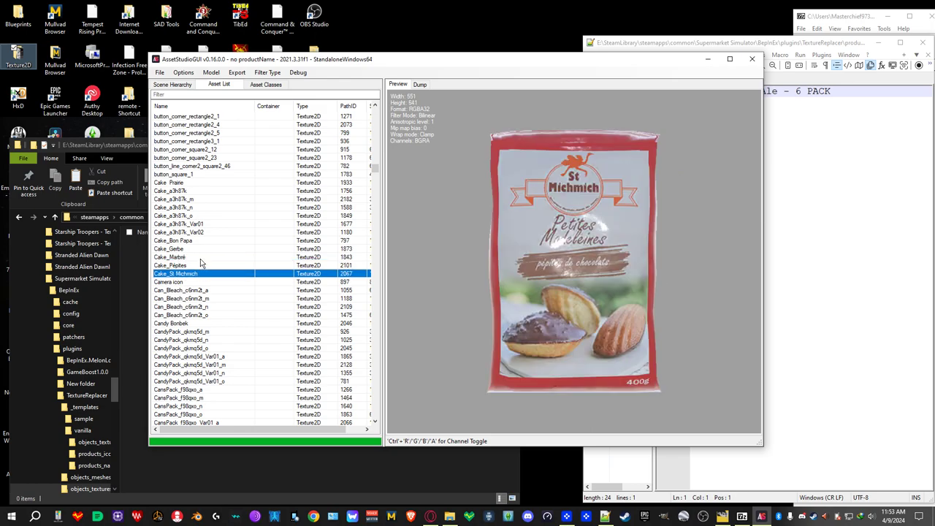
click(201, 266)
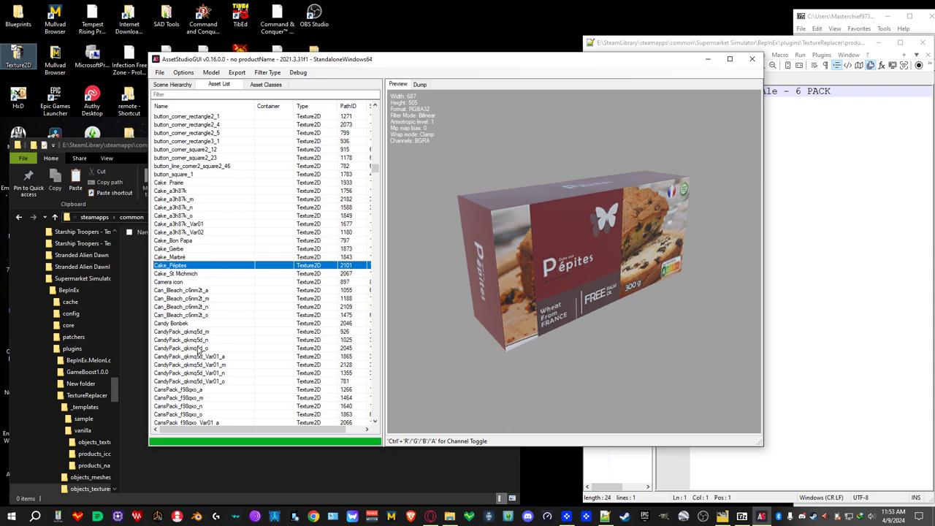
Find the cereal entries in the texture list and preview the Cereal Chokipik, Cereal_Crispy Chibi and Cereal_Honey Bees product images
scroll(199, 325, down, 2)
scroll(198, 313, down, 2)
scroll(199, 328, down, 6)
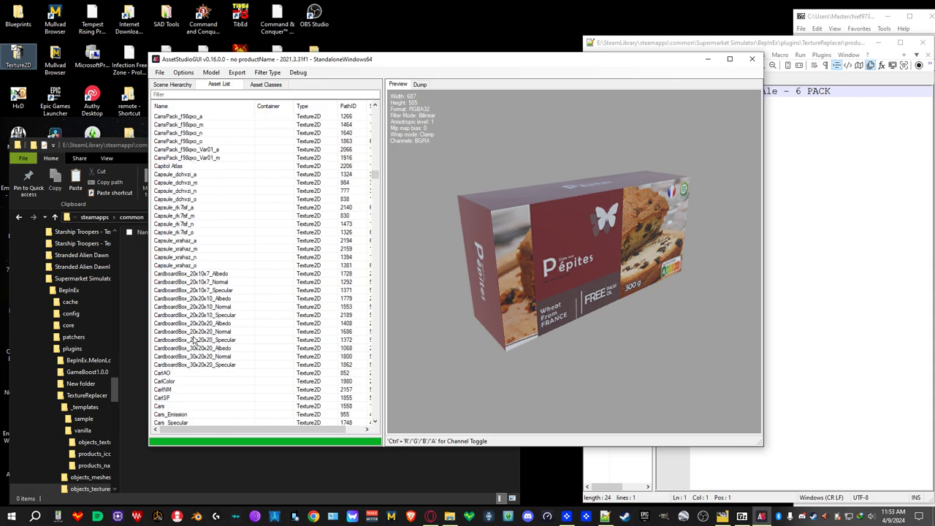
scroll(199, 342, down, 6)
scroll(224, 323, down, 3)
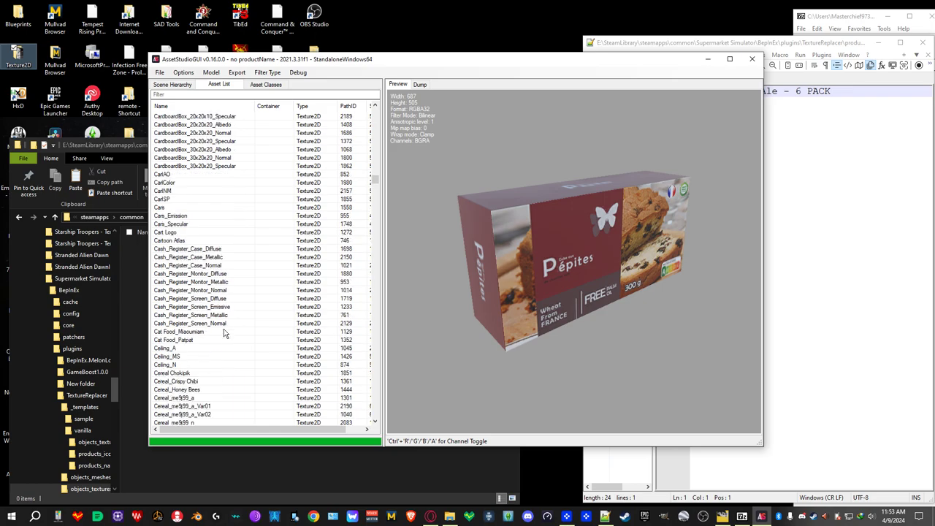
click(177, 374)
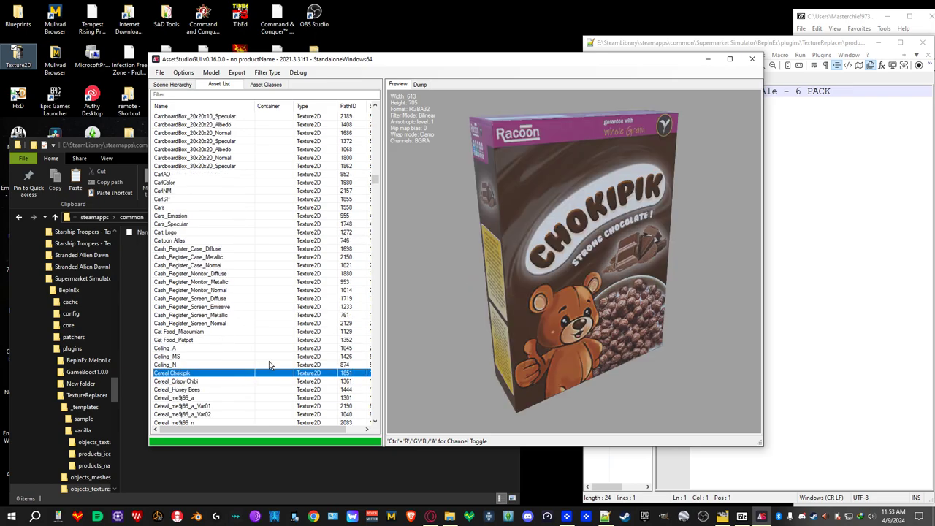
scroll(269, 361, down, 5)
scroll(247, 274, down, 2)
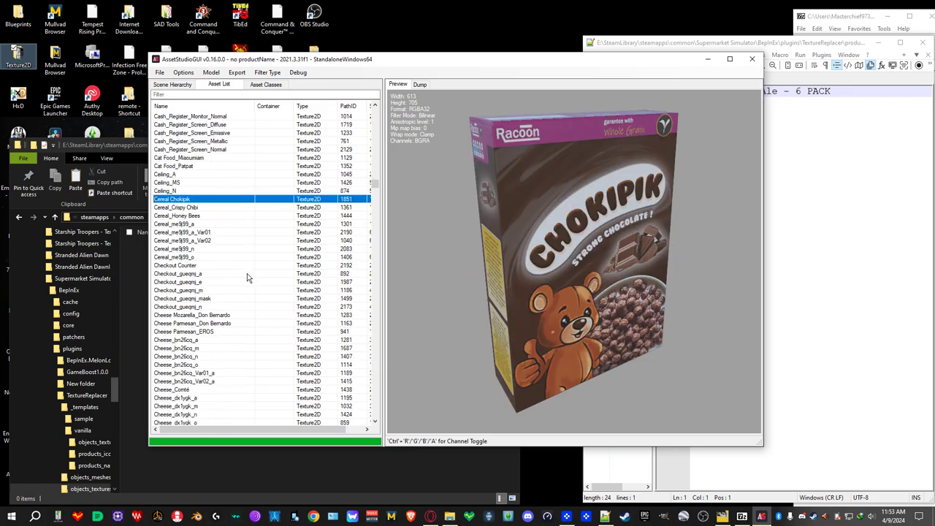
click(227, 207)
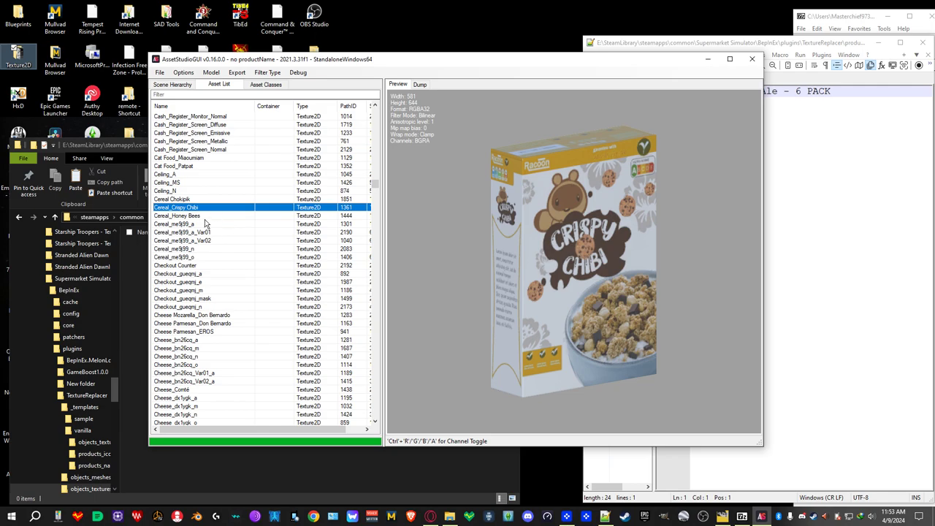
click(206, 216)
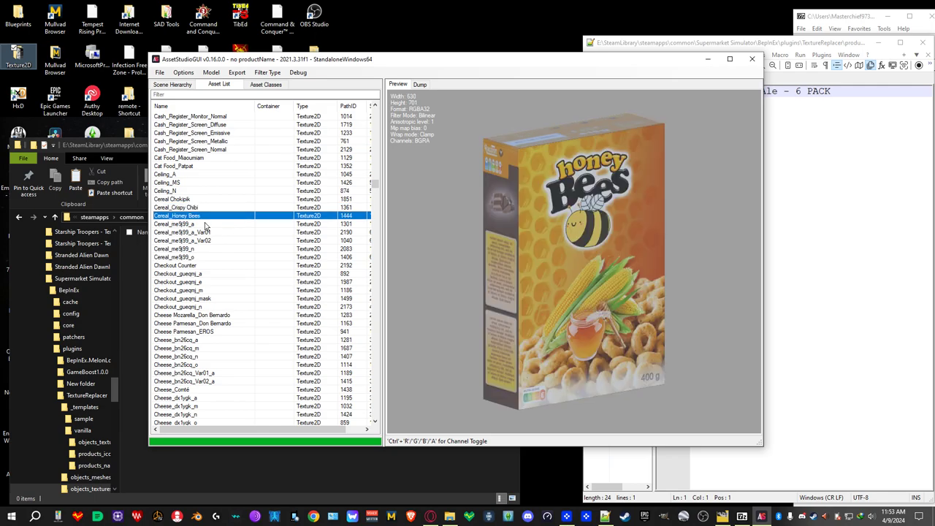
Compare the flat cereal box textures Cereal_me9j99_a, Cereal_me9j99_a_Var01 and Cereal_me9j99_a_Var02 by previewing each in turn
click(205, 224)
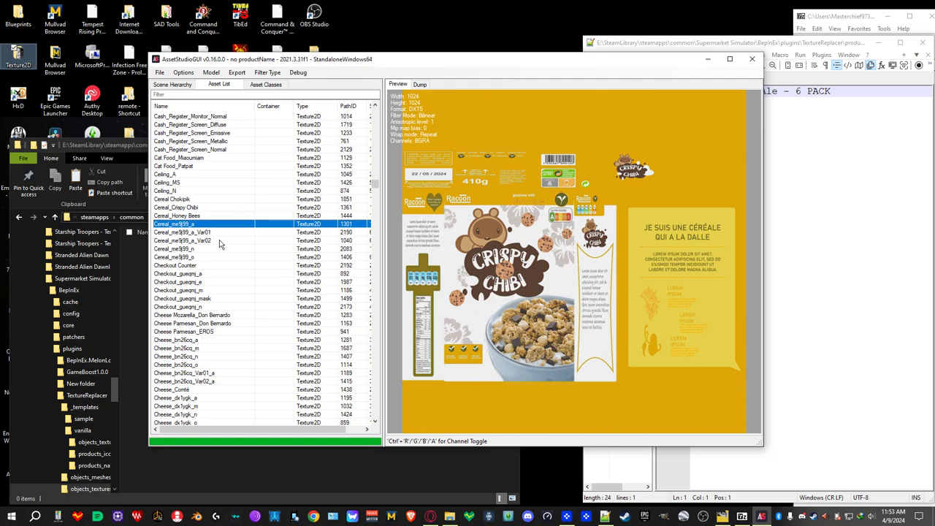
click(210, 233)
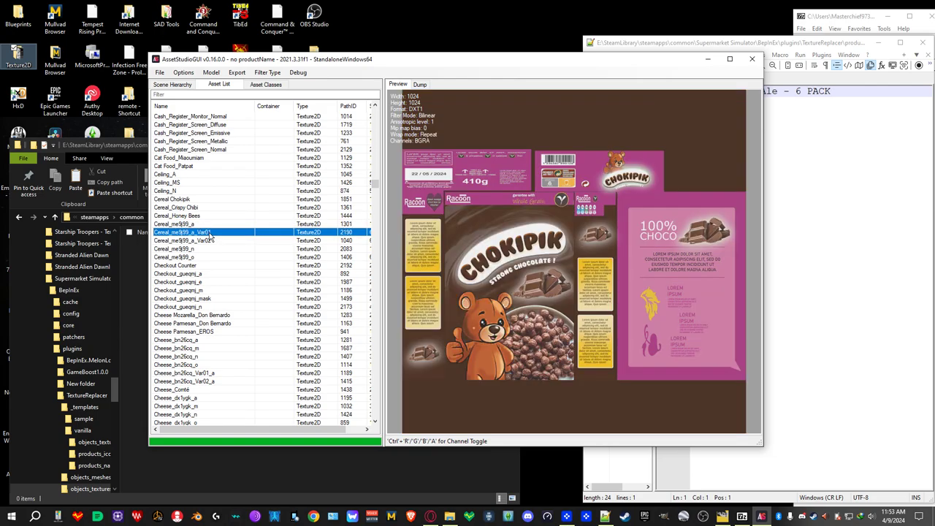
click(211, 241)
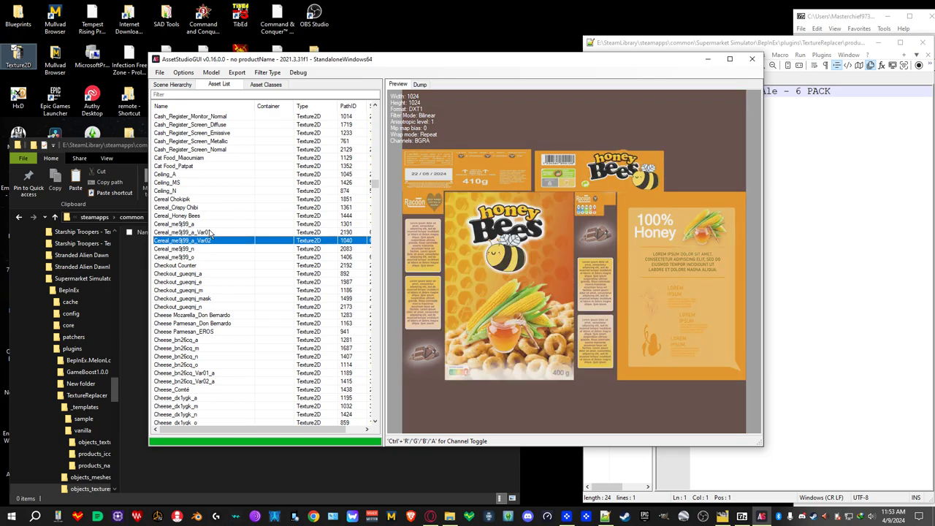
click(211, 233)
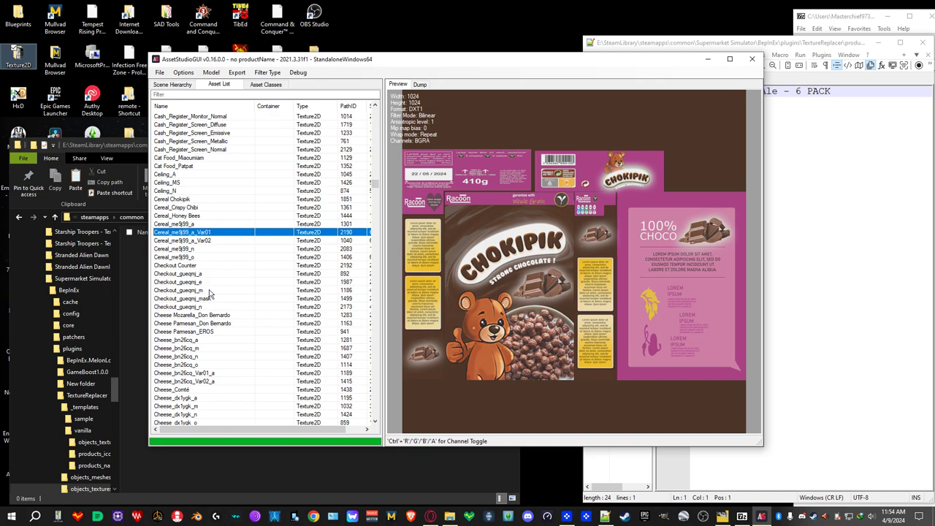
Look through the alphabetical texture list from the cheese entries down to the sugar textures
scroll(209, 306, down, 4)
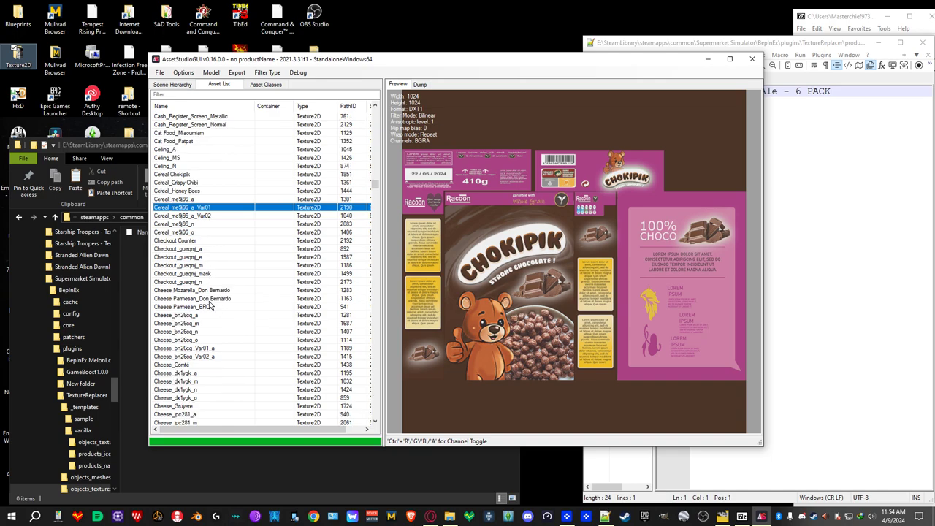
scroll(209, 305, down, 2)
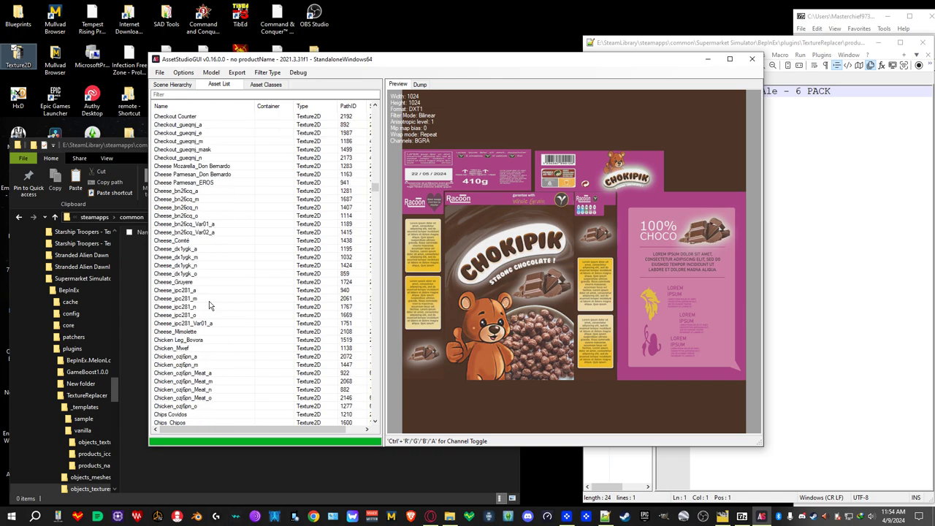
scroll(208, 306, down, 10)
scroll(210, 306, down, 12)
scroll(215, 306, down, 15)
scroll(215, 306, down, 15)
scroll(215, 307, down, 15)
scroll(216, 308, down, 15)
scroll(215, 307, down, 12)
scroll(215, 307, down, 15)
scroll(215, 304, down, 15)
scroll(215, 304, down, 15)
scroll(264, 313, down, 15)
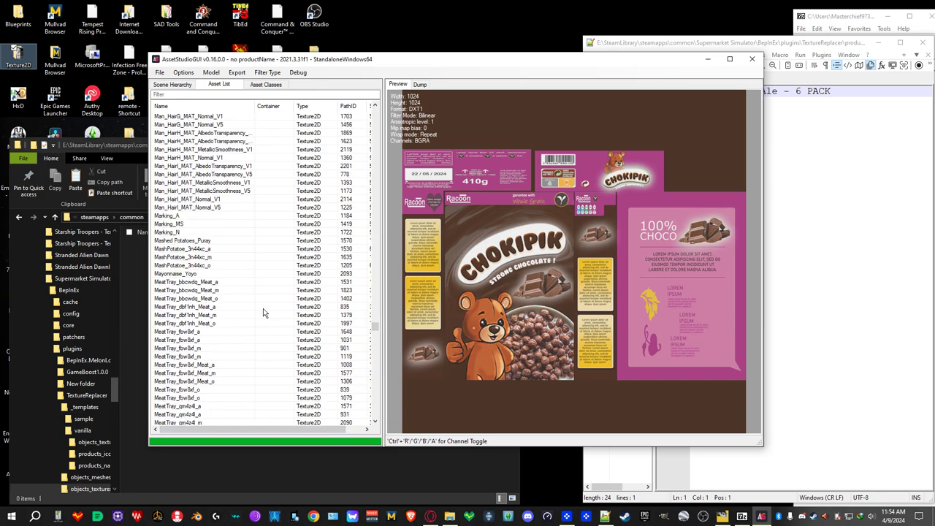
scroll(264, 312, down, 15)
scroll(264, 312, down, 15)
scroll(264, 312, down, 12)
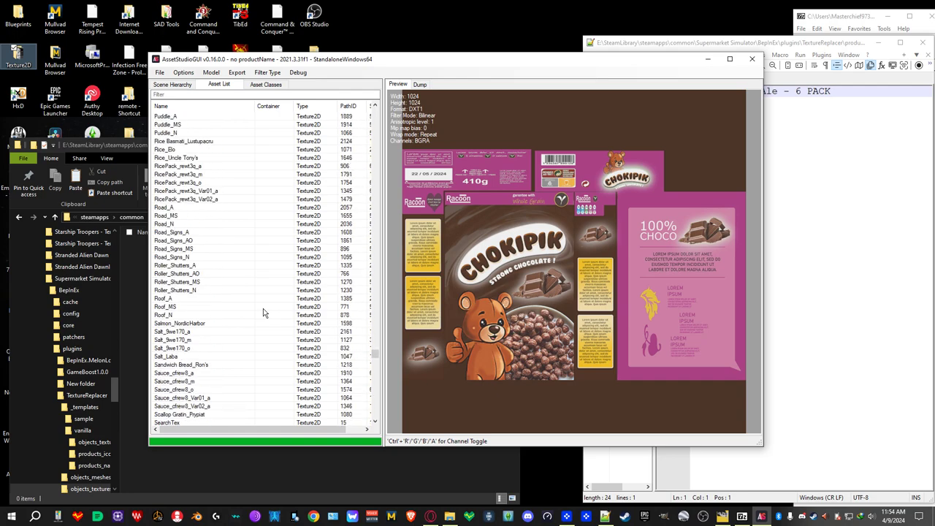
scroll(247, 350, down, 5)
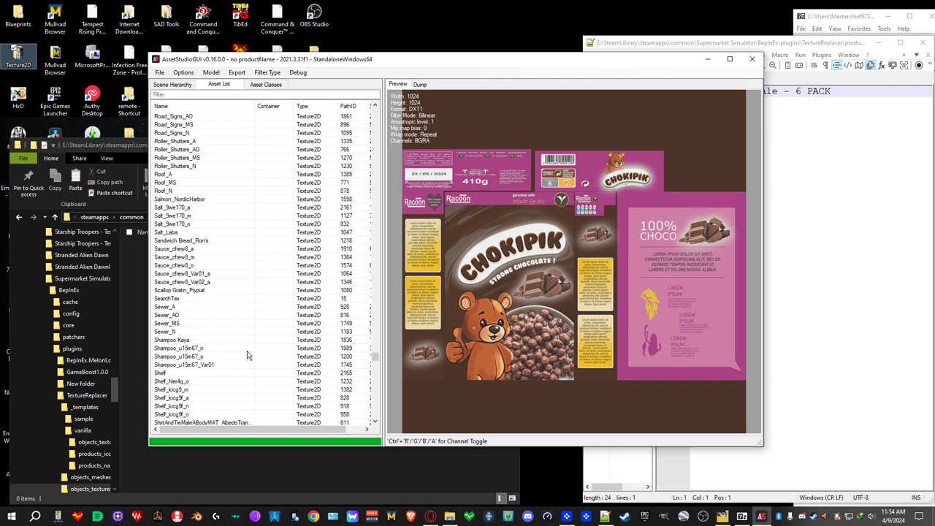
scroll(247, 354, down, 5)
scroll(229, 330, down, 10)
scroll(229, 331, down, 12)
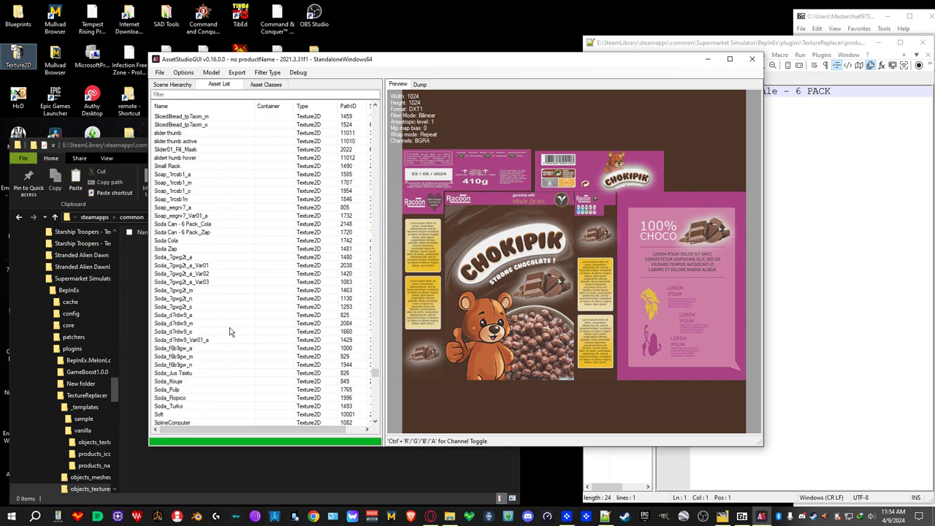
scroll(230, 331, down, 15)
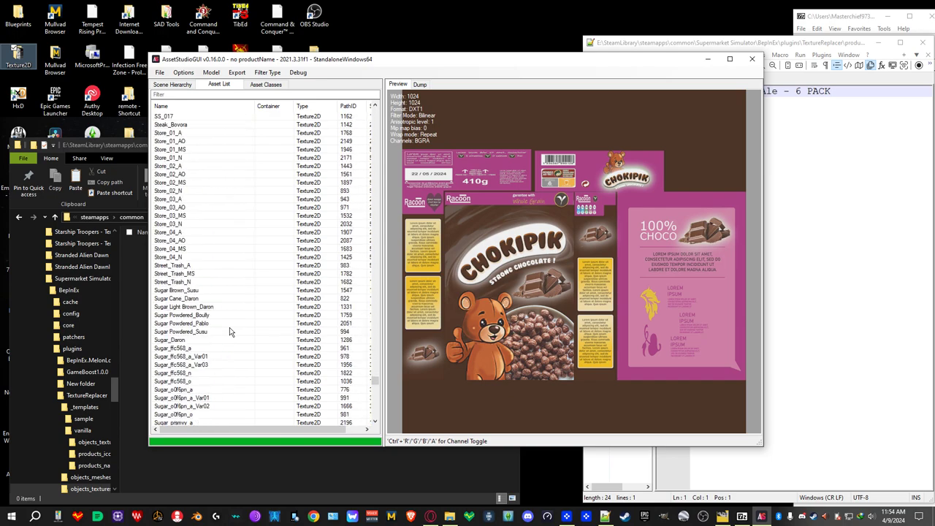
scroll(230, 331, down, 3)
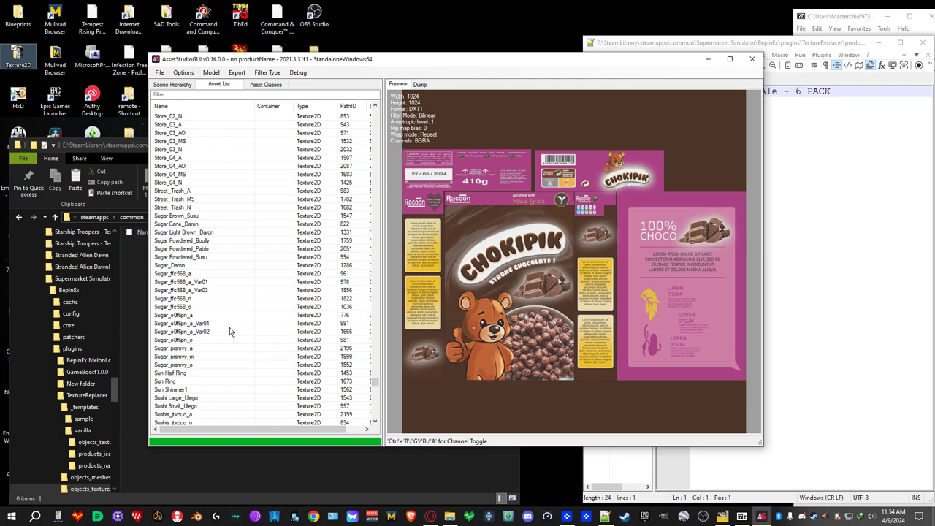
Preview the sugar packaging textures Sugar_o0f6pn_a, Sugar_o0f6pn_a_Var01 and Sugar_o0f6pn_a_Var02, ending with the Var02 texture selected
click(176, 315)
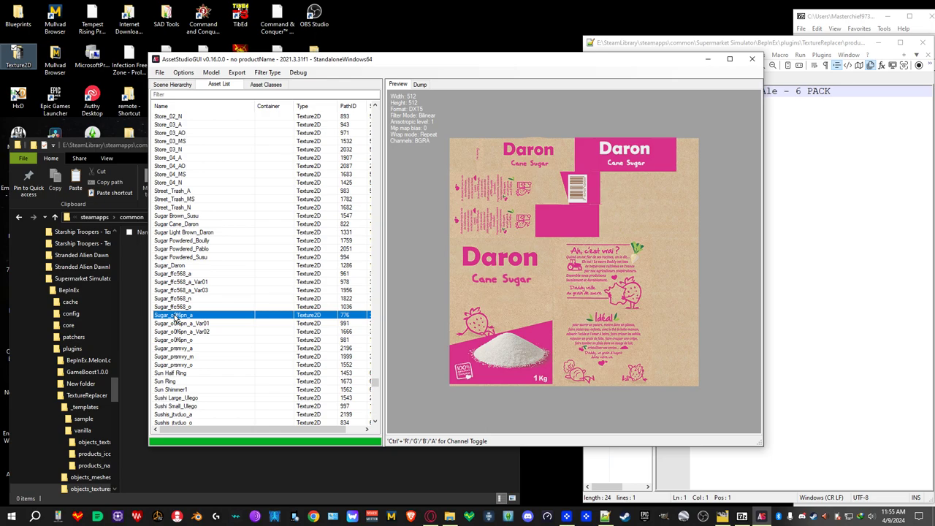
ctrl+click(176, 316)
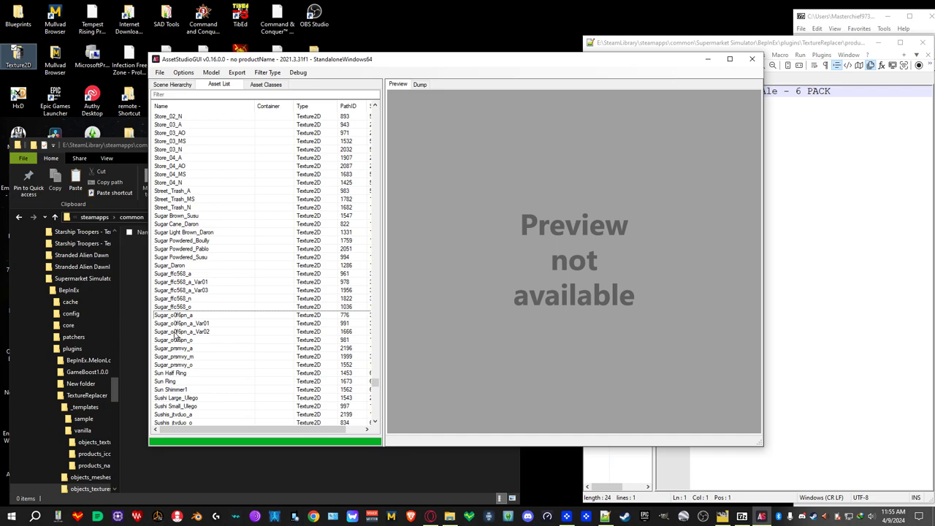
click(169, 324)
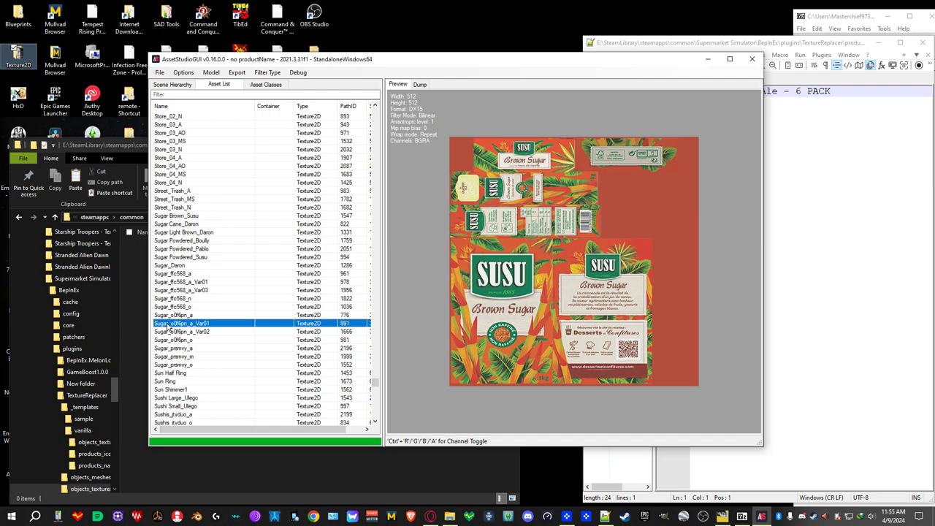
ctrl+click(168, 326)
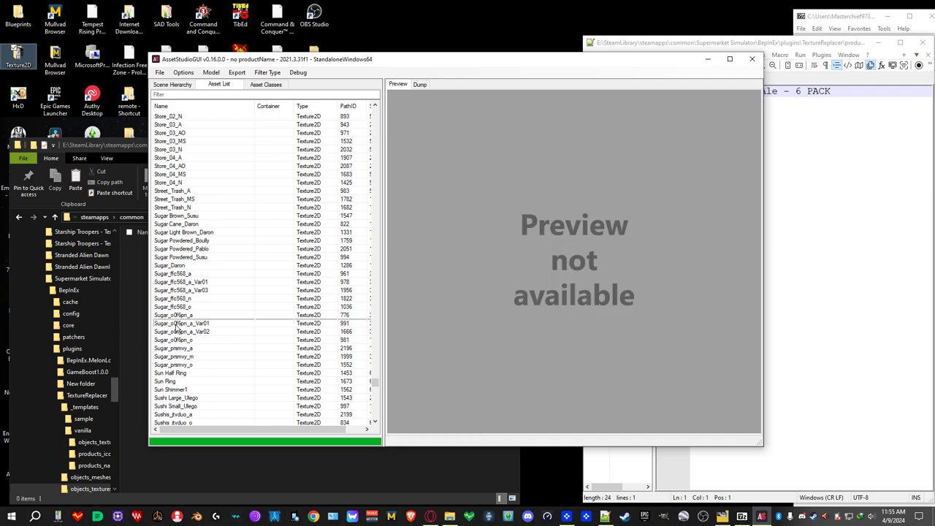
click(176, 333)
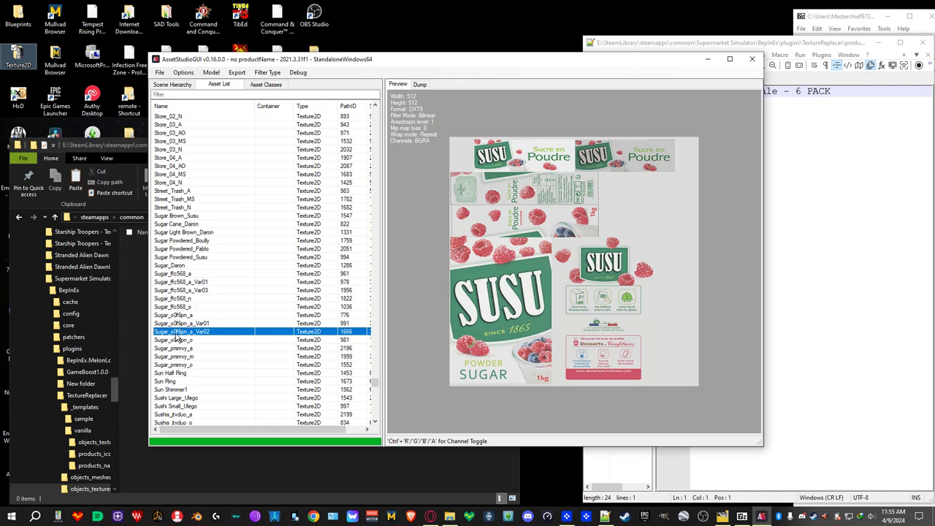
Export the selected sugar packaging assets to the TextureReplacer folder under Supermarket Simulator\BepInEx\plugins
right_click(178, 336)
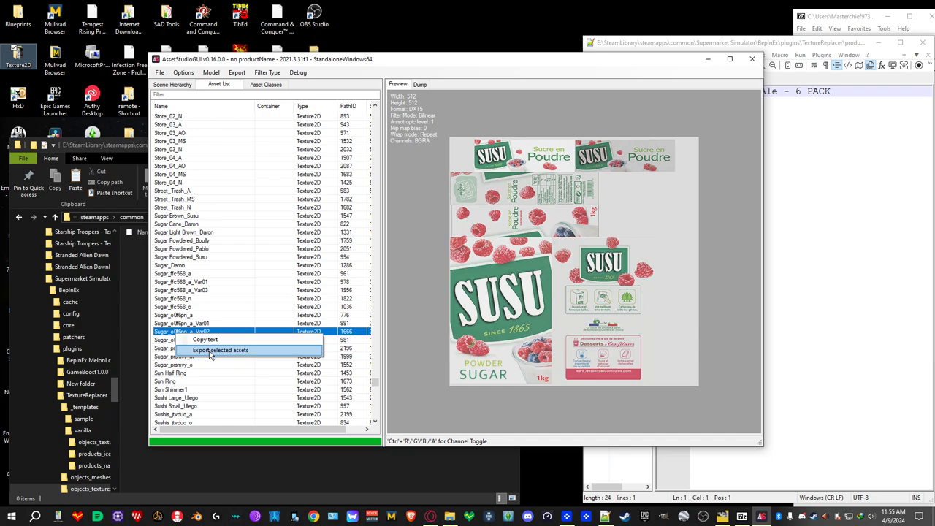
click(209, 351)
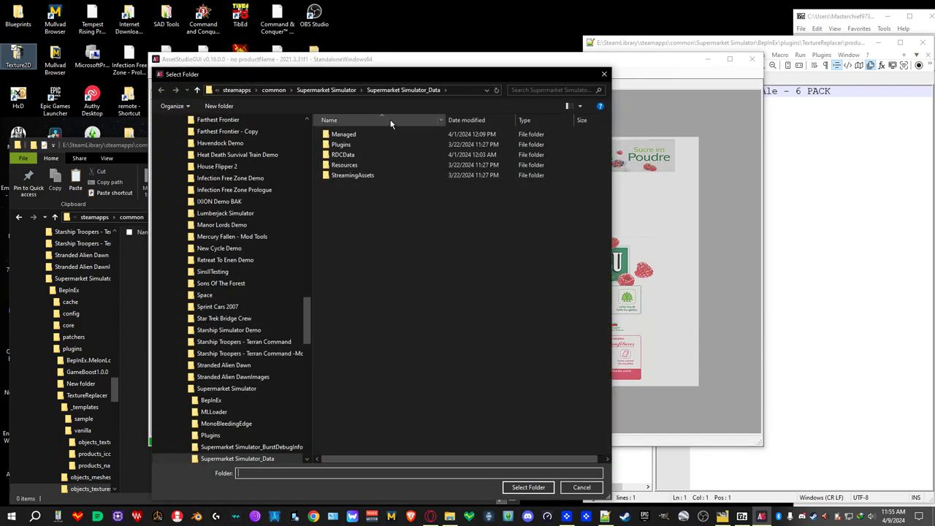
click(327, 89)
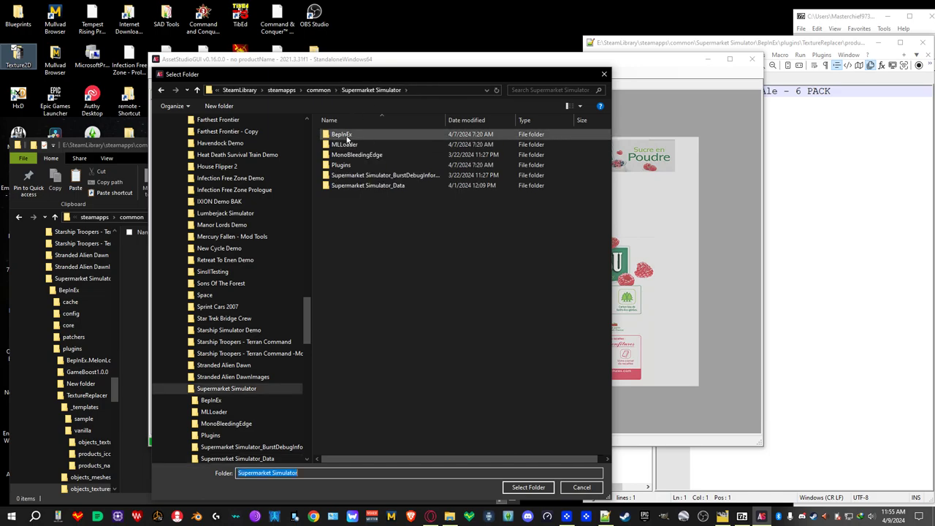
double_click(346, 136)
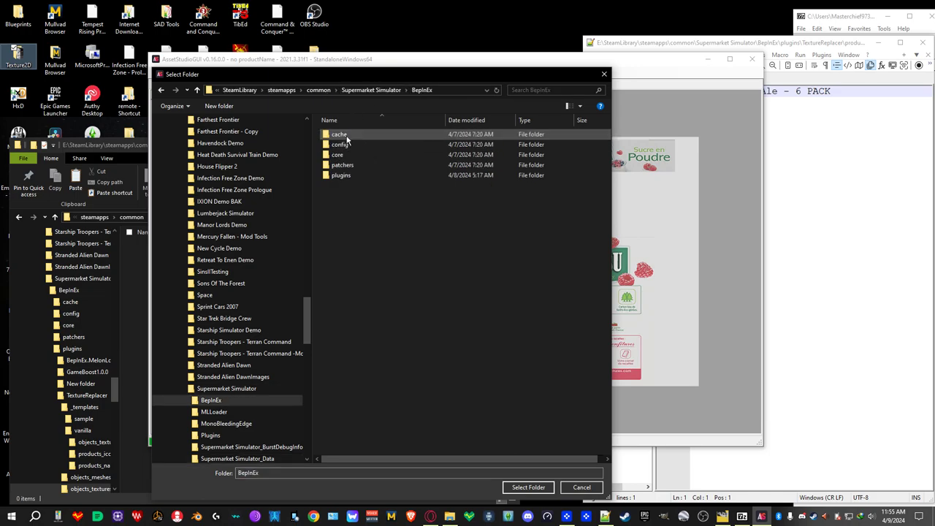
double_click(348, 177)
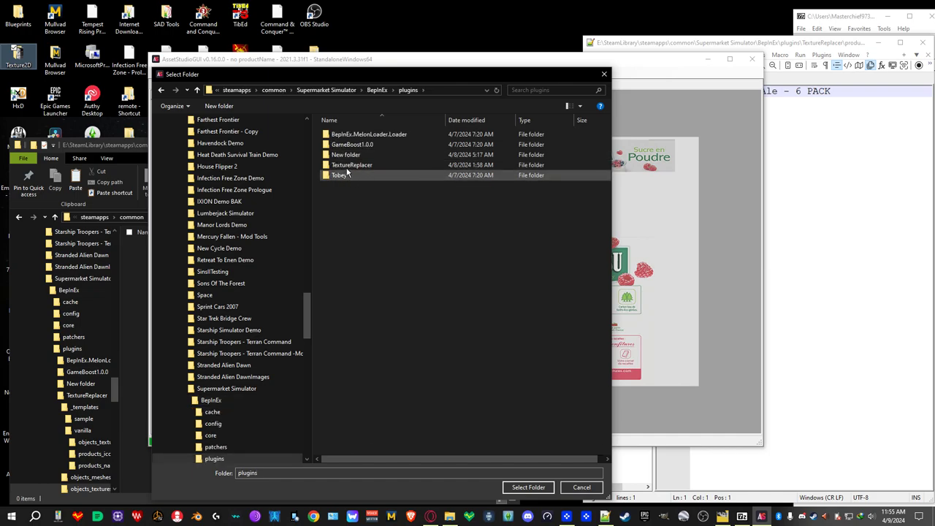
click(348, 167)
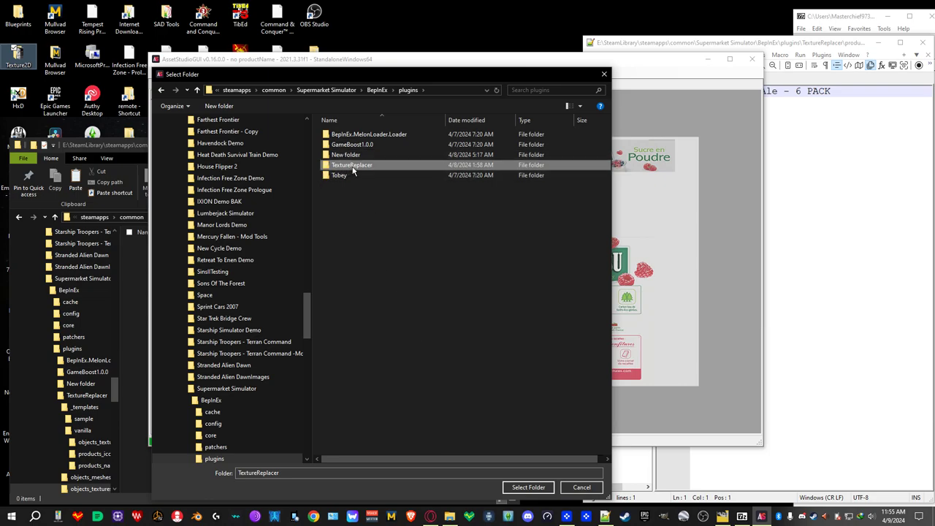
click(526, 487)
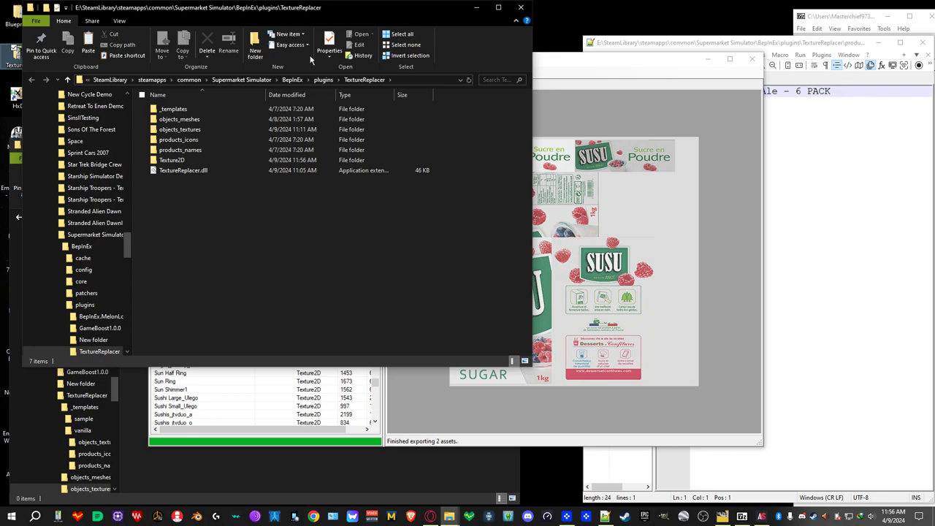
Move the newly opened export folder window aside and go up from objects_textures to TextureReplacer in the other File Explorer window
drag(296, 9, 581, 53)
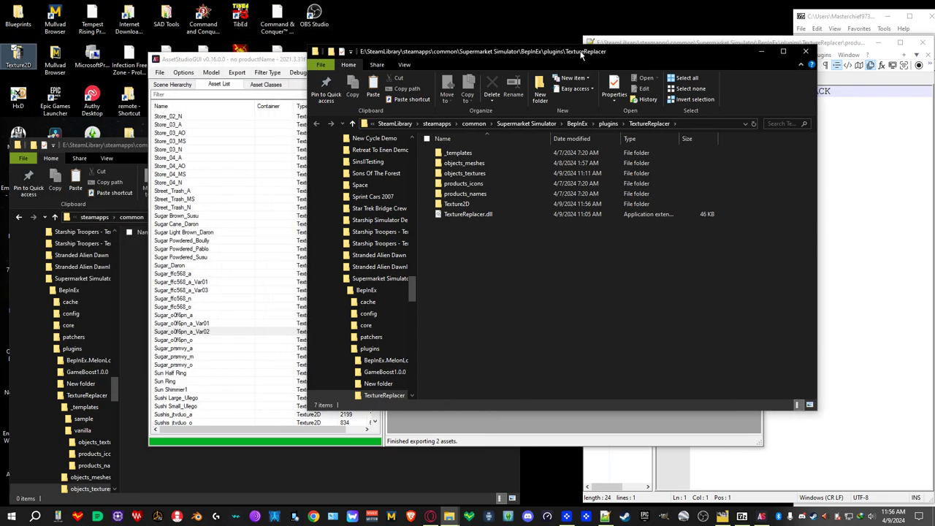
click(134, 150)
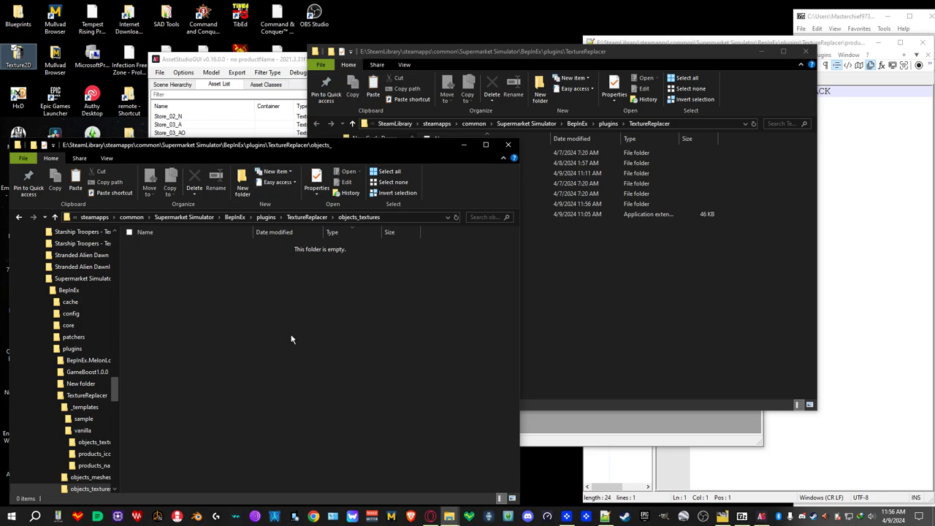
click(307, 217)
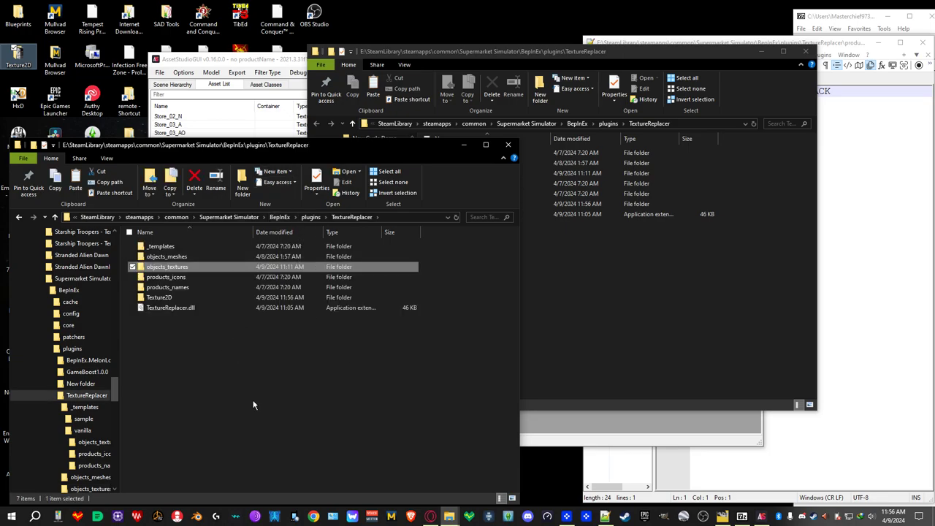
Open the exported Texture2D folder in one File Explorer window and TextureReplacer's objects_textures folder in the other
click(600, 337)
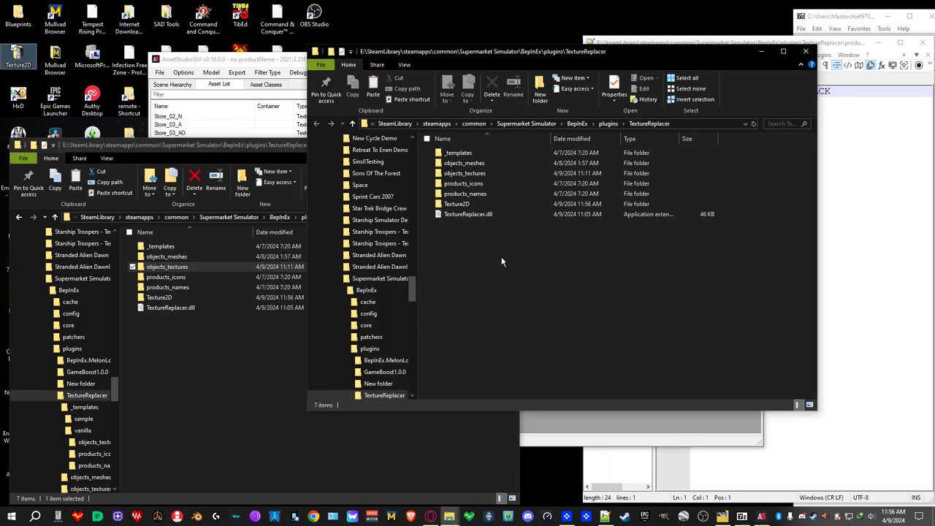
double_click(456, 204)
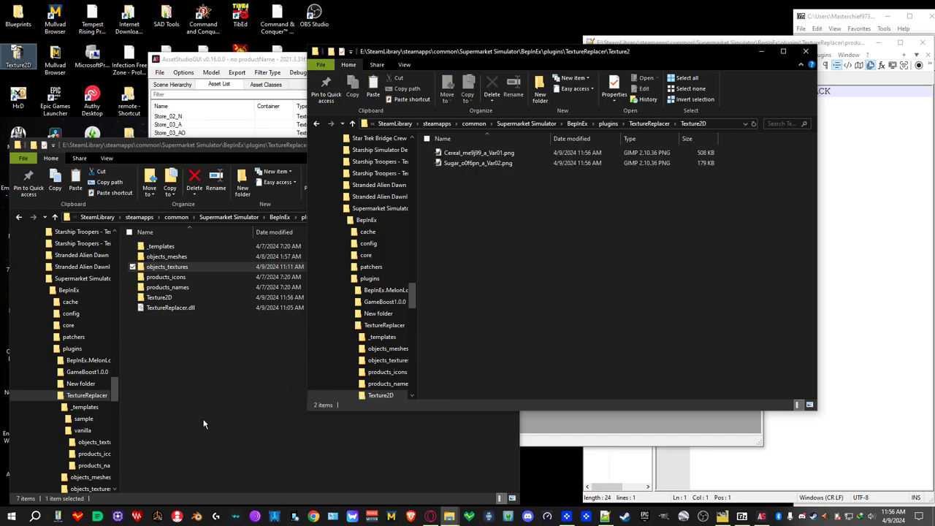
click(221, 439)
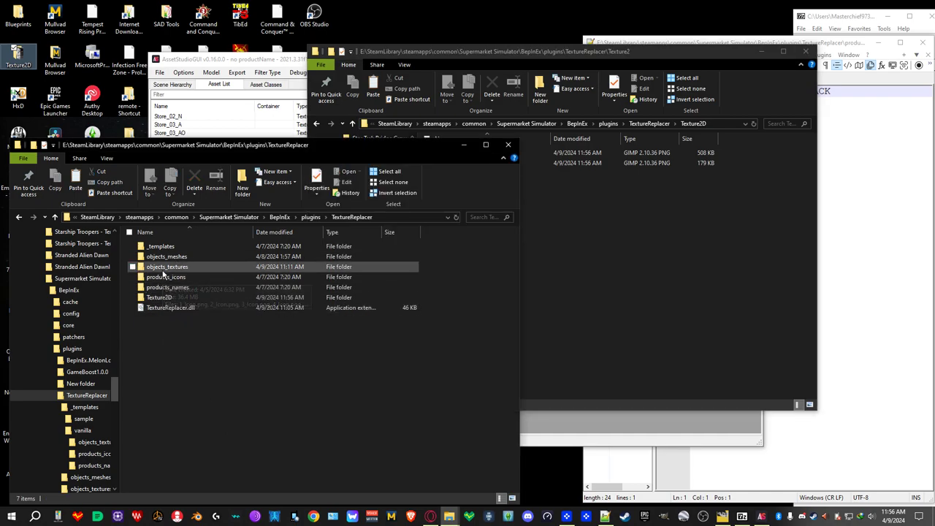
click(312, 218)
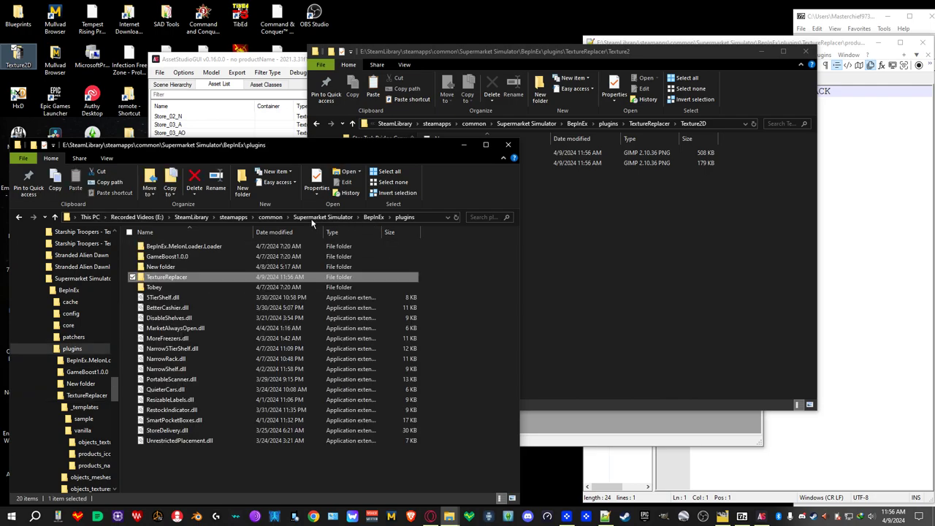
double_click(166, 282)
double_click(166, 269)
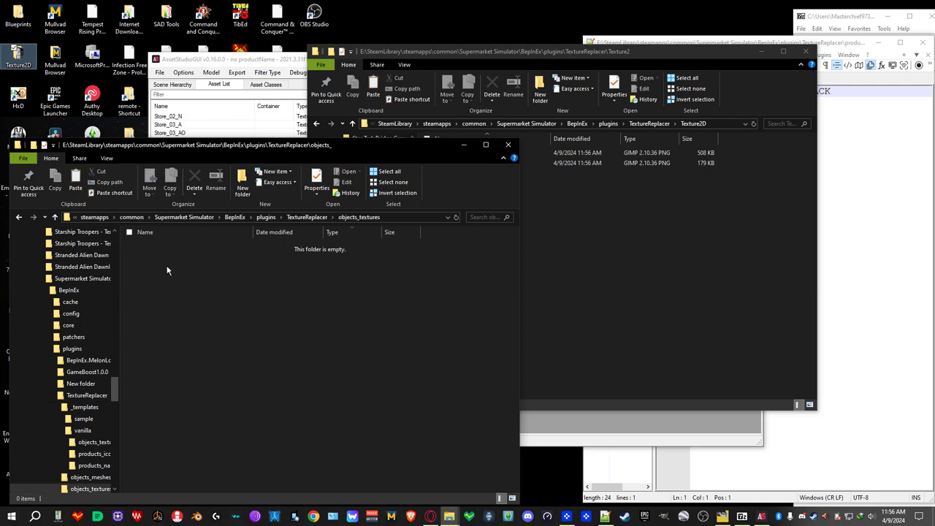
Move Cereal_me9j99_a_Var01.png and Sugar_o0f6pn_a_Var02.png from Texture2D into objects_textures, and close the Texture2D window
click(683, 370)
drag(482, 241, 183, 359)
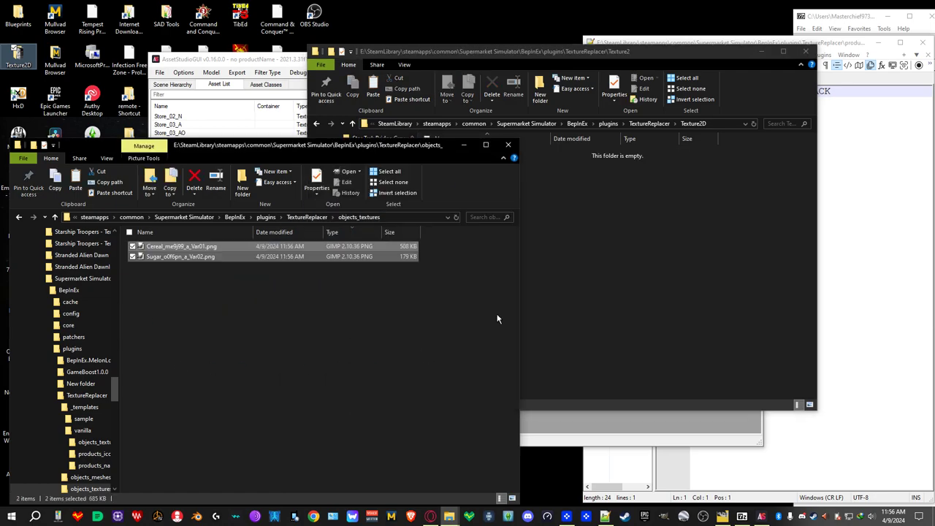
click(648, 316)
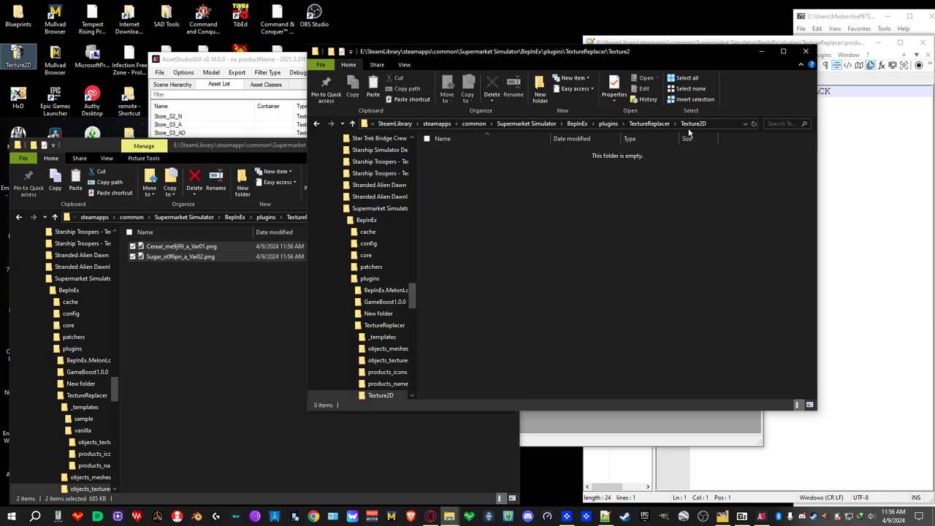
click(808, 52)
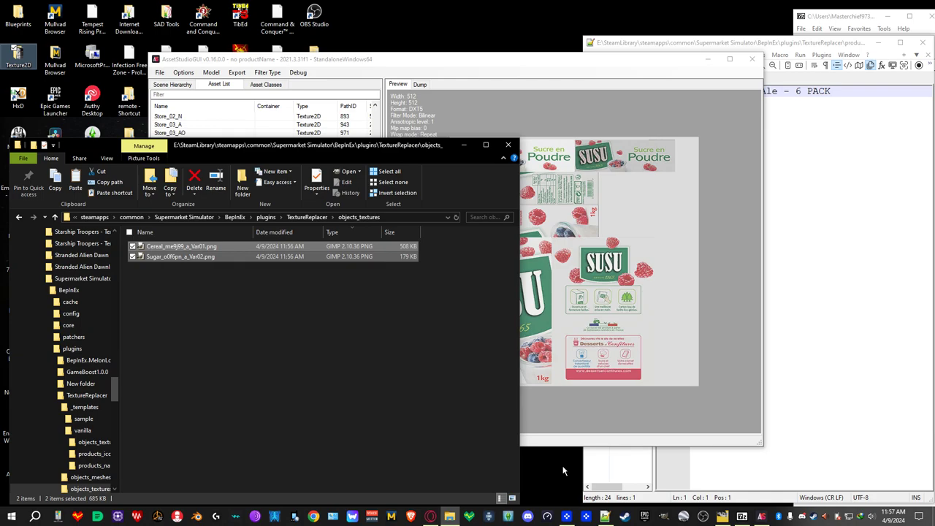
Open Cereal_me9j99_a_Var01.png and Sugar_o0f6pn_a_Var02.png from objects_textures in GIMP and bring GIMP to the front
click(161, 292)
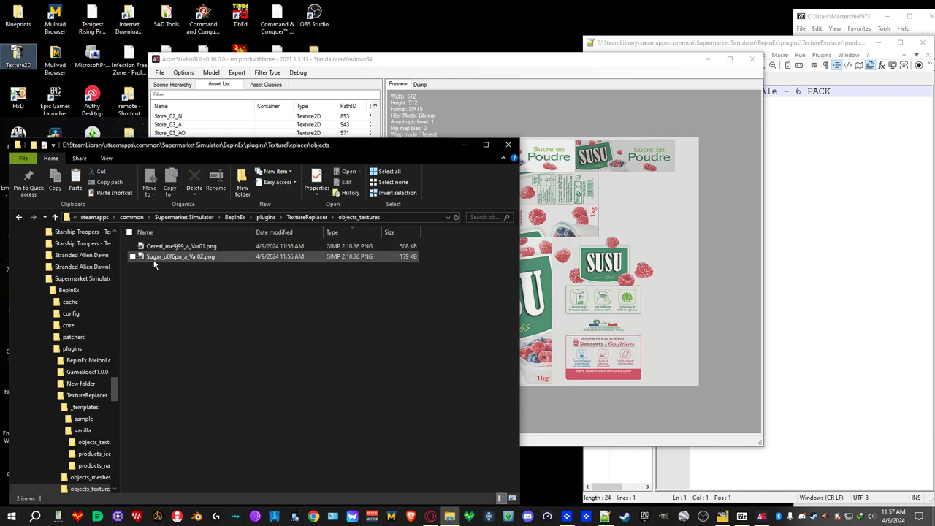
double_click(155, 247)
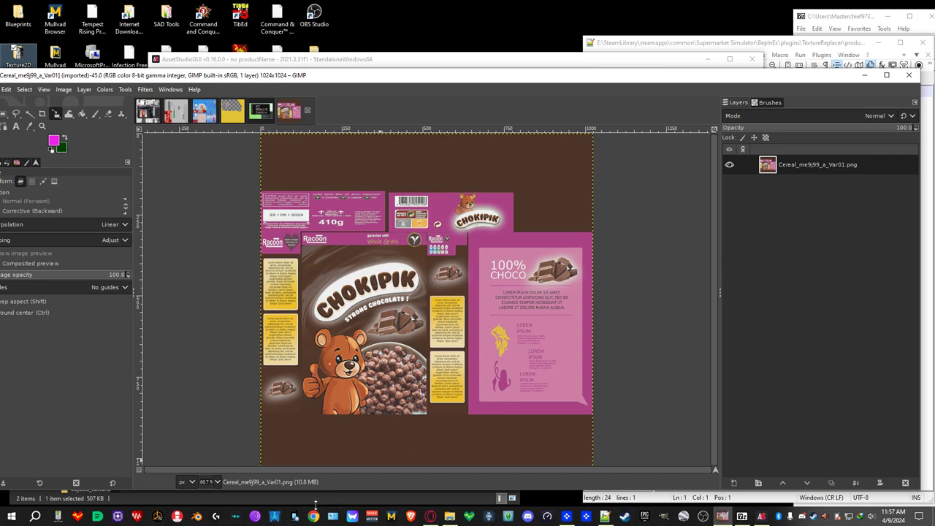
key(alt+Tab)
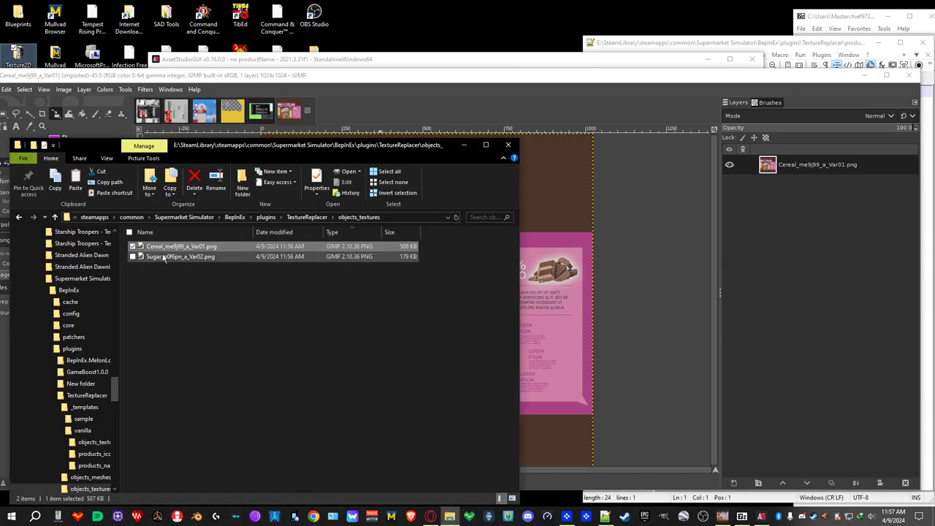
double_click(163, 259)
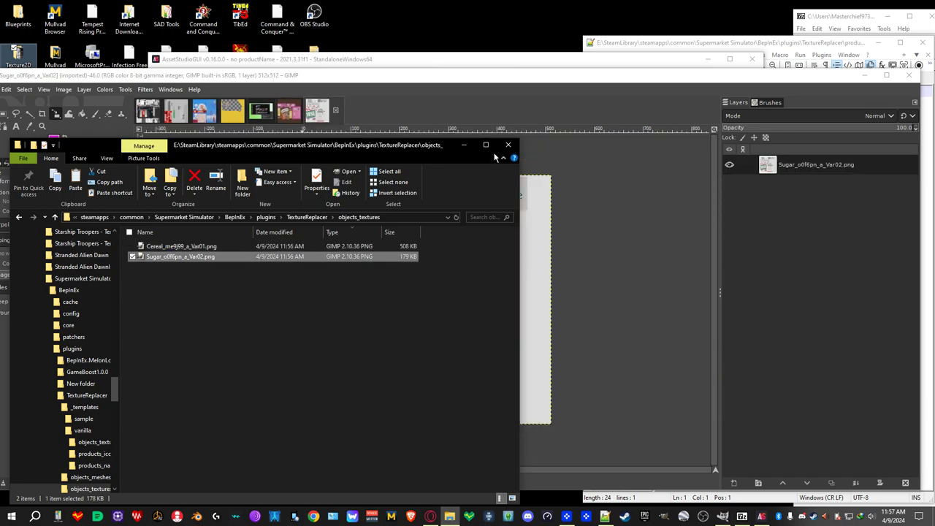
click(461, 77)
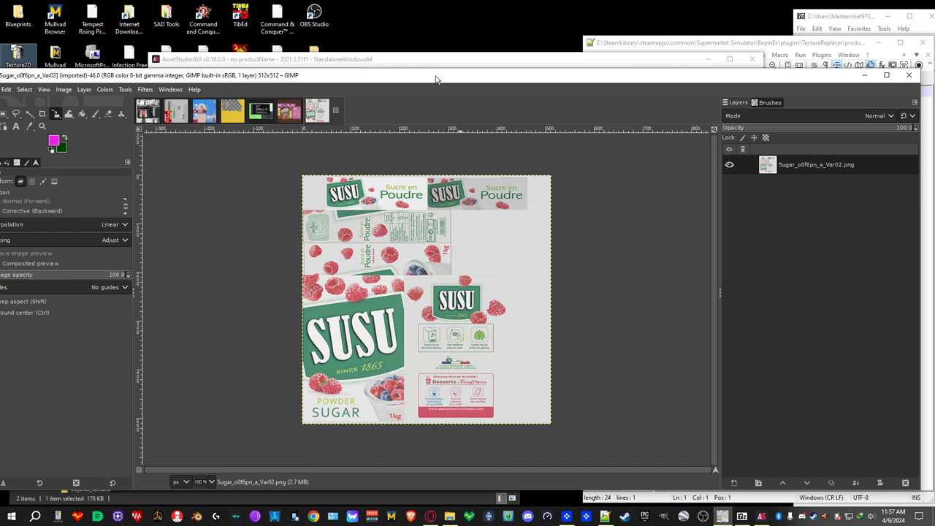
Reposition and resize the GIMP window to fit the screen, and narrow the layers dock to enlarge the canvas area
mouse_move(435, 79)
mouse_down()
mouse_move(451, 83)
mouse_move(432, 83)
mouse_up()
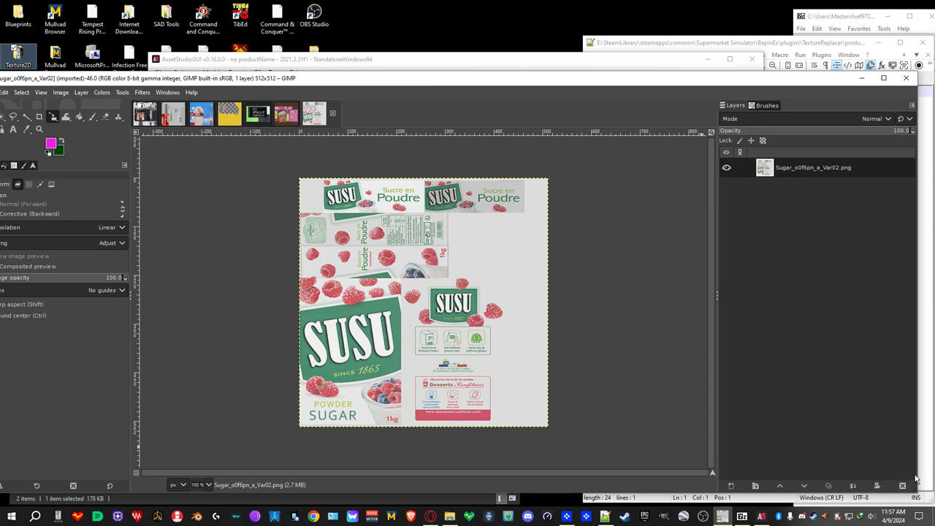
drag(919, 479, 701, 478)
drag(351, 87, 389, 69)
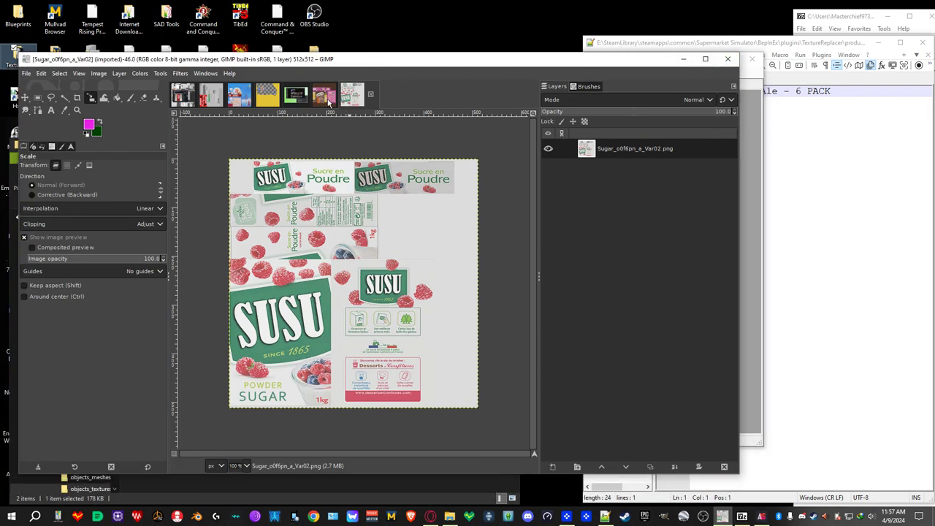
click(325, 95)
click(365, 95)
drag(742, 410, 921, 402)
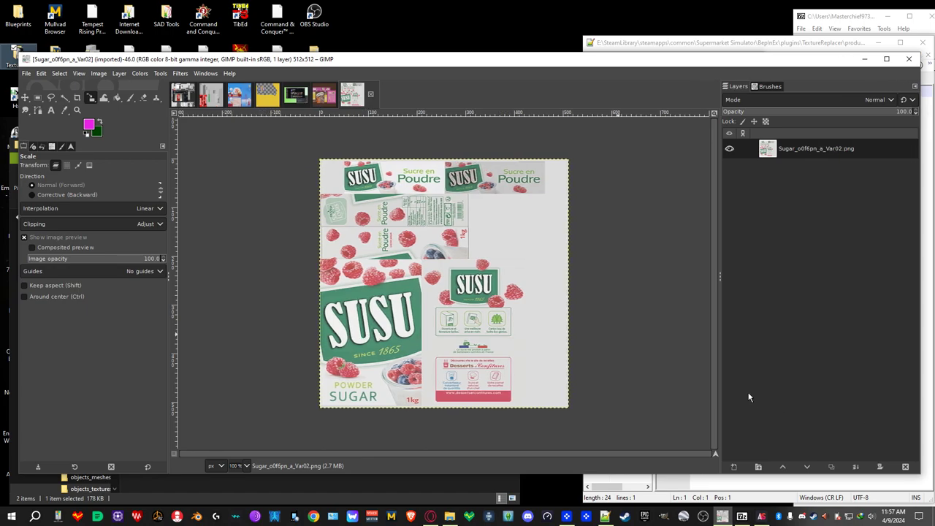
drag(722, 407, 827, 415)
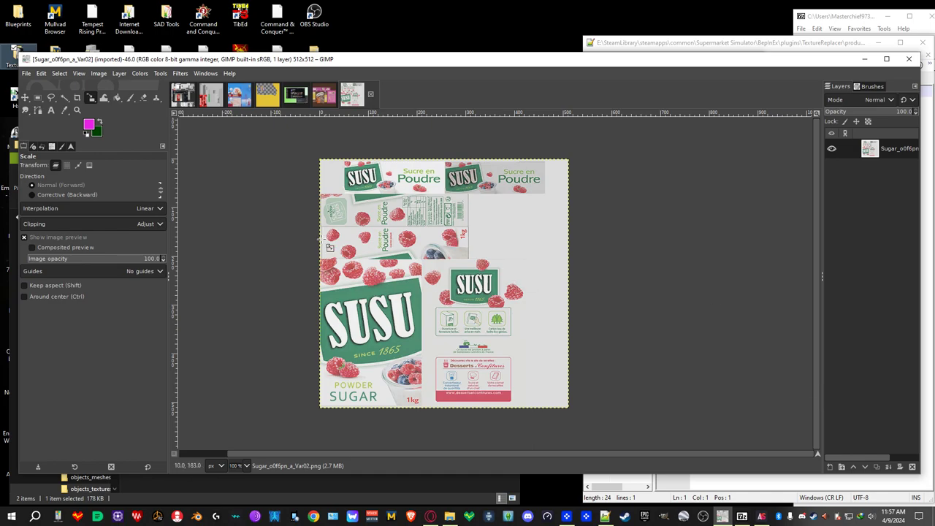
Switch to the Cereal_me9j99_a_Var01 image and activate the Rectangle Select tool on it
click(320, 103)
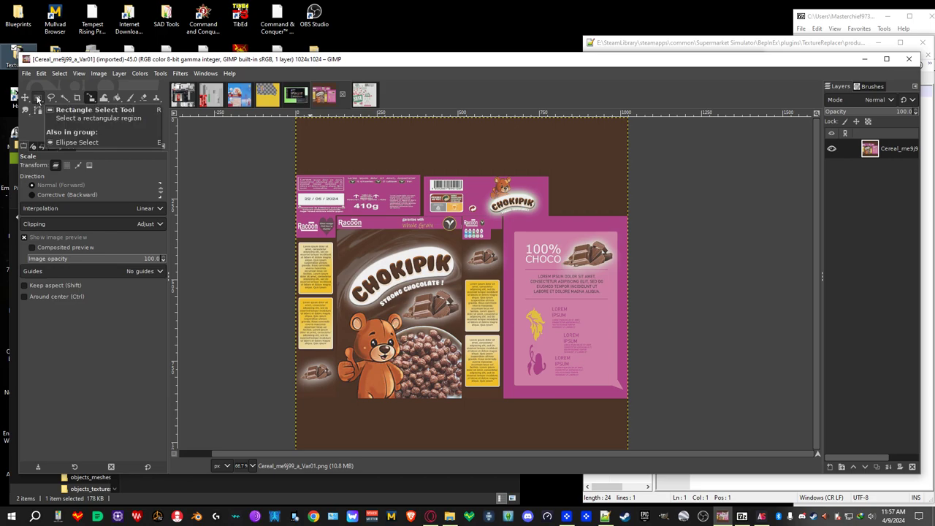
click(37, 100)
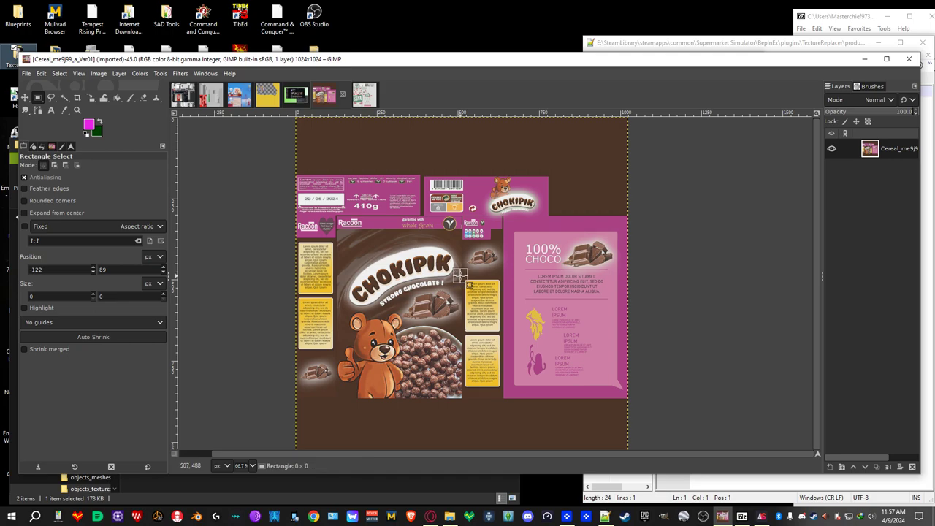
click(516, 160)
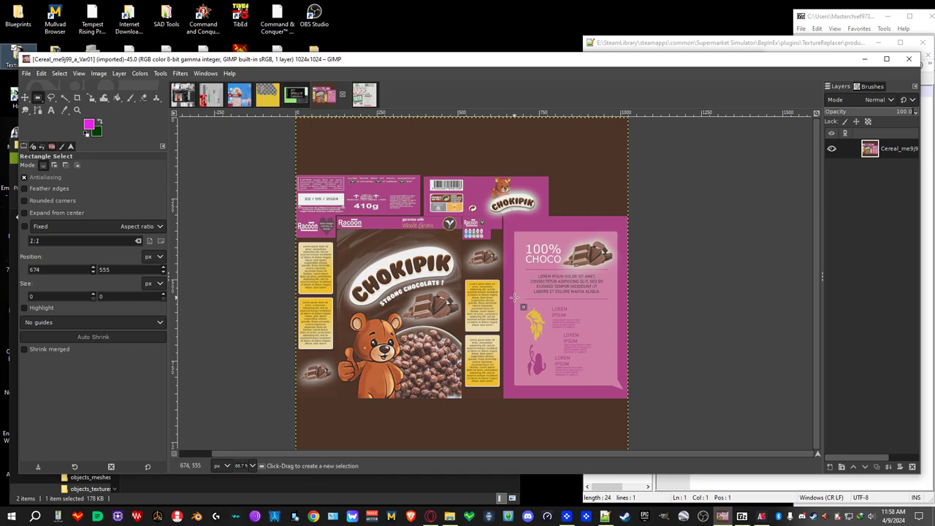
click(377, 211)
click(531, 282)
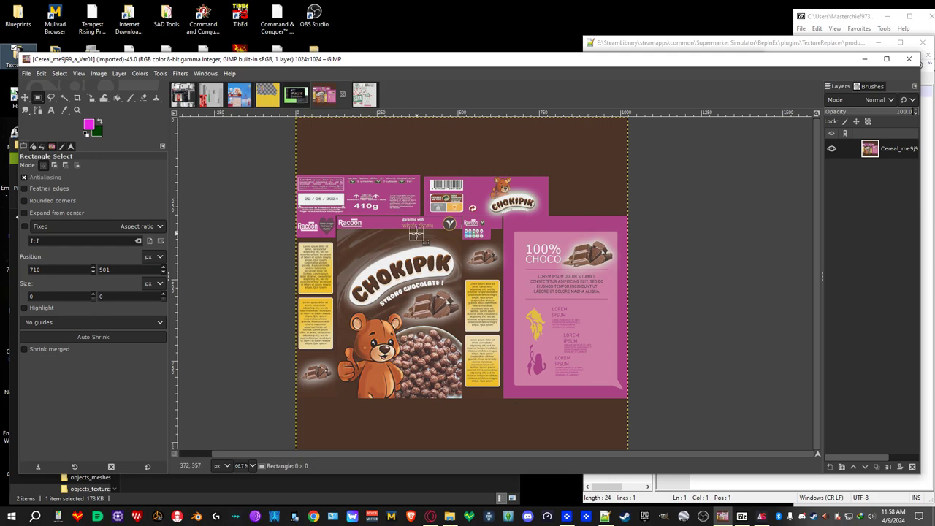
click(563, 228)
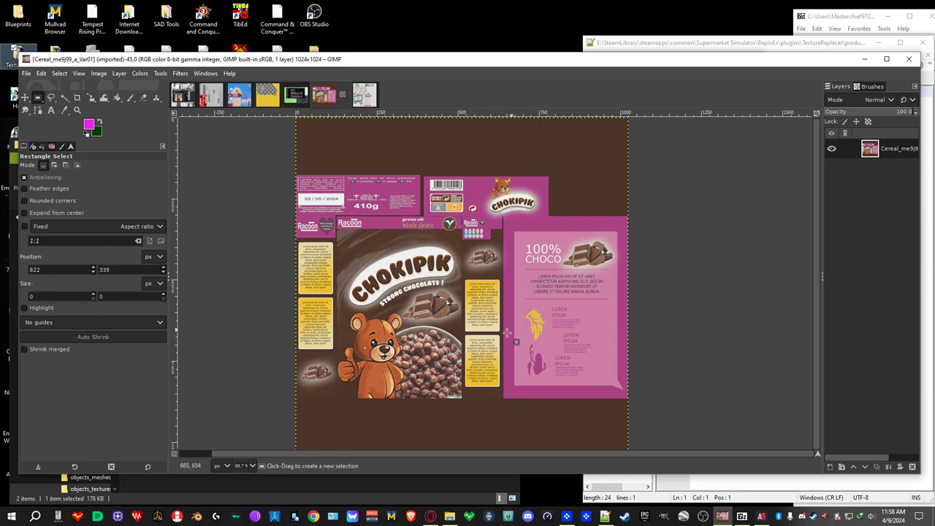
Switch to the Opera browser and search the web for "cereal box pictures" in a new tab
click(430, 516)
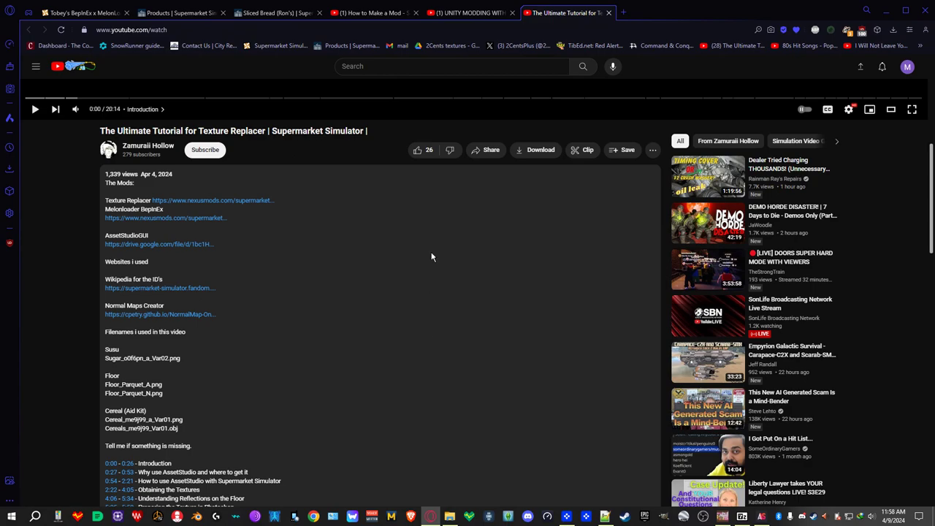
click(624, 16)
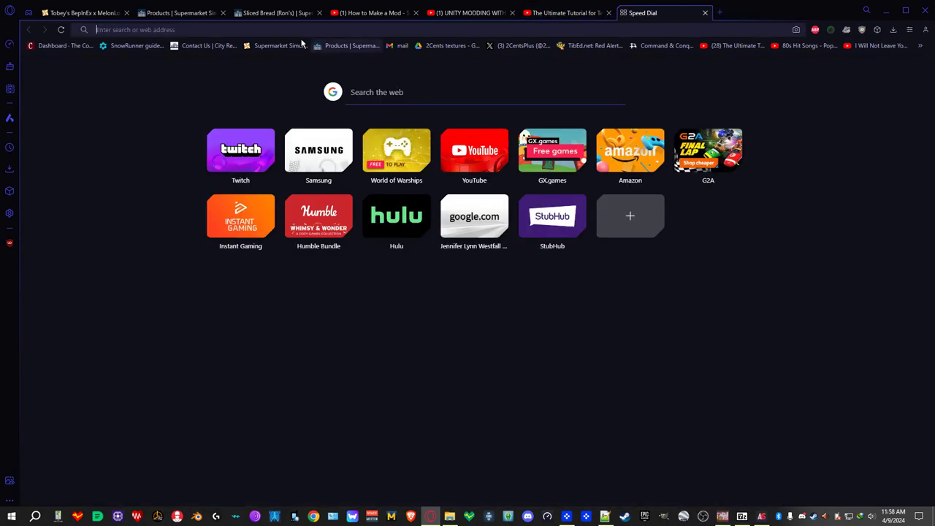
click(278, 33)
text(cea)
key(BackSpace)
text(real)
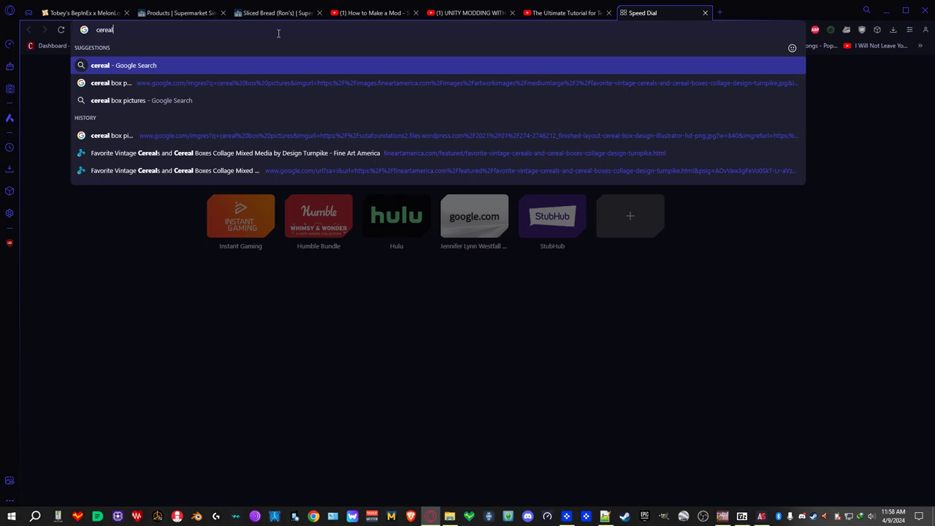
text( box)
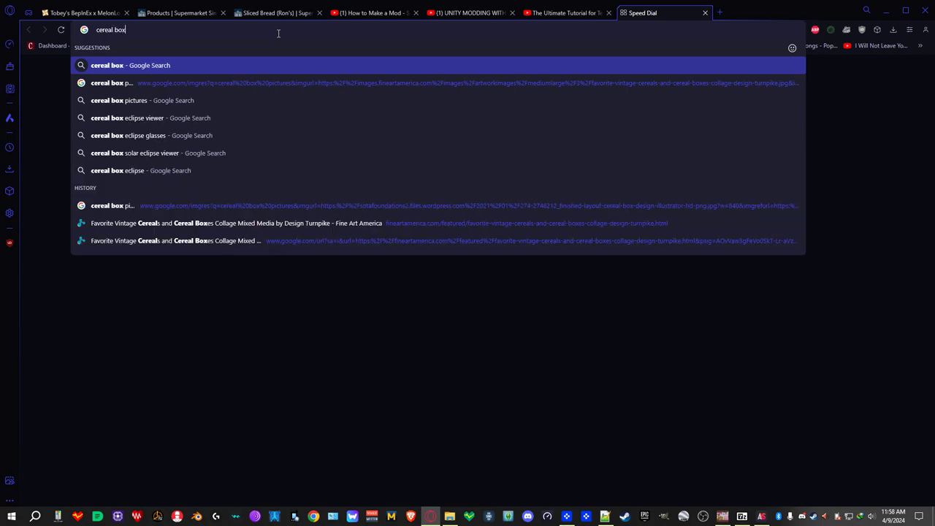
text( pic)
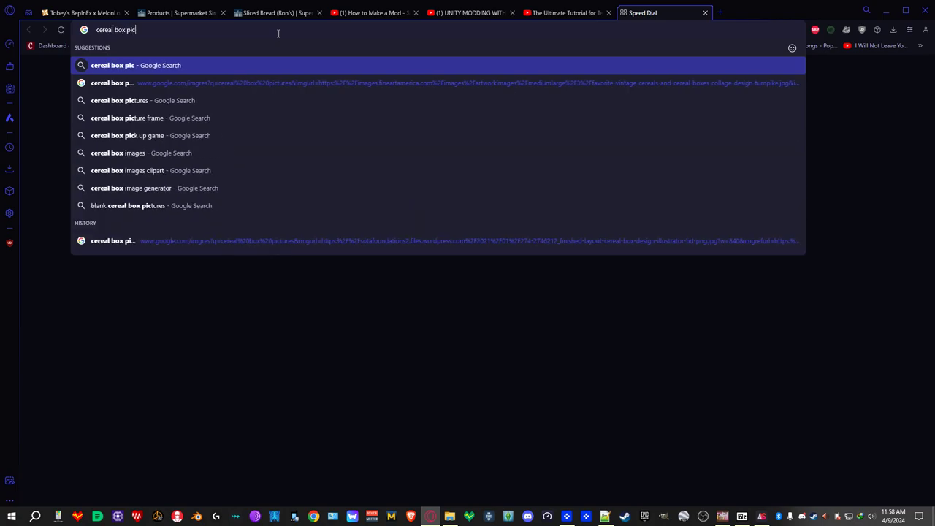
text(tures)
key(Return)
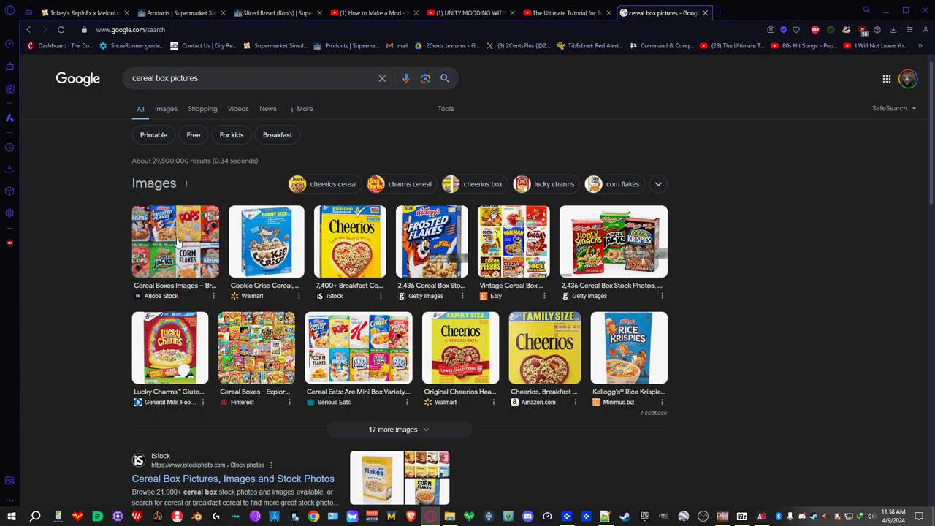
Open the Adobe Stock cereal boxes result and view the enlarged picture of the eight Kellogg's boxes
click(177, 243)
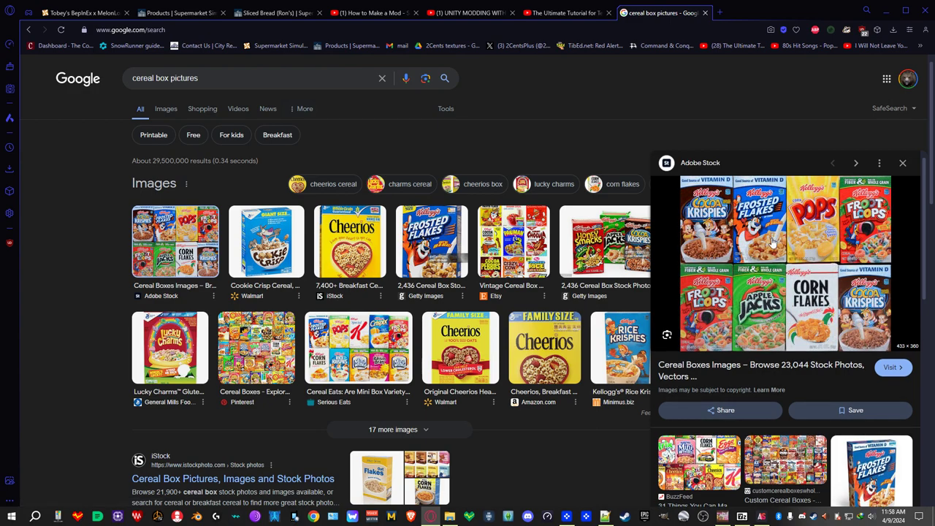
click(773, 243)
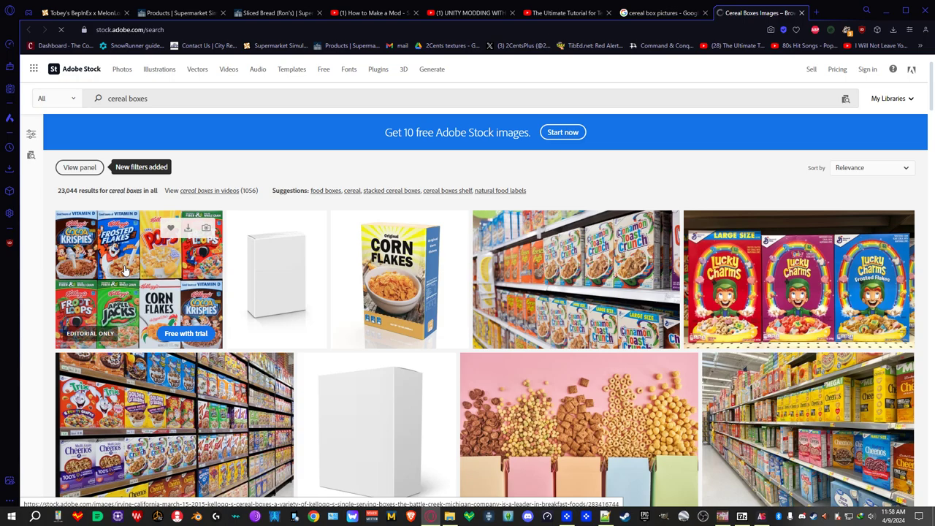
scroll(125, 271, down, 3)
click(138, 128)
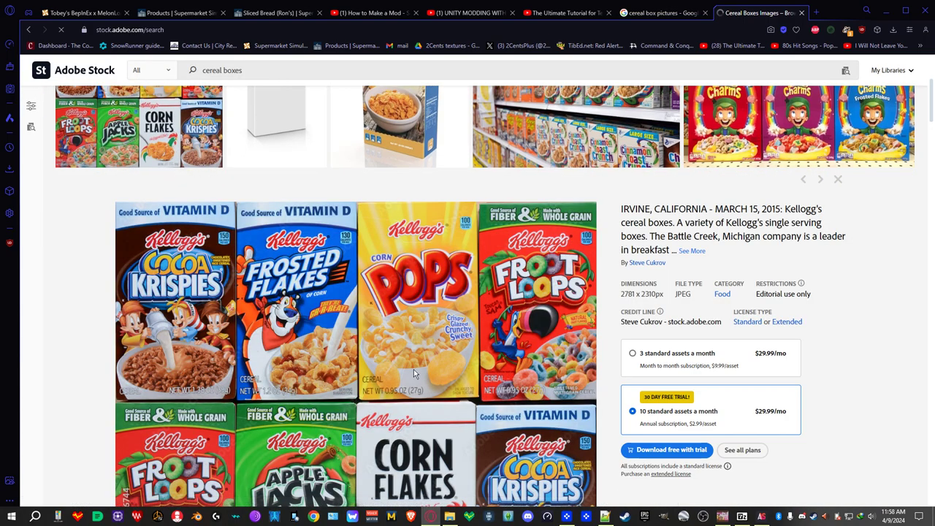
scroll(244, 328, down, 1)
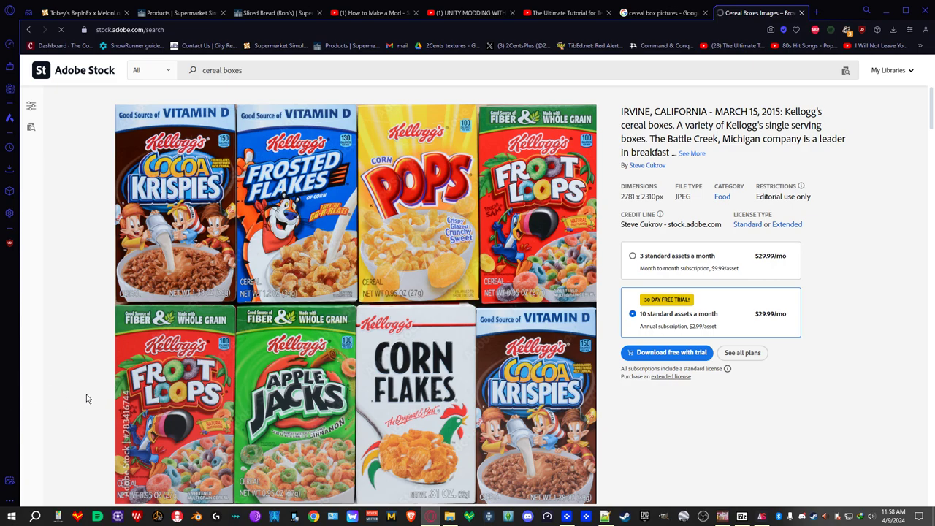
scroll(87, 399, down, 1)
scroll(87, 398, up, 1)
Switch to GIMP and create a new blank image of 1024 × 1024 px
click(720, 471)
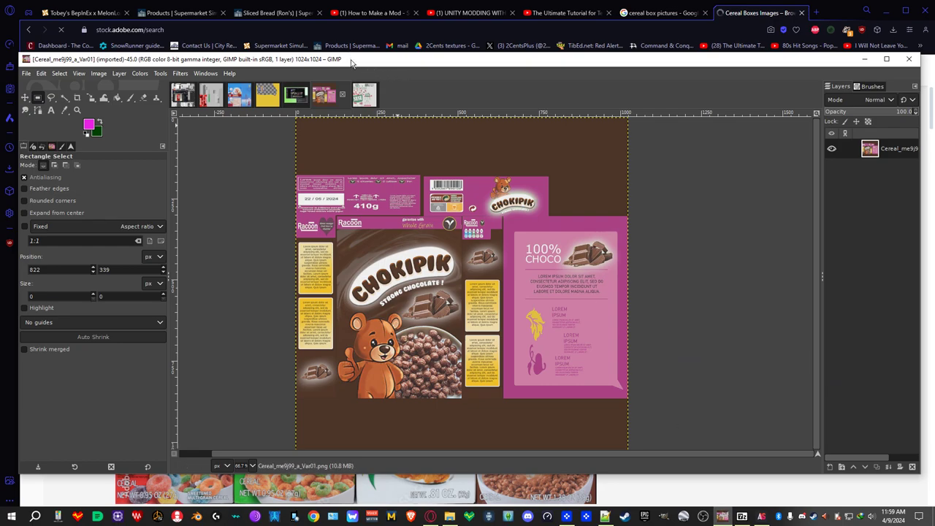
click(26, 74)
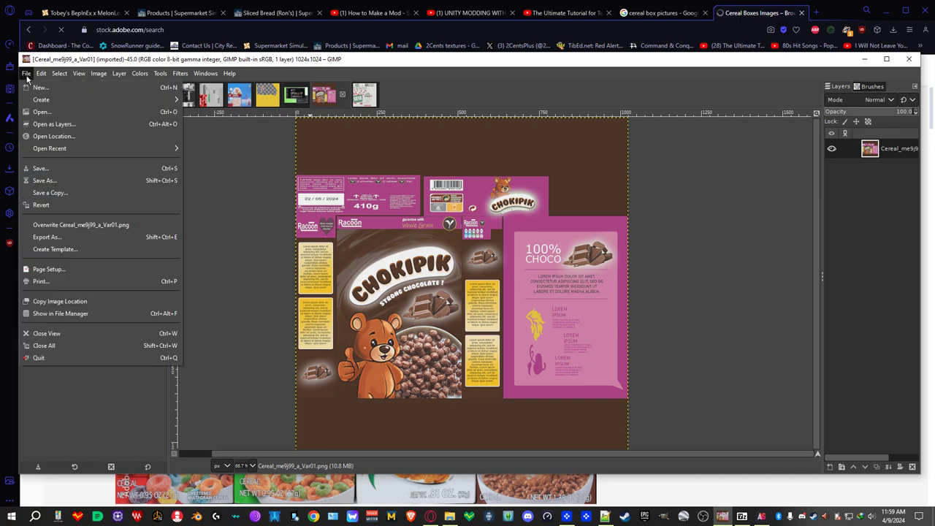
click(38, 87)
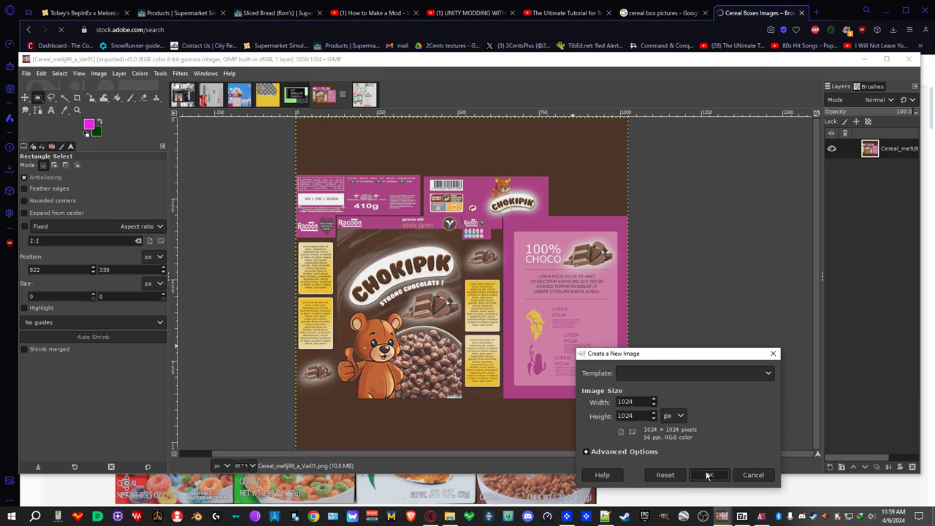
click(709, 475)
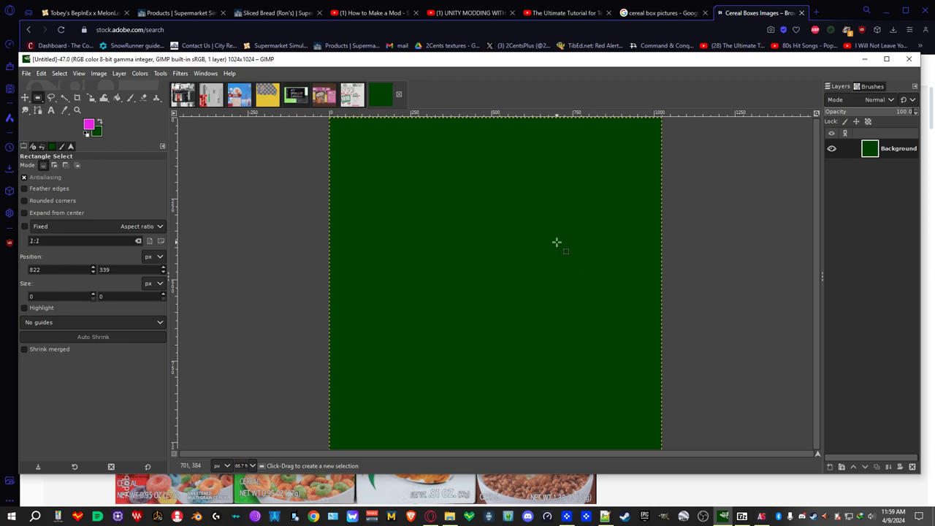
Paste the copied cereal box screenshot, position it so all eight boxes lie within the canvas, and anchor it to the background
key(ctrl)
key(ctrl+v)
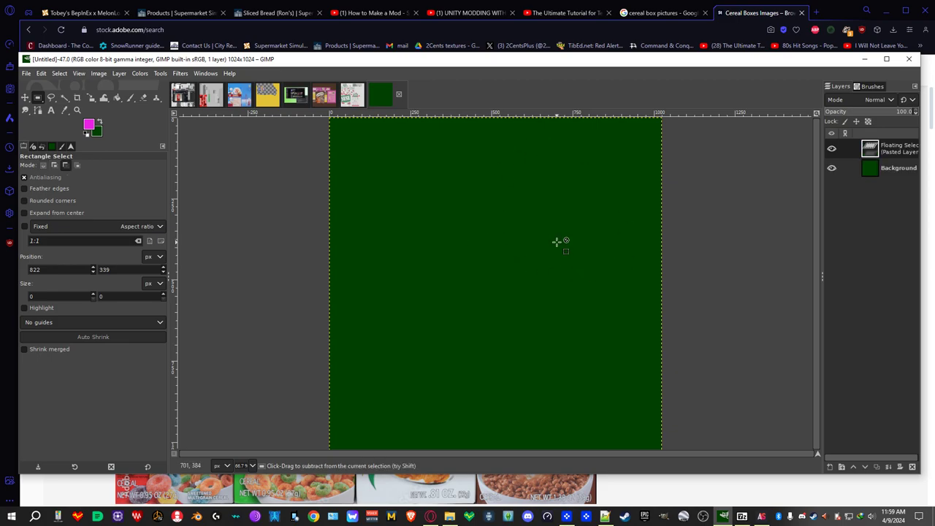
drag(465, 329, 425, 341)
drag(430, 301, 431, 264)
drag(443, 307, 503, 315)
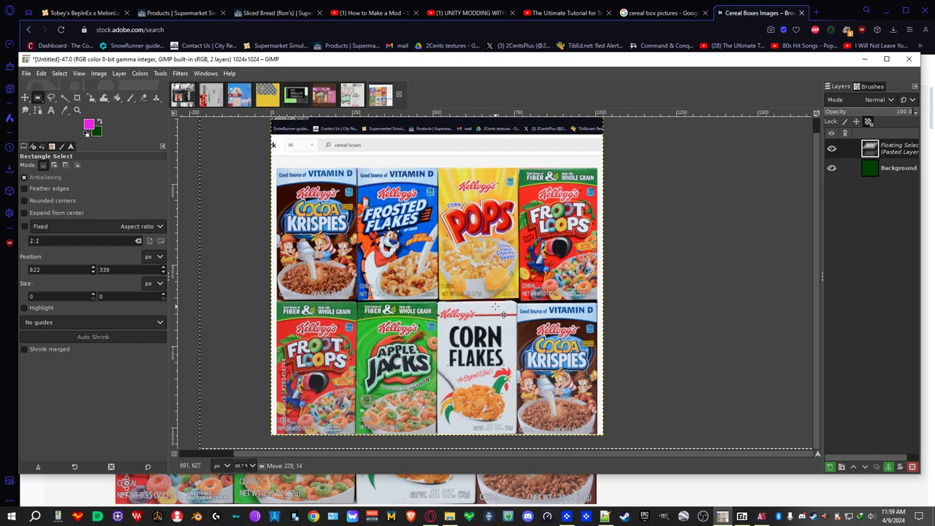
drag(503, 315, 504, 316)
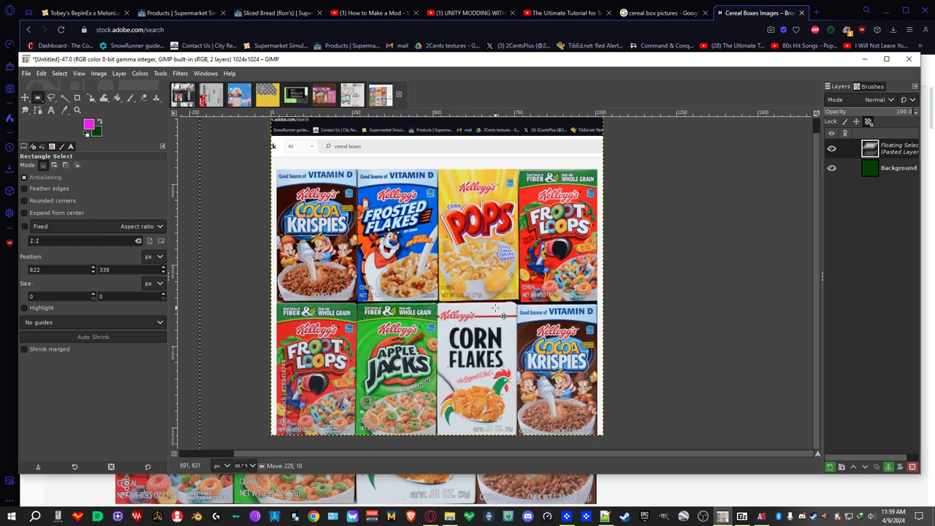
drag(503, 315, 503, 312)
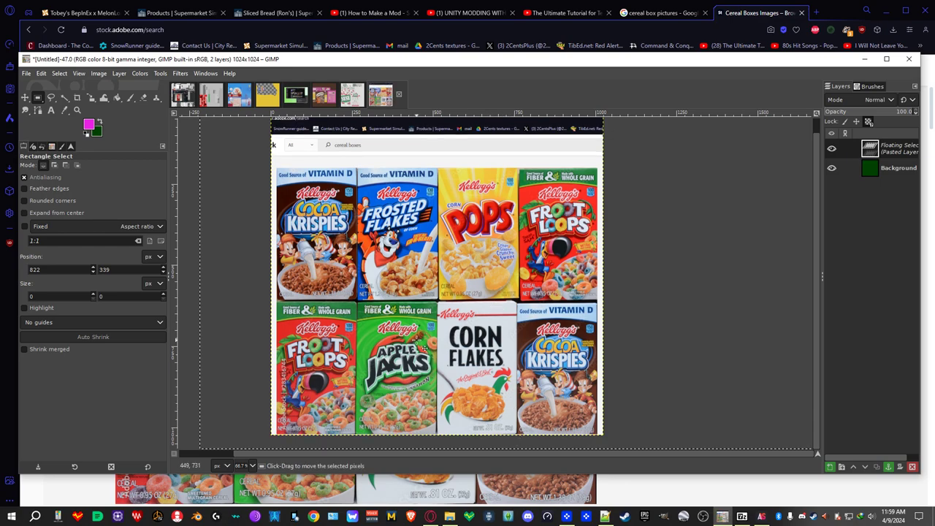
click(186, 285)
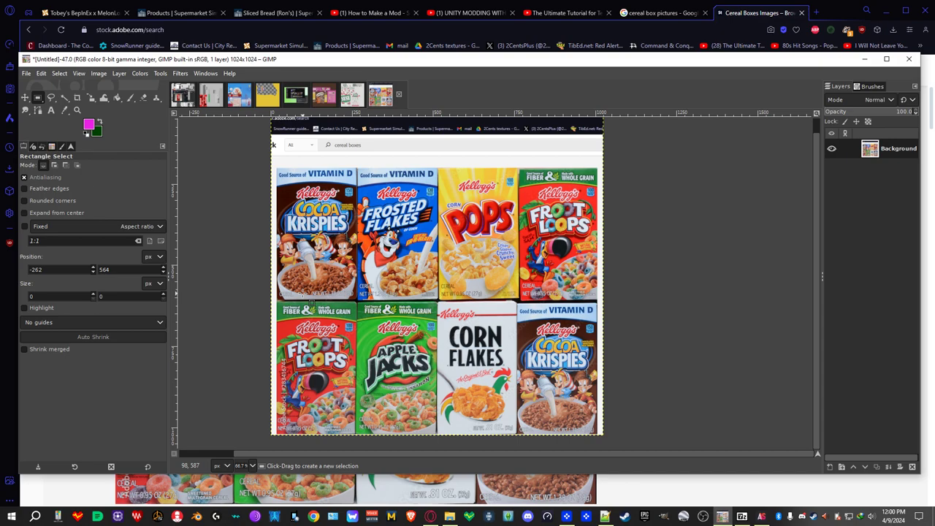
Scale the background layer to about 1051 × 1267 px and shift it so the eight cereal boxes fill the canvas
key(shift)
key(shift+s)
click(311, 299)
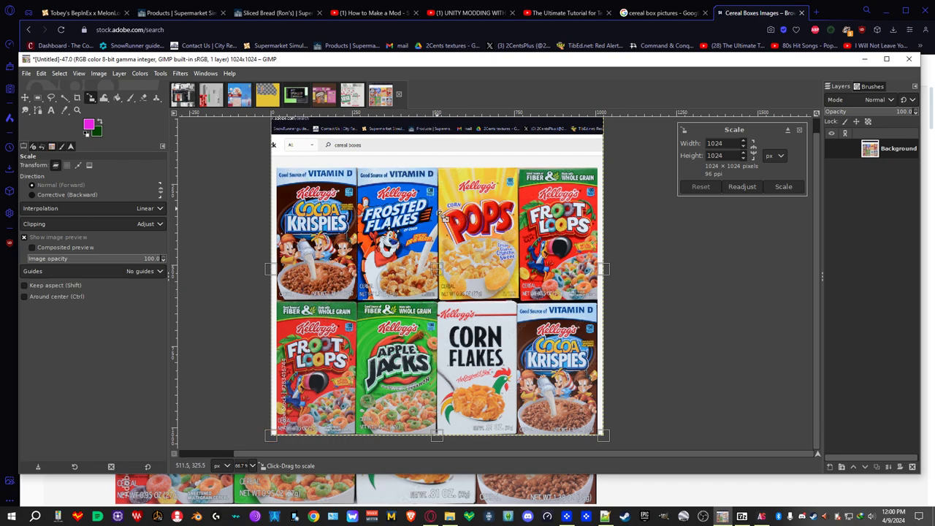
scroll(437, 230, up, 3)
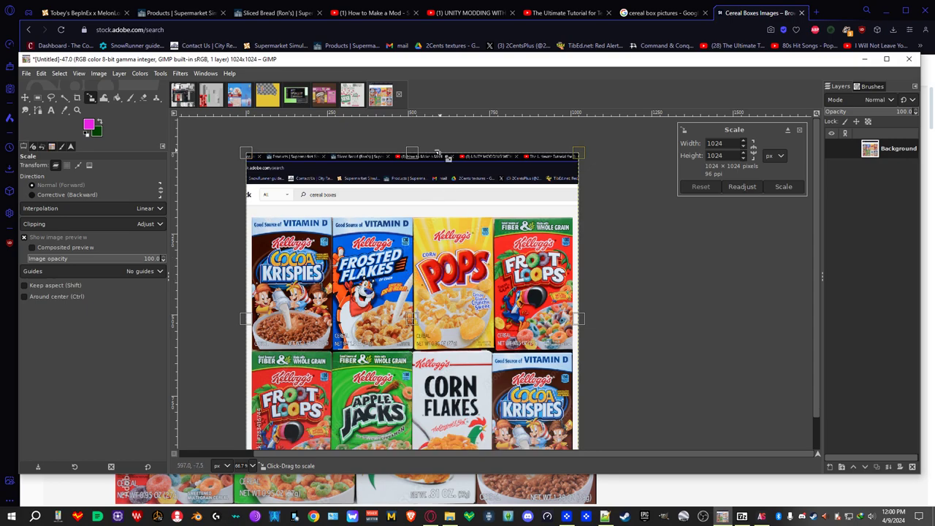
drag(421, 155, 413, 78)
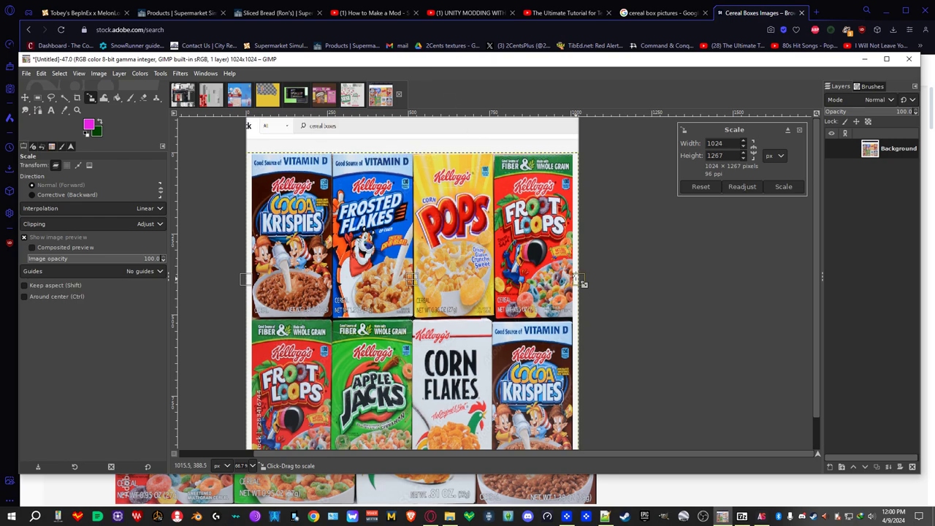
drag(584, 278, 592, 291)
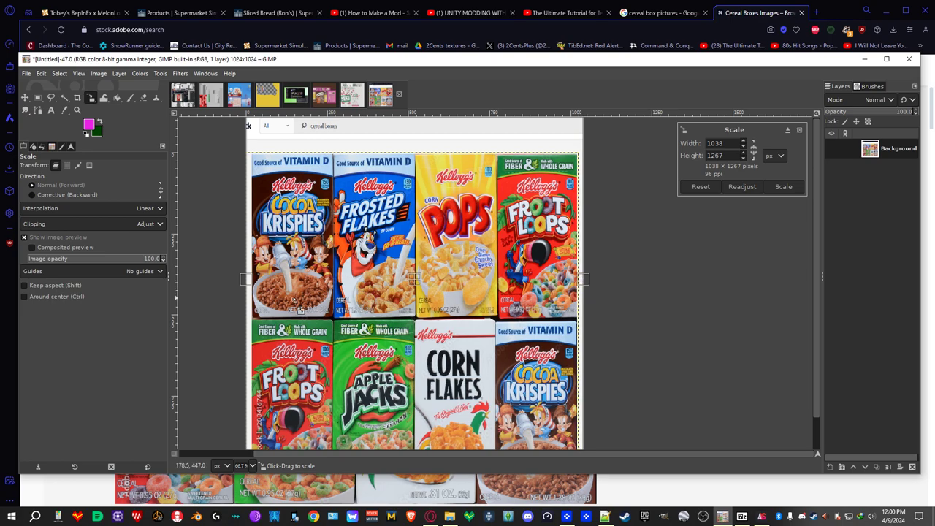
mouse_move(243, 285)
mouse_down()
mouse_move(234, 286)
mouse_move(242, 286)
mouse_up()
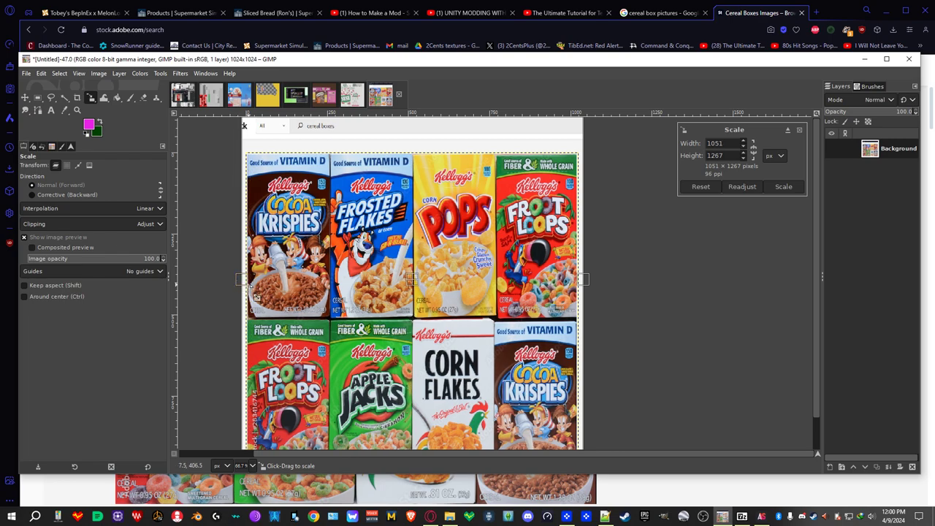
scroll(336, 254, down, 2)
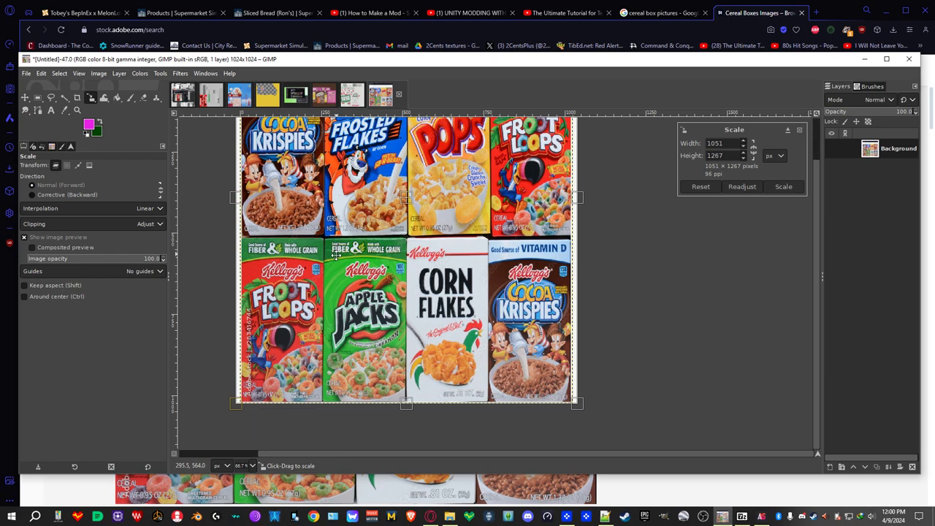
drag(335, 253, 339, 254)
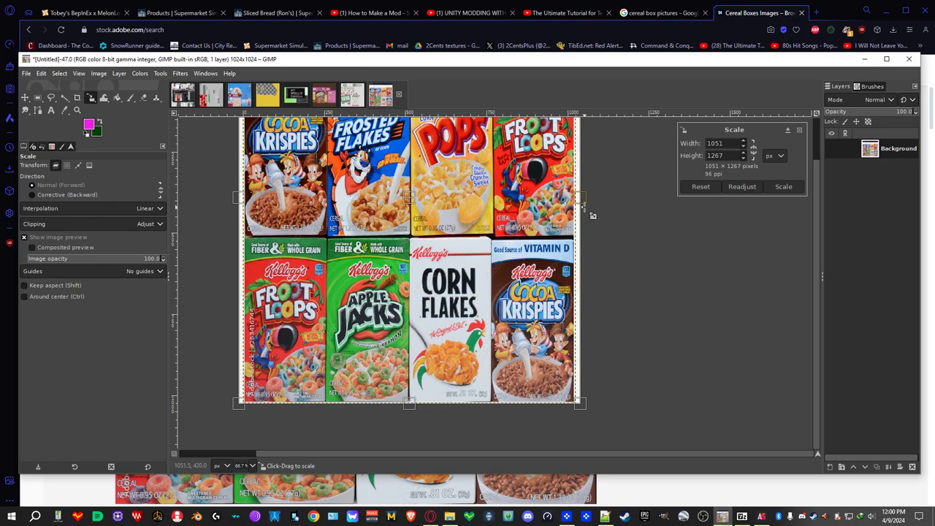
click(783, 187)
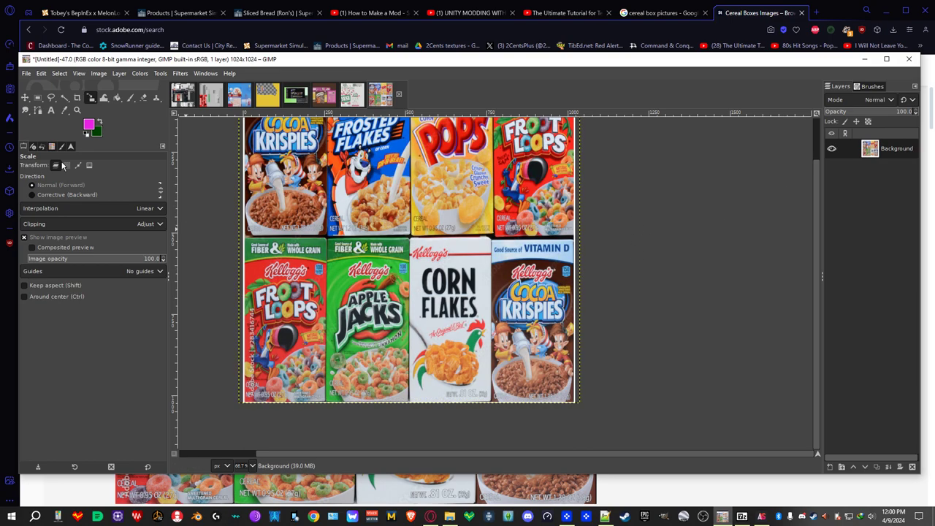
Activate the Rectangle Select tool on the scaled cereal box image
click(38, 98)
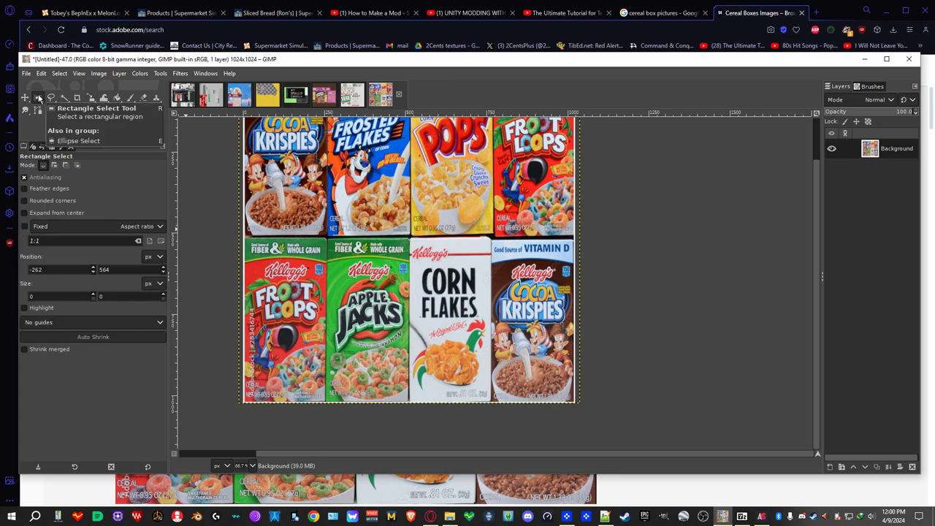
Draw a rectangular selection of about 249 × 483 px around the Frosted Flakes box in the cereal box picture
scroll(271, 358, up, 2)
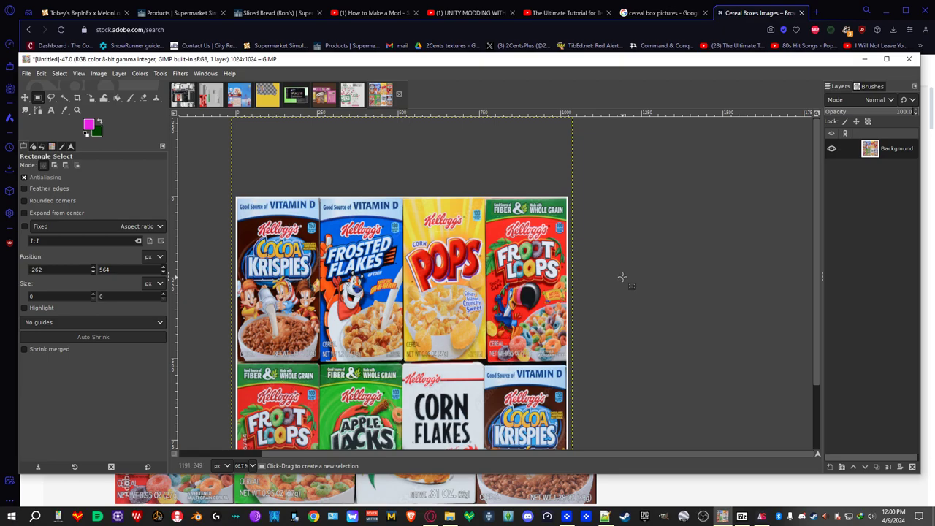
key(1)
scroll(458, 304, up, 1)
drag(458, 304, 619, 339)
scroll(619, 338, down, 2)
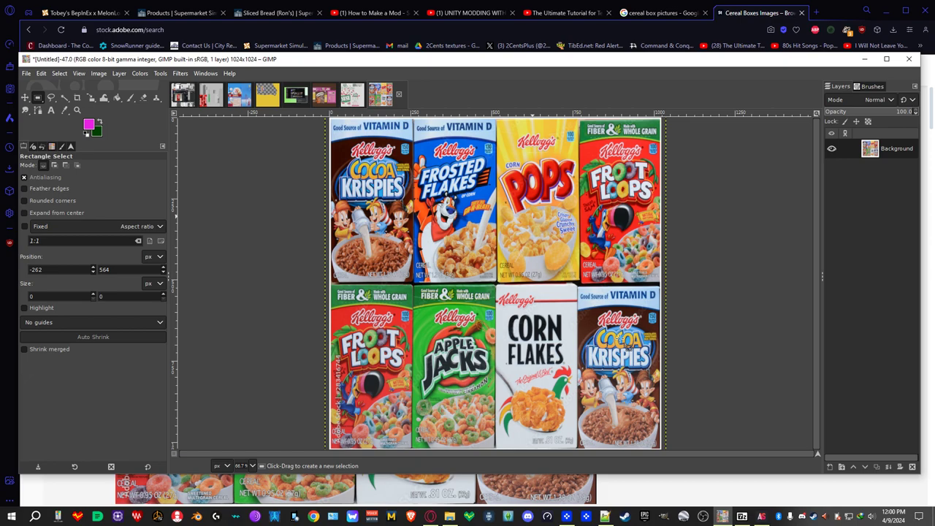
scroll(620, 338, up, 1)
drag(561, 354, 539, 489)
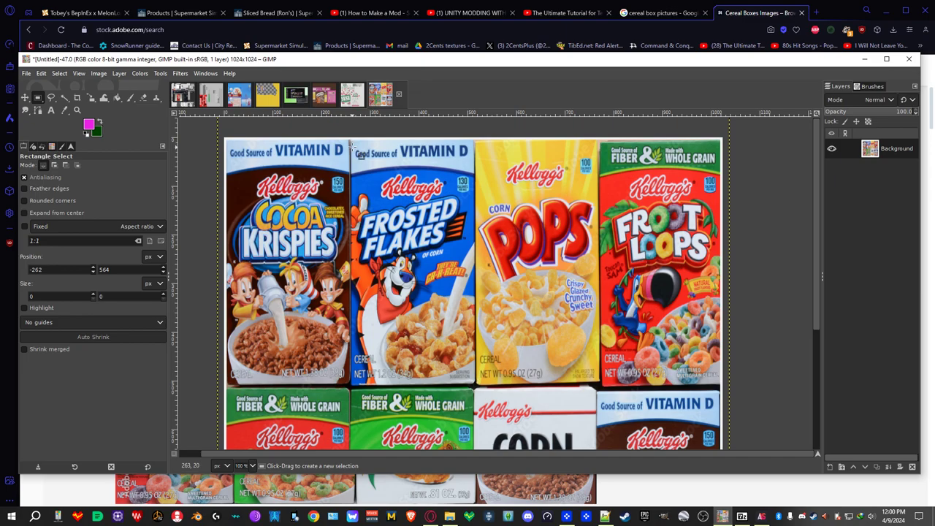
drag(352, 145, 475, 385)
Fit the selection's right and left edges to the Frosted Flakes box, with X at 260 and a width of 254 px
scroll(447, 315, up, 5)
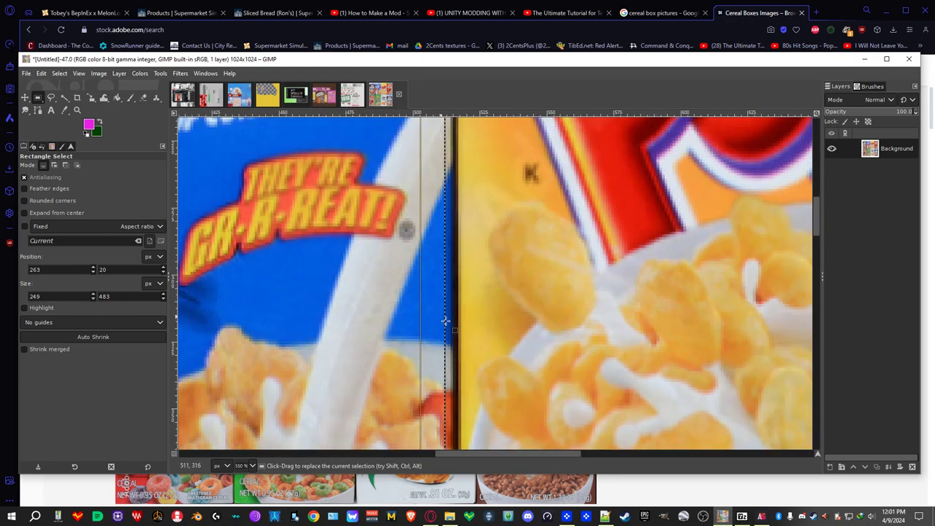
drag(446, 320, 475, 334)
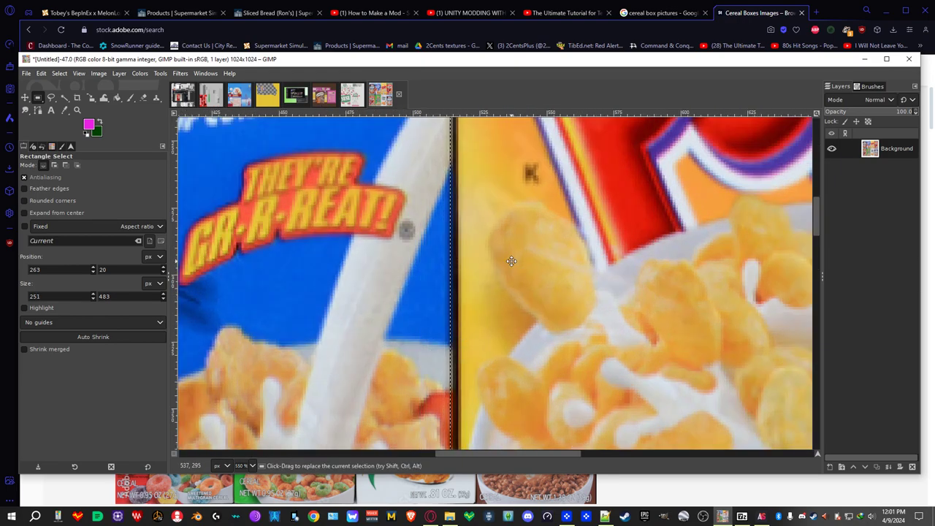
scroll(511, 261, up, 10)
scroll(512, 261, right, 2)
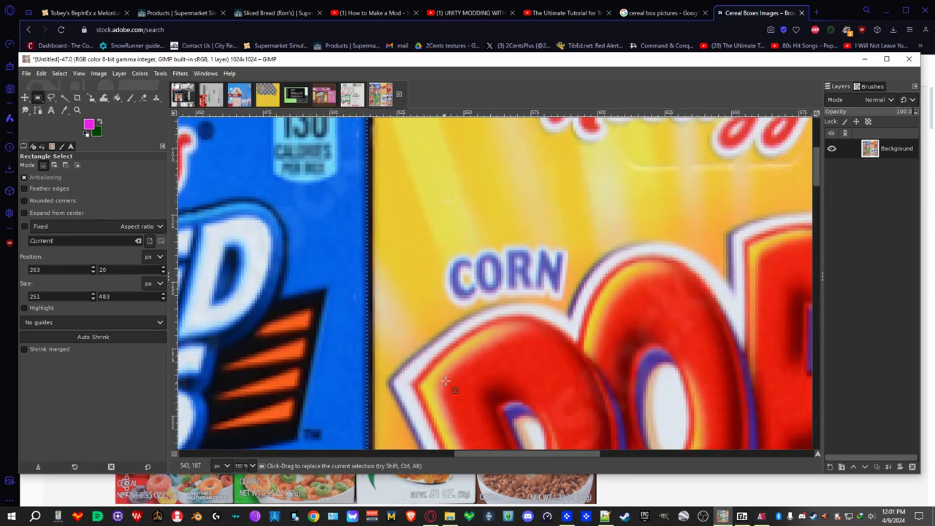
scroll(443, 388, up, 5)
scroll(490, 438, left, 1)
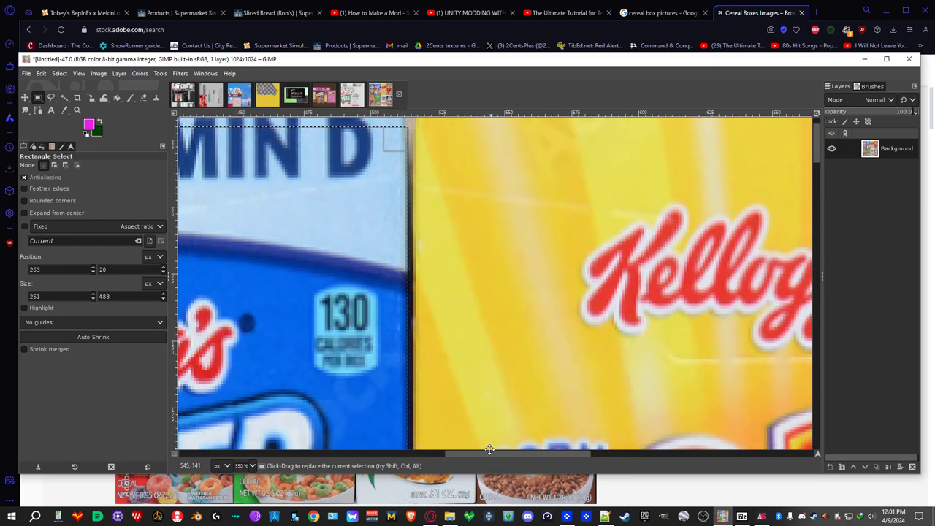
scroll(489, 449, left, 5)
scroll(428, 349, down, 1)
scroll(428, 349, left, 5)
drag(424, 403, 408, 430)
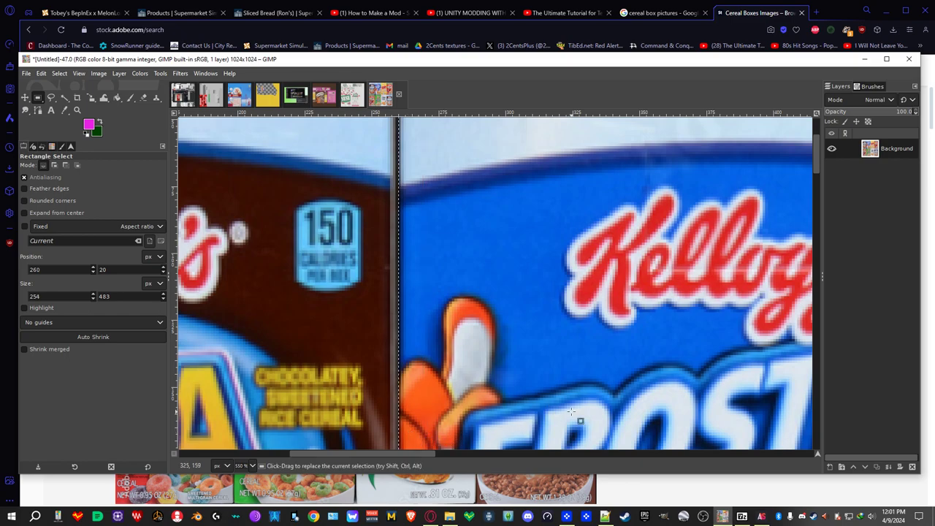
Extend the selection's top and bottom edges to the Frosted Flakes box's borders, with Y at 6 and a height of 502 px
scroll(438, 416, right, 4)
scroll(439, 416, down, 2)
scroll(462, 407, up, 4)
scroll(488, 240, up, 3)
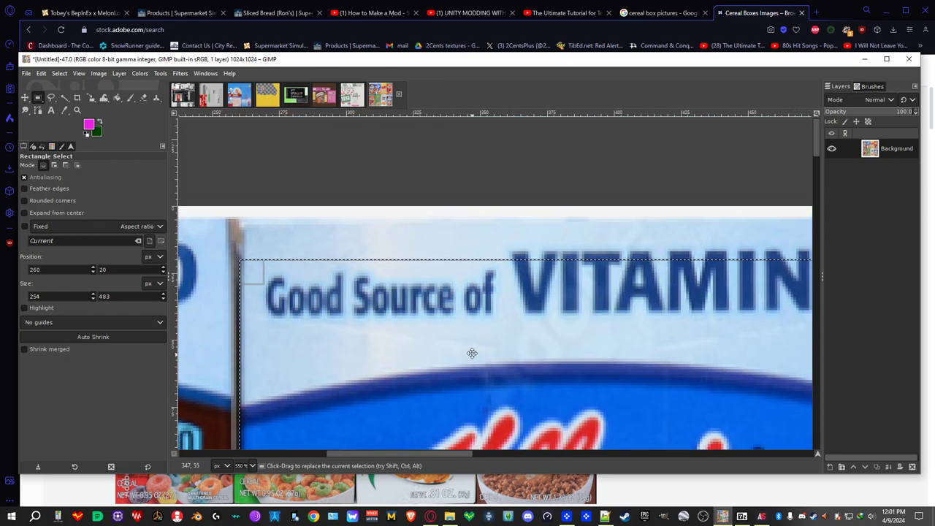
drag(567, 274, 565, 237)
scroll(534, 302, down, 10)
scroll(512, 256, right, 2)
scroll(463, 164, down, 8)
scroll(491, 126, down, 4)
scroll(491, 126, left, 1)
scroll(491, 126, down, 5)
scroll(482, 219, right, 1)
drag(467, 320, 482, 351)
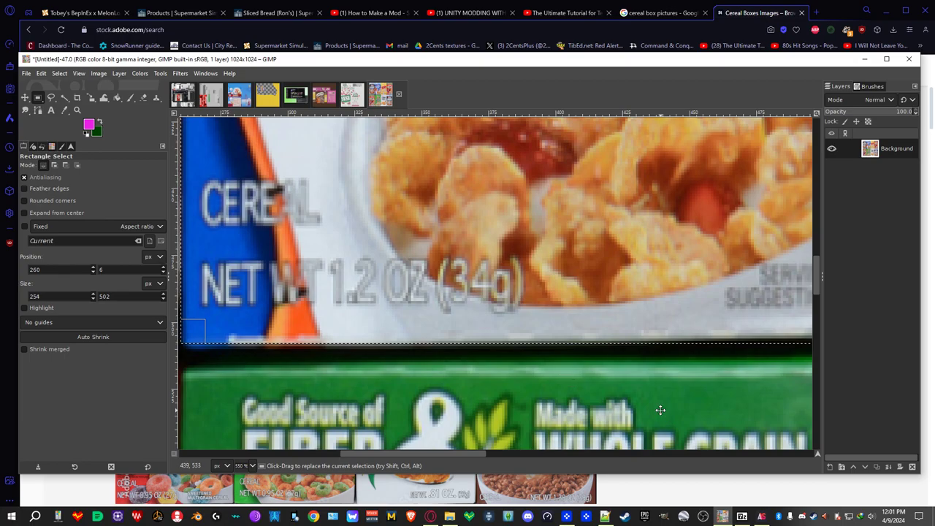
Copy the selected Frosted Flakes box artwork
scroll(659, 410, right, 1)
scroll(604, 406, down, 1)
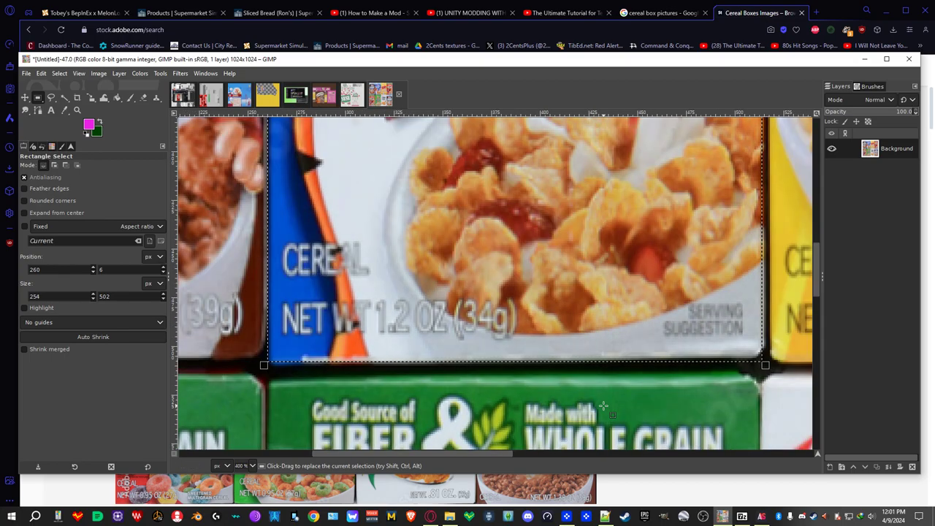
scroll(604, 406, down, 3)
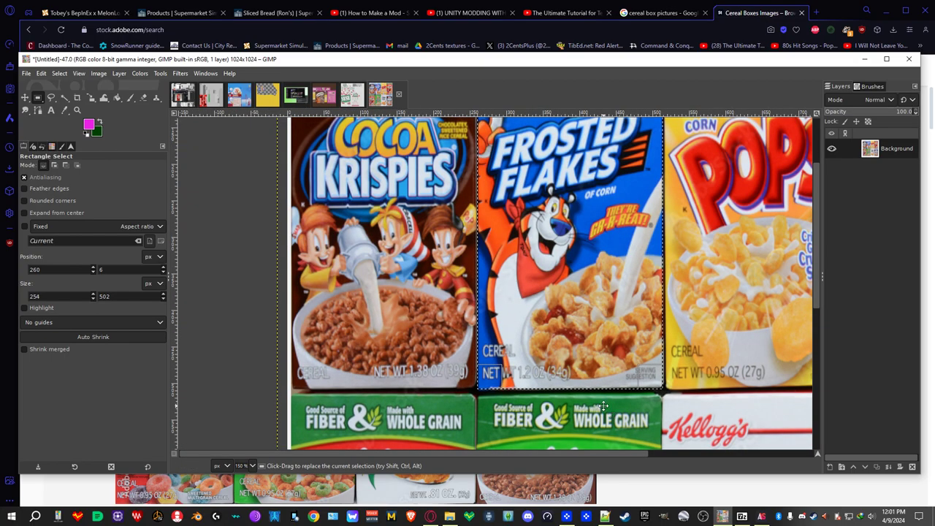
drag(604, 406, 495, 481)
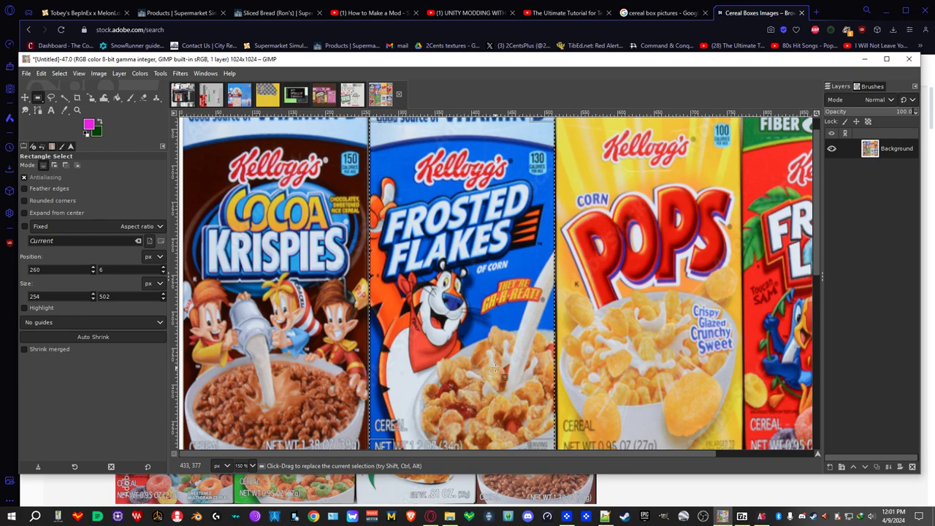
key(ctrl)
key(ctrl+c)
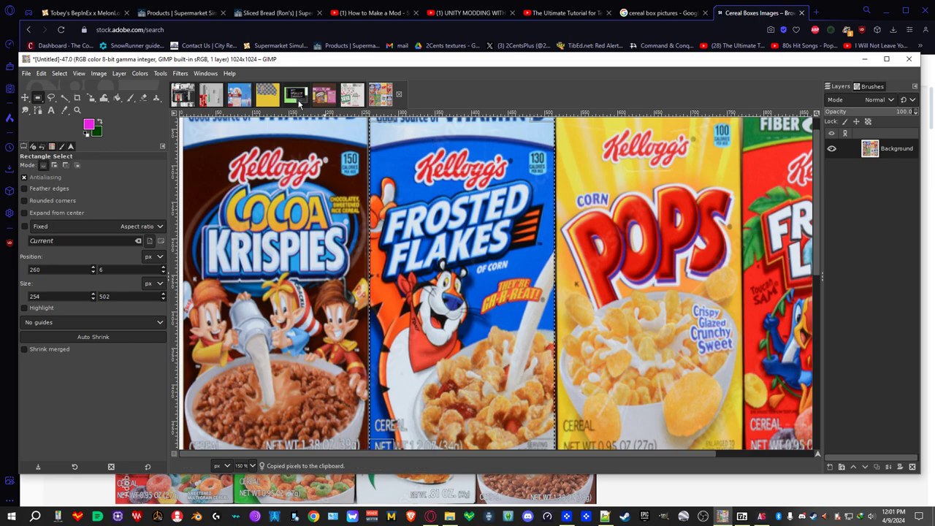
Paste the box artwork into the Cereal_me9j99_a_Var01 image and move it over the Chokipik front panel, near the panel's upper-left corner
click(326, 96)
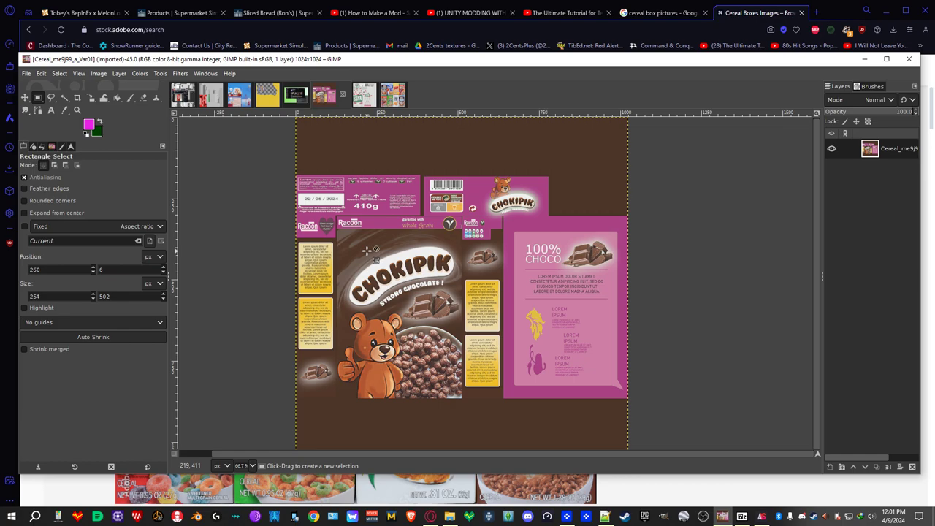
key(ctrl)
key(ctrl+v)
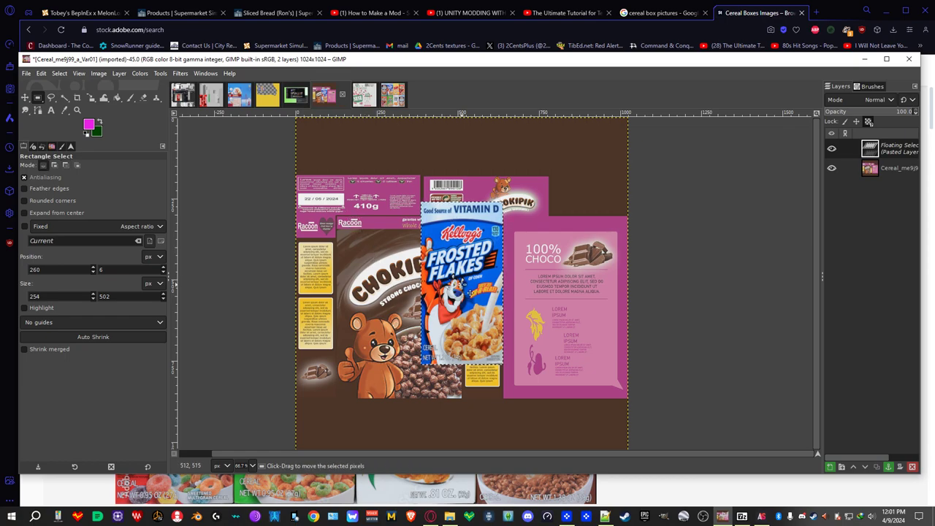
click(38, 97)
drag(477, 291, 395, 306)
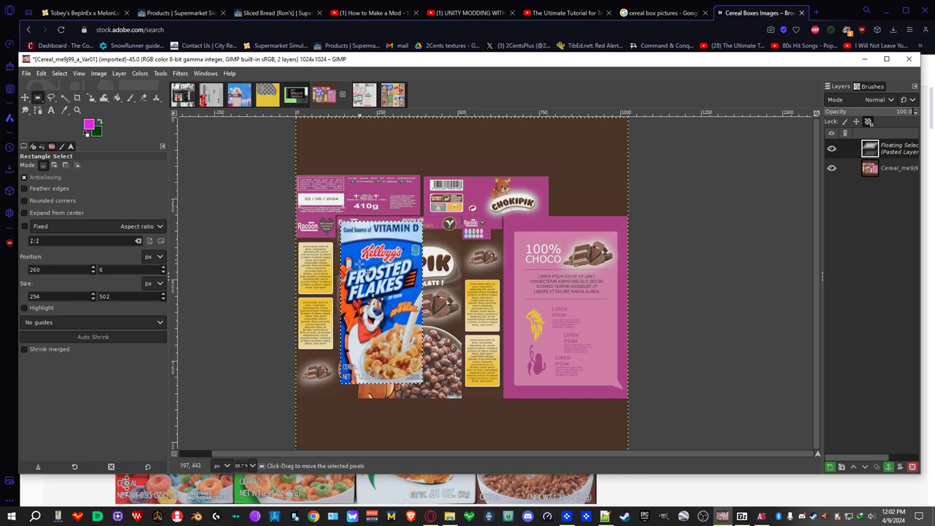
Scale the pasted artwork so its upper-left corner meets the front panel's upper-left corner, at 265 × 516 px
scroll(362, 271, up, 2)
scroll(361, 271, up, 1)
drag(362, 271, 413, 355)
scroll(412, 355, up, 1)
scroll(418, 361, up, 1)
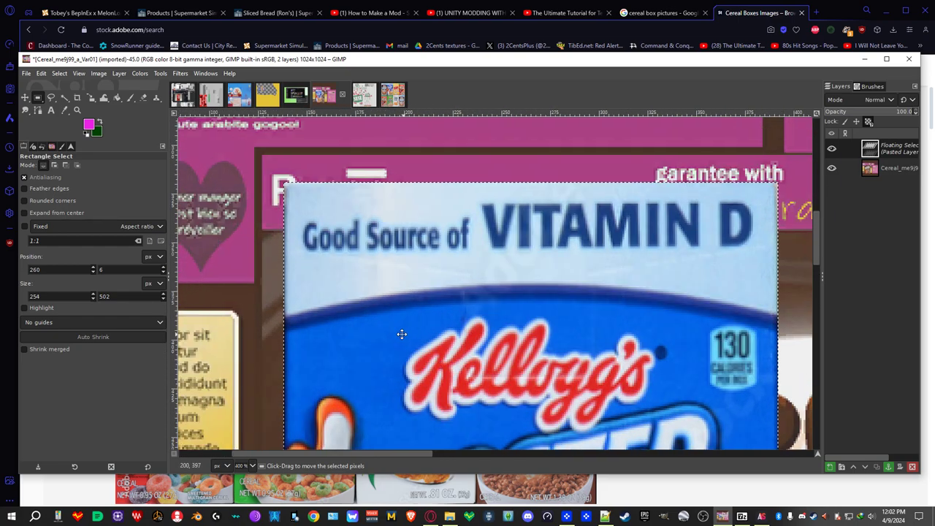
scroll(403, 350, up, 1)
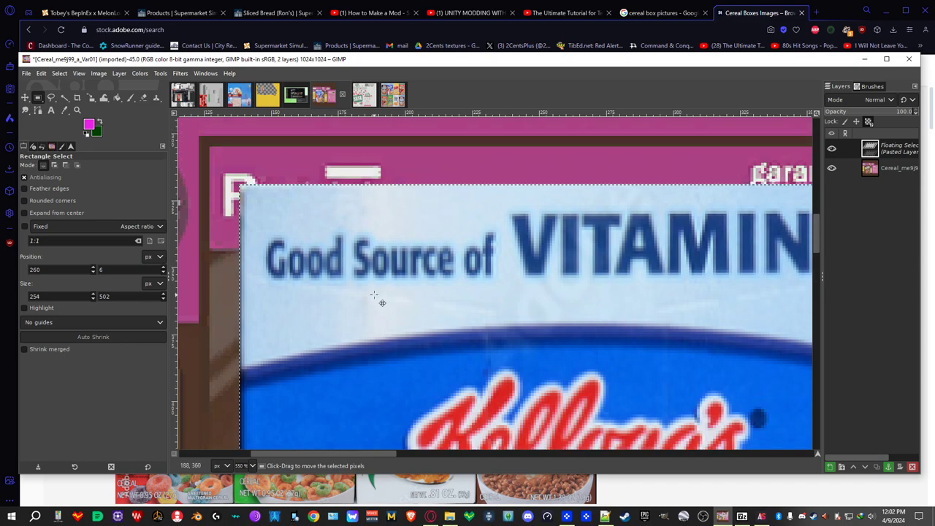
key(shift)
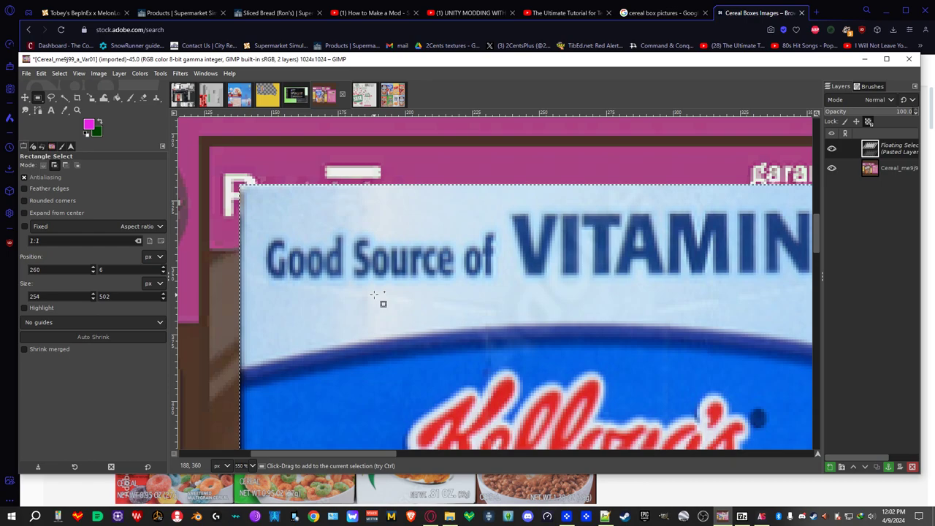
key(shift+s)
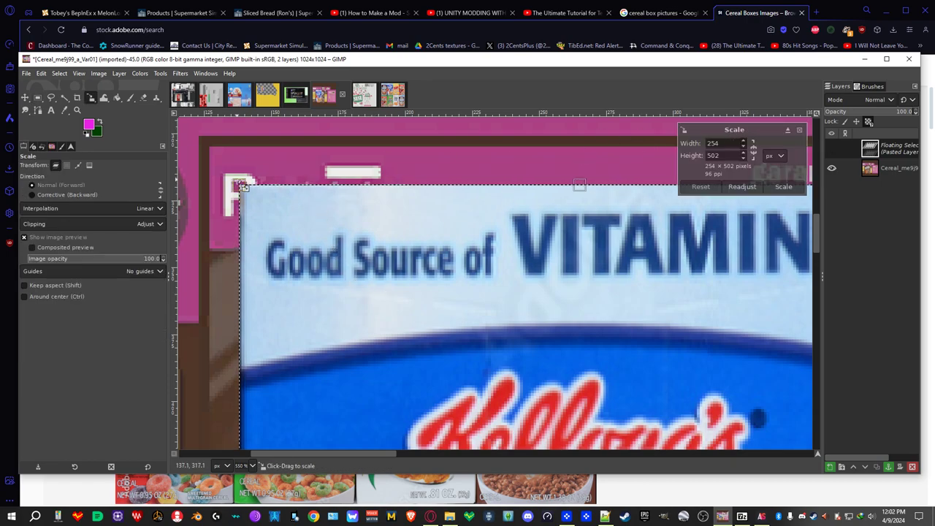
drag(235, 185, 212, 152)
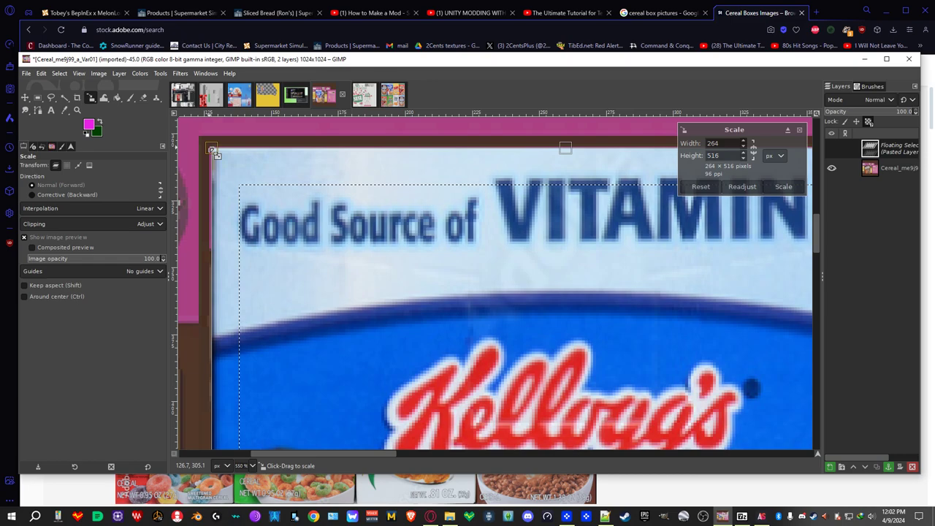
scroll(212, 152, up, 4)
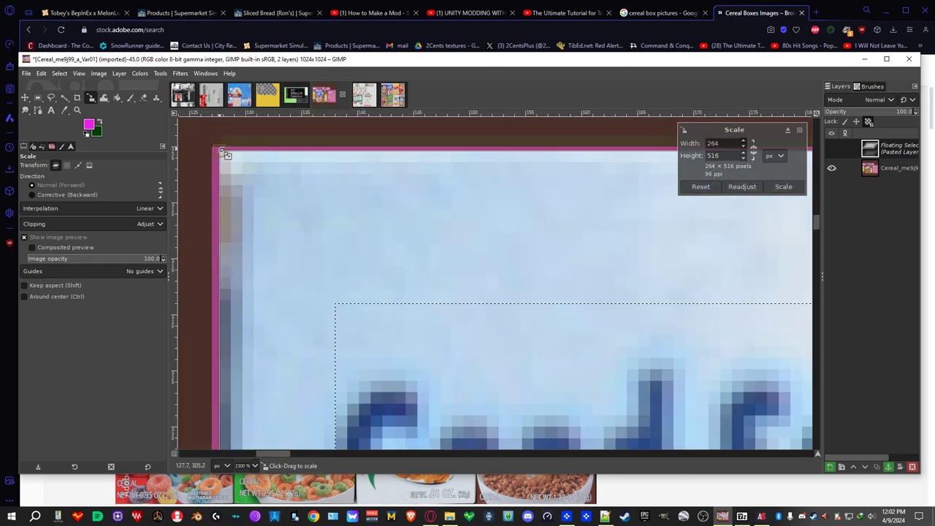
drag(218, 155, 213, 154)
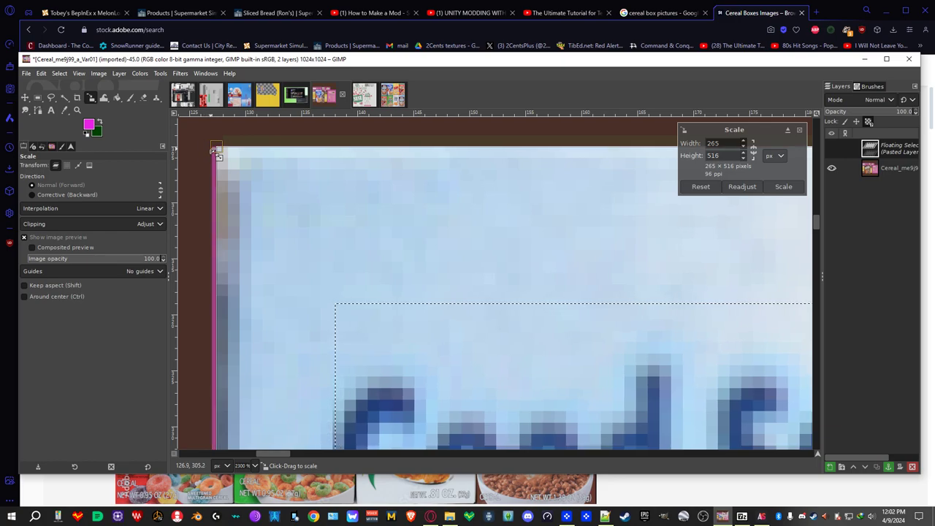
drag(214, 154, 212, 153)
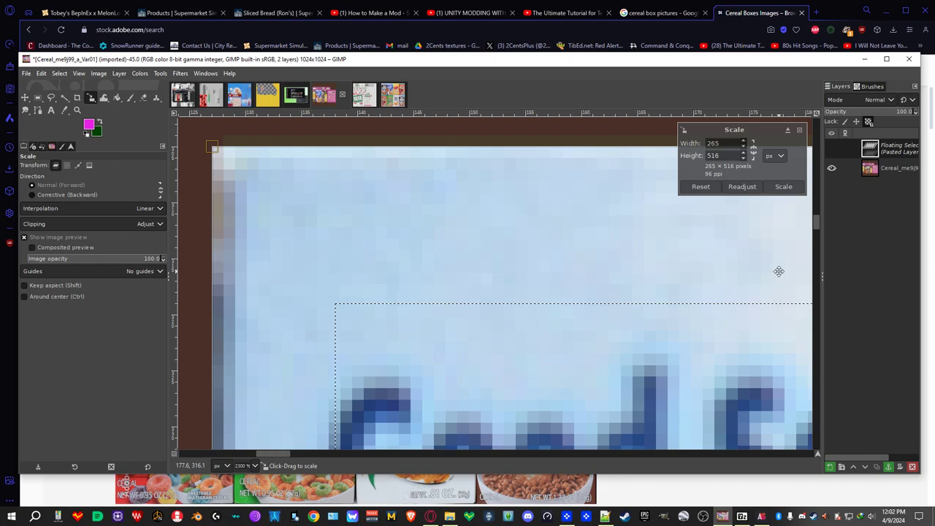
Stretch the pasted artwork's right side to the front panel's right edge, making it 384 px wide
drag(778, 271, 2, 307)
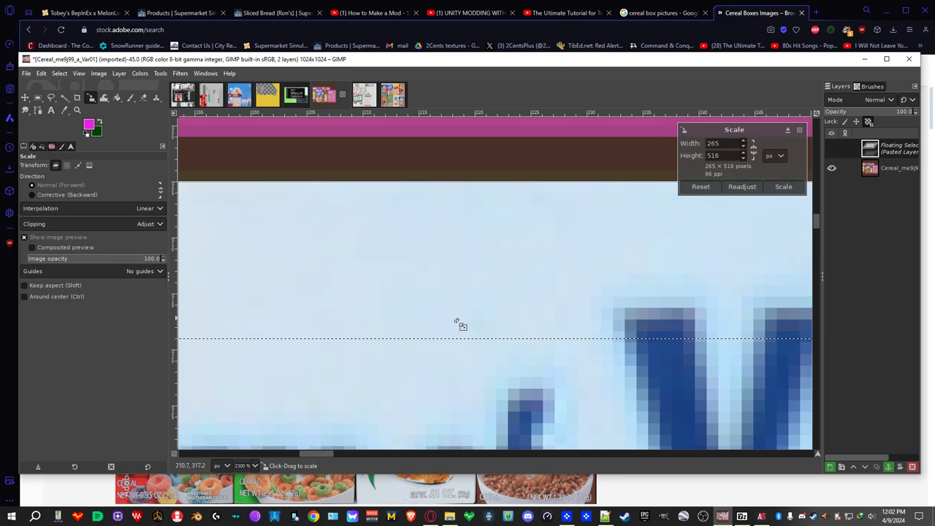
drag(757, 309, 88, 328)
mouse_move(772, 317)
mouse_down()
mouse_move(659, 329)
mouse_move(358, 312)
mouse_move(146, 318)
mouse_up()
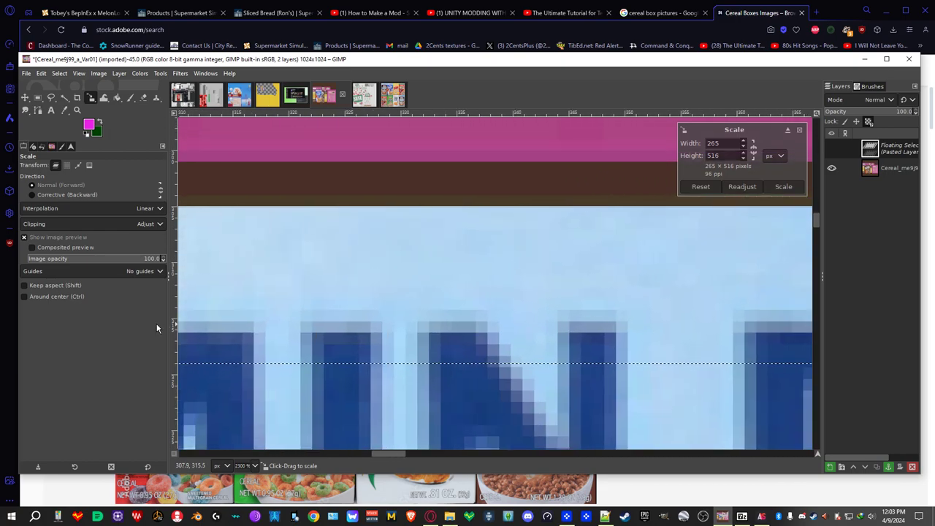
drag(720, 326, 173, 341)
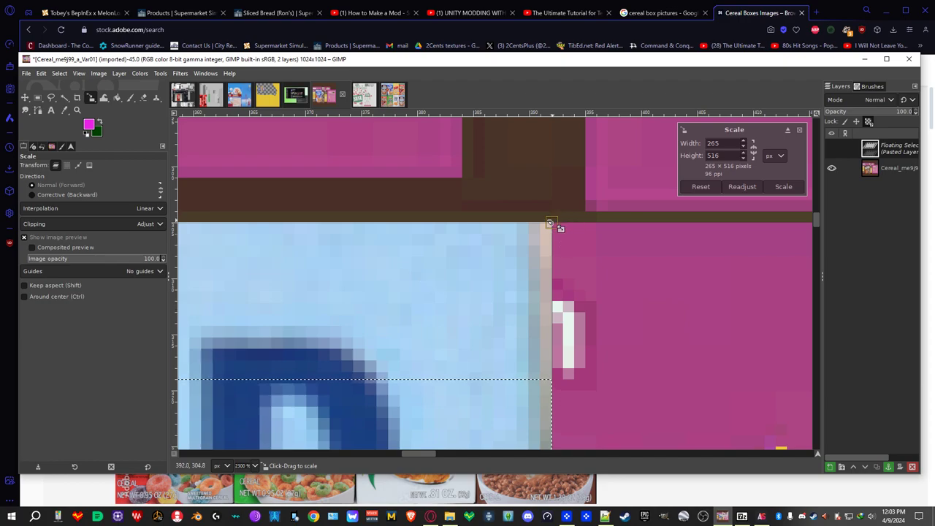
drag(553, 225, 801, 231)
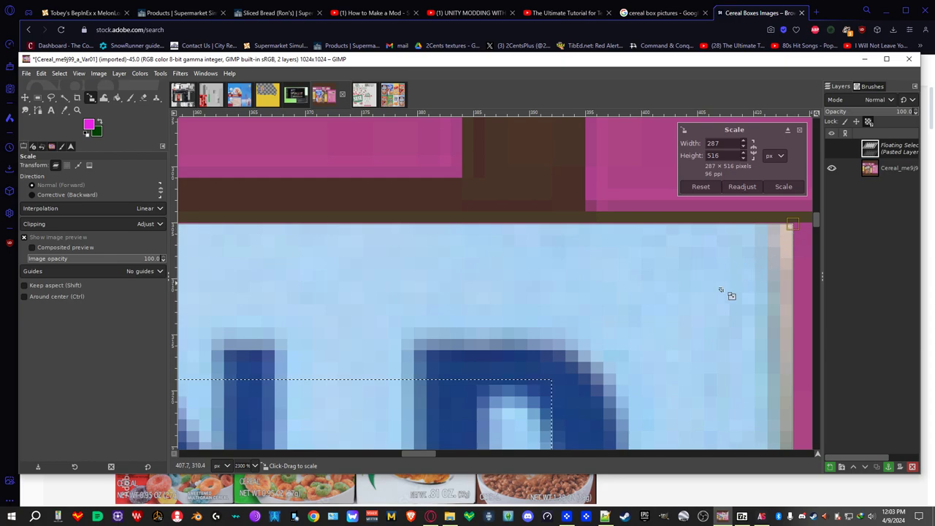
scroll(721, 302, right, 10)
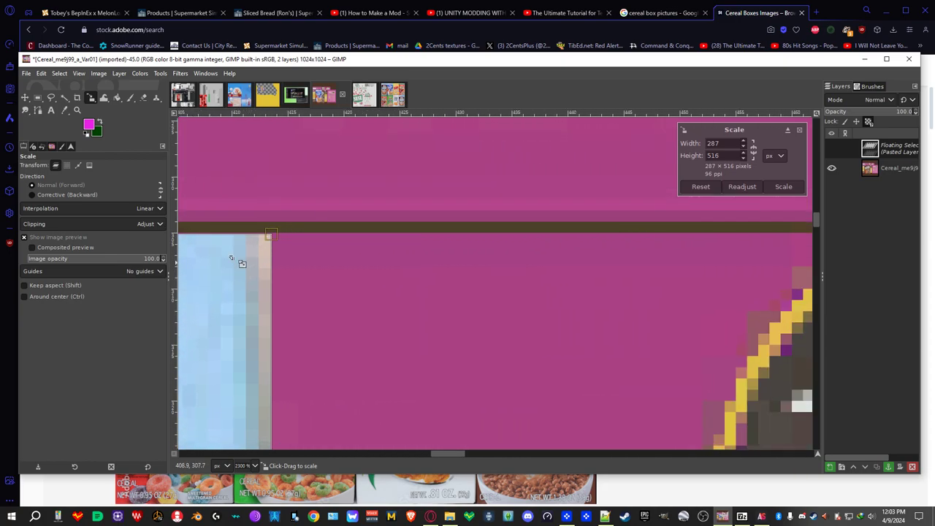
drag(284, 238, 342, 316)
scroll(668, 314, right, 5)
scroll(341, 316, right, 3)
drag(229, 244, 815, 239)
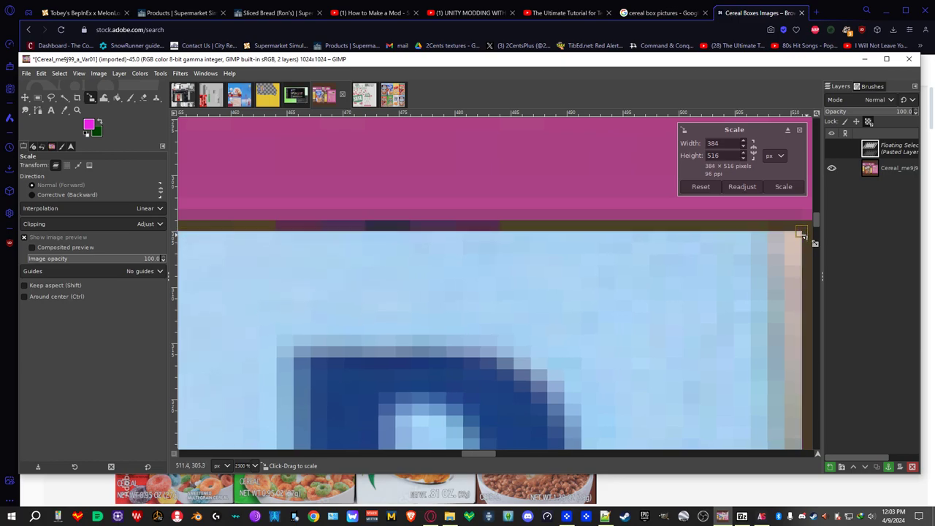
Stretch the pasted artwork's bottom side to the front panel's lower edge, making it 561 px high
scroll(802, 235, down, 10)
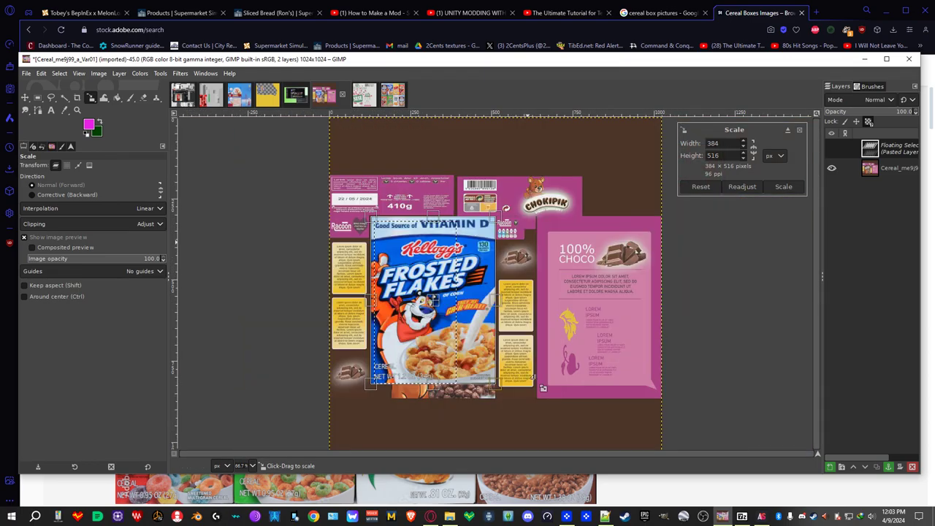
scroll(541, 382, down, 2)
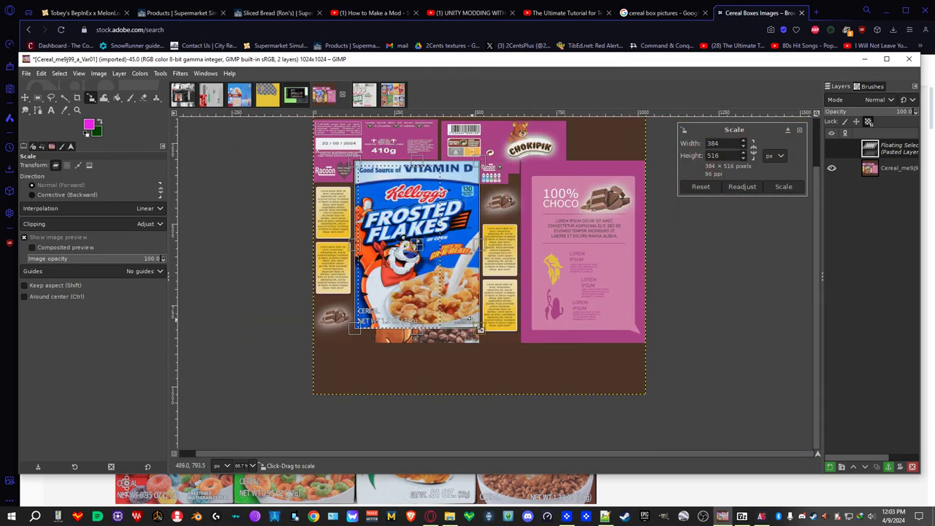
scroll(445, 368, up, 3)
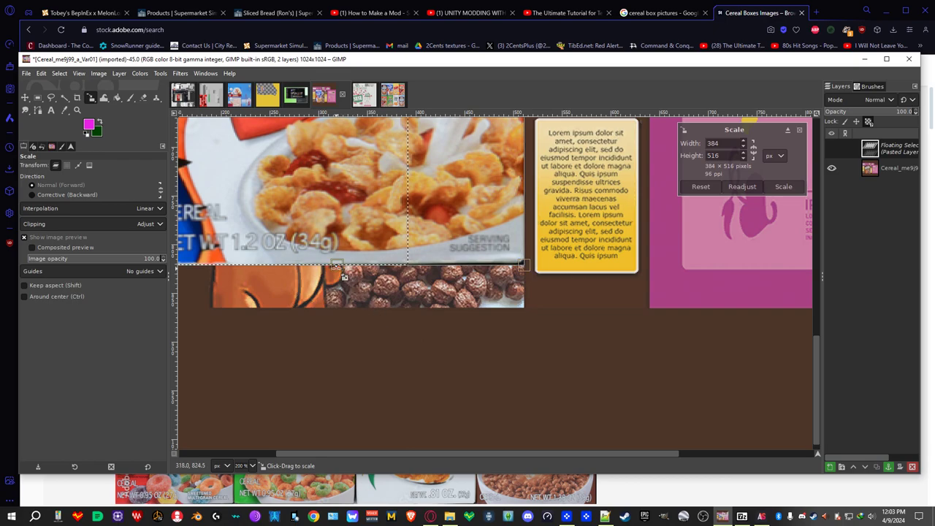
drag(339, 269, 337, 273)
drag(337, 293, 338, 309)
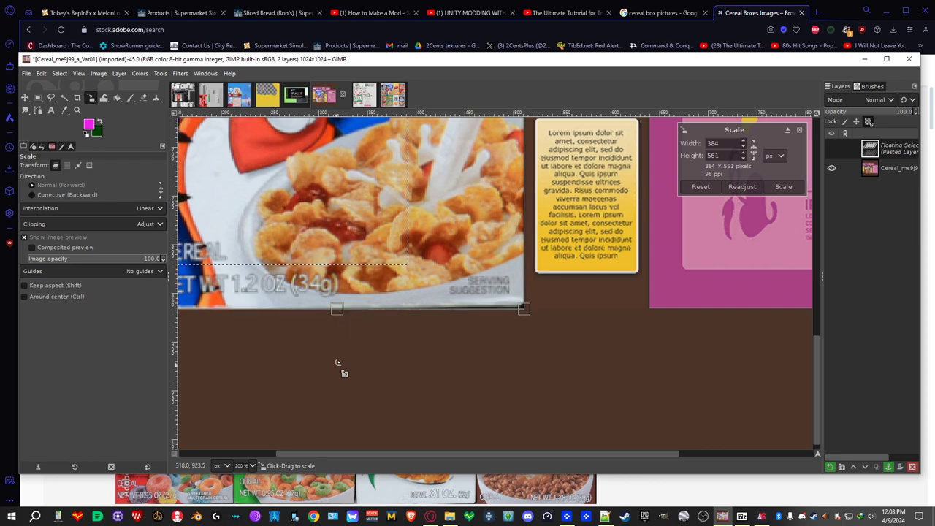
Apply the scaling to the pasted Frosted Flakes artwork and anchor it onto the cereal texture layer
scroll(341, 367, down, 3)
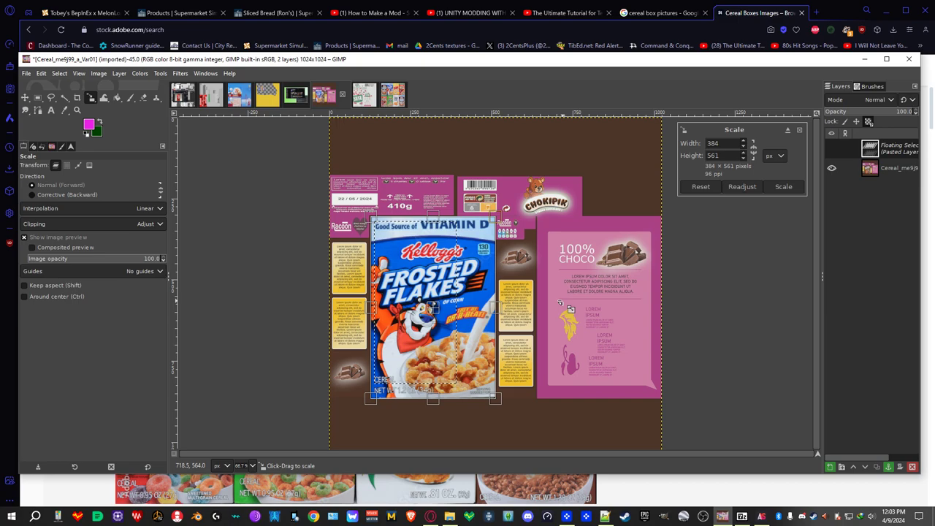
click(780, 188)
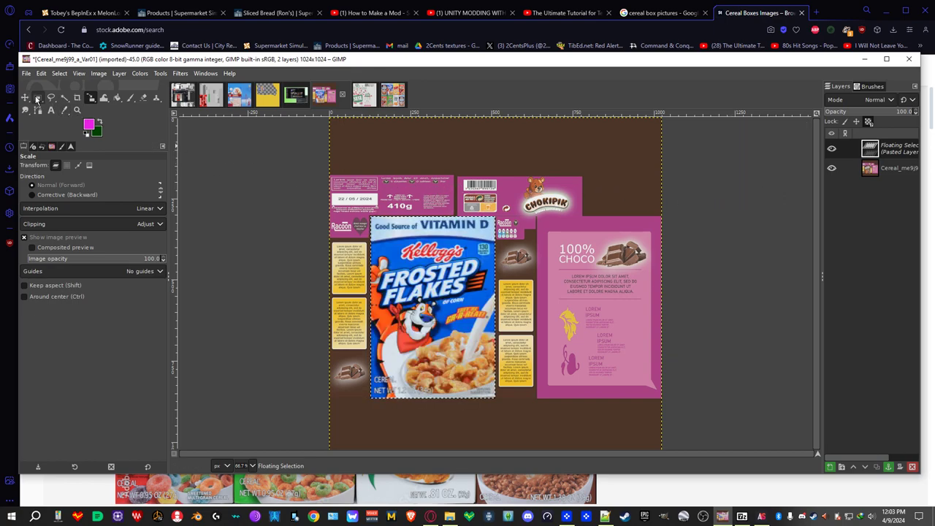
mouse_move(37, 100)
click(391, 150)
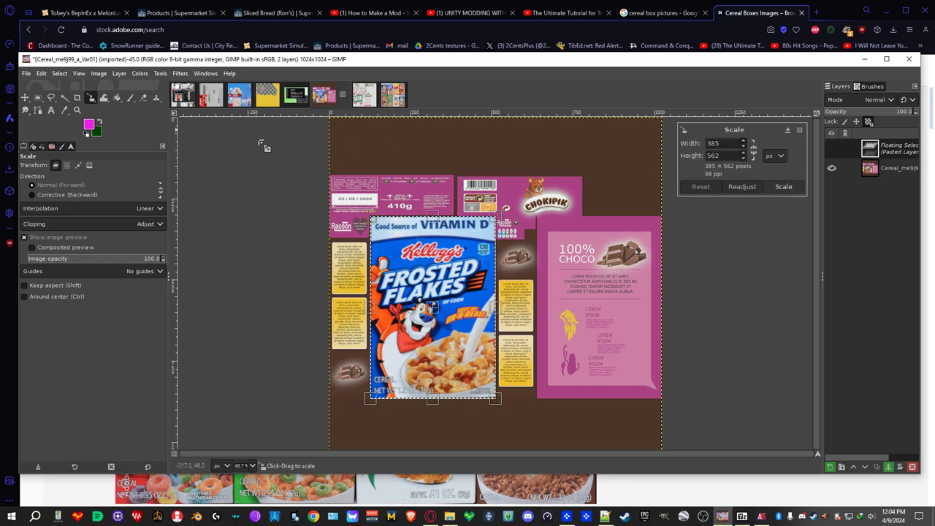
click(38, 97)
click(359, 135)
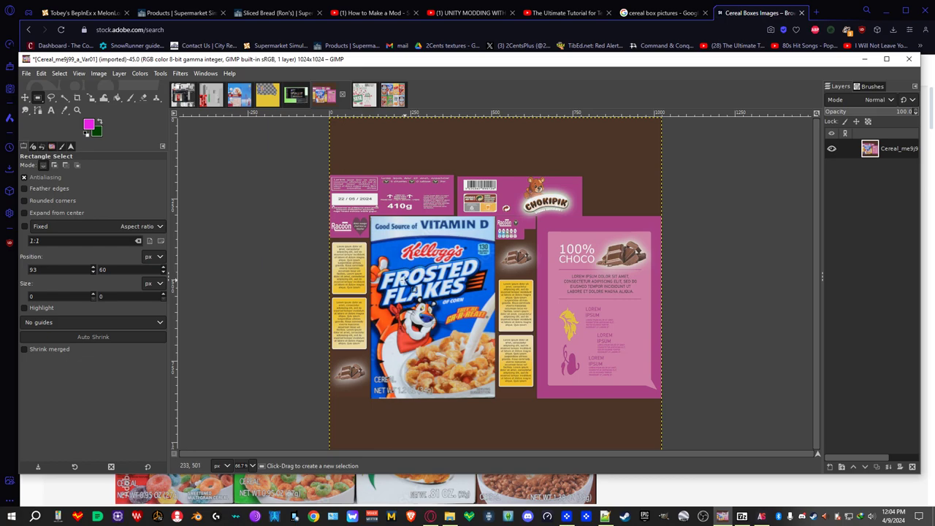
Export the edited texture by overwriting the original Cereal_me9j99_a_Var01.png file
right_click(411, 253)
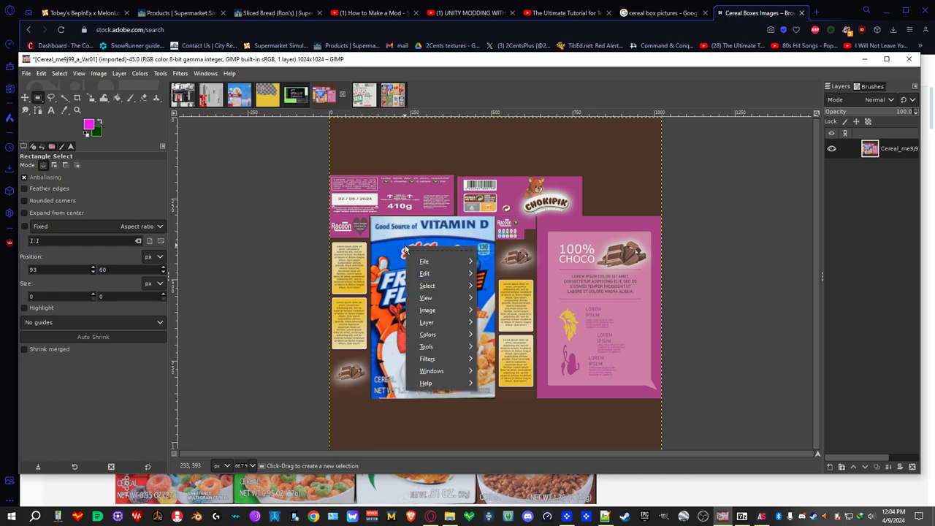
mouse_move(447, 264)
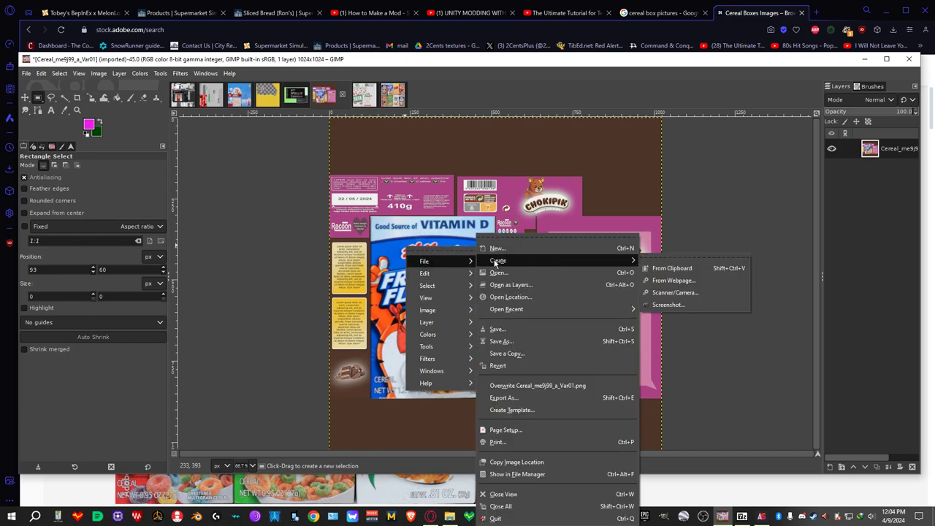
click(518, 390)
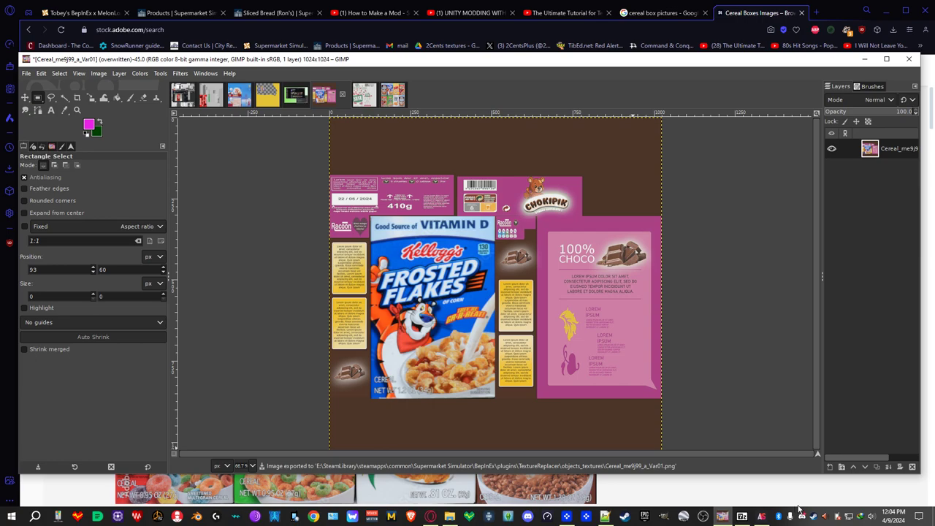
Launch Supermarket Simulator from Steam and load the saved store
right_click(820, 517)
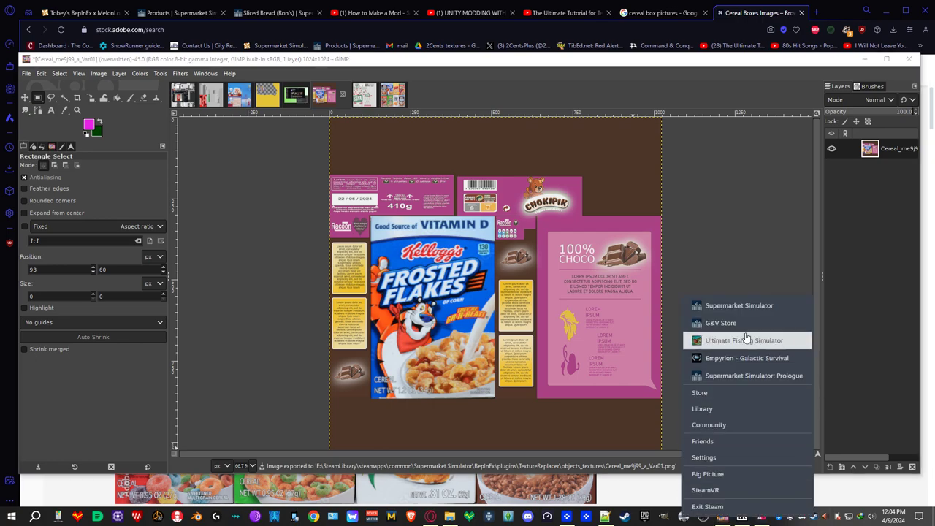
click(733, 304)
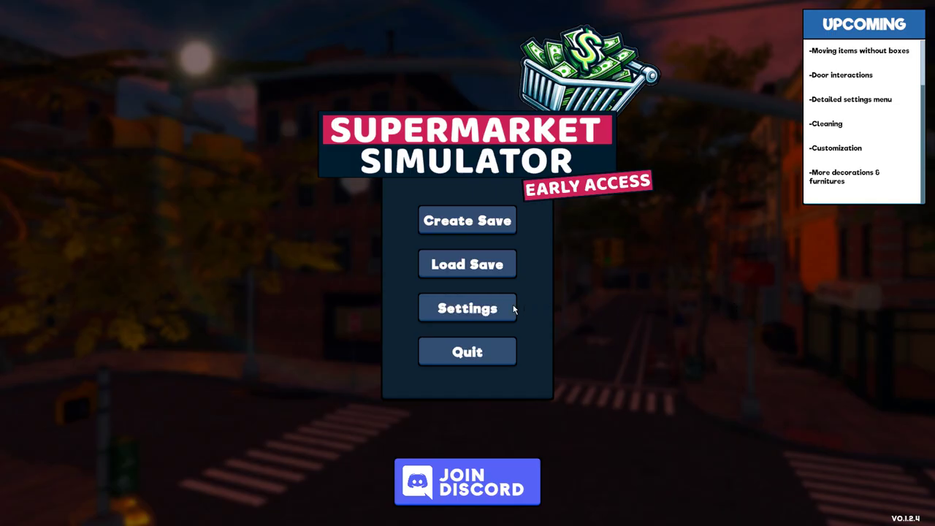
click(461, 266)
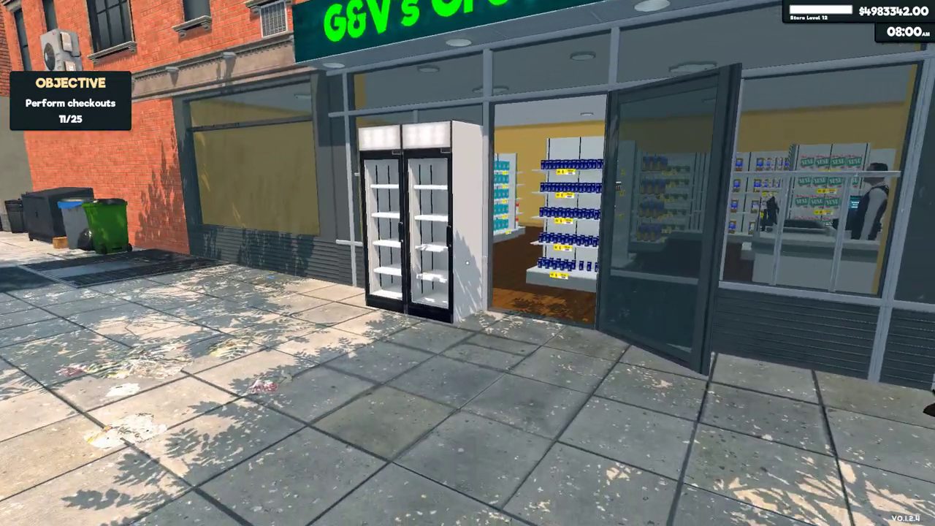
Walk through the store to inspect the front and sides of the retextured cereal boxes, and quit the game to the desktop
key(w)
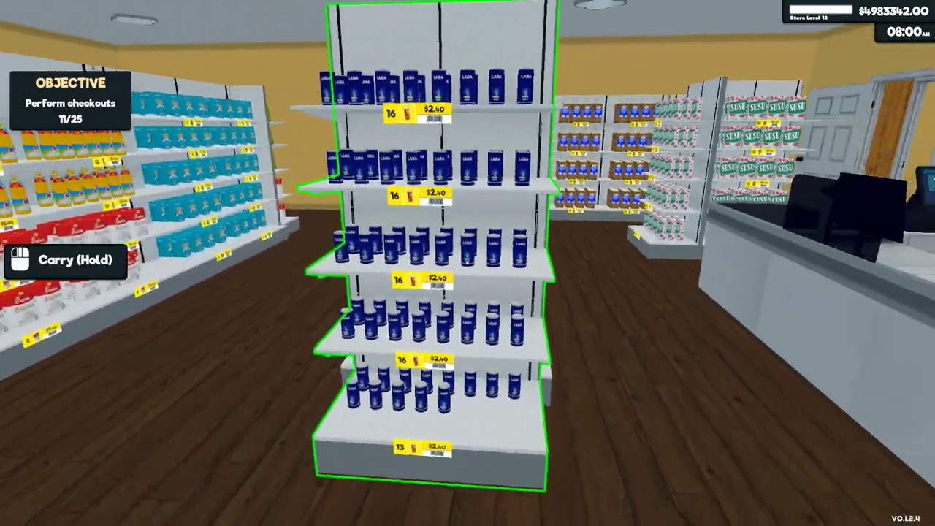
key(w)
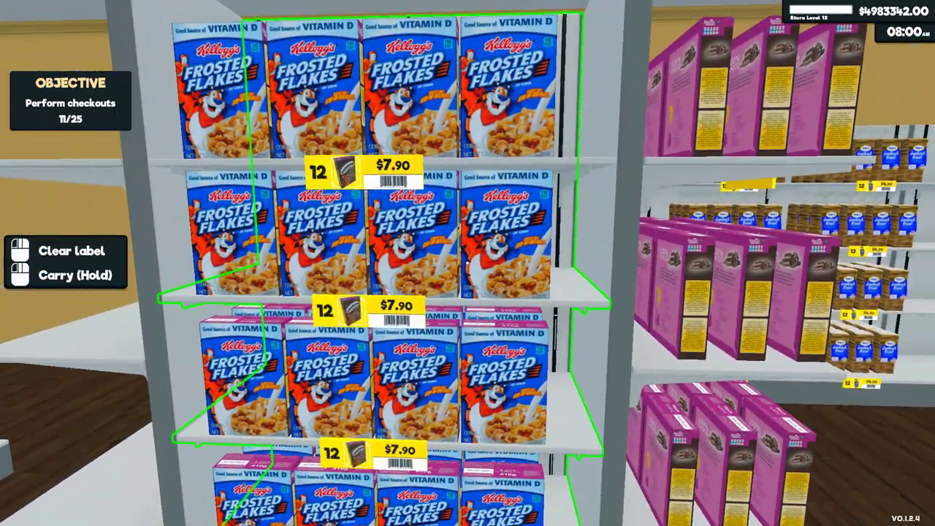
key(s)
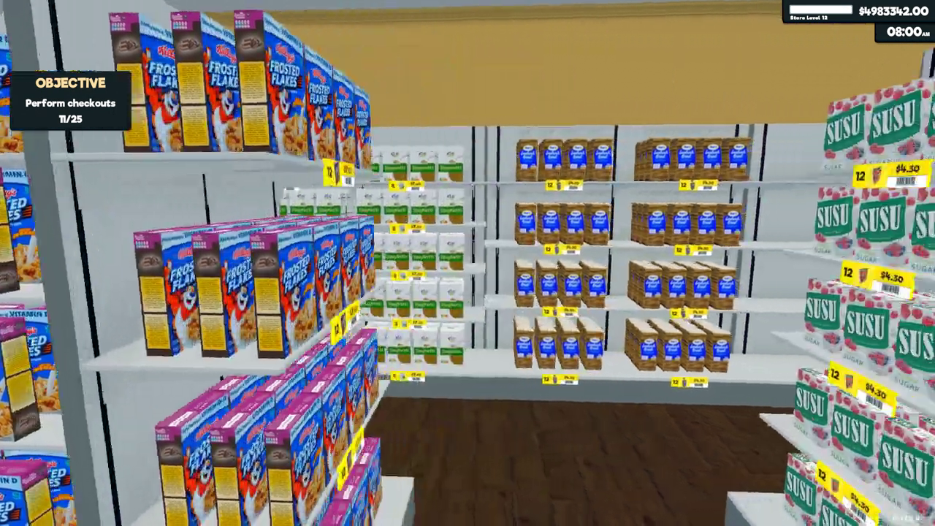
key(a)
key(w)
key(a)
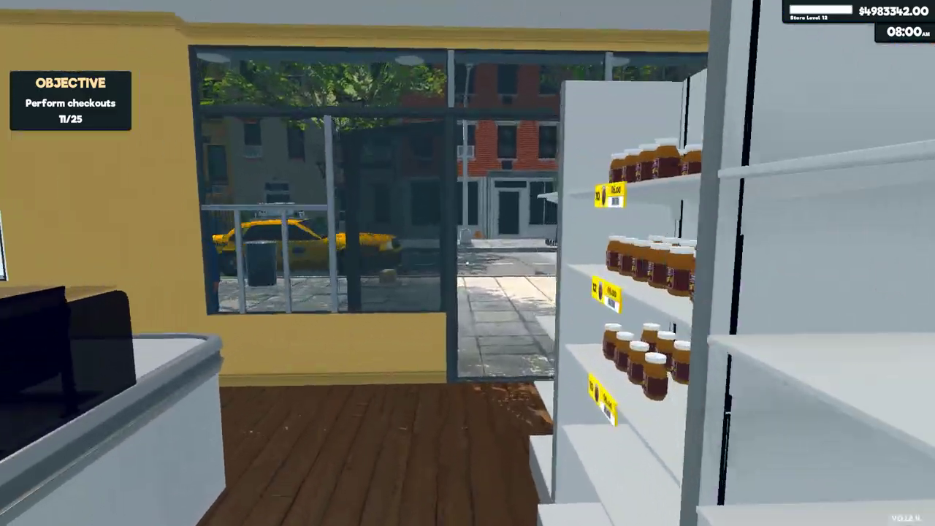
key(Escape)
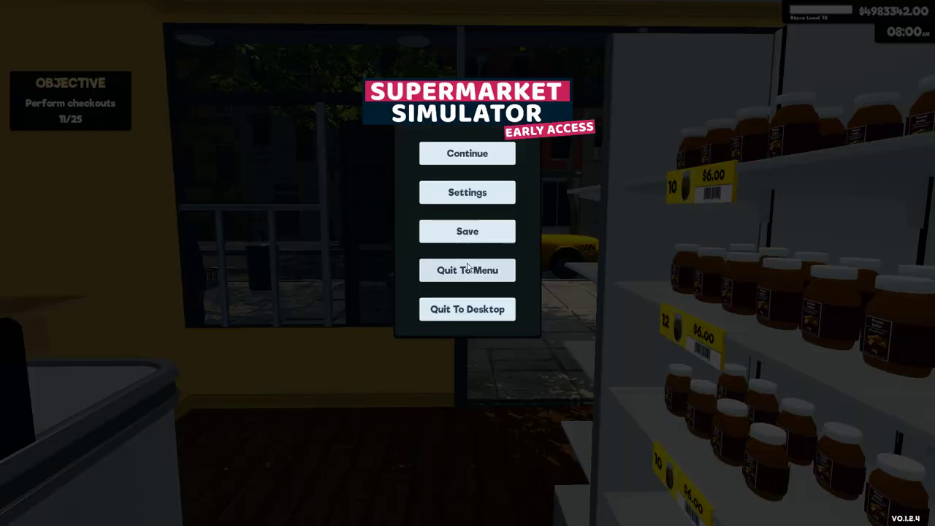
click(468, 310)
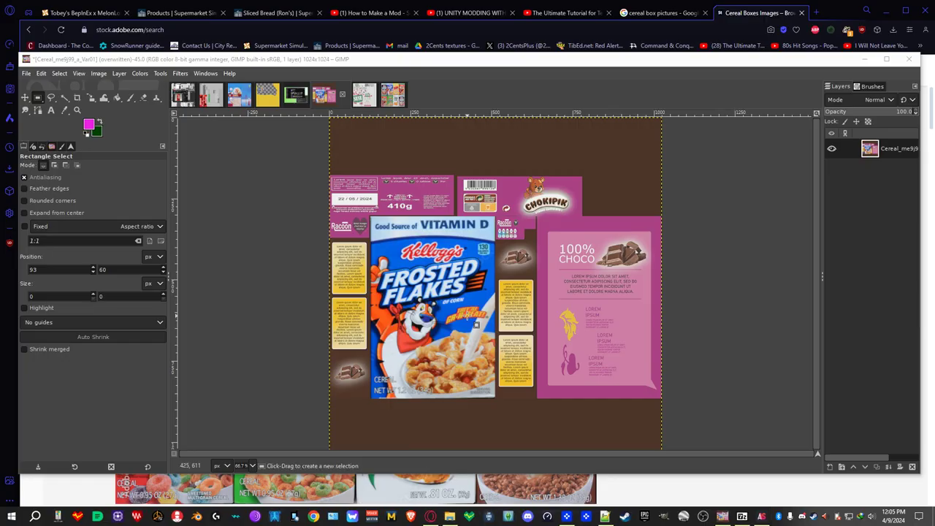
Switch to File Explorer and open the products_icons folder inside the TextureReplacer plugin folder
click(364, 95)
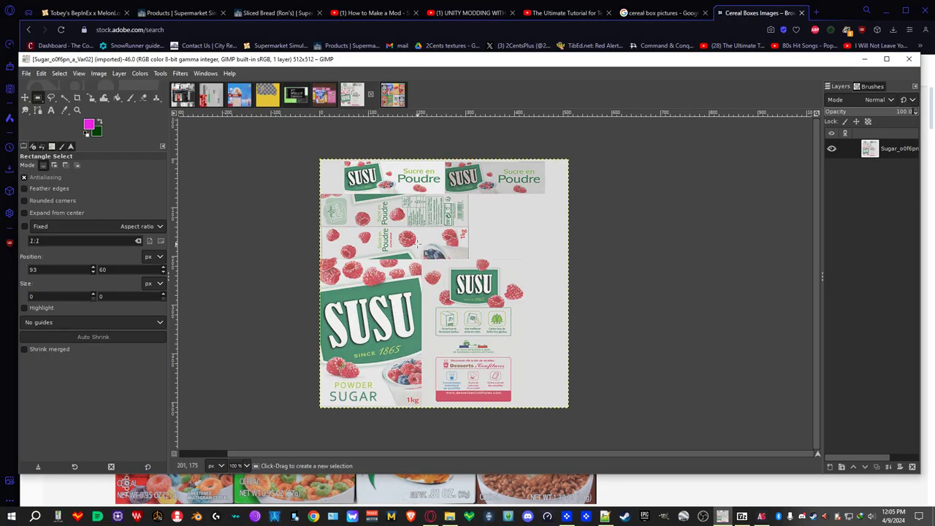
click(391, 92)
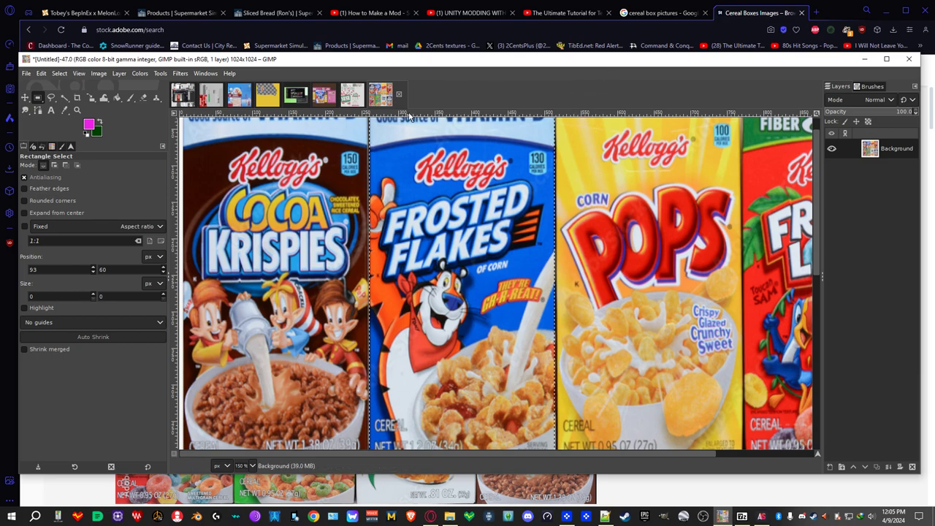
click(450, 517)
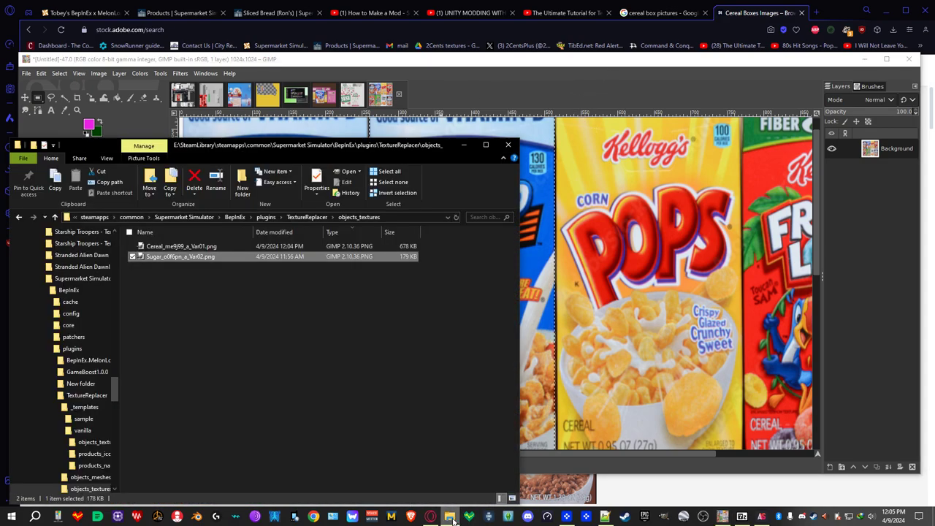
click(308, 219)
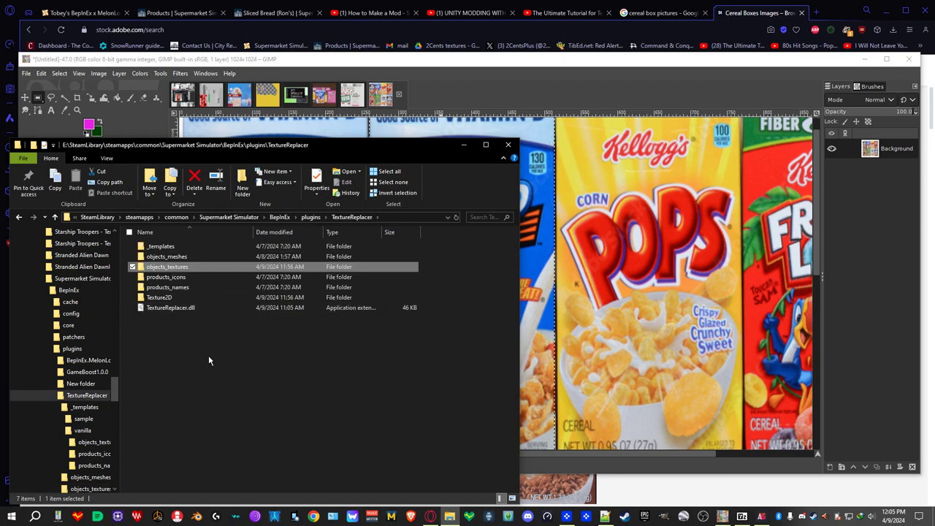
click(167, 278)
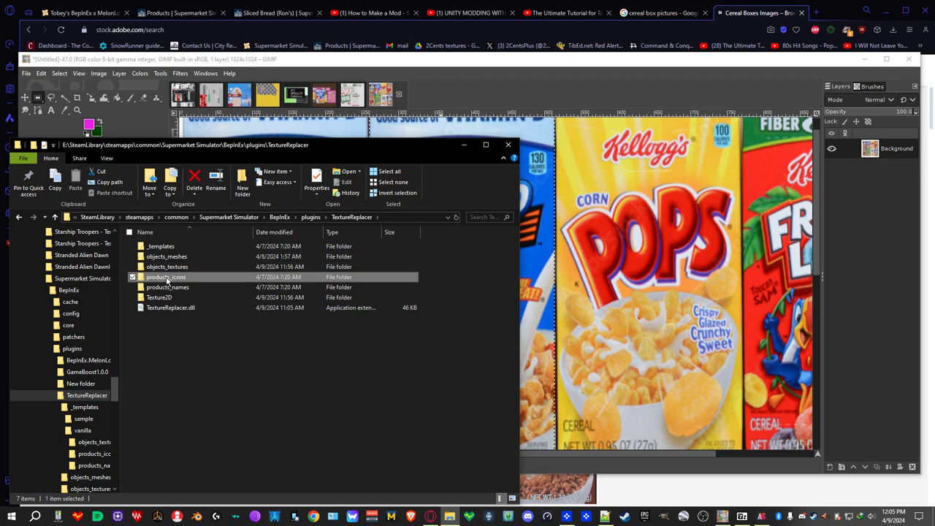
double_click(167, 278)
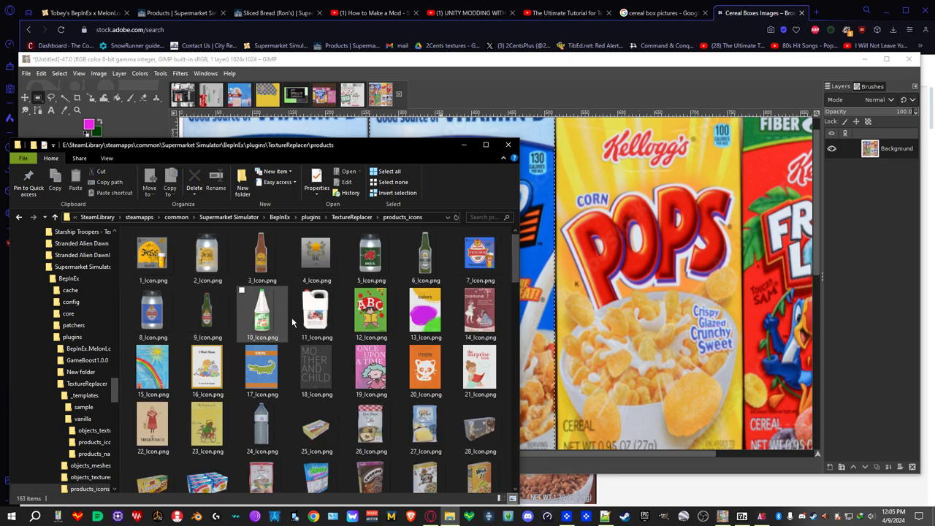
Show the product icons as extra large thumbnails in a wider window and open the Chokipik icon, 33_Icon.png, in GIMP
click(108, 158)
click(123, 172)
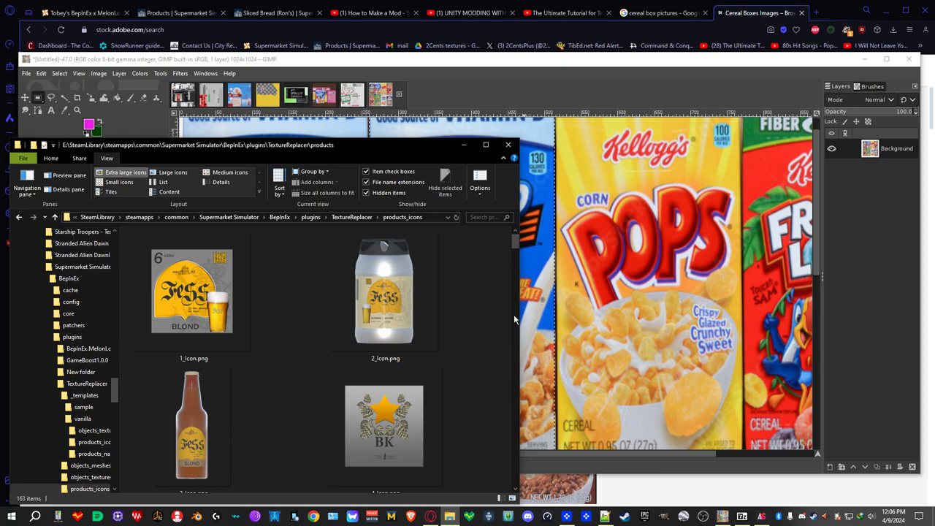
drag(519, 317, 925, 334)
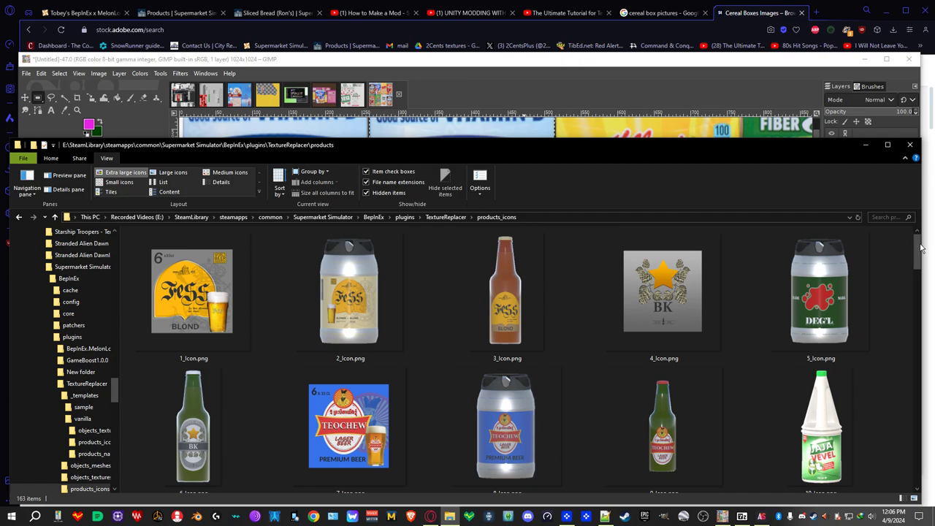
drag(918, 249, 919, 302)
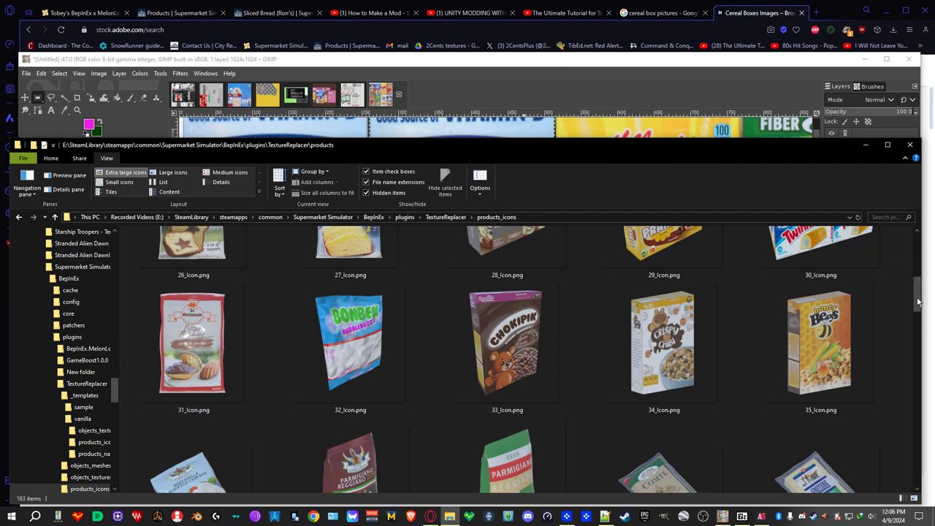
right_click(504, 350)
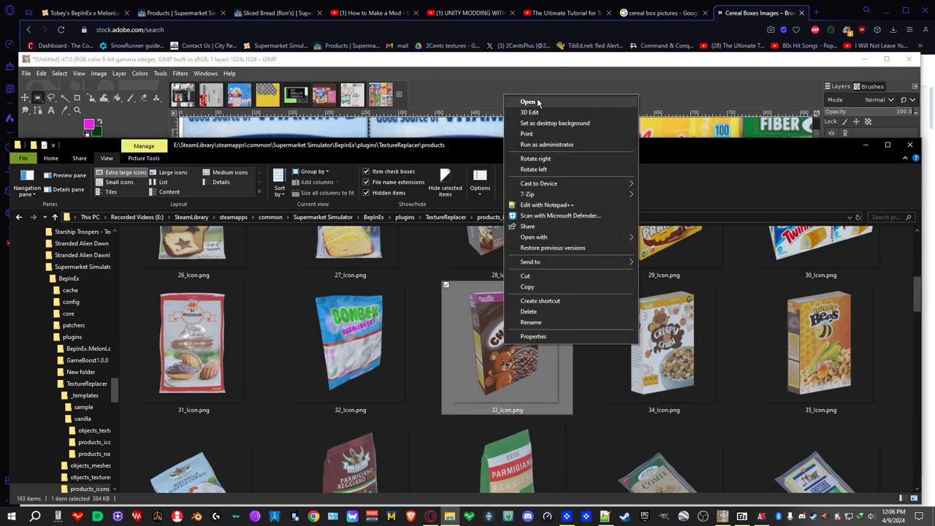
click(537, 102)
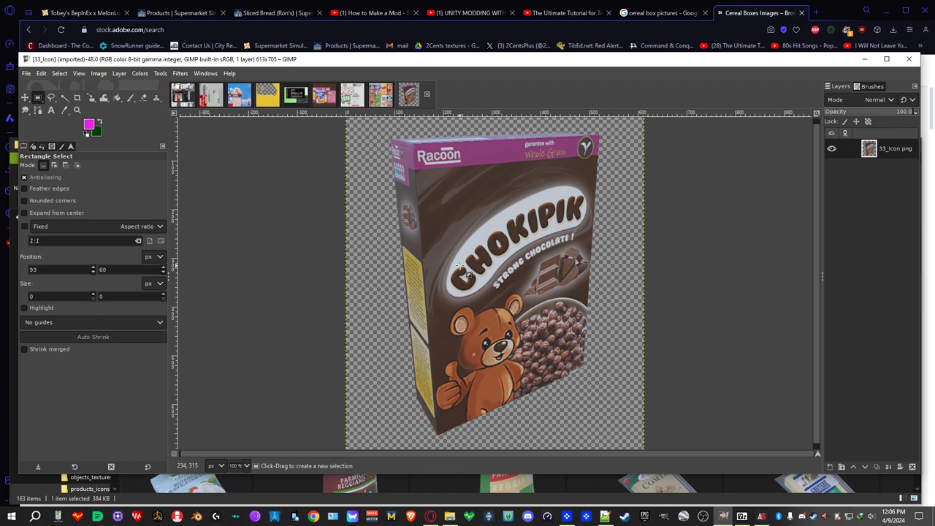
Paste the Frosted Flakes front into the icon and use the Perspective tool to pull its upper-right corner onto the Chokipik box front's corner
key(ctrl+v)
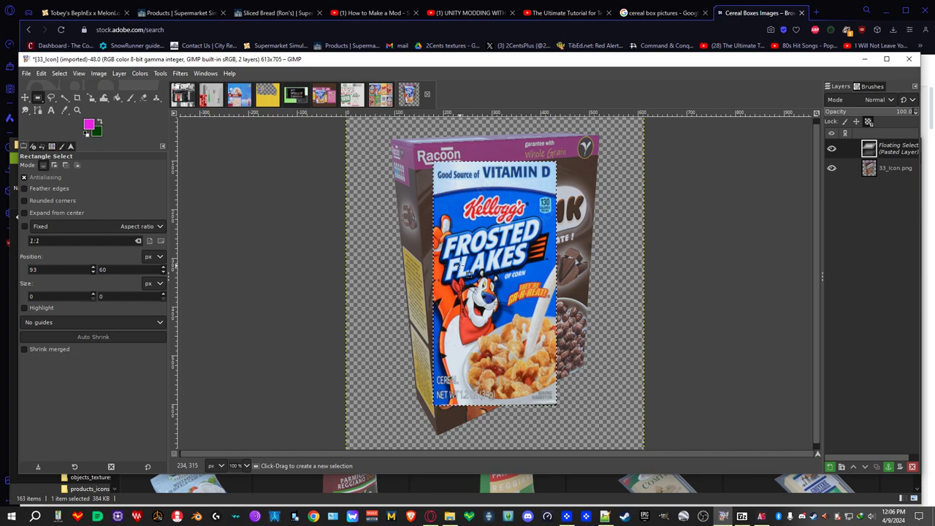
right_click(462, 270)
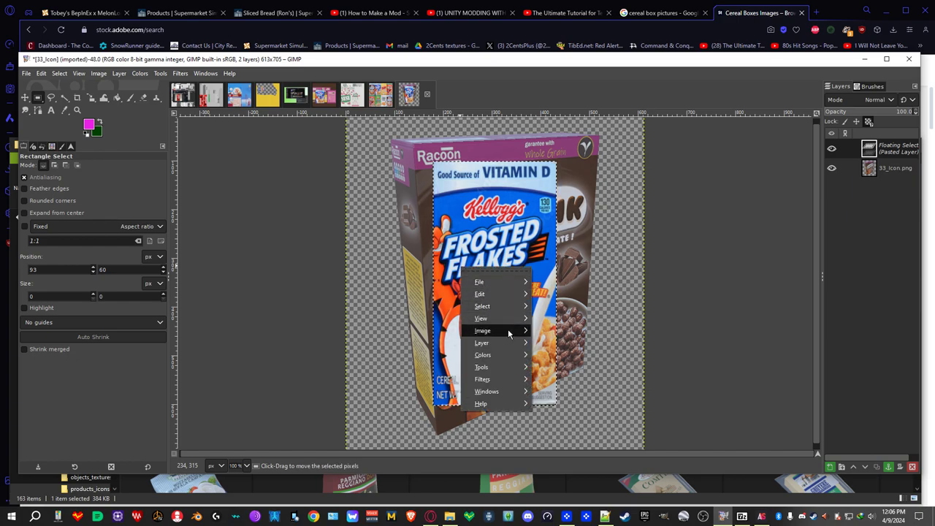
mouse_move(502, 374)
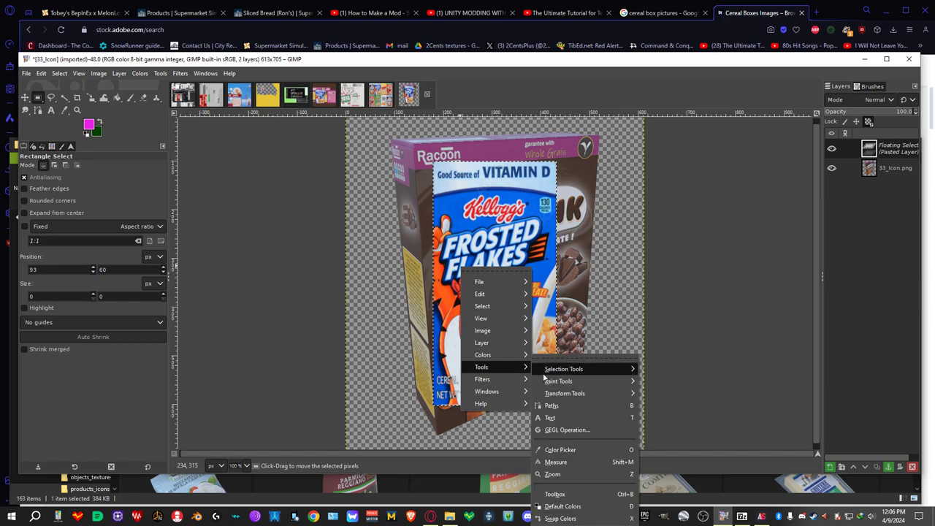
mouse_move(580, 395)
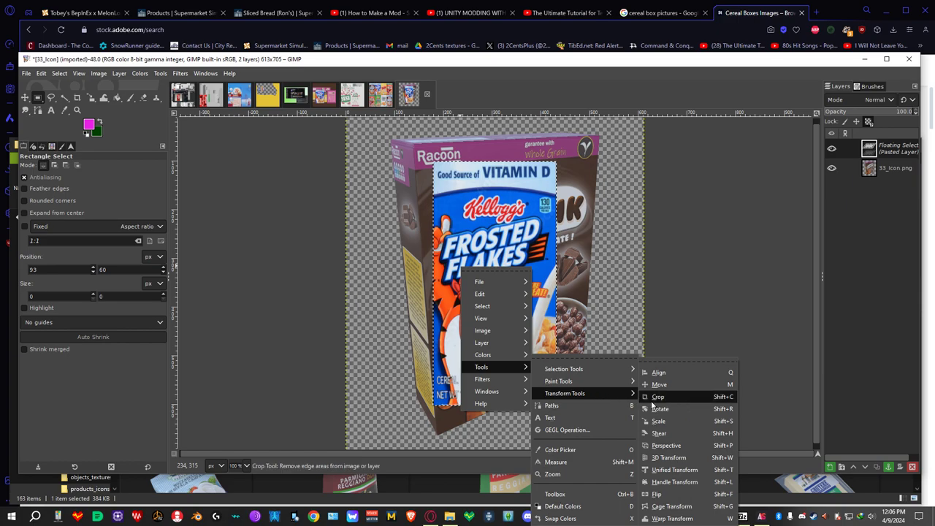
click(676, 448)
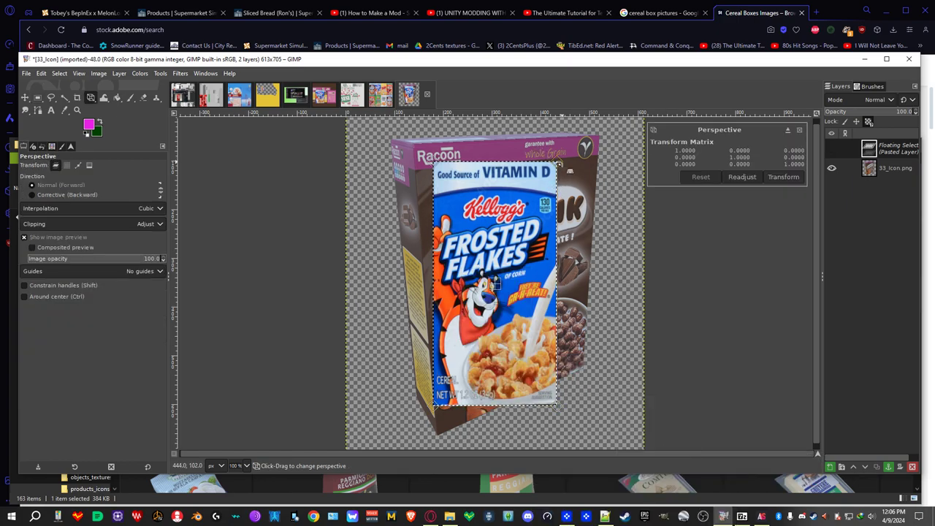
drag(560, 167, 607, 141)
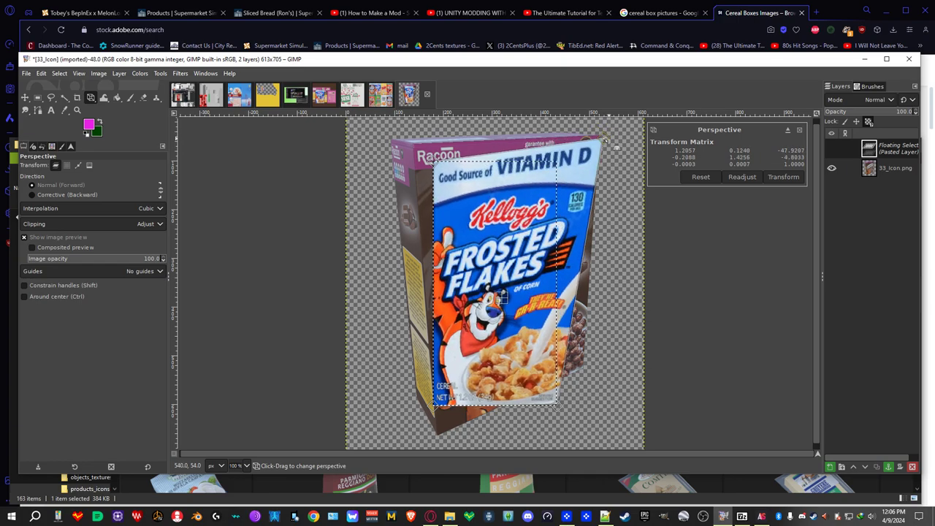
scroll(600, 148, up, 4)
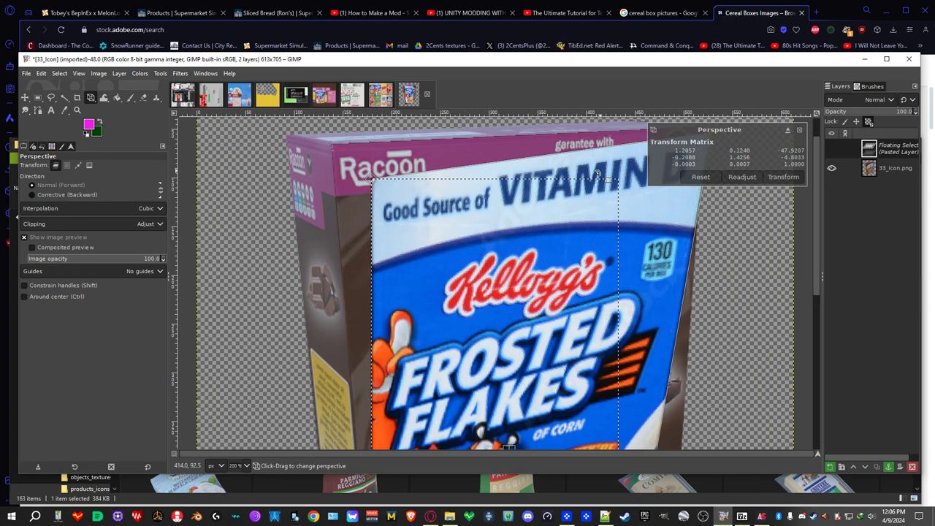
scroll(571, 310, up, 3)
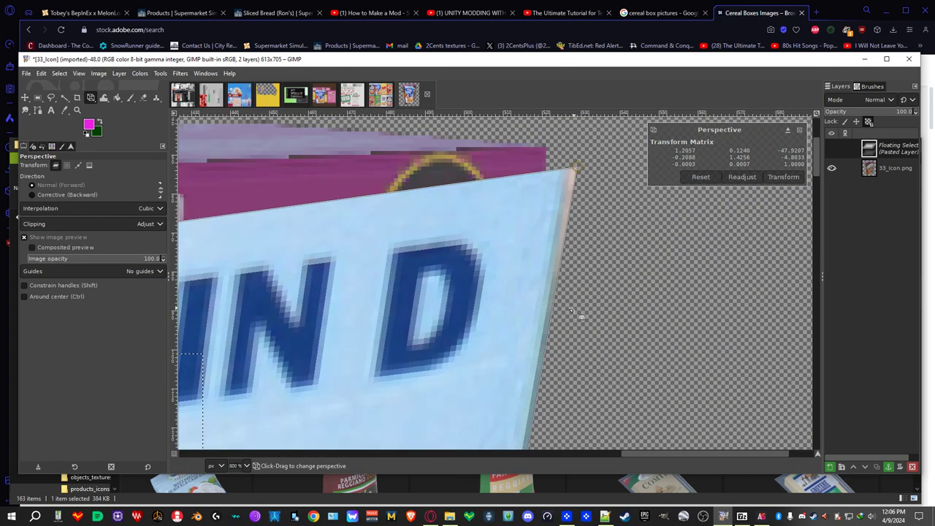
scroll(559, 315, up, 3)
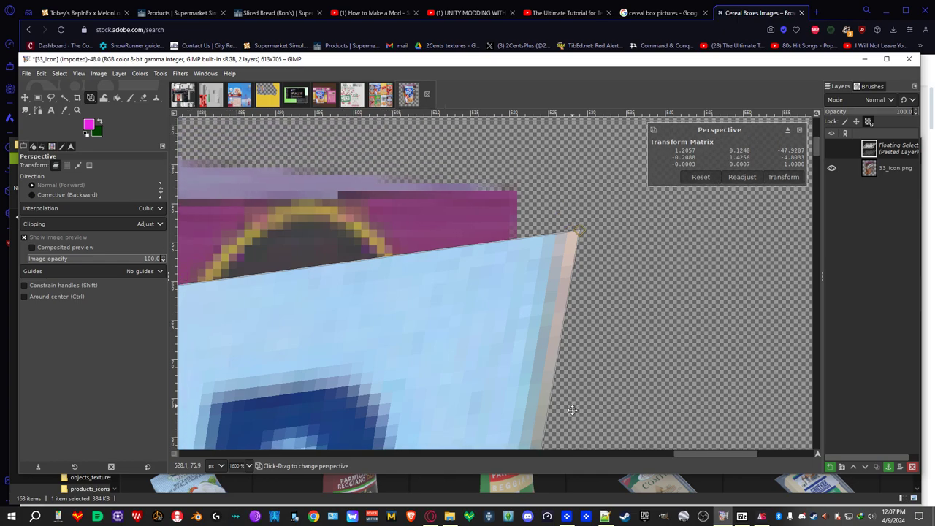
drag(578, 265, 517, 218)
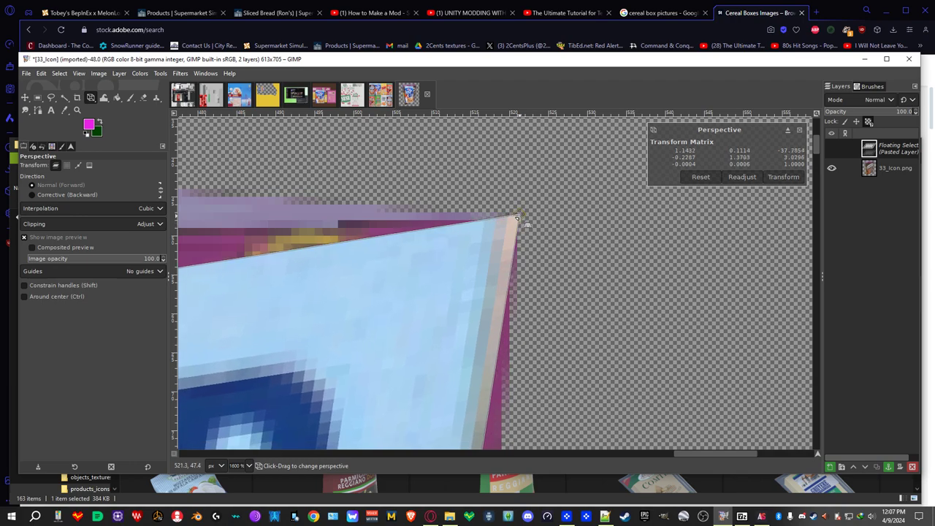
Align the upper-left corner of the pasted artwork with the edge where the box's front, side and top meet
scroll(531, 223, down, 7)
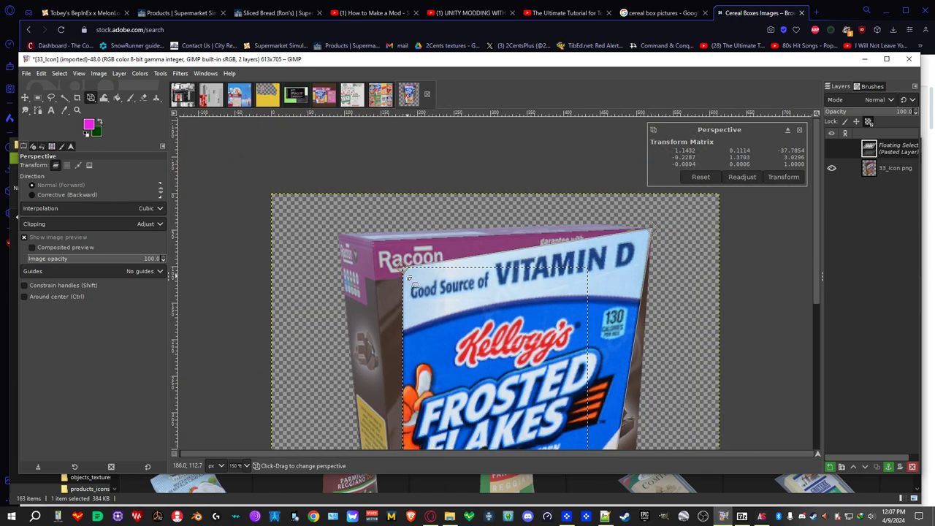
drag(404, 272, 377, 246)
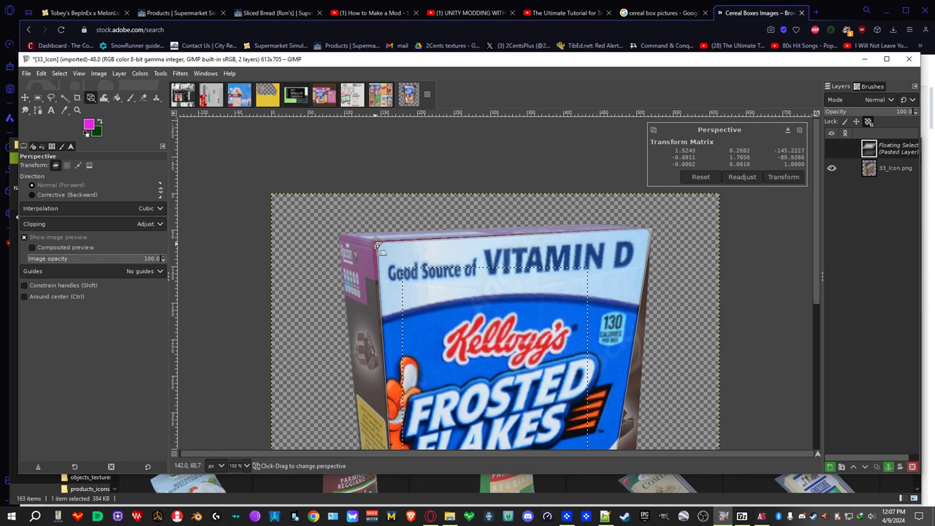
scroll(375, 245, up, 6)
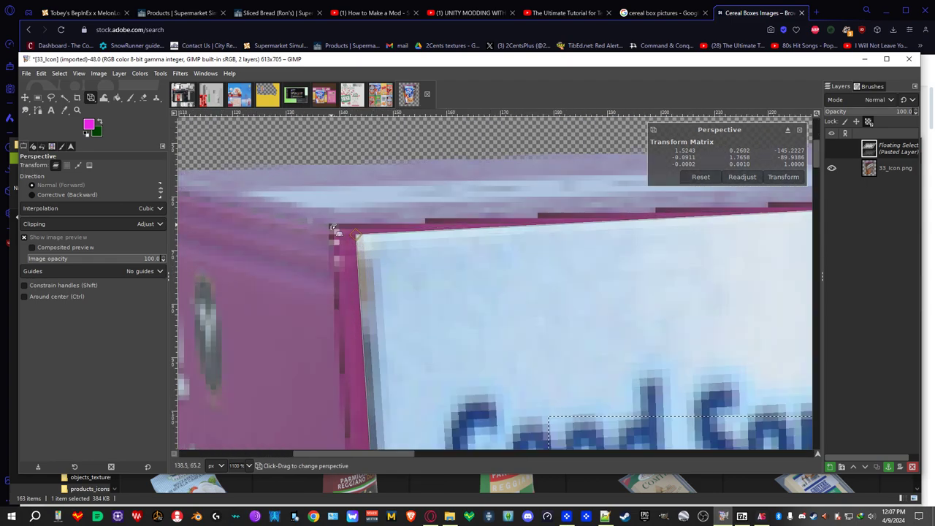
drag(355, 235, 331, 226)
scroll(438, 353, down, 7)
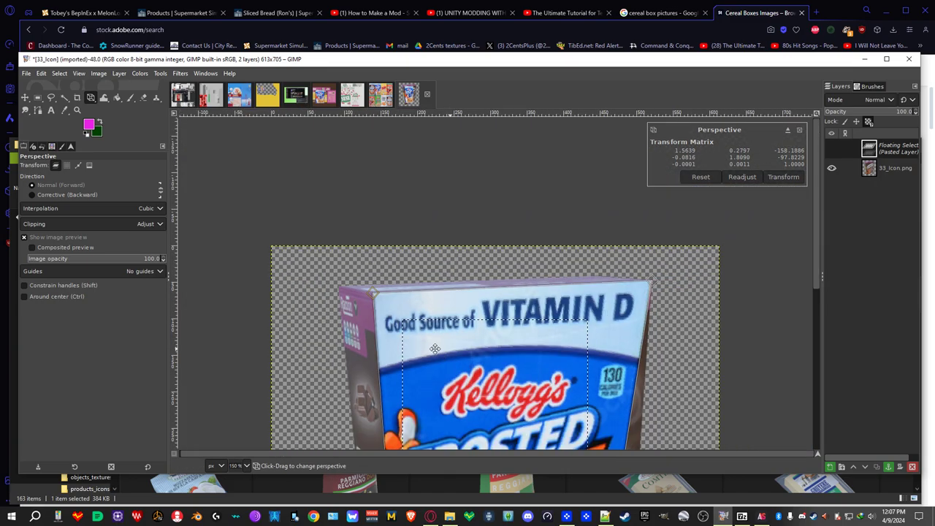
Pull the artwork's lower-left corner down to the lowest tip of the box front, where it meets the side panel
scroll(437, 353, down, 6)
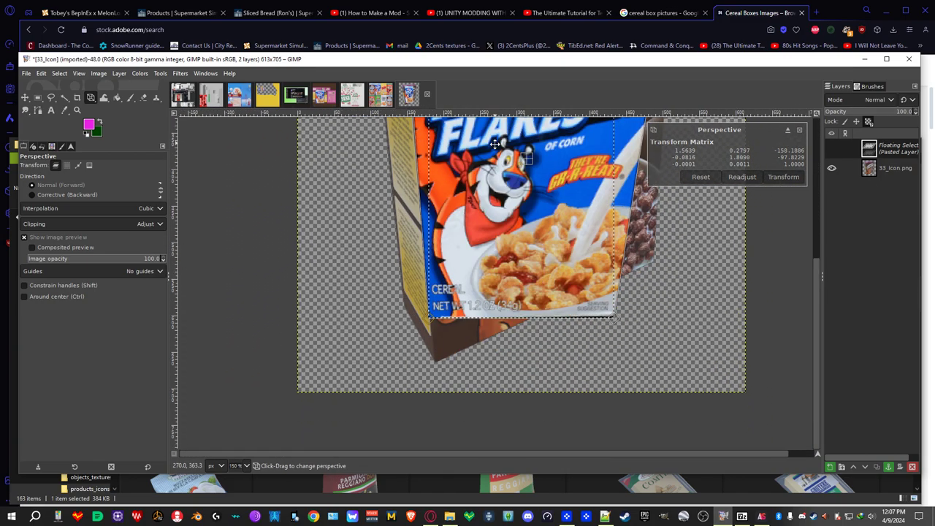
scroll(498, 341, up, 5)
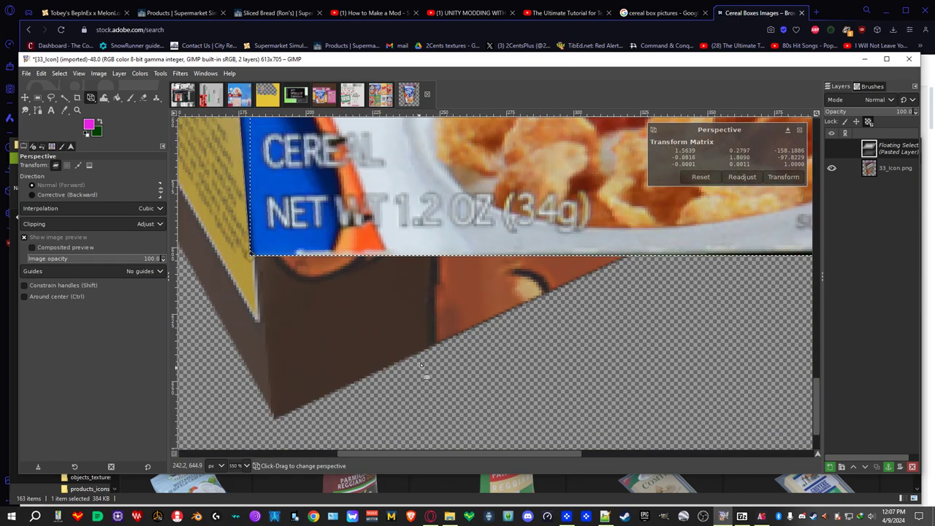
scroll(421, 366, up, 2)
drag(580, 330, 650, 359)
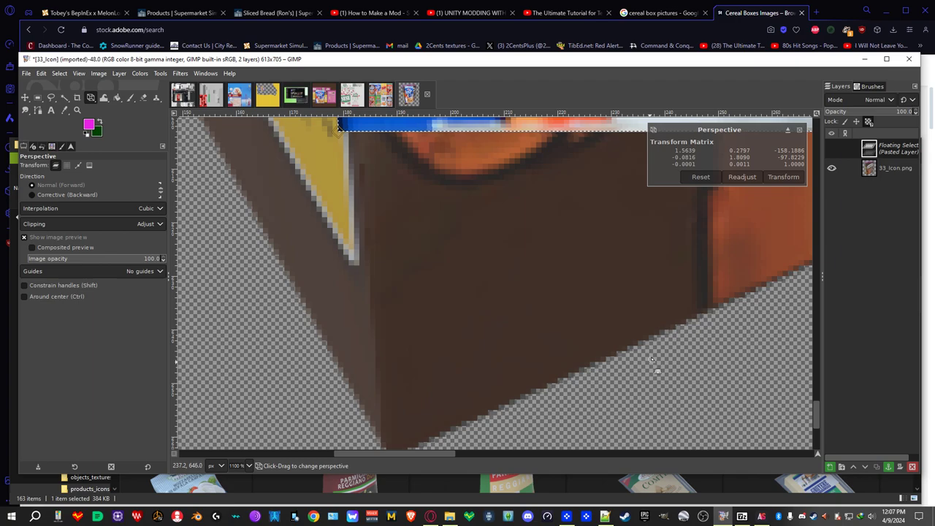
scroll(633, 344, down, 1)
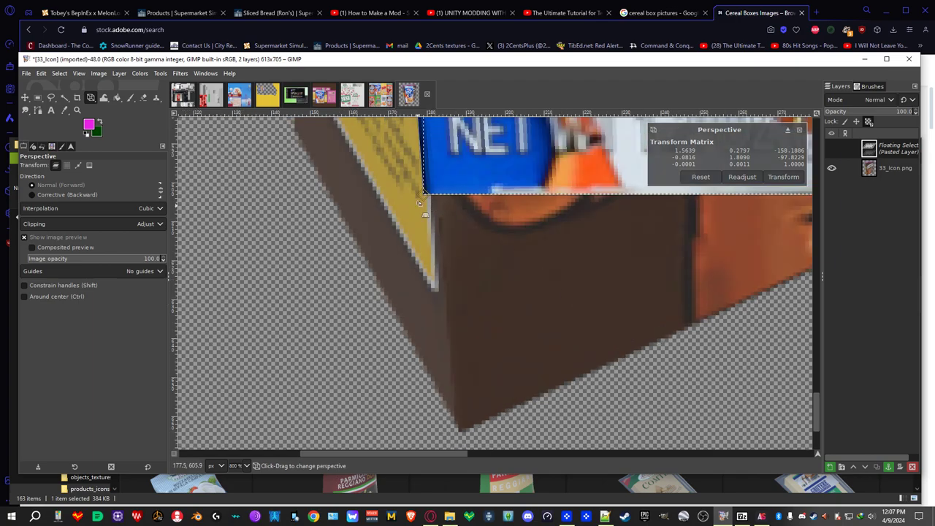
drag(428, 201, 457, 429)
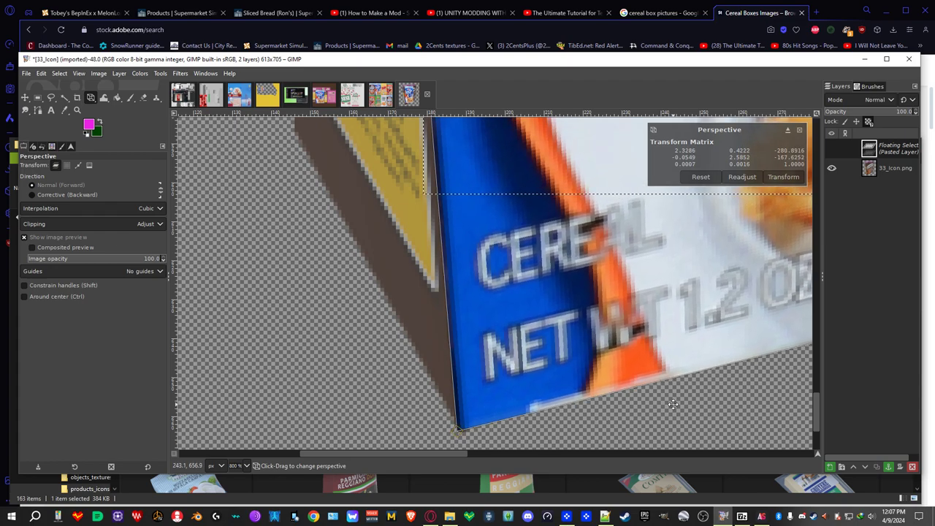
Fit the artwork's lower-right corner precisely to the lower-right corner of the box front
scroll(611, 365, right, 6)
scroll(618, 312, right, 5)
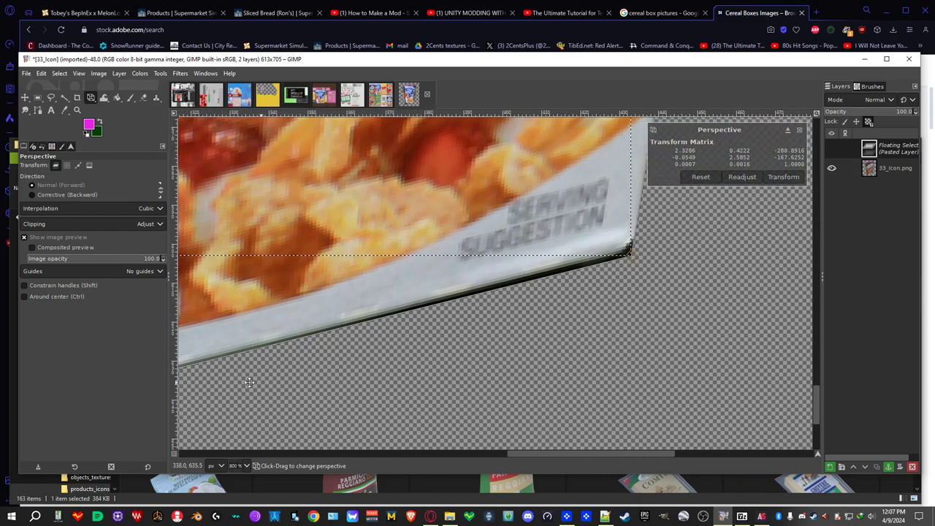
scroll(539, 325, right, 3)
scroll(409, 380, up, 4)
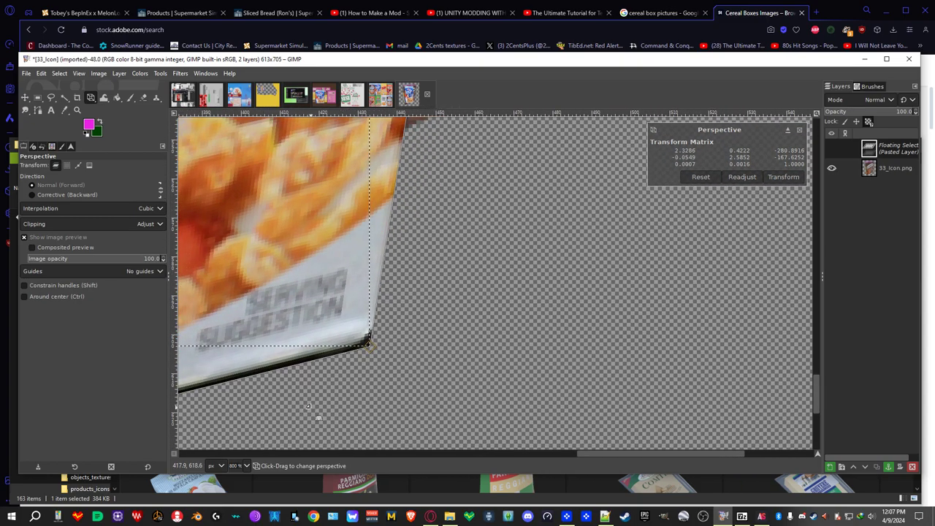
ctrl+scroll(401, 409, down, 2)
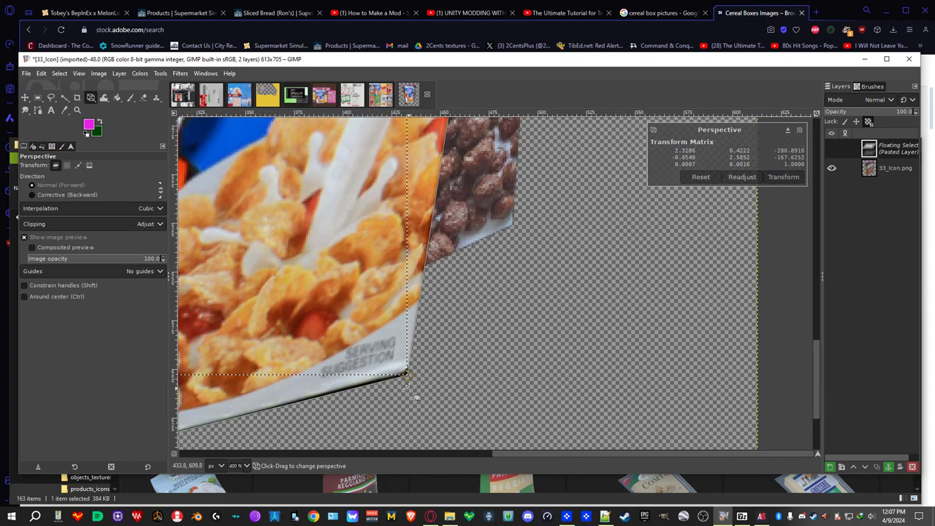
drag(417, 388, 513, 231)
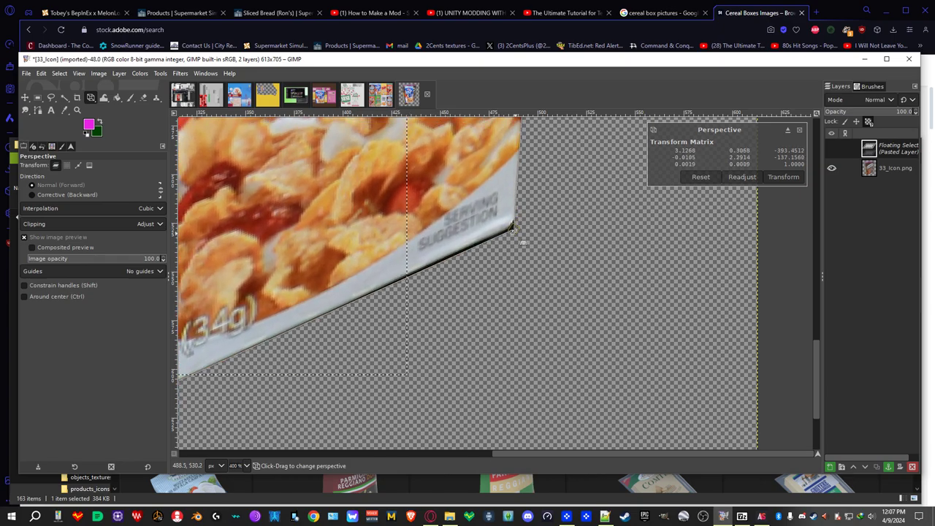
ctrl+scroll(513, 231, up, 5)
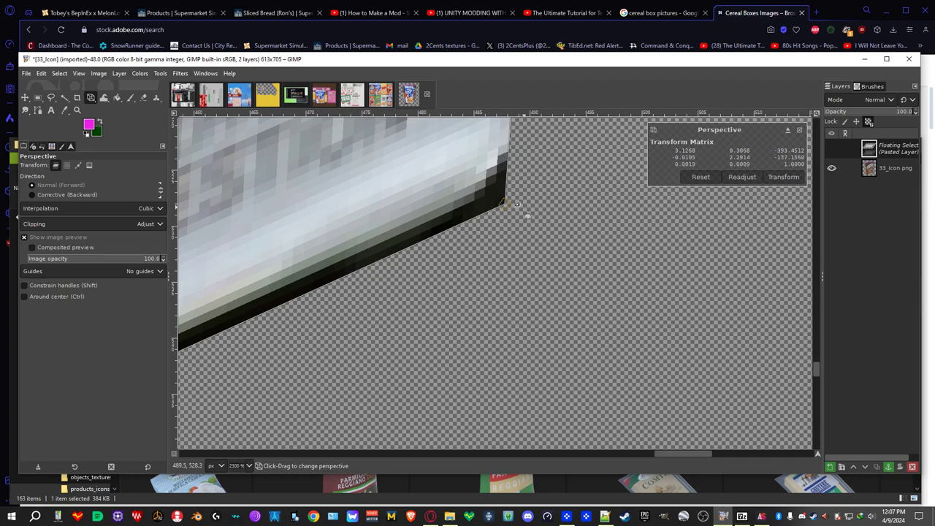
mouse_move(504, 205)
mouse_down()
mouse_move(502, 214)
mouse_move(486, 202)
mouse_move(487, 215)
mouse_move(504, 210)
mouse_move(467, 221)
mouse_move(485, 223)
mouse_move(492, 196)
mouse_move(522, 214)
mouse_move(473, 190)
mouse_move(517, 201)
mouse_move(506, 191)
mouse_up()
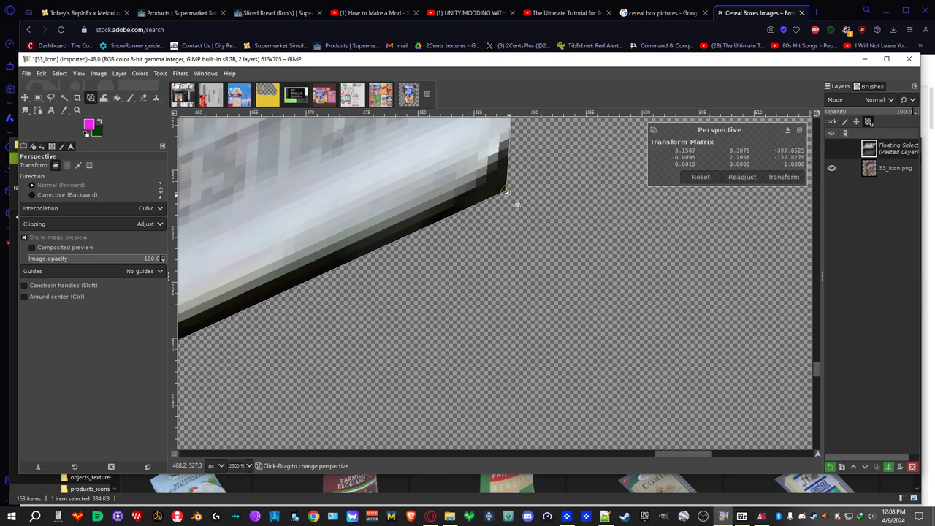
Apply the perspective transform and anchor the floating artwork onto the 33_Icon.png layer
click(782, 177)
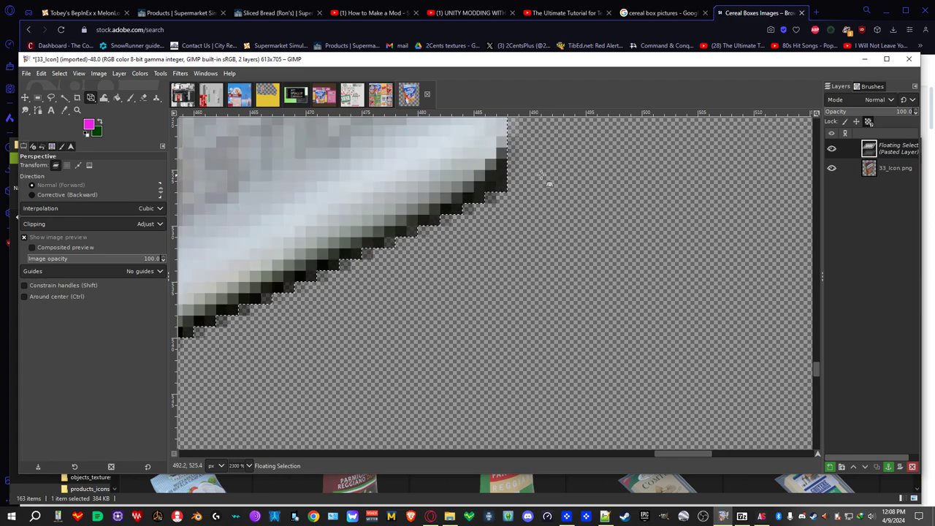
click(38, 99)
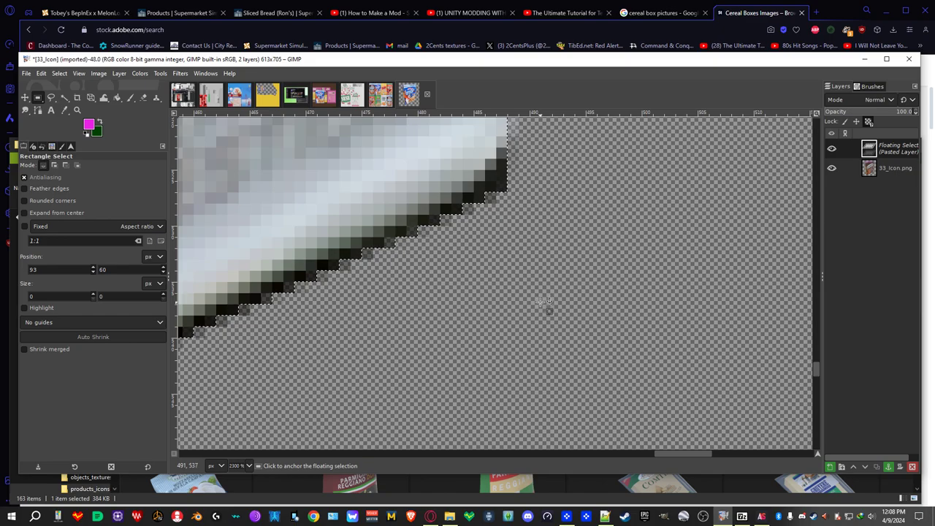
click(542, 301)
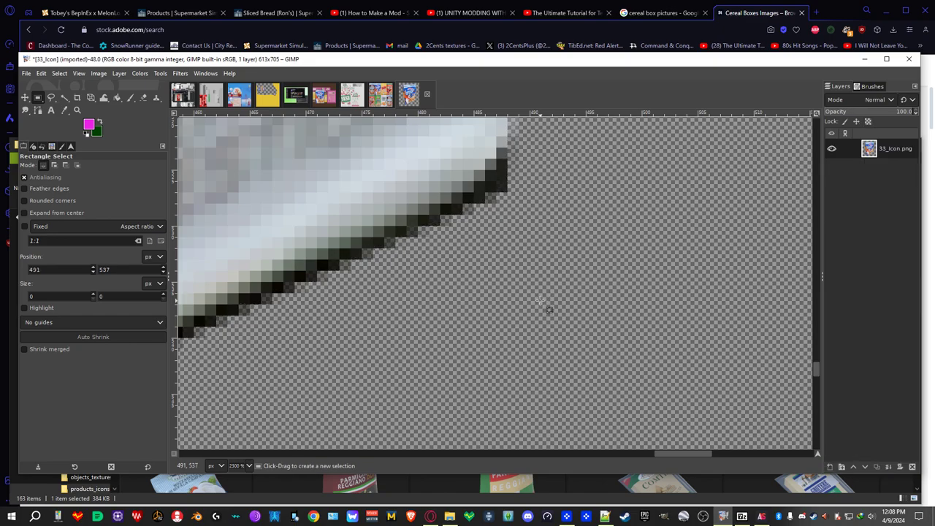
scroll(541, 301, down, 9)
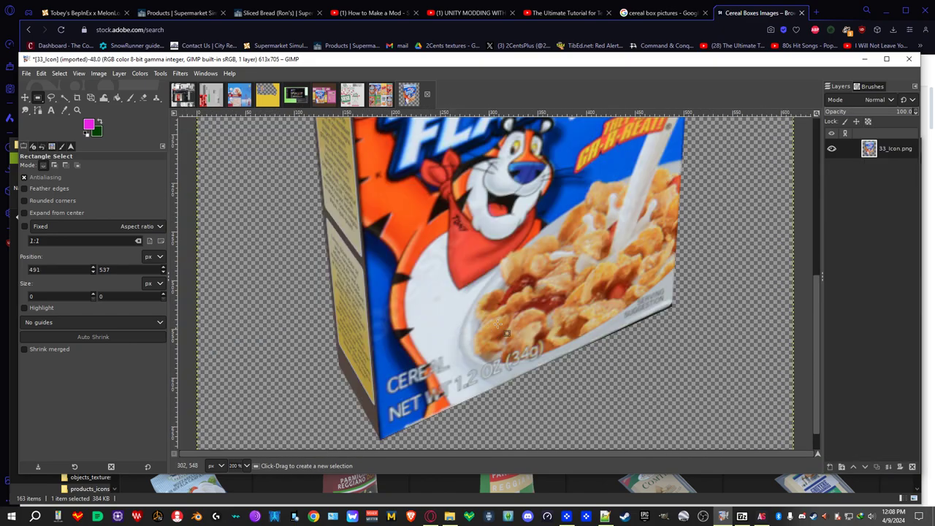
scroll(506, 317, down, 2)
scroll(439, 336, right, 2)
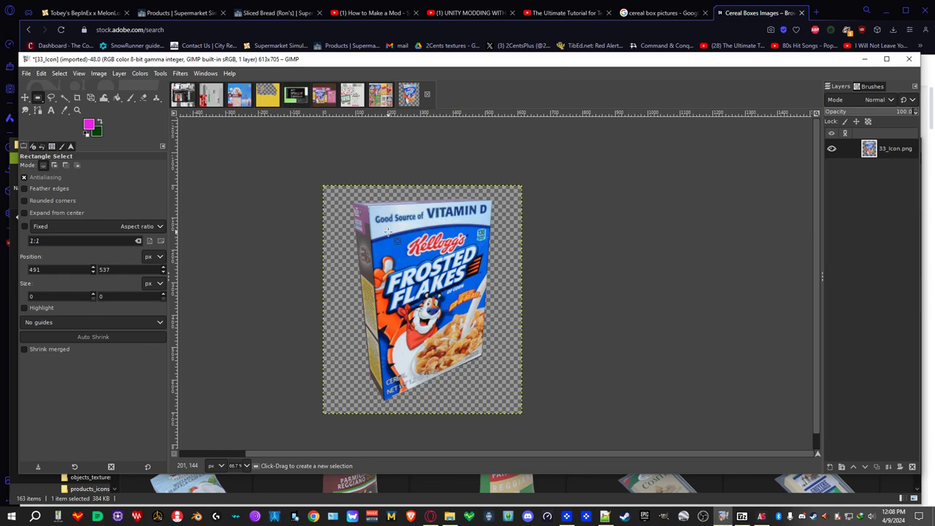
Overwrite the original 33_Icon.png with the edited image and switch to the products_icons folder in File Explorer
right_click(397, 225)
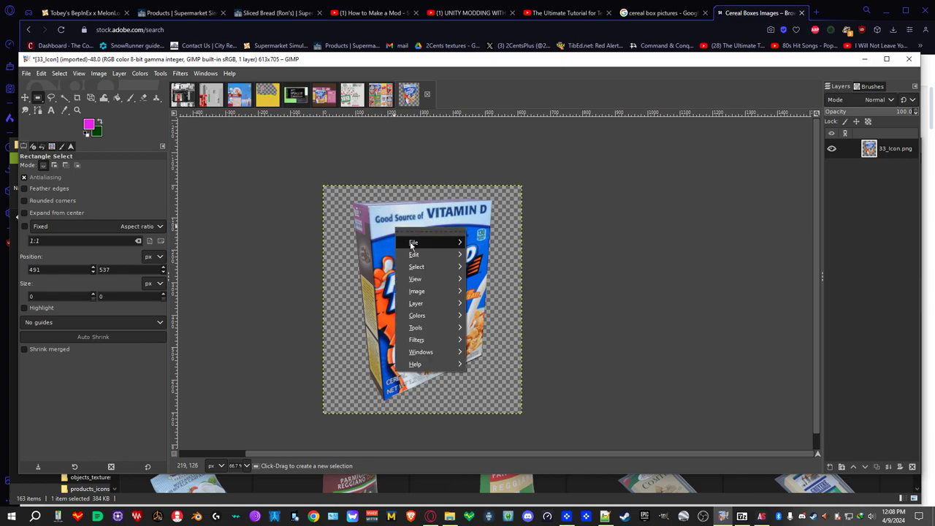
mouse_move(411, 246)
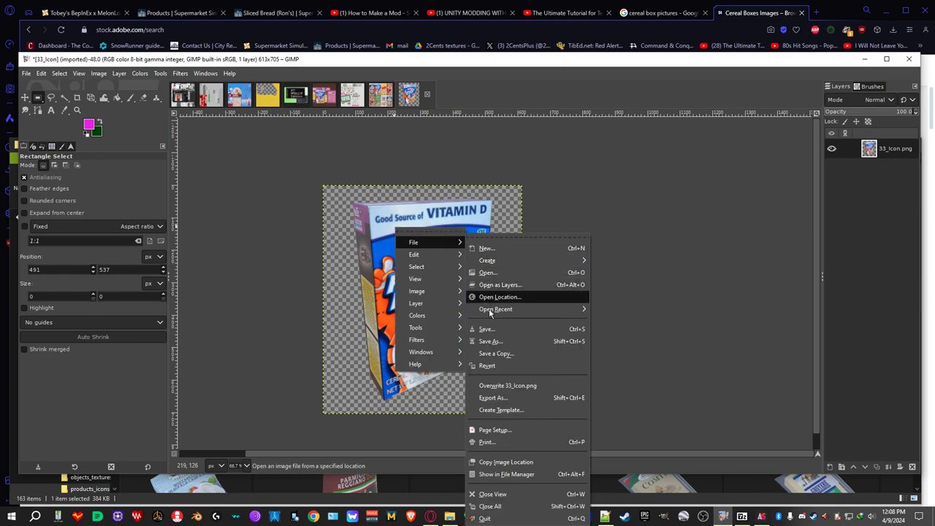
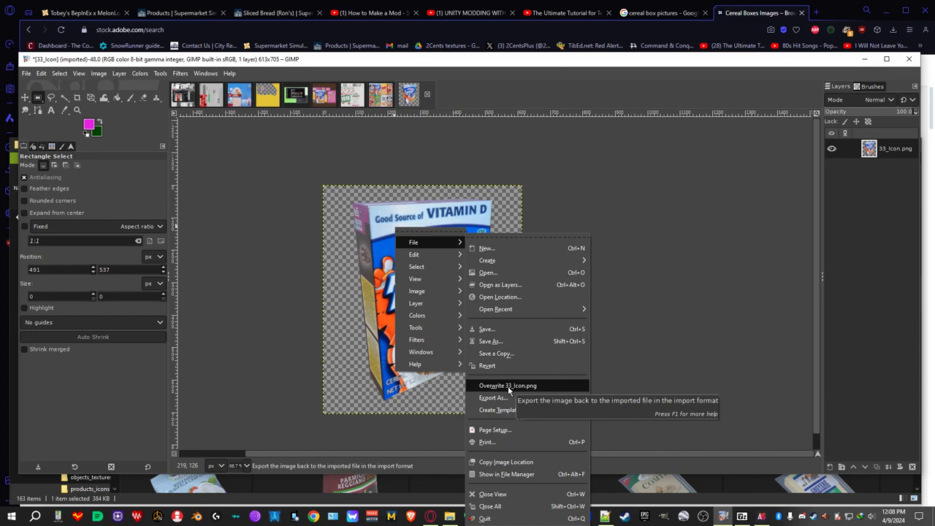
click(510, 385)
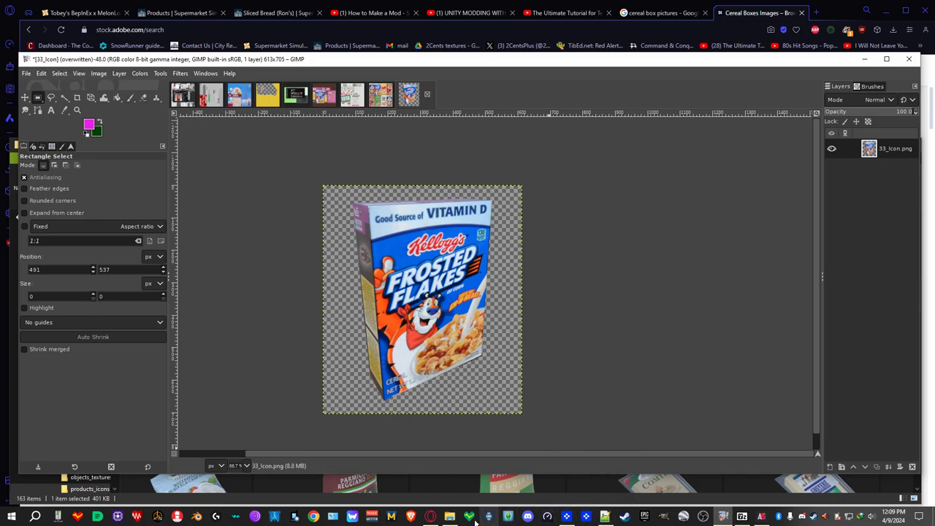
mouse_move(447, 518)
click(452, 483)
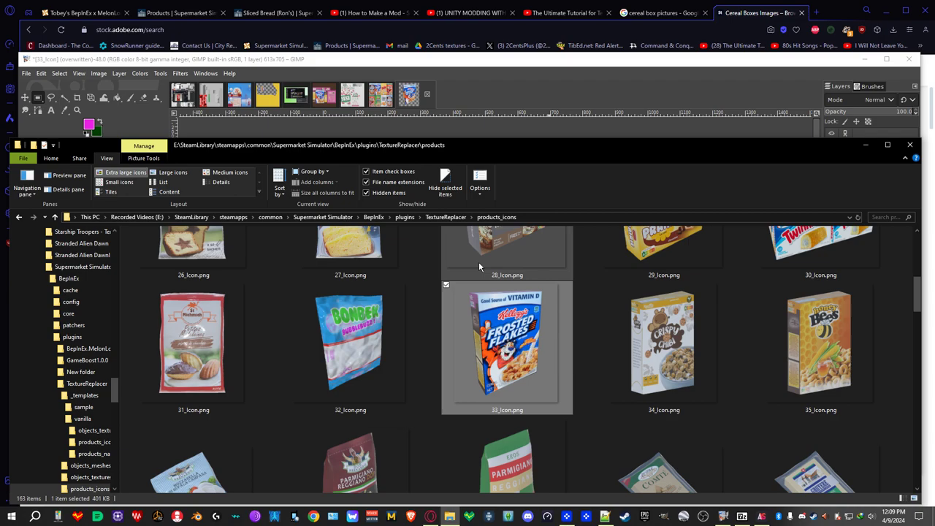
Open 33_Brand.txt and 33_Name.txt together from TextureReplacer's products_names folder in Notepad++
click(442, 218)
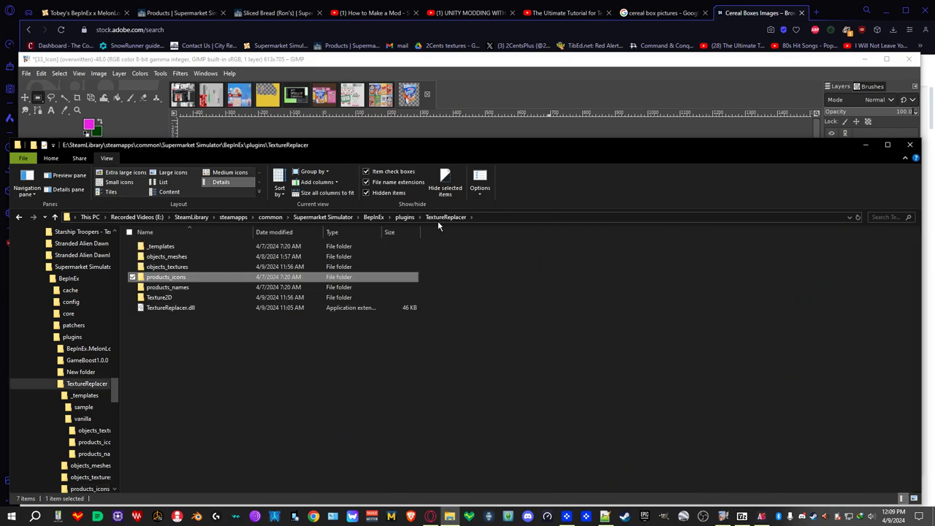
double_click(163, 290)
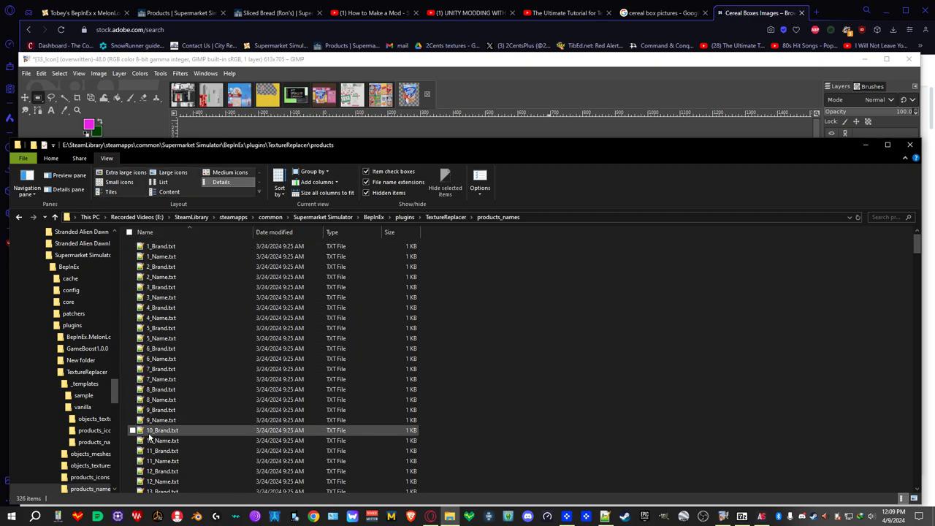
scroll(150, 453, down, 5)
scroll(149, 455, down, 9)
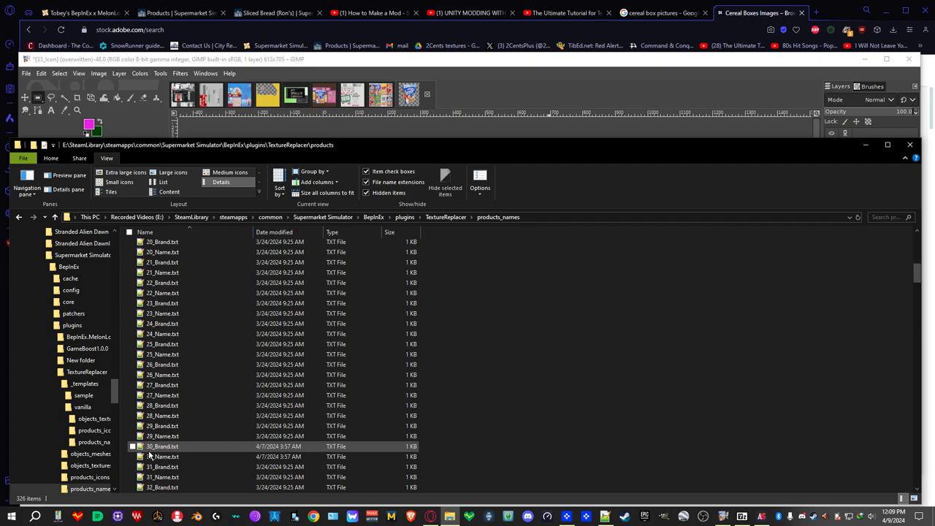
scroll(158, 464, down, 2)
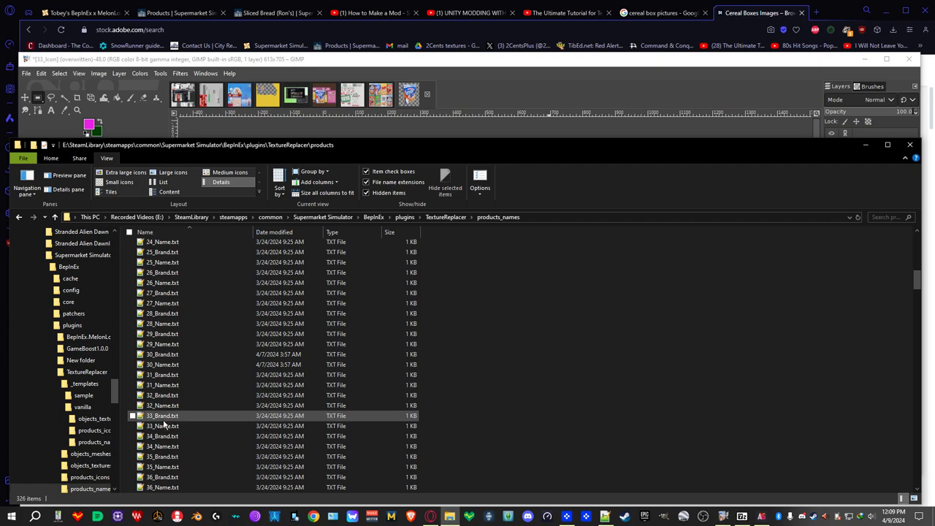
click(164, 420)
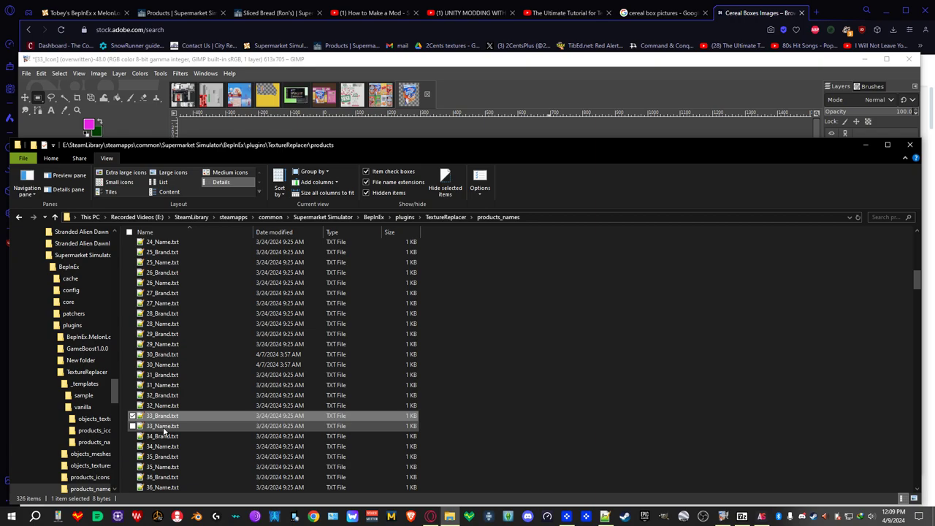
ctrl+click(164, 427)
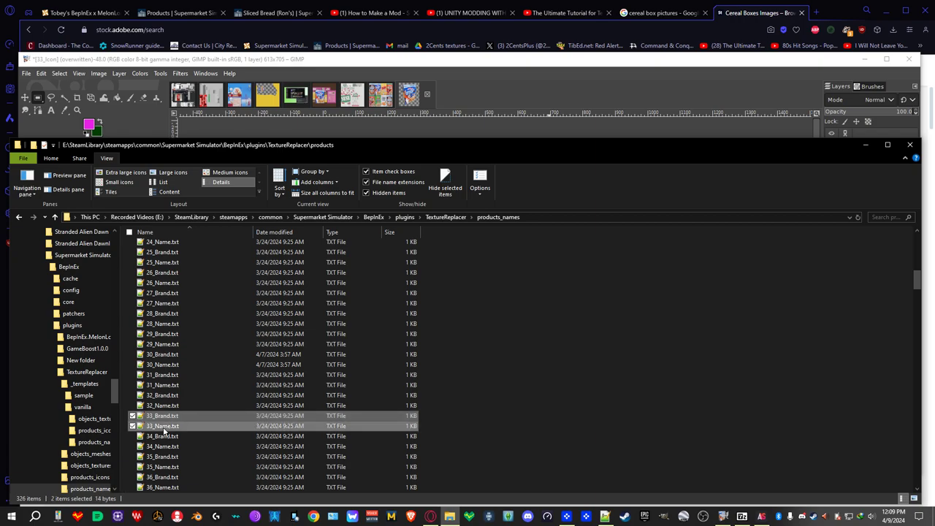
right_click(164, 430)
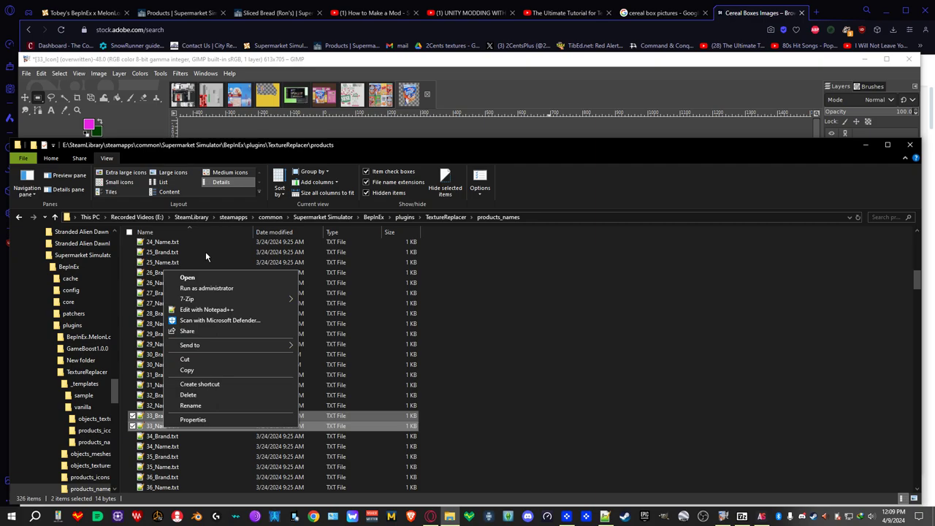
click(193, 277)
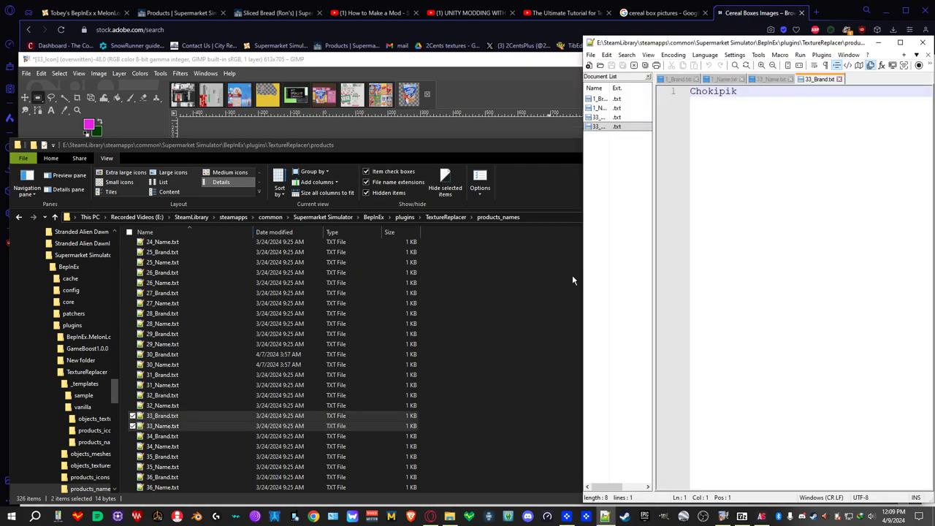
Arrange the Notepad++ window beside the GIMP window so the Frosted Flakes icon artwork stays in view for reference
drag(583, 314, 415, 316)
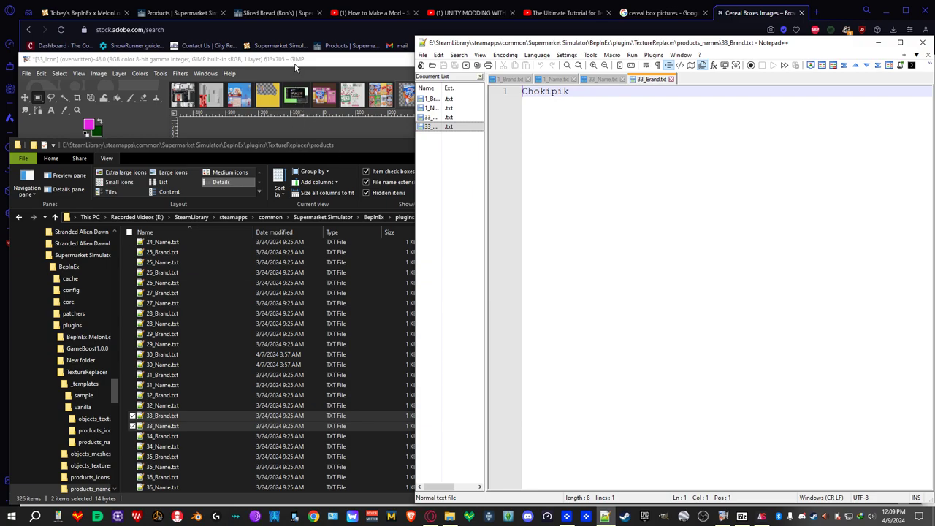
click(335, 69)
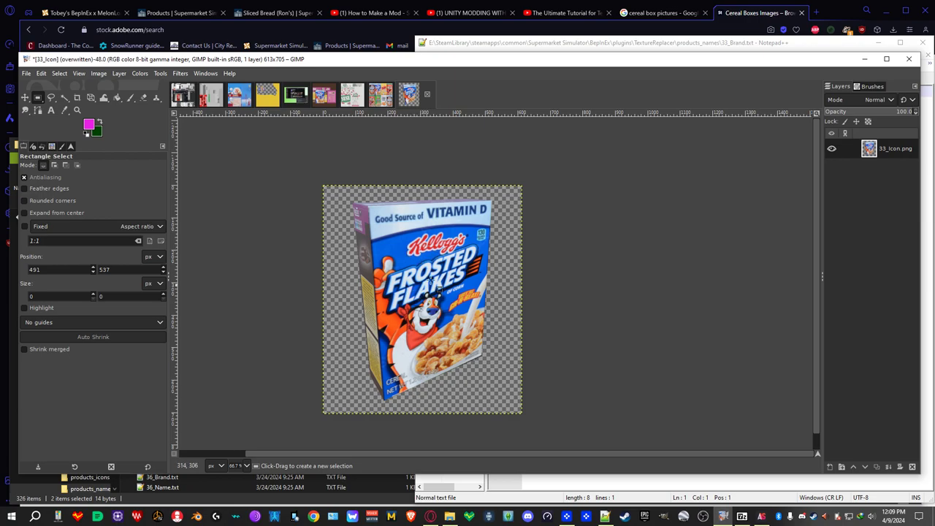
click(562, 496)
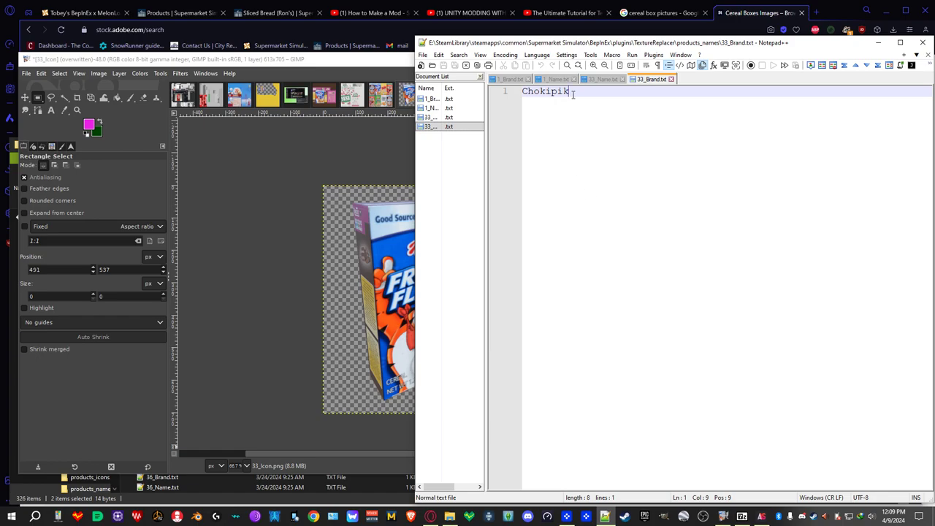
drag(570, 92, 540, 91)
click(526, 110)
drag(414, 152, 489, 156)
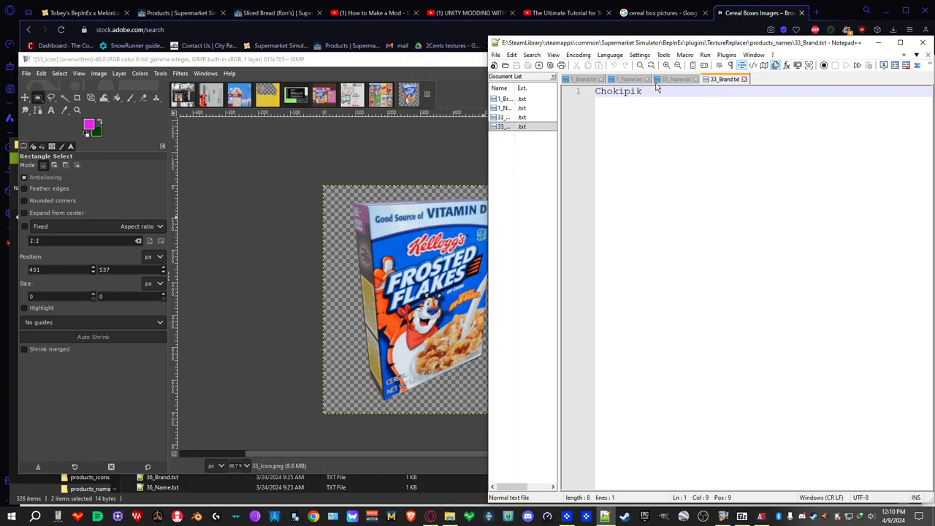
Replace the brand text in 33_Brand.txt with "Kellogg's" and save the file
key(BackSpace)
key(BackSpace)
key(BackSpace)
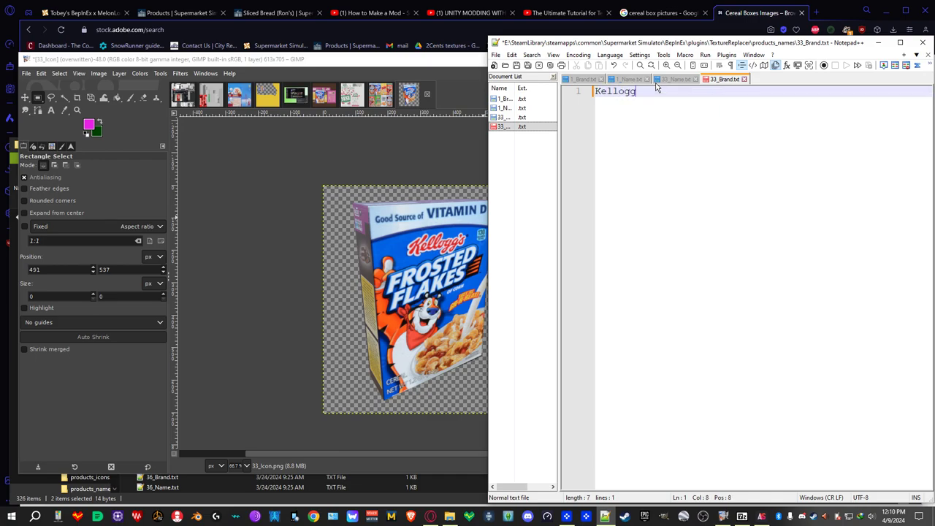
text('s)
key(ctrl+s)
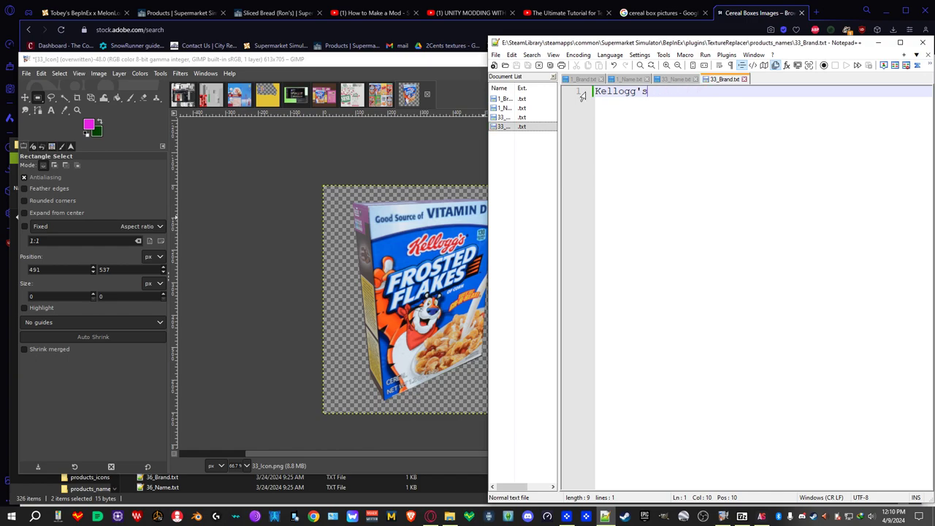
click(517, 66)
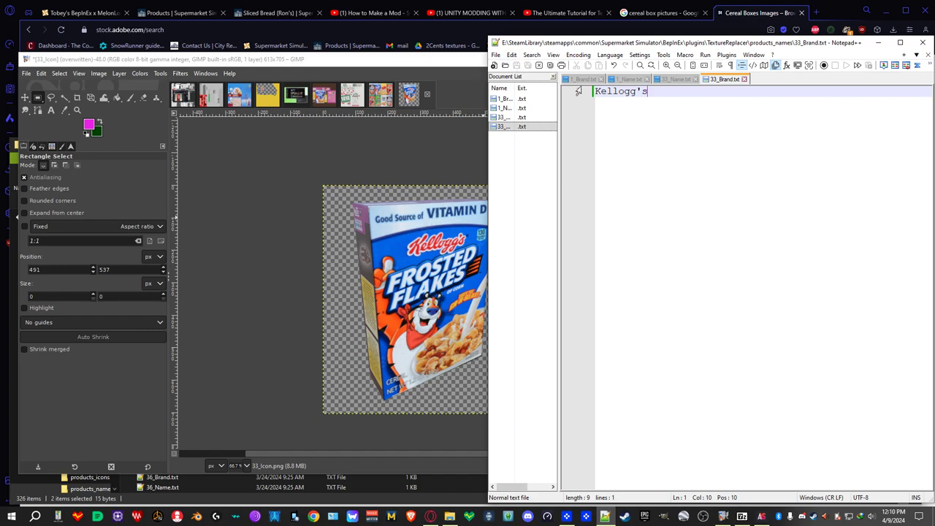
Replace the product name in 33_Name.txt with "Frosted Flakes" and save the file
click(676, 79)
drag(657, 97, 578, 89)
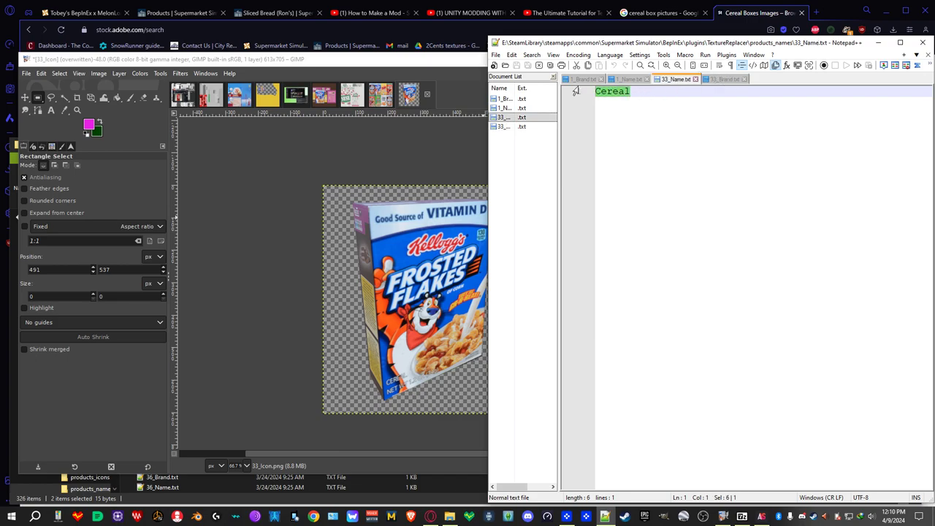
text(Frosted)
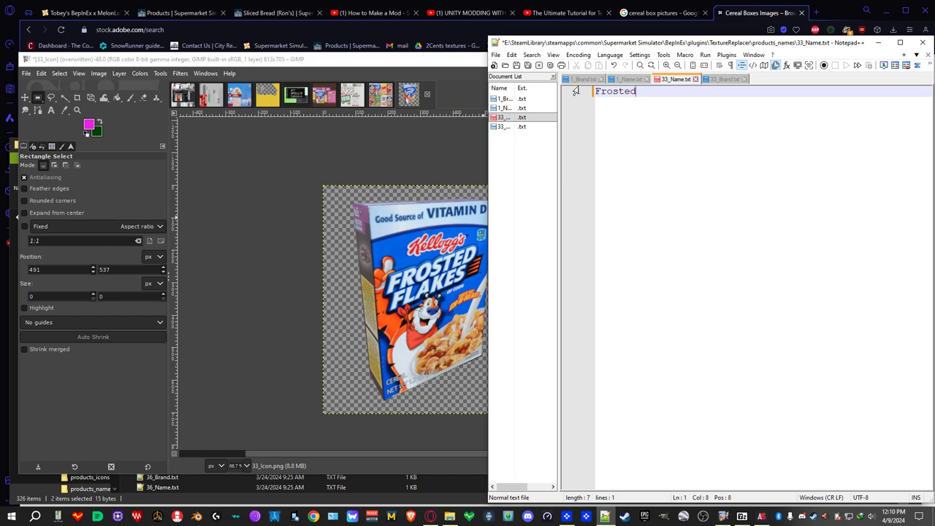
text(Flakes)
key(ctrl+s)
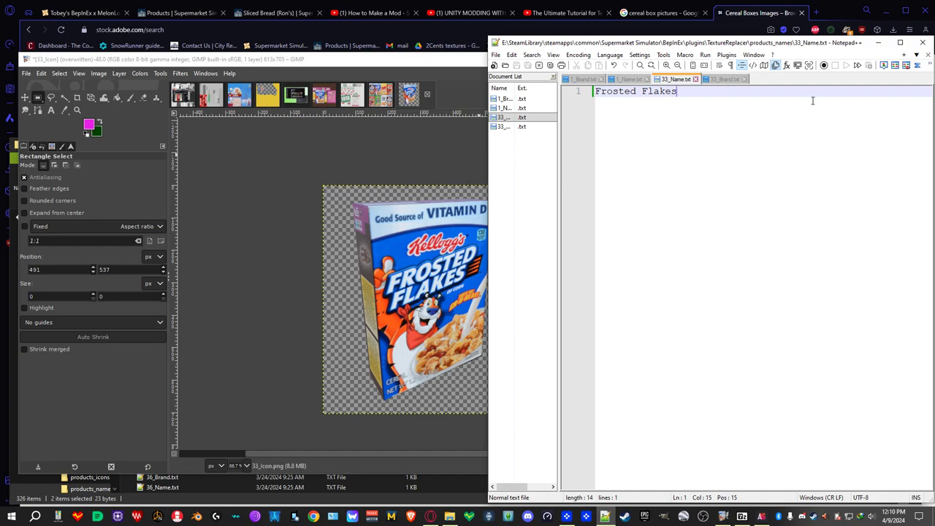
Minimize Notepad++, the browser and GIMP, close the archive window, and return to the products_names folder in File Explorer
click(878, 44)
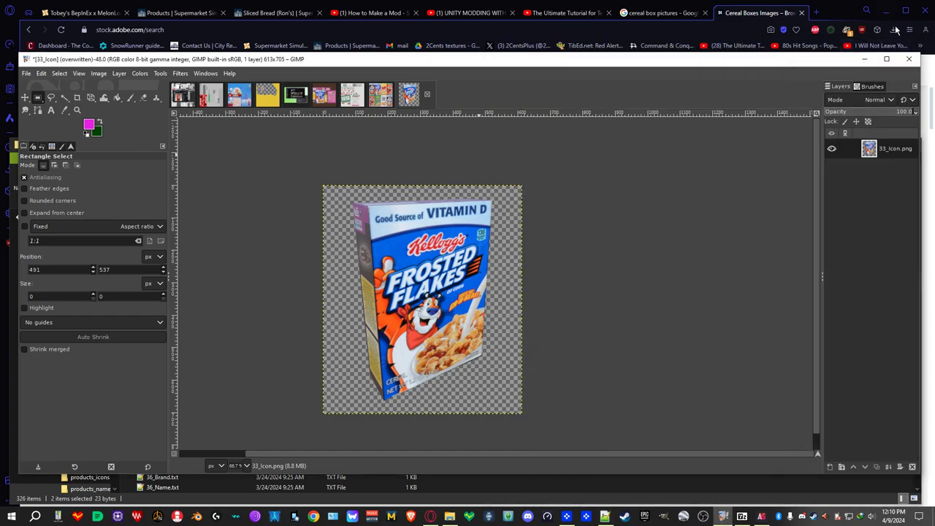
click(884, 11)
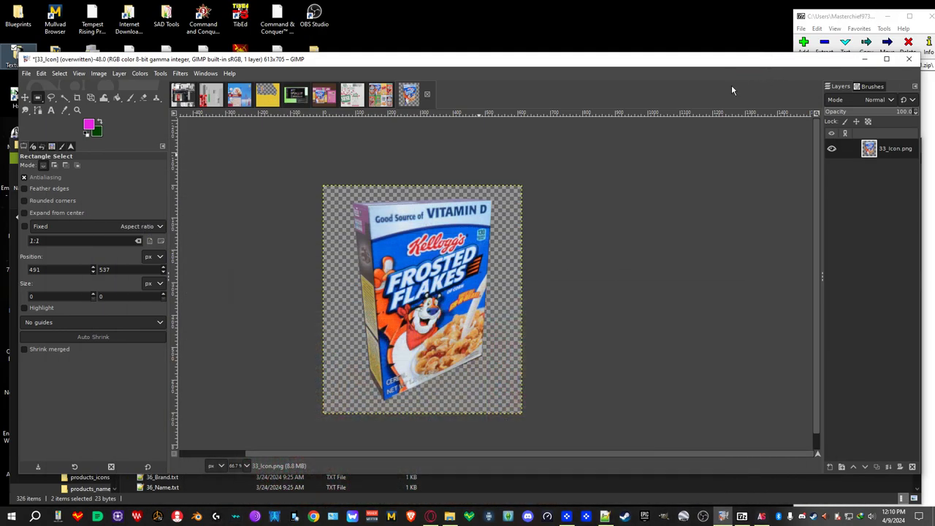
click(864, 58)
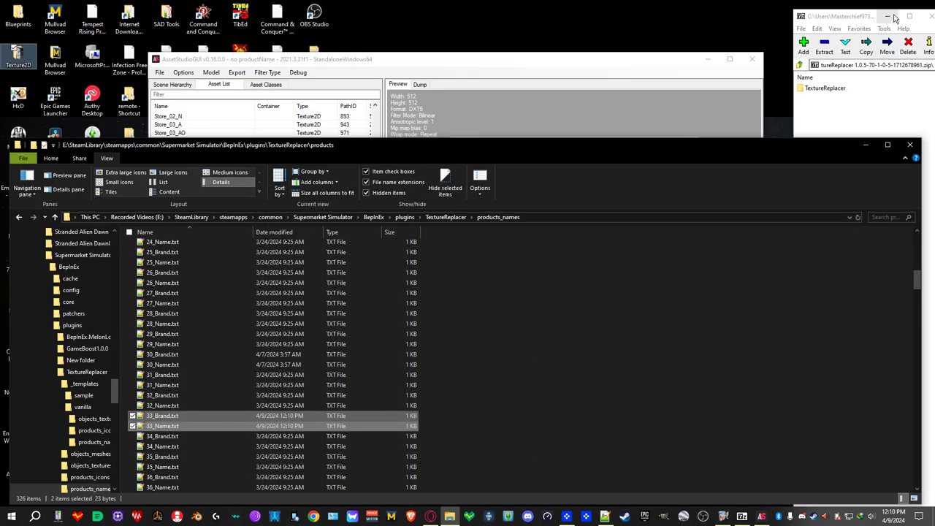
click(930, 16)
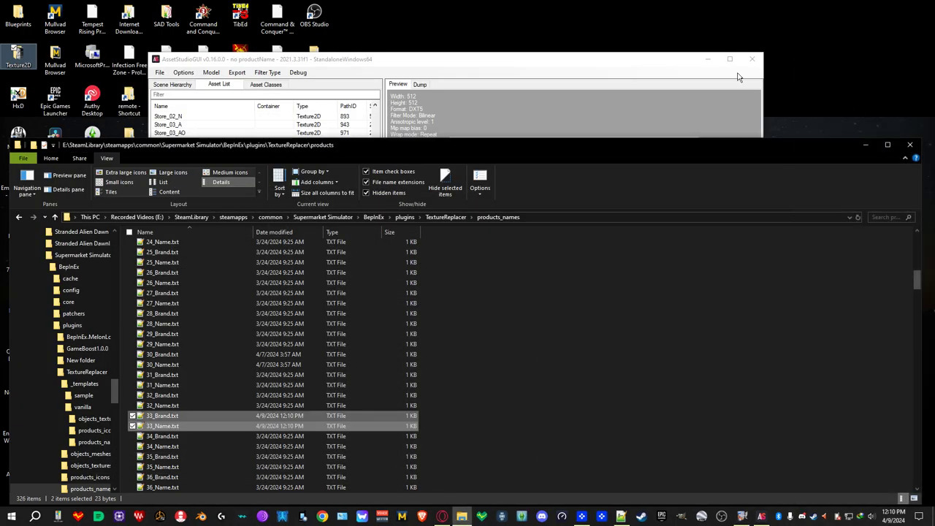
click(632, 61)
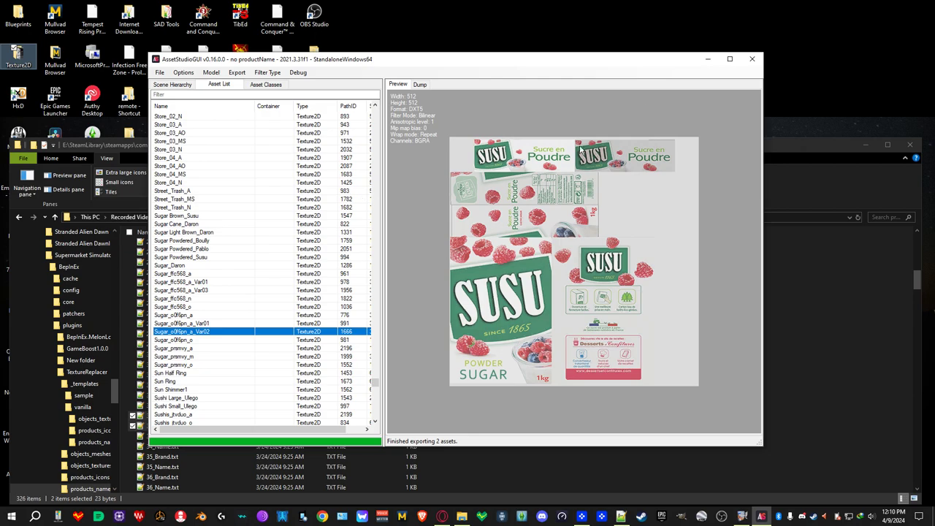
click(806, 145)
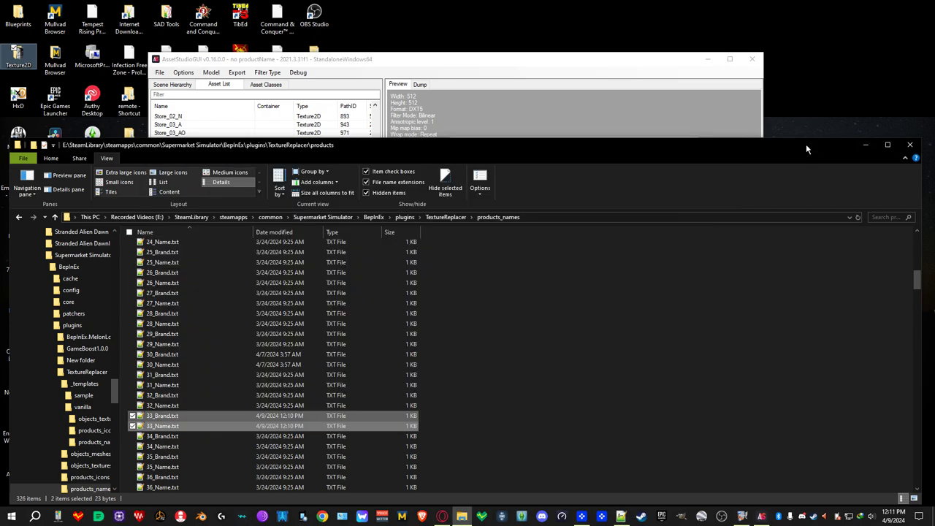
Launch Supermarket Simulator through Steam and load the saved game
right_click(817, 518)
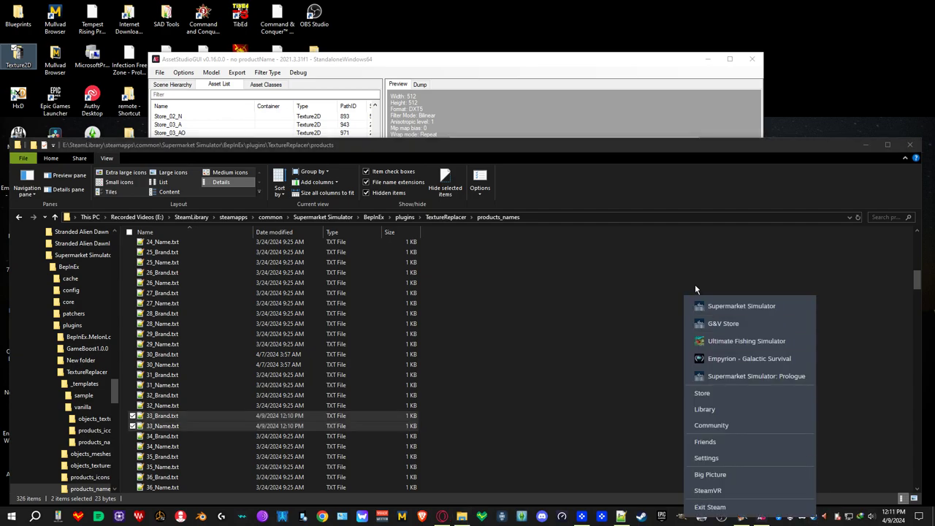
click(731, 309)
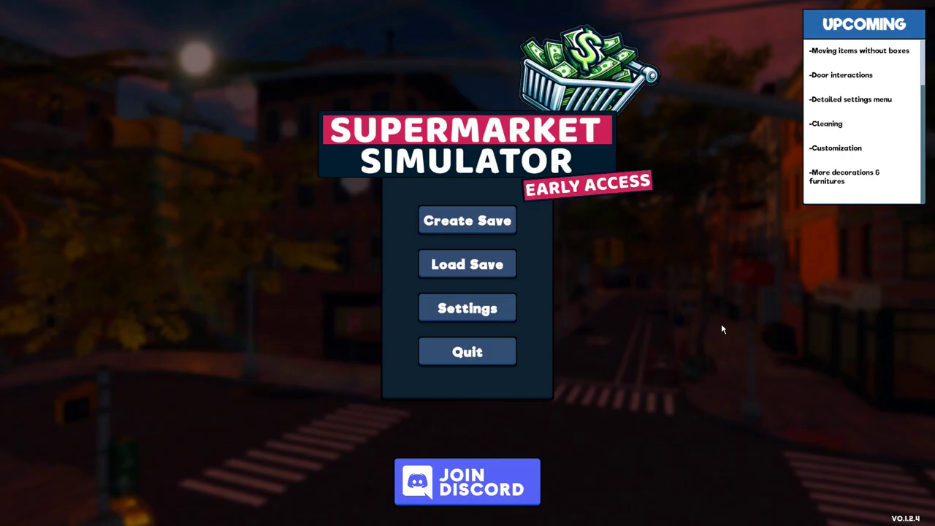
click(437, 265)
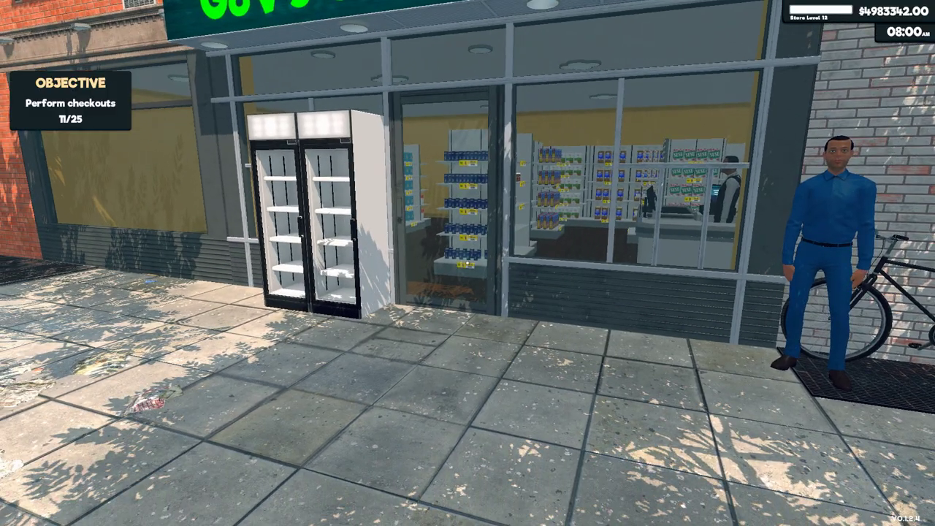
Enter the store and check the Frosted Flakes name, brand and icon in the store computer's Market product list
click(467, 263)
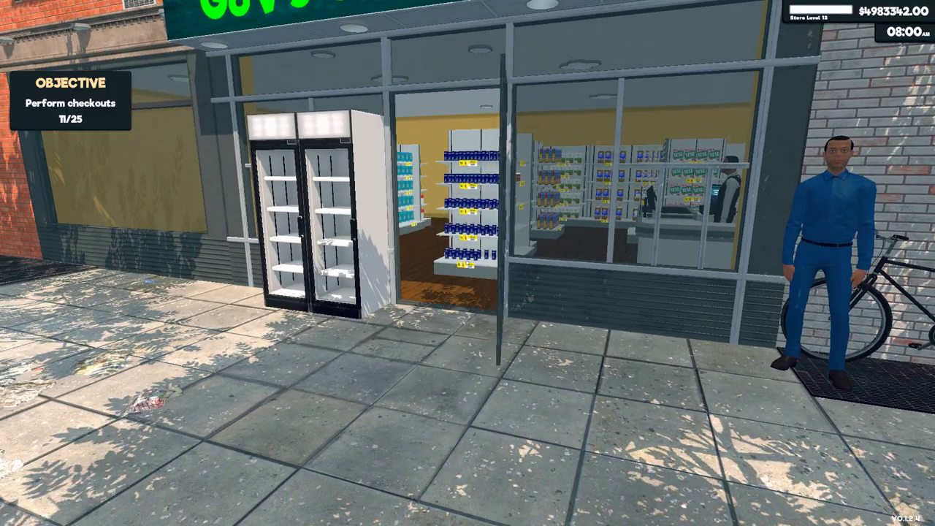
key(w)
key(w)
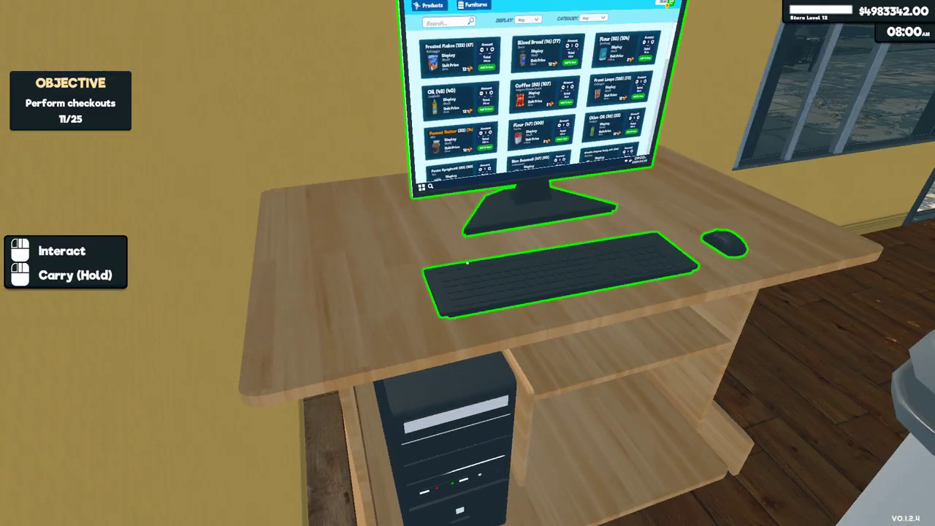
click(468, 263)
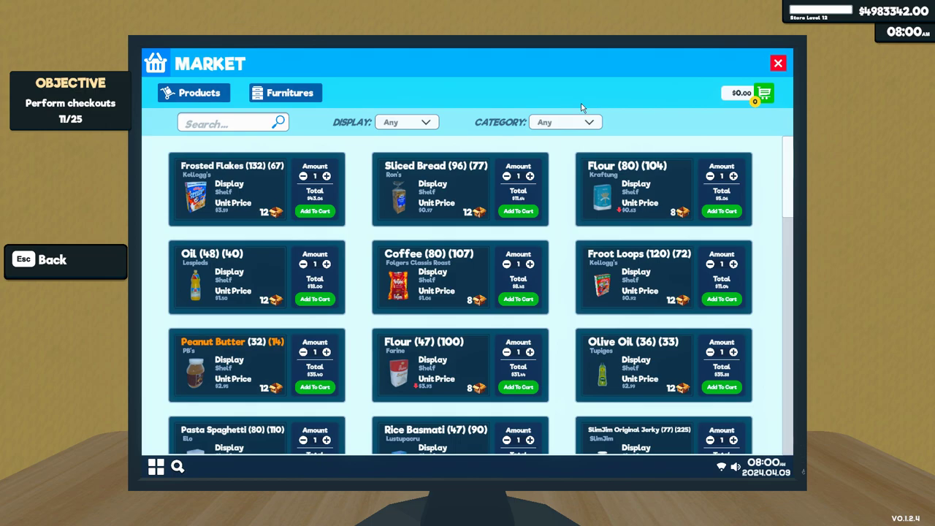
key(Escape)
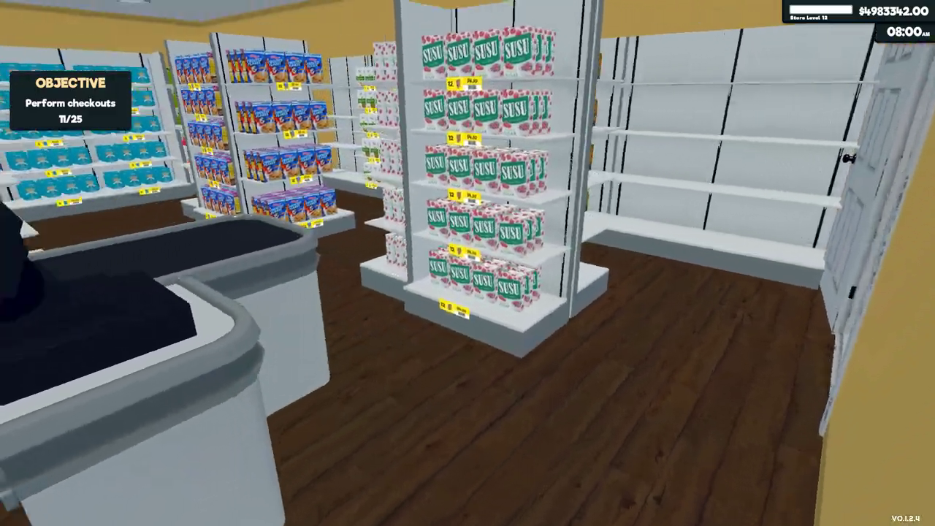
Walk through the aisles to inspect the cereal box textures on the shelves, and quit the game to the desktop
key(w)
key(a)
key(s)
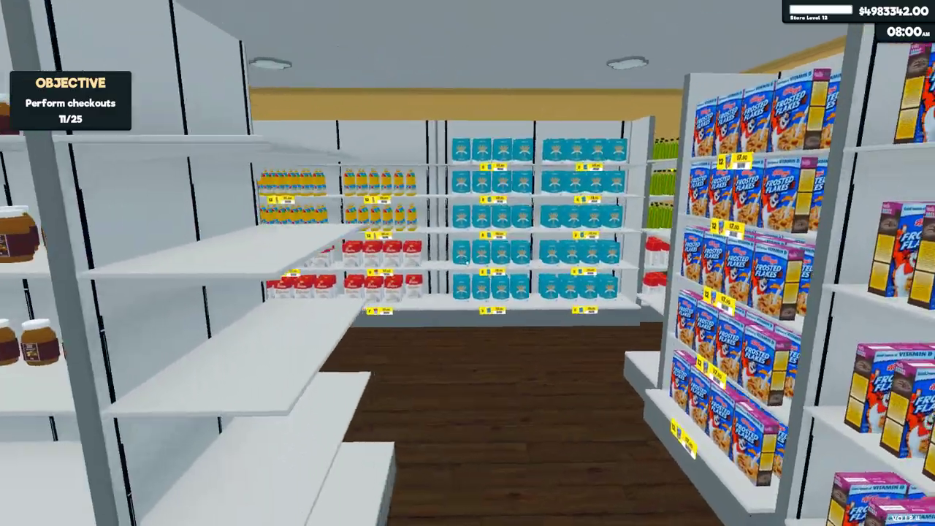
key(w)
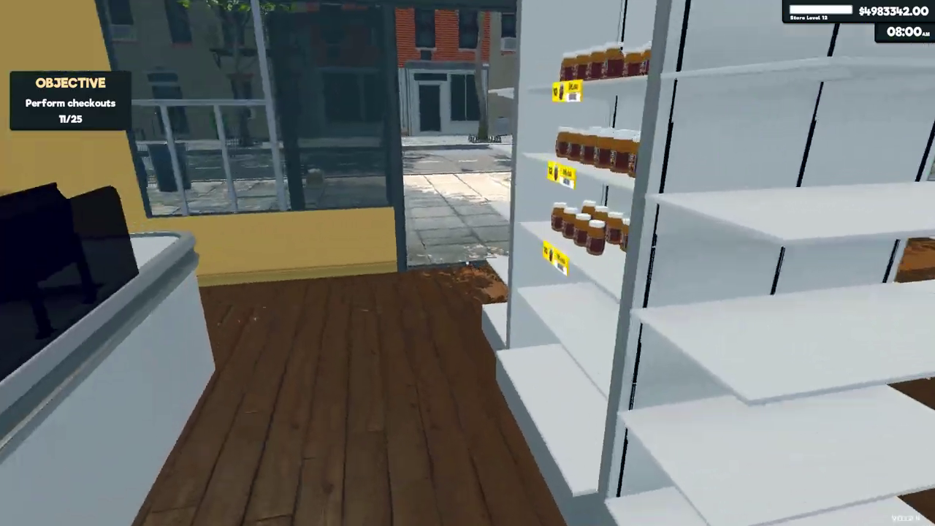
key(w)
key(Escape)
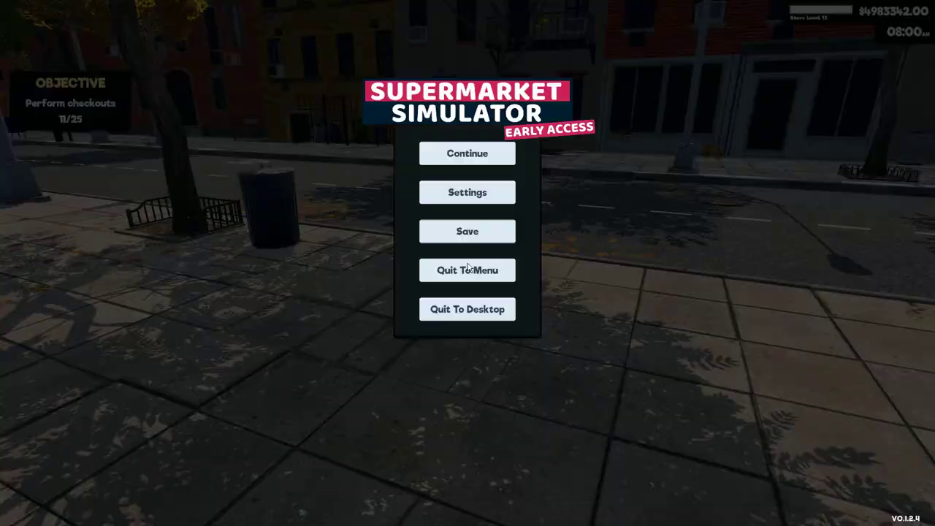
click(484, 312)
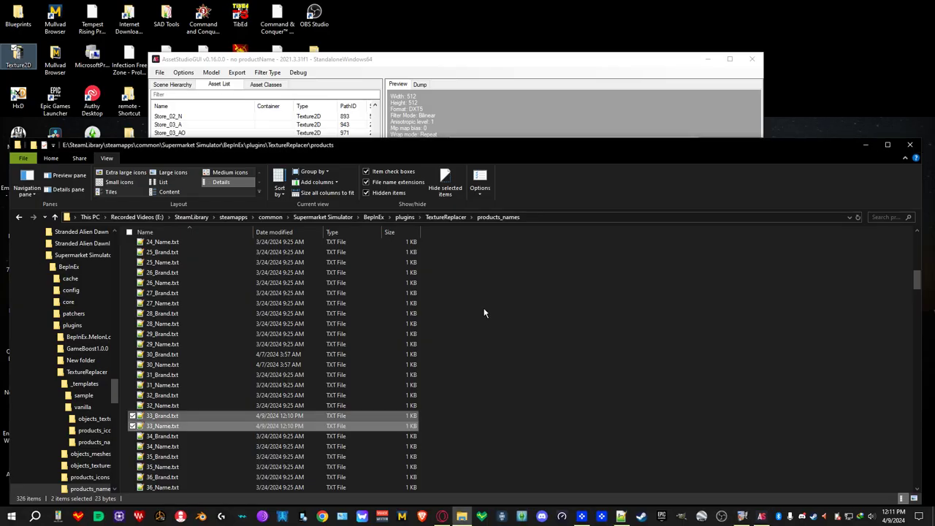
Reposition the AssetStudio and File Explorer windows to uncover the desktop icons, and open the Textures Supermarket folder
click(416, 56)
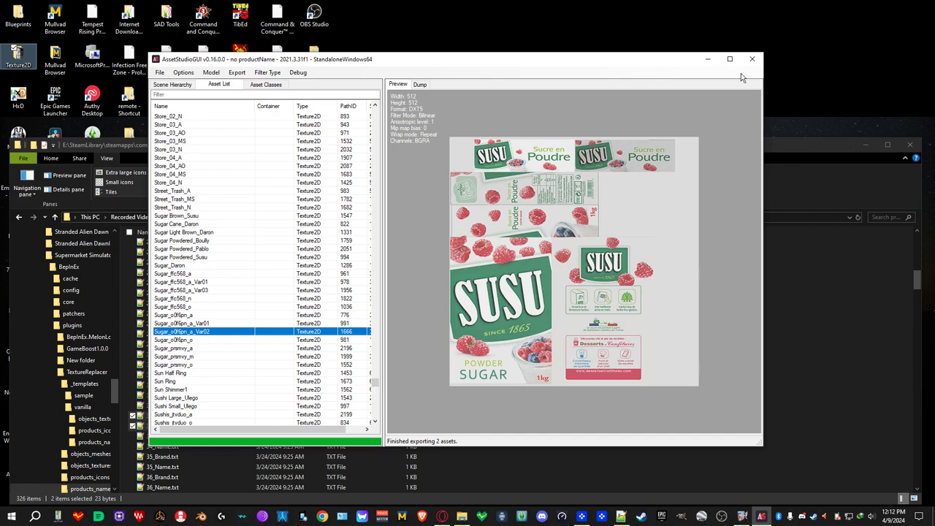
click(823, 146)
drag(505, 57, 677, 18)
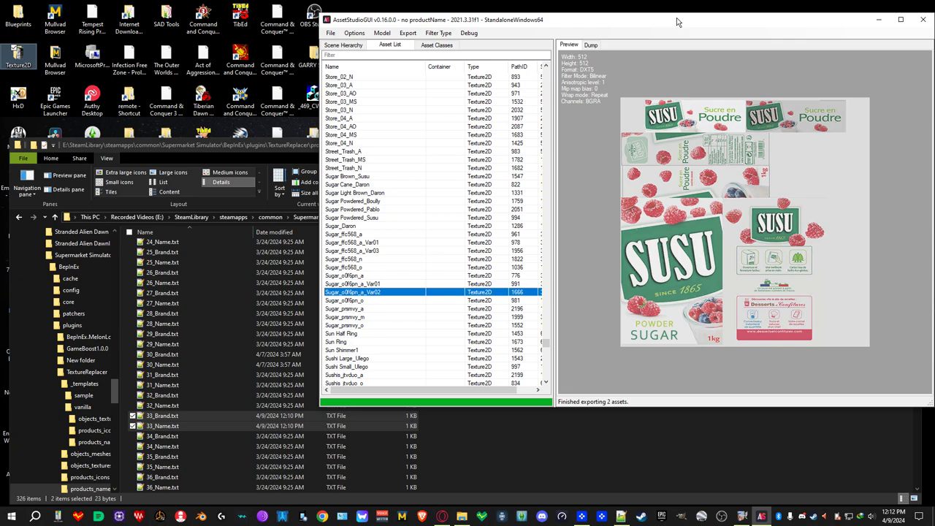
drag(320, 145, 472, 149)
drag(415, 140, 329, 213)
double_click(288, 186)
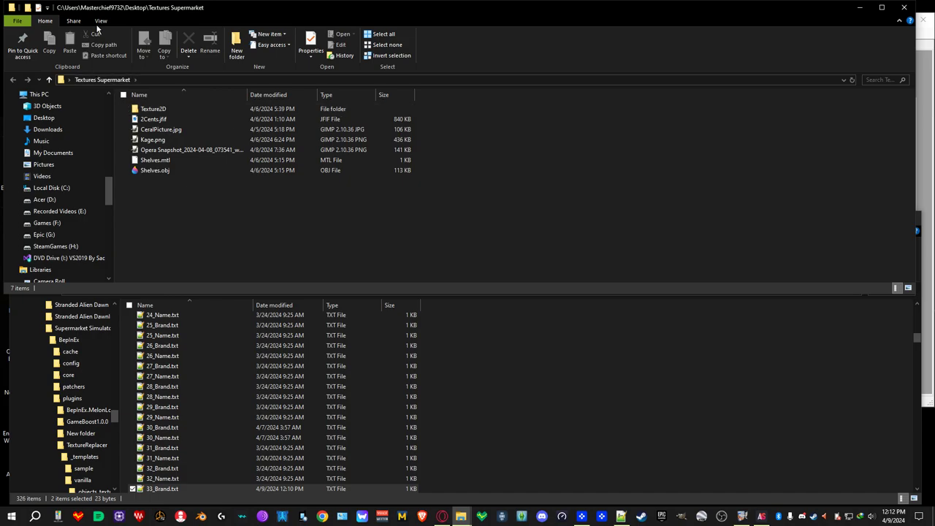
Display the Textures Supermarket folder as extra large icons and look over its saved images
click(100, 20)
click(106, 35)
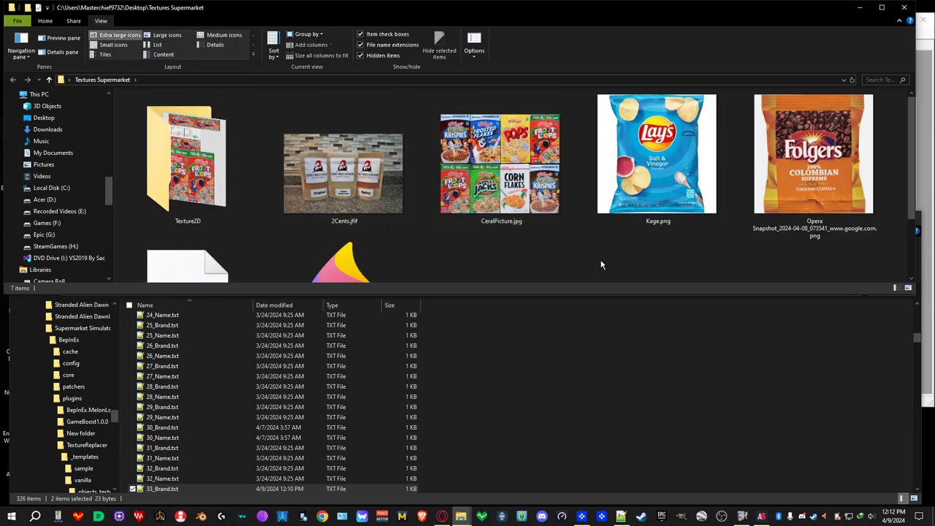
scroll(838, 277, down, 2)
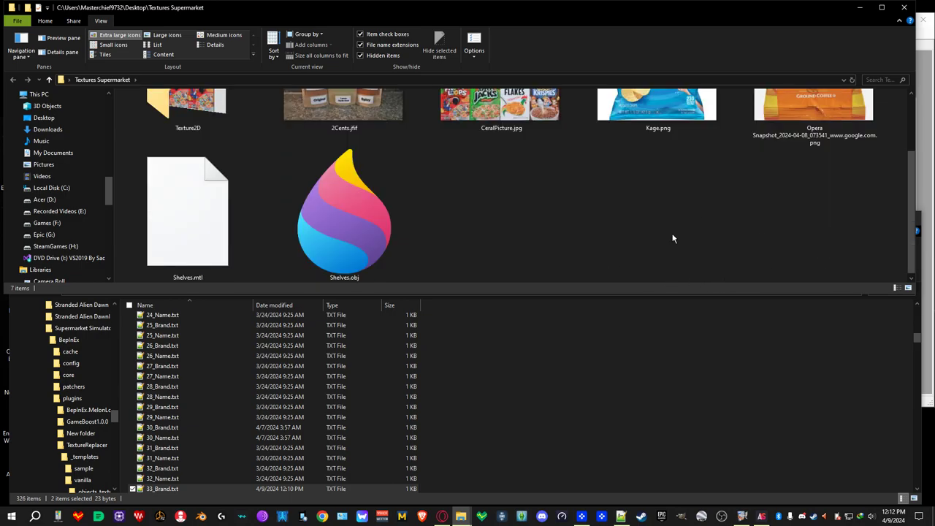
scroll(673, 236, up, 2)
Open the nested Texture2D folders down to the product textures, view them as extra large icons, and close that window
double_click(206, 136)
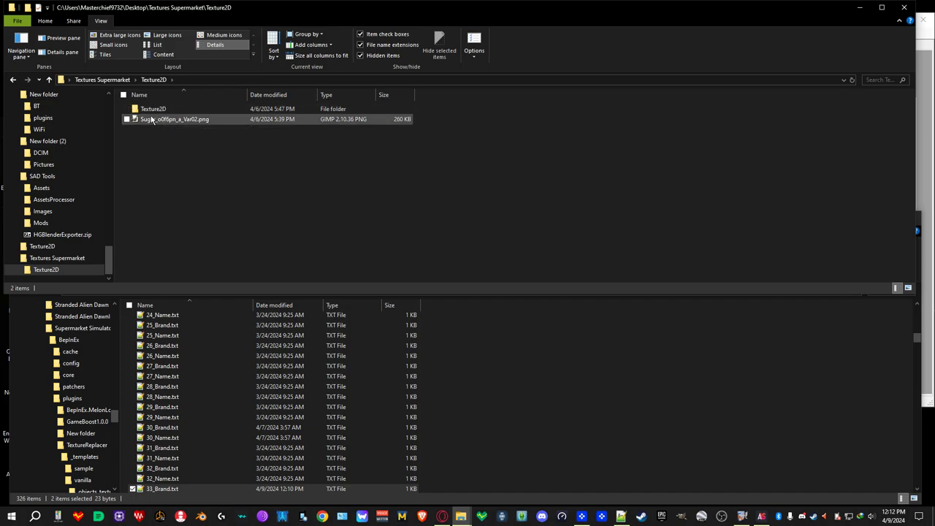
double_click(150, 110)
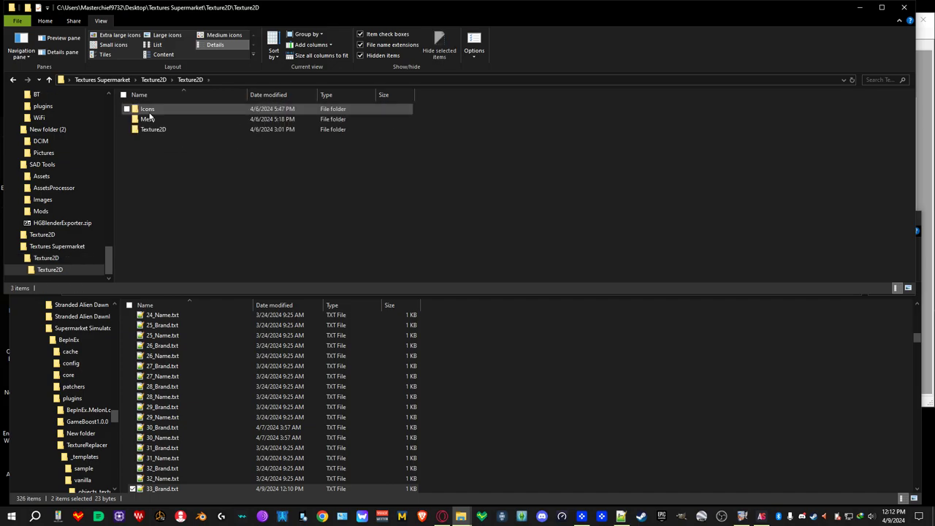
double_click(151, 132)
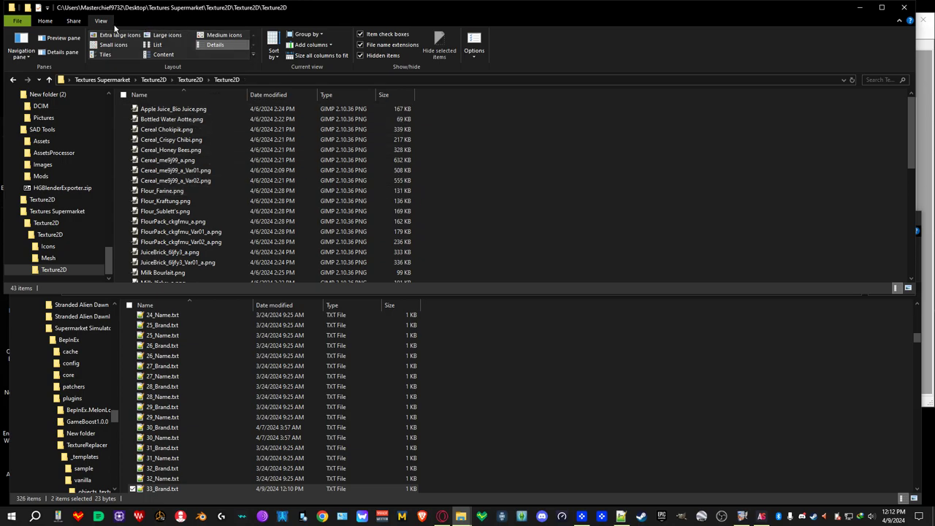
click(113, 36)
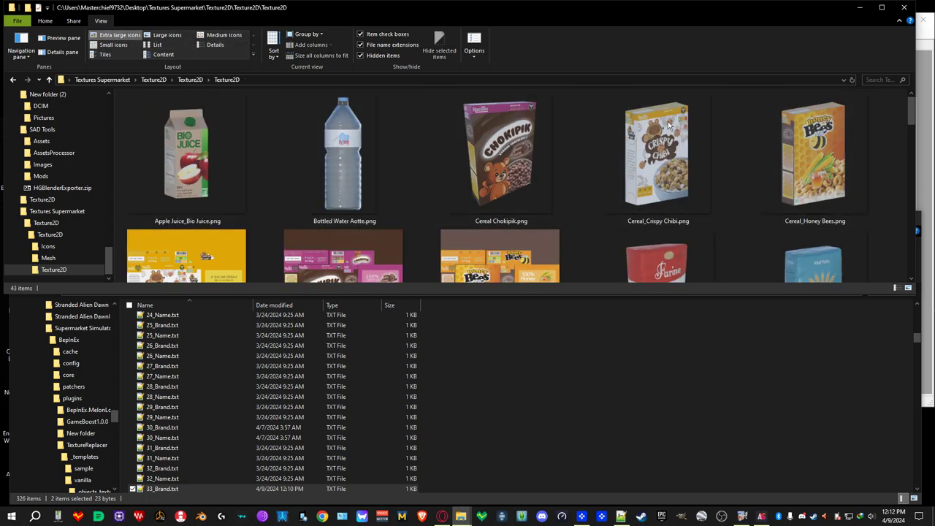
click(904, 9)
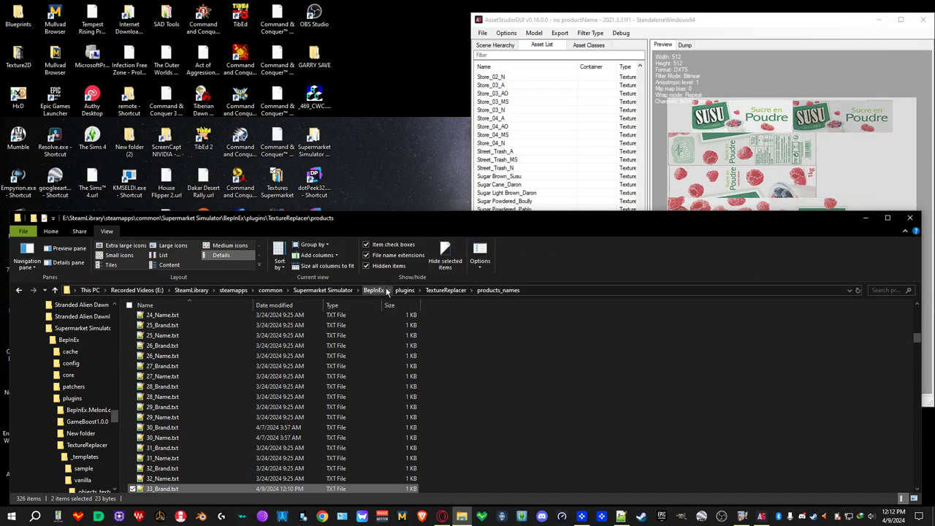
Go up from products_names to the Supermarket Simulator game folder and open its BepInEx folder
click(446, 290)
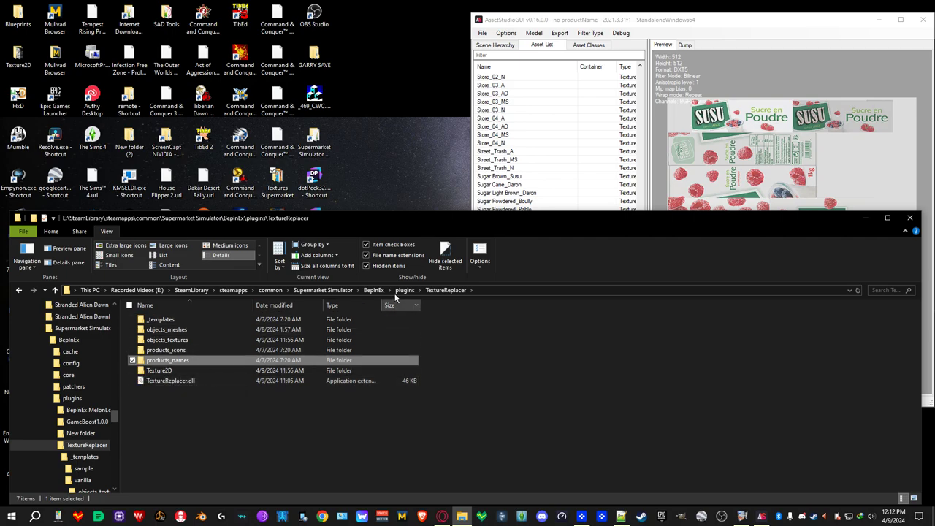
click(322, 290)
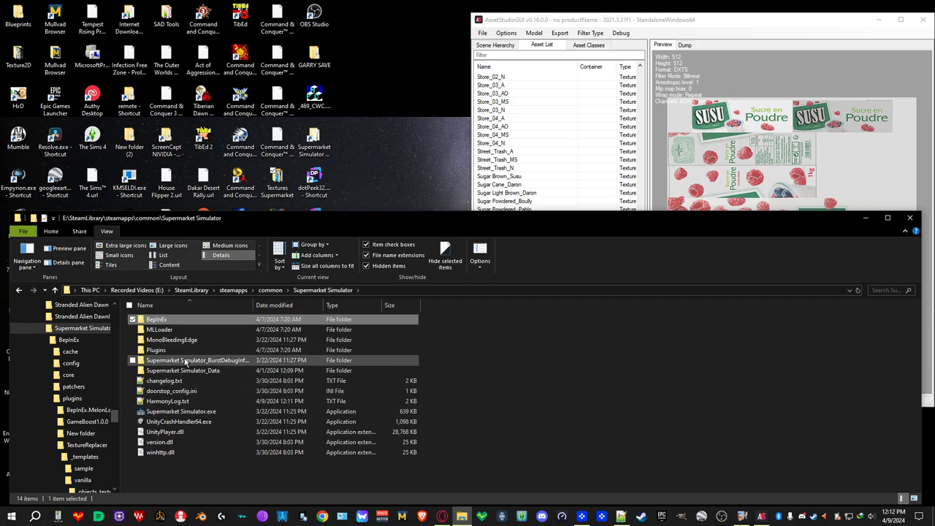
double_click(155, 320)
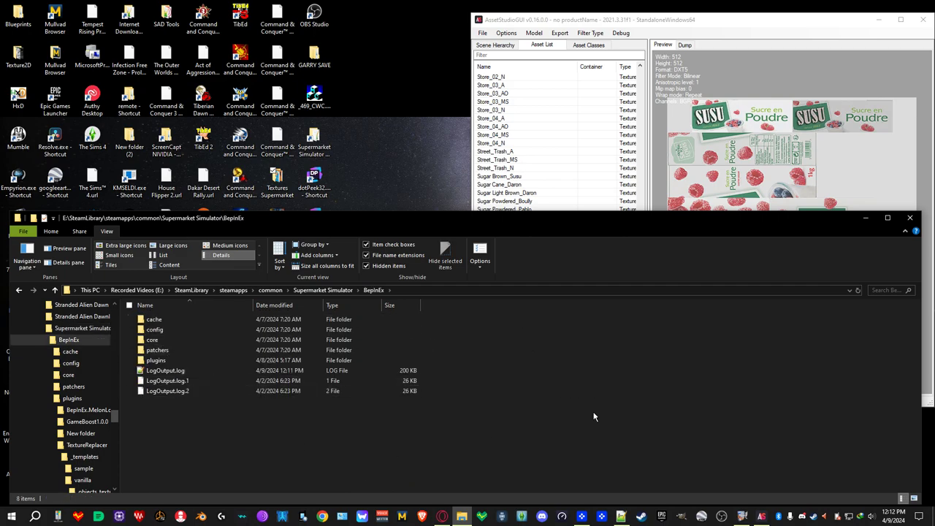
Move the BepInEx window off the desktop icons, and check Texture2D and New folder inside the desktop save backup's ModsBak folder
drag(279, 225, 718, 127)
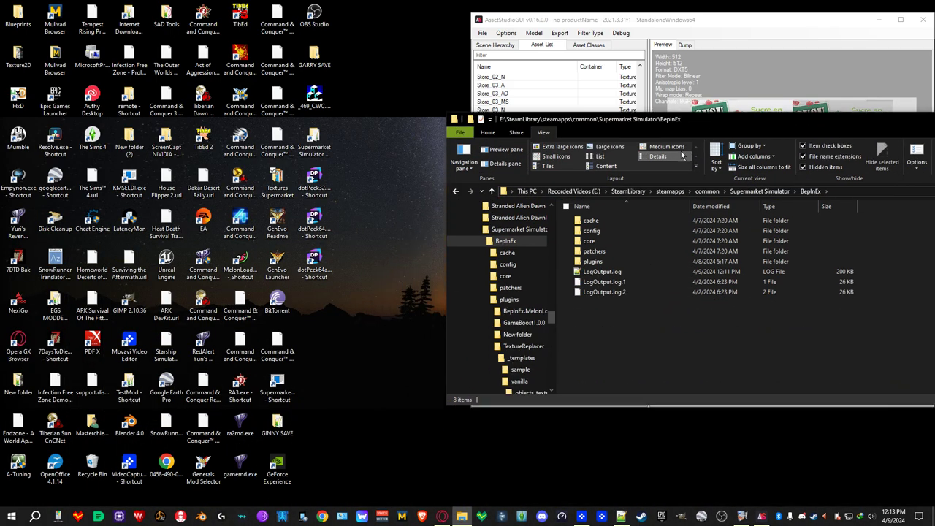
double_click(19, 387)
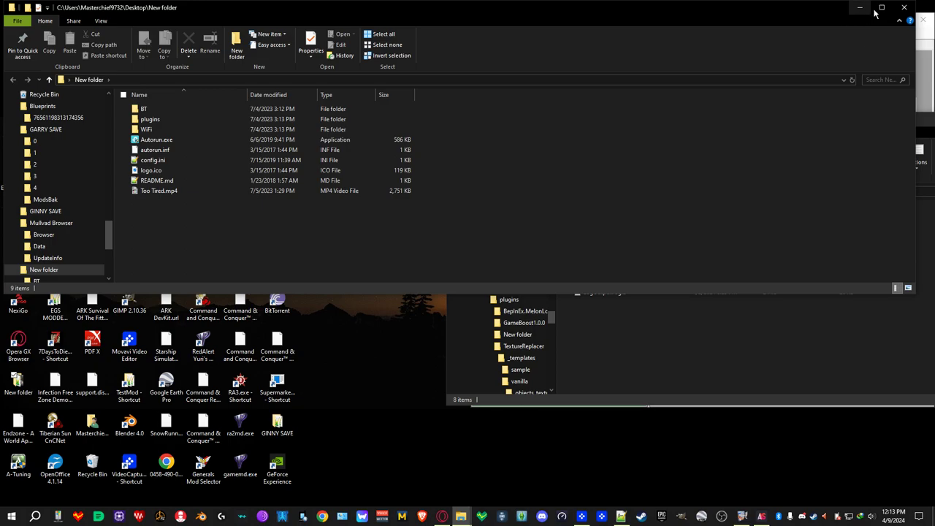
click(905, 8)
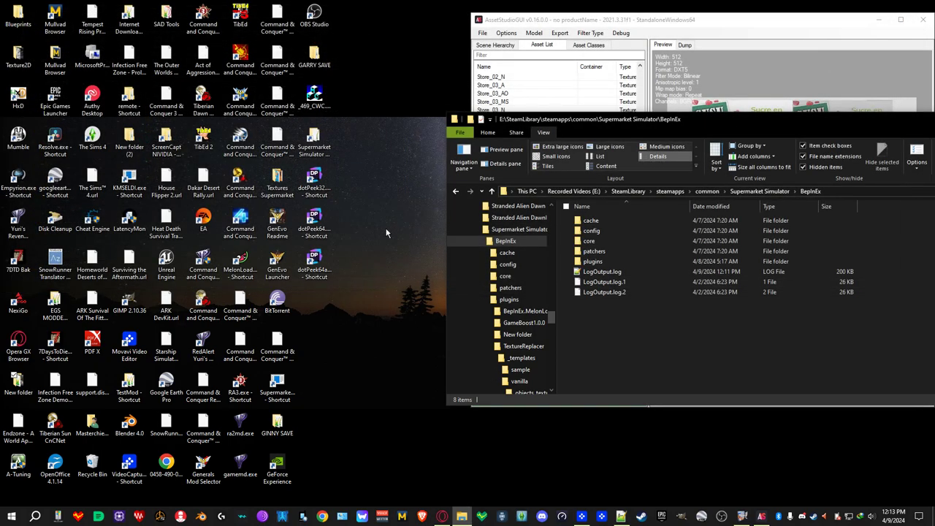
double_click(315, 57)
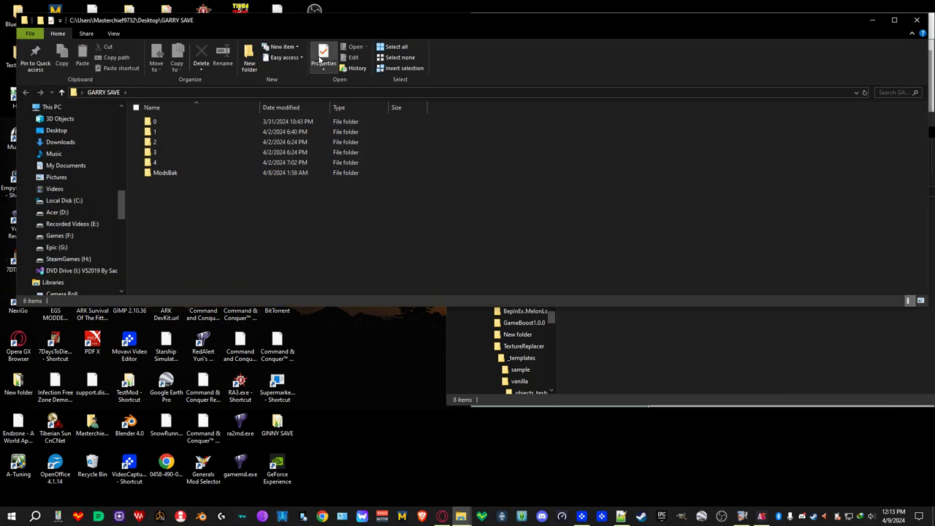
double_click(165, 173)
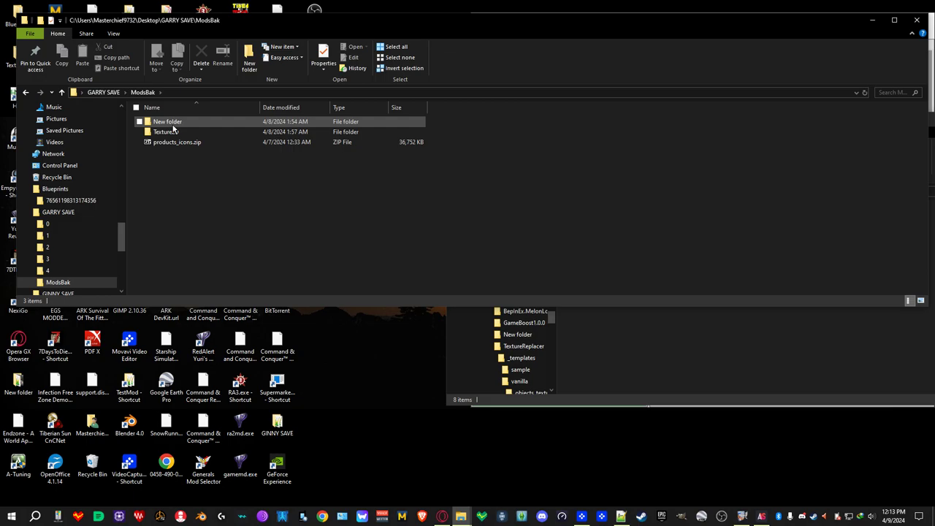
double_click(165, 132)
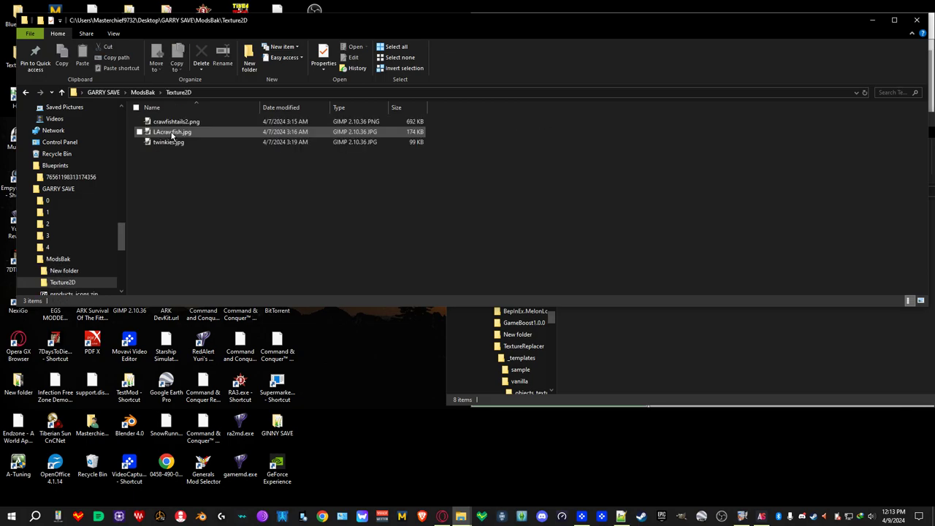
click(143, 92)
double_click(162, 122)
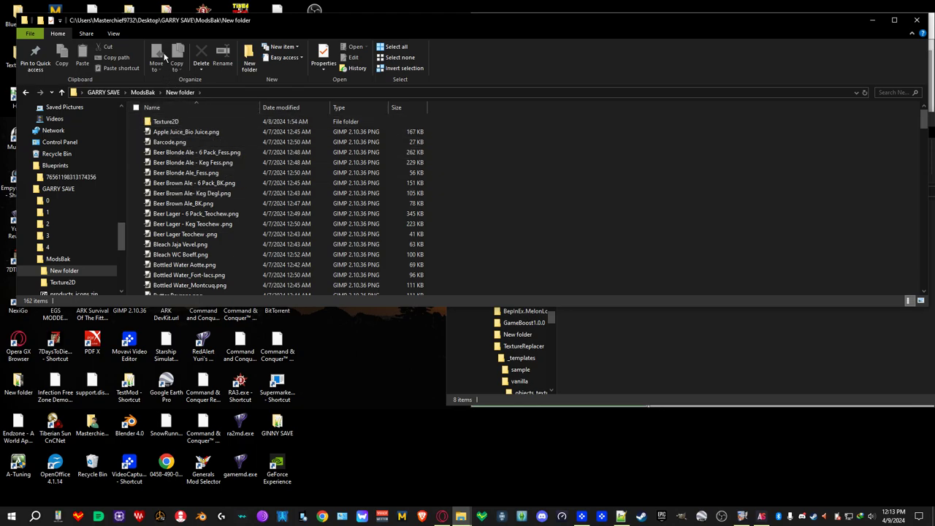
Show the product icons in ModsBak's New folder as extra large icons and skim through them
click(109, 35)
click(128, 47)
scroll(312, 168, down, 3)
scroll(292, 164, up, 3)
Open the Texture2D subfolder of New folder, show it as extra large icons, and maximize the window
double_click(181, 163)
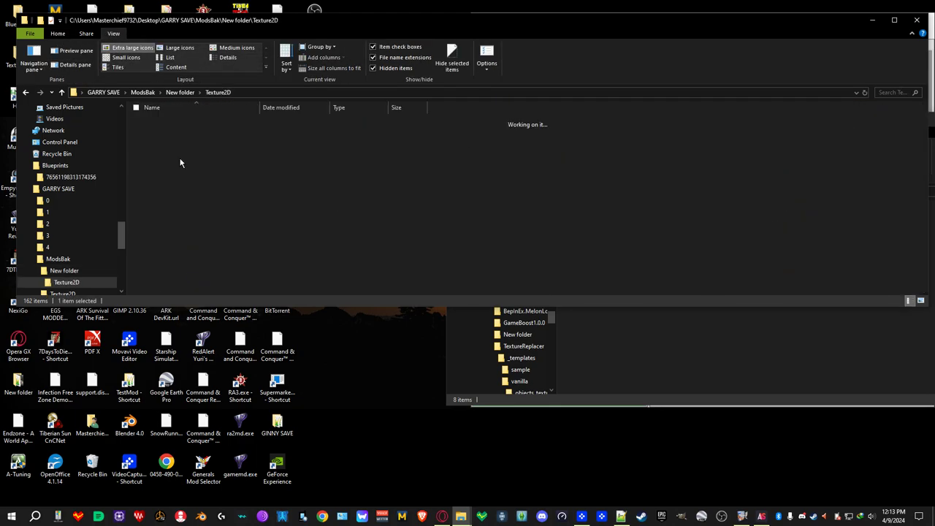
click(131, 59)
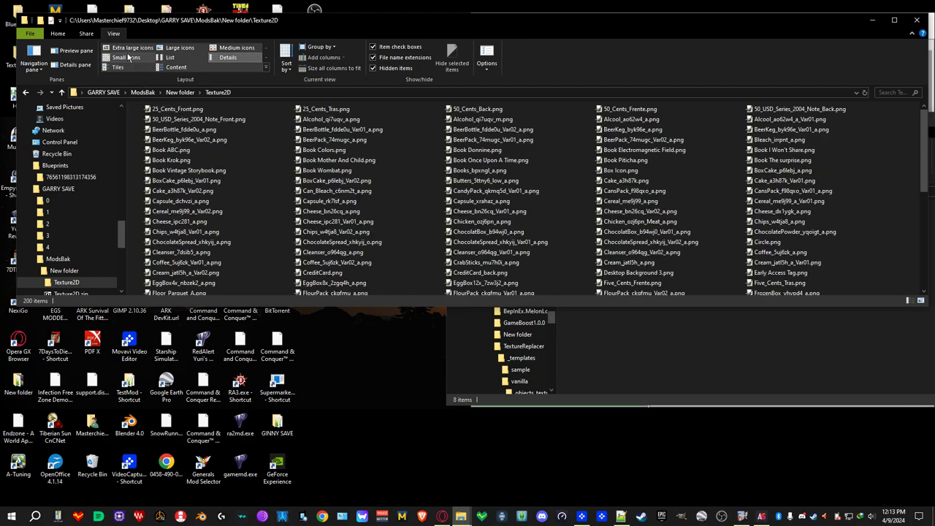
click(131, 47)
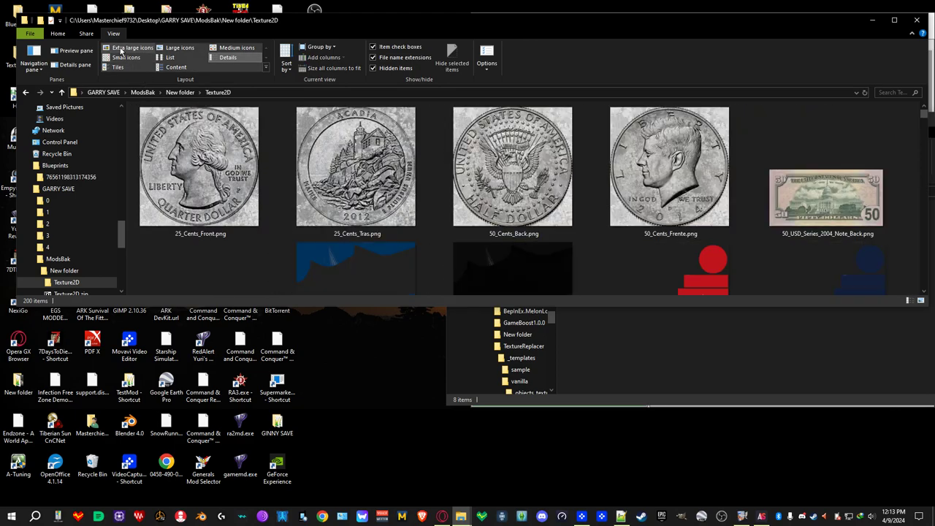
double_click(584, 308)
Browse the extracted product textures in Texture2D, from books and cereals to frozen packs, return to the start, and close the window
scroll(617, 349, down, 8)
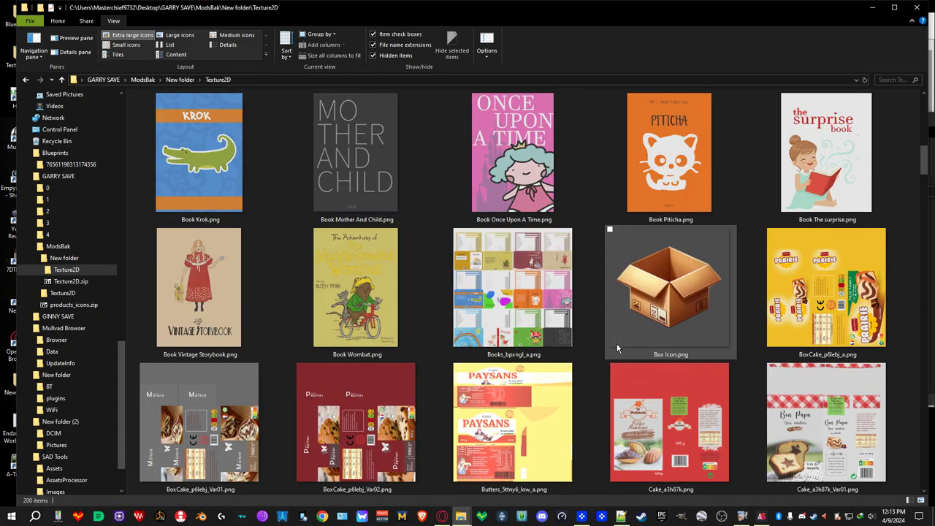
scroll(617, 348, down, 2)
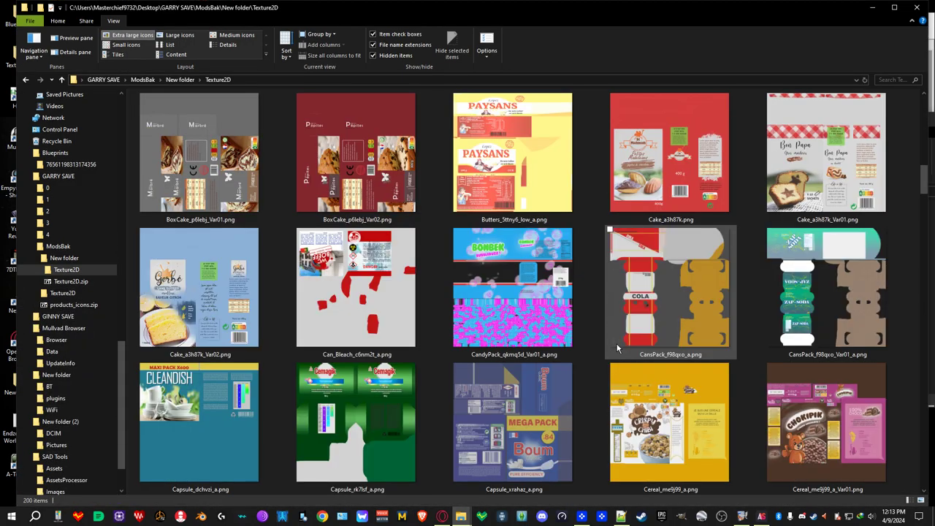
scroll(617, 348, down, 2)
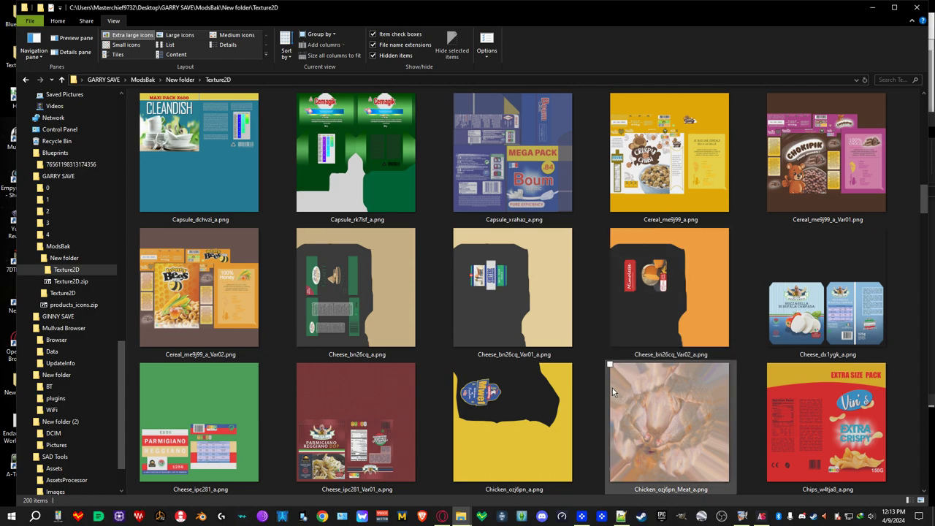
mouse_move(612, 388)
scroll(613, 388, down, 4)
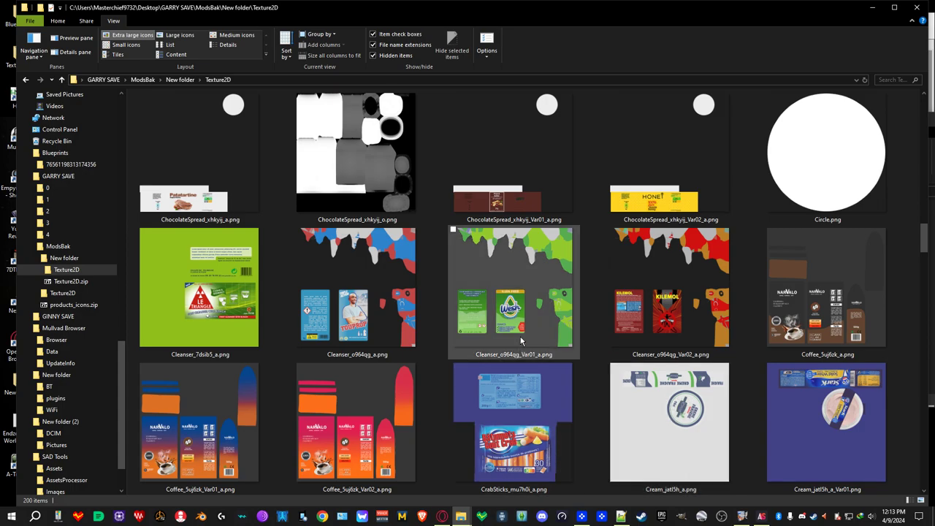
scroll(520, 331, down, 3)
scroll(545, 334, down, 2)
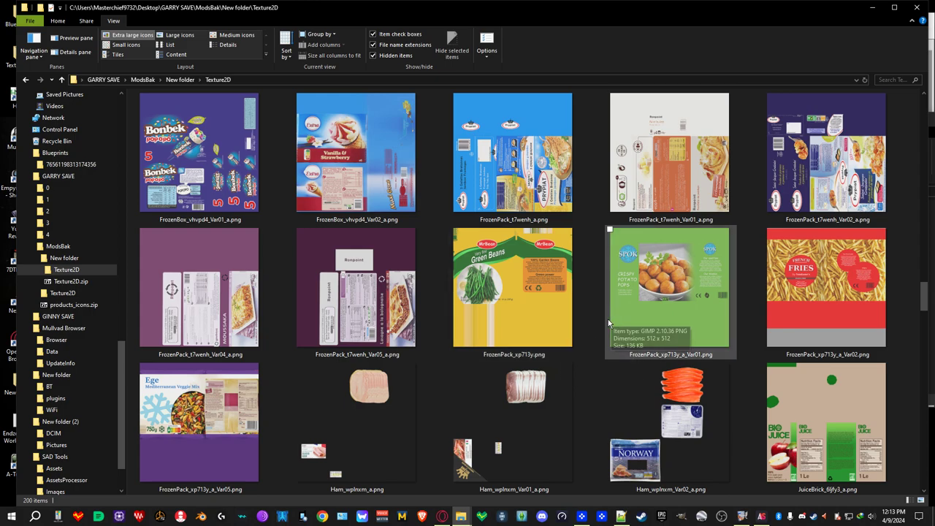
scroll(609, 325, up, 2)
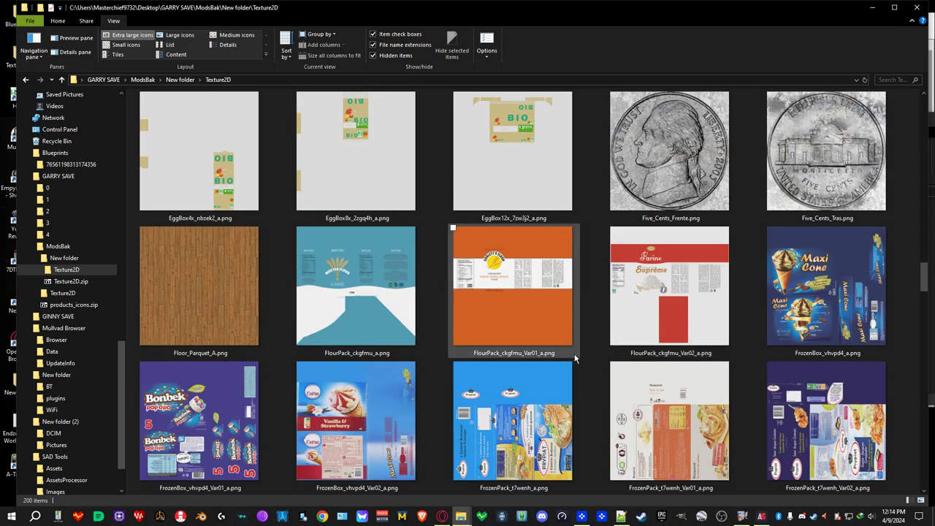
scroll(577, 357, up, 2)
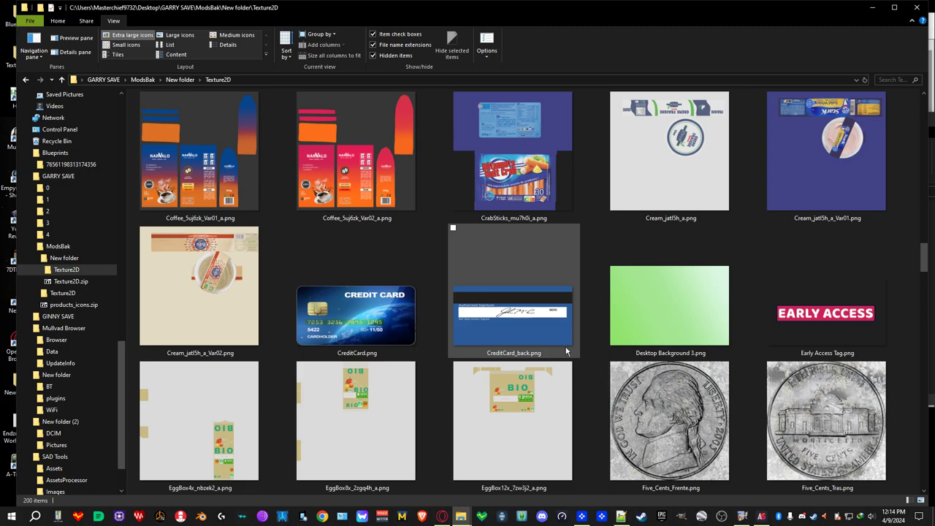
scroll(570, 355, down, 2)
mouse_move(566, 352)
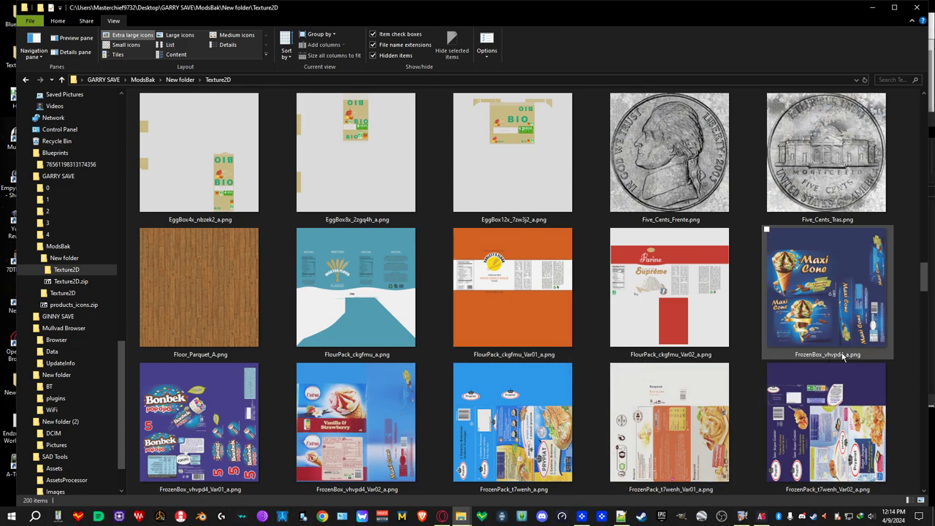
drag(921, 281, 926, 111)
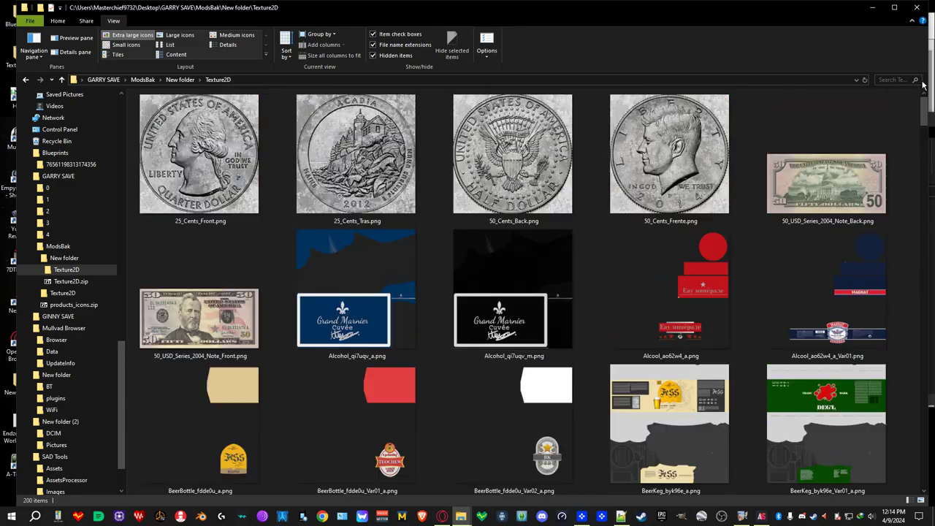
click(917, 8)
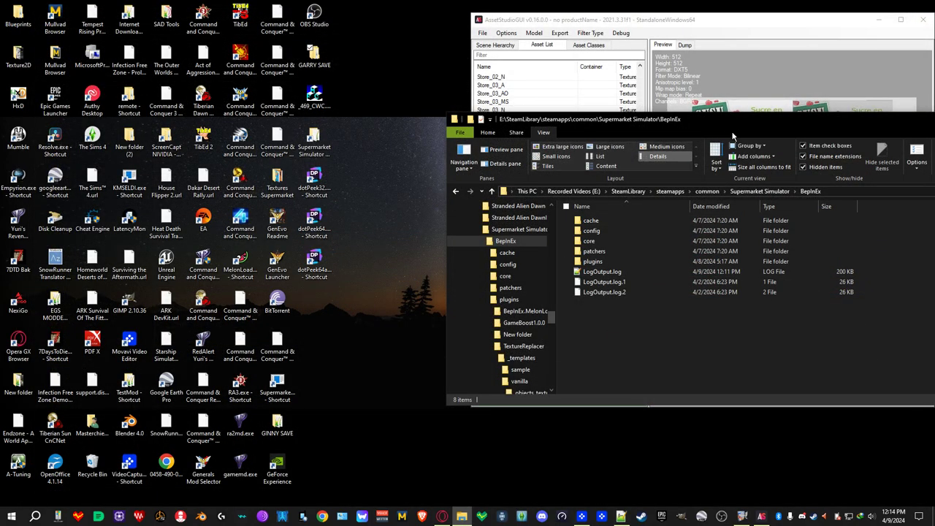
Move the BepInEx window back over the desktop and open its plugins folder
drag(707, 124, 331, 128)
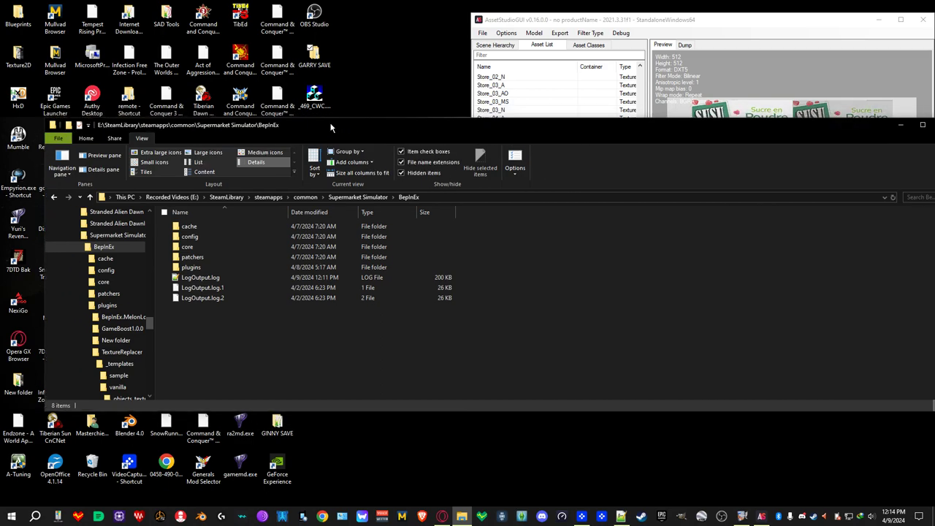
click(190, 269)
double_click(189, 272)
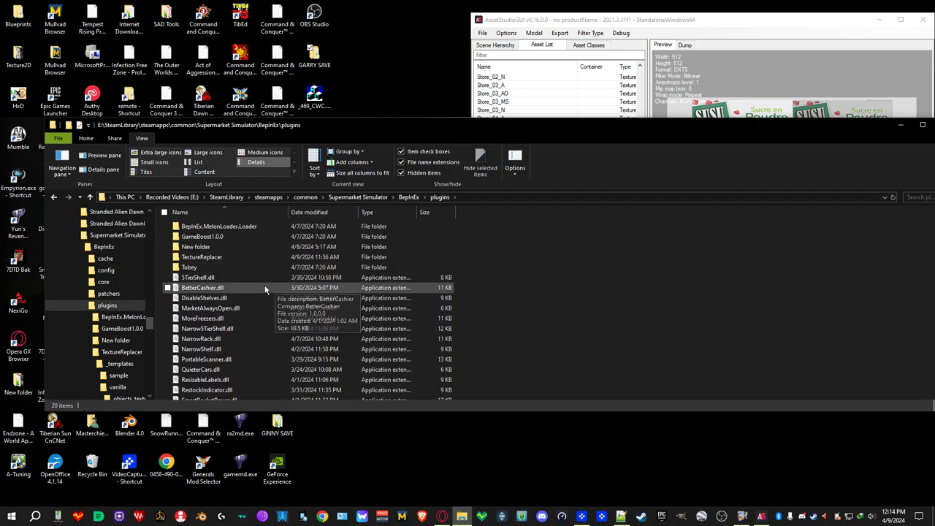
Open the Texture2D subfolder of the plugins' New folder and stretch the window to full screen height
double_click(210, 248)
double_click(184, 225)
drag(760, 137, 721, 136)
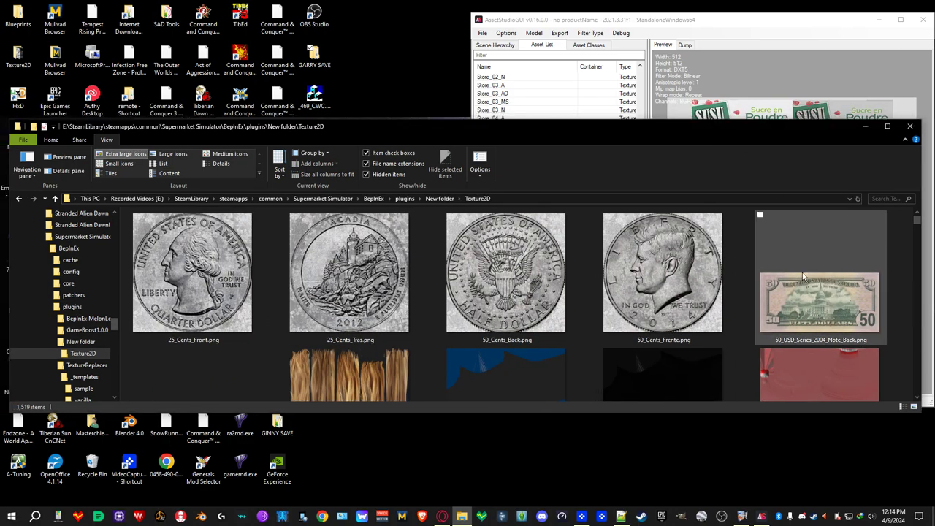
double_click(675, 411)
Browse the texture images in Texture2D alphabetically, from the banknotes through beer, cereal and coffee to the fridge and front door textures
scroll(670, 435, down, 5)
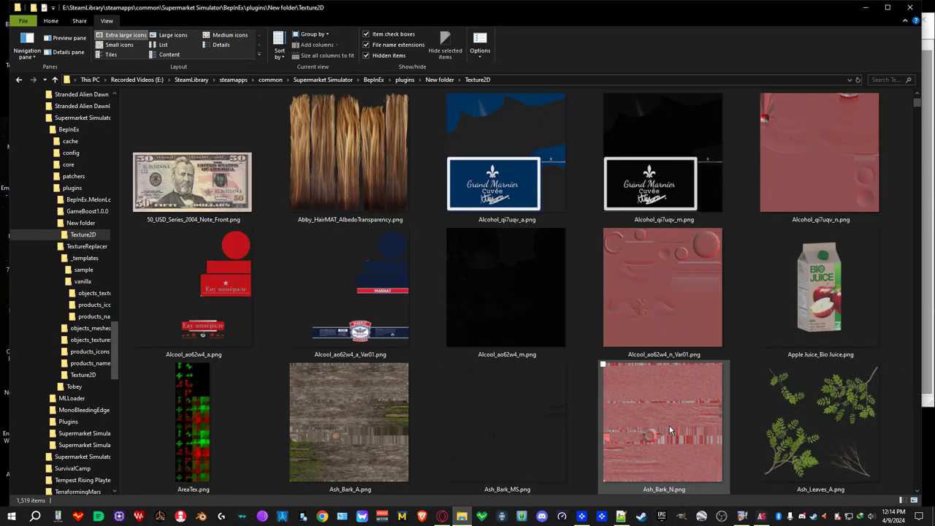
scroll(670, 431, down, 6)
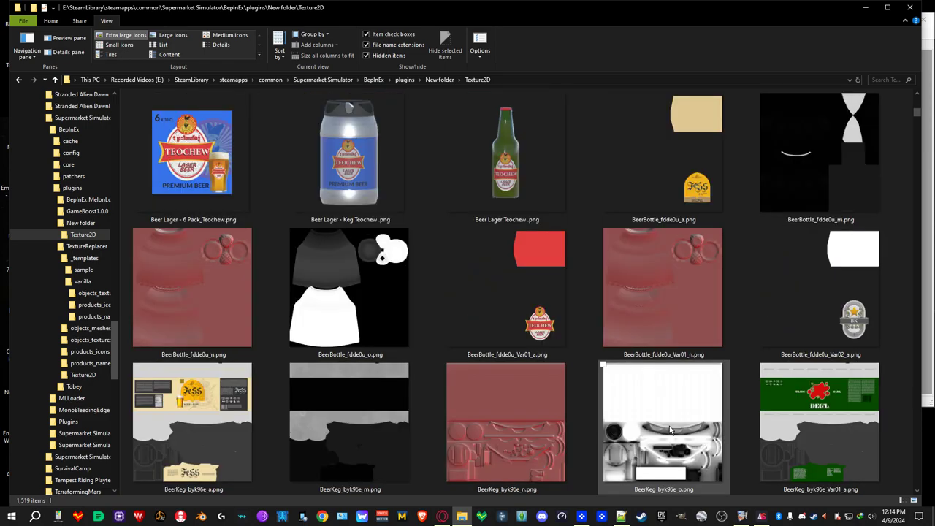
scroll(670, 431, down, 3)
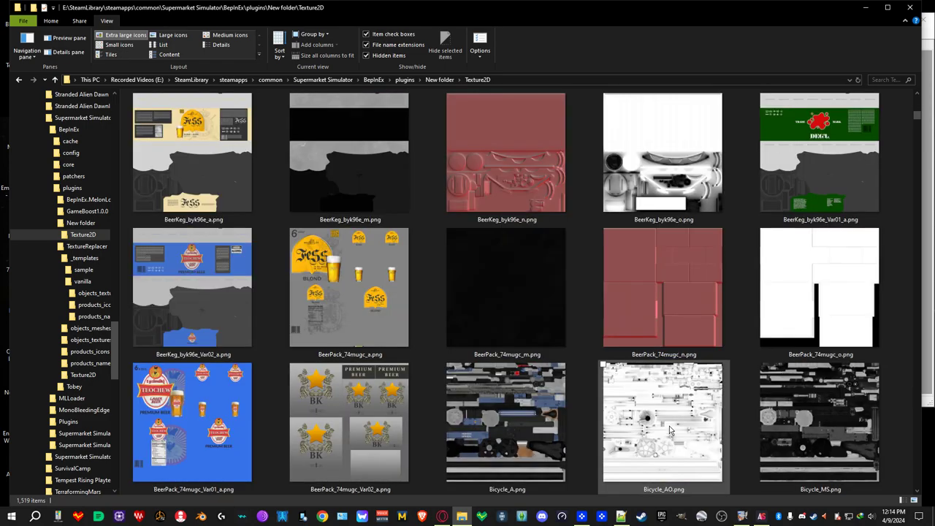
scroll(670, 431, down, 2)
scroll(670, 414, down, 12)
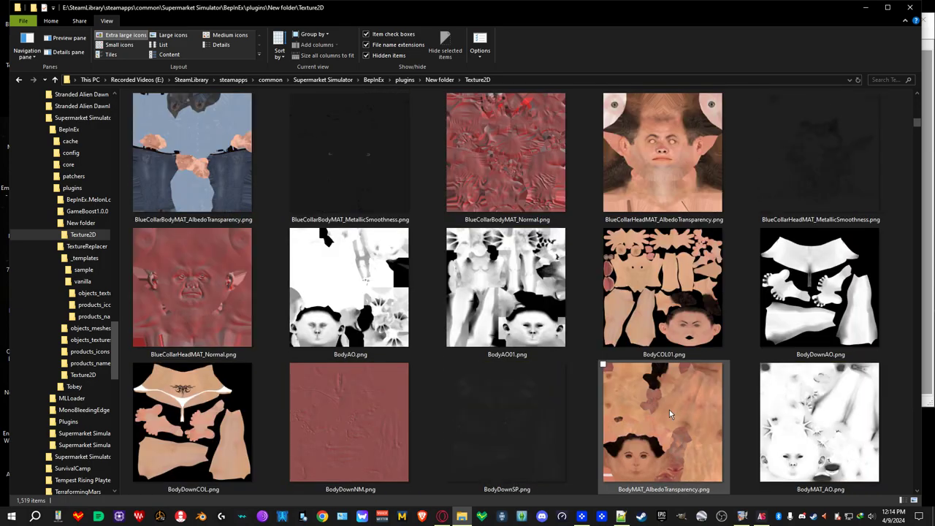
scroll(670, 415, down, 18)
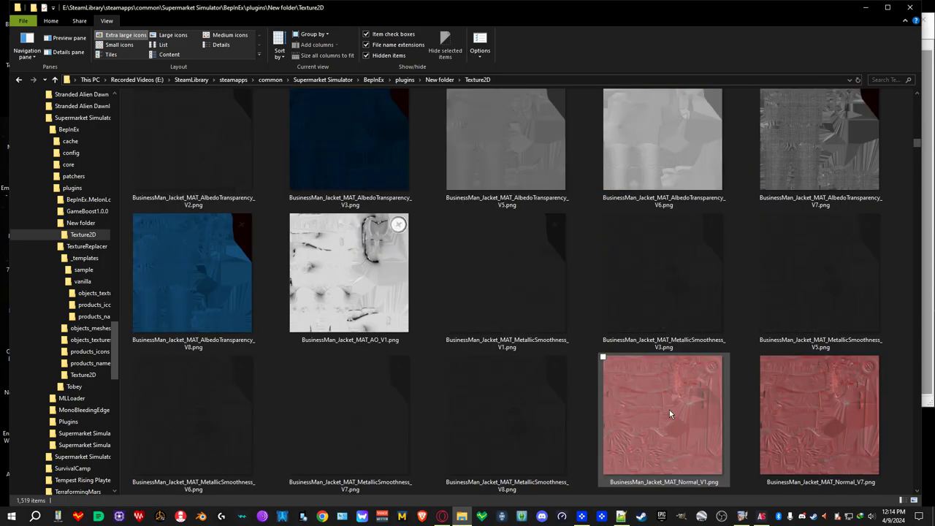
scroll(670, 414, down, 20)
scroll(670, 415, down, 12)
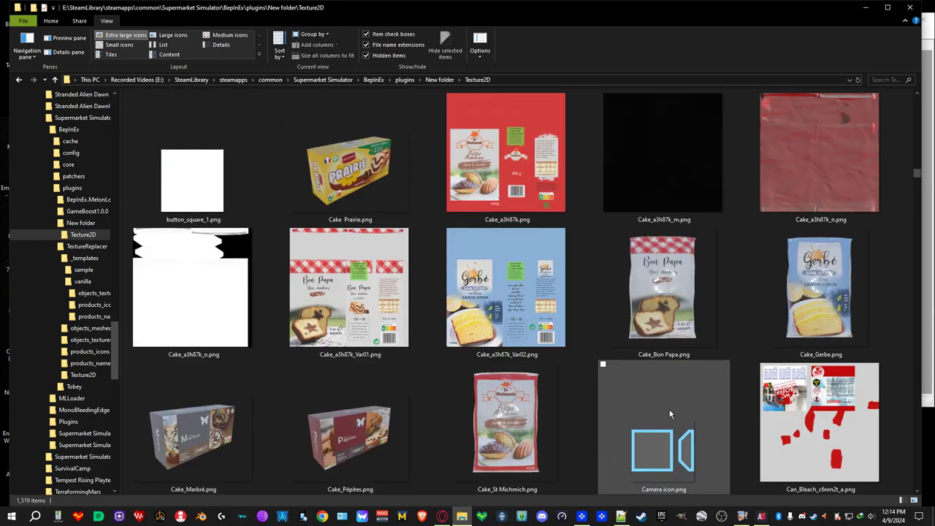
scroll(670, 414, down, 12)
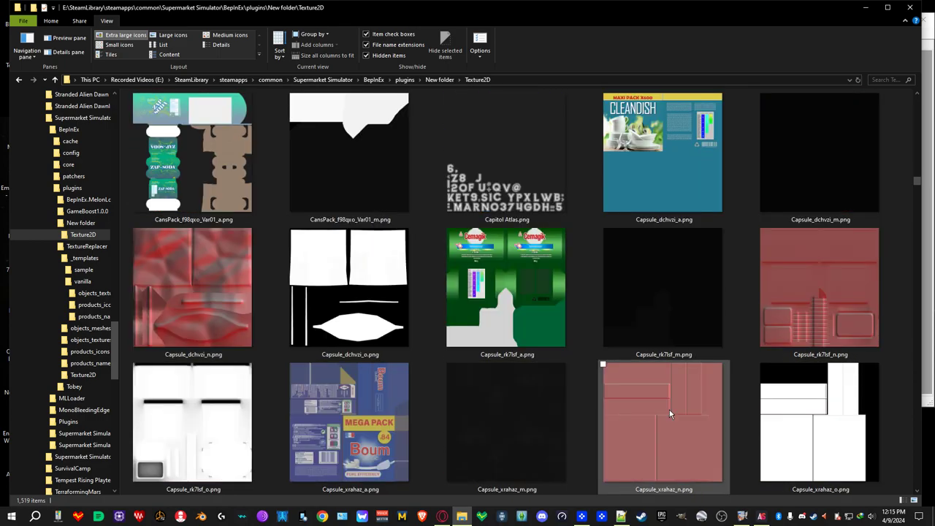
scroll(669, 410, down, 15)
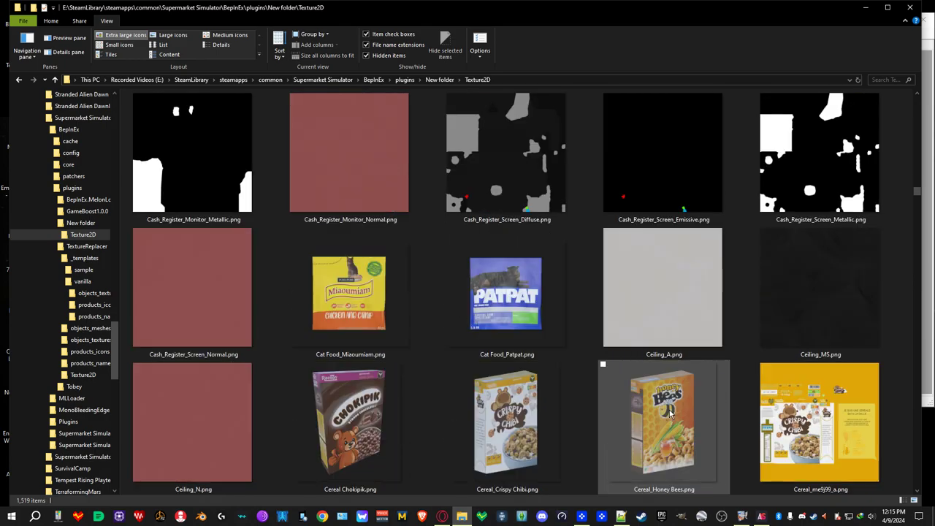
scroll(669, 410, down, 10)
scroll(670, 415, down, 8)
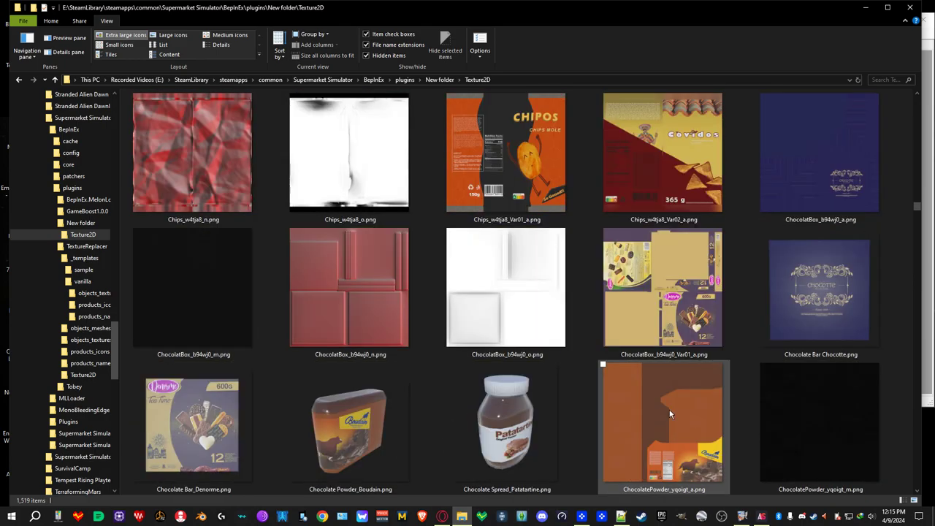
scroll(669, 414, down, 8)
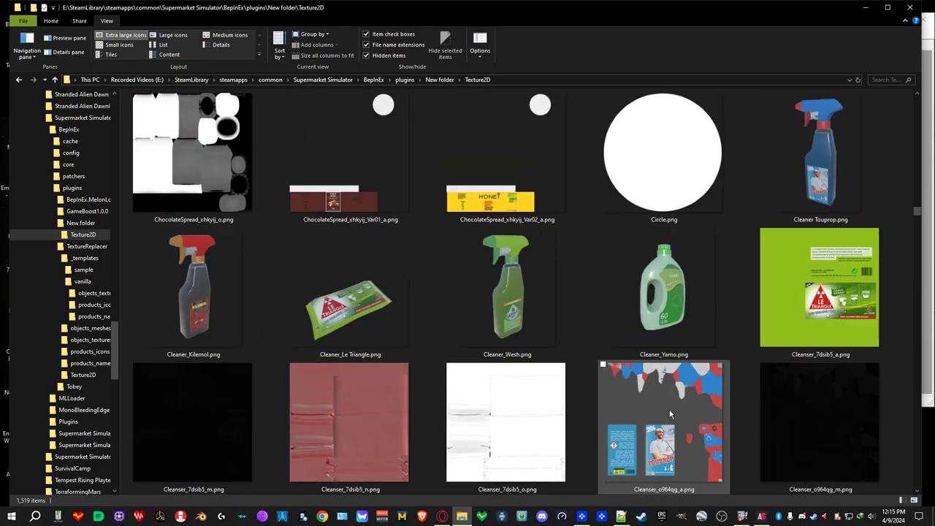
scroll(670, 415, down, 3)
scroll(670, 415, down, 3)
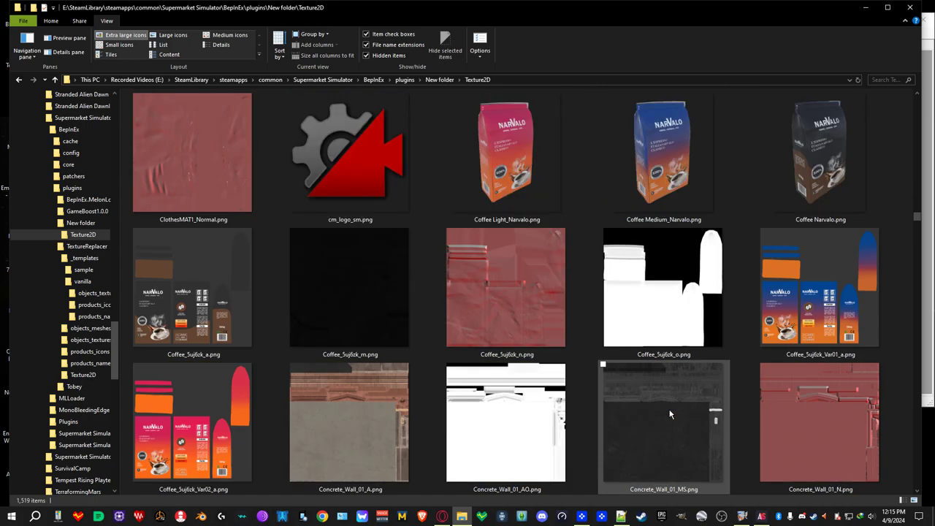
scroll(669, 414, down, 3)
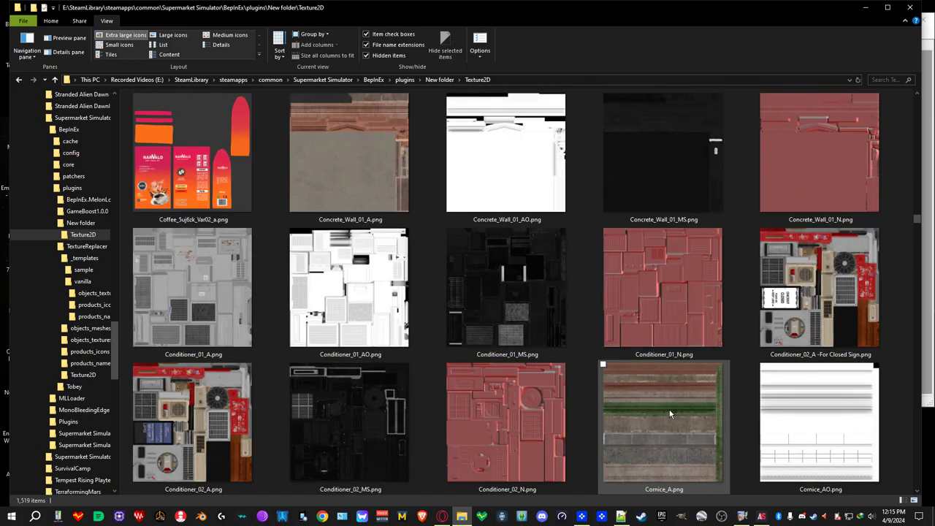
scroll(670, 415, down, 15)
scroll(669, 415, down, 10)
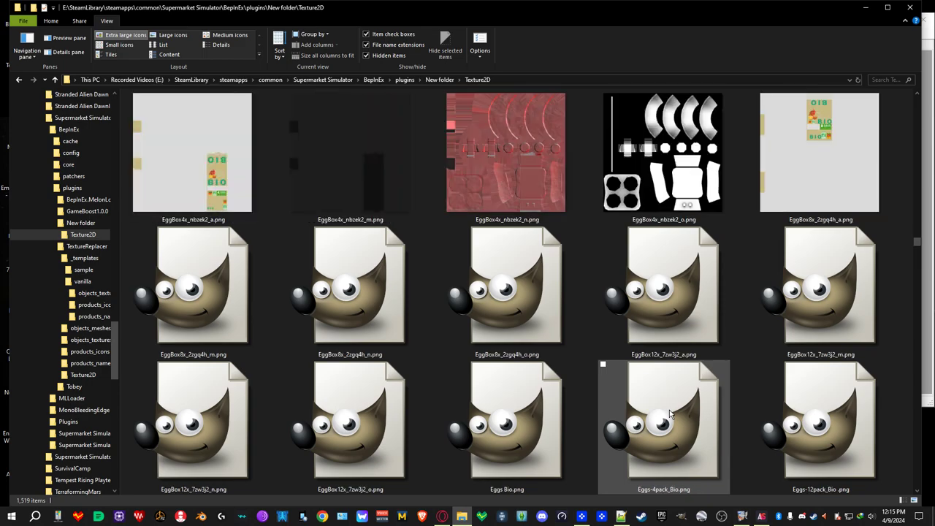
scroll(670, 414, down, 6)
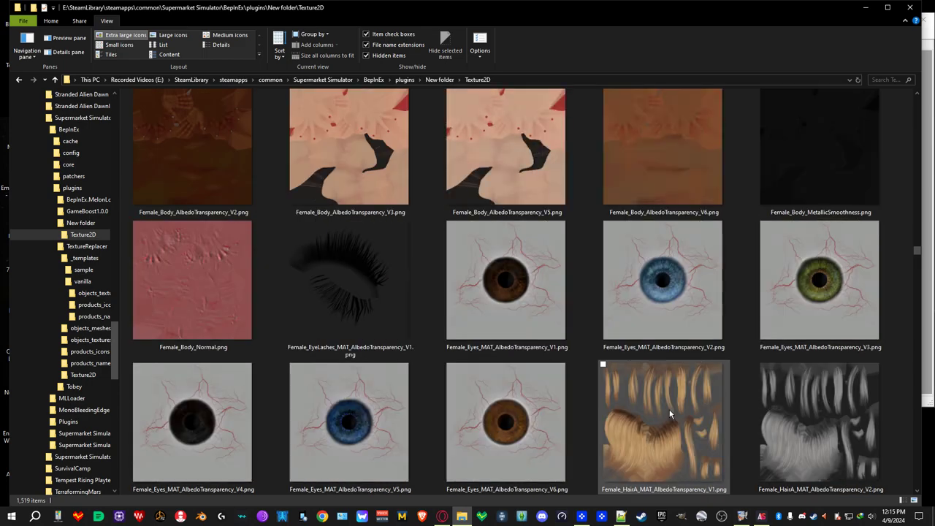
scroll(670, 415, down, 6)
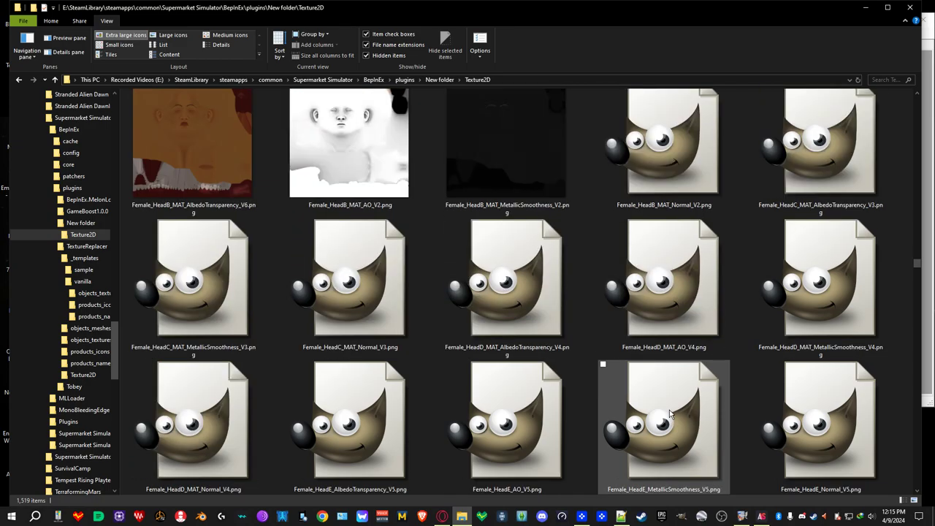
scroll(670, 414, down, 10)
scroll(670, 414, down, 10)
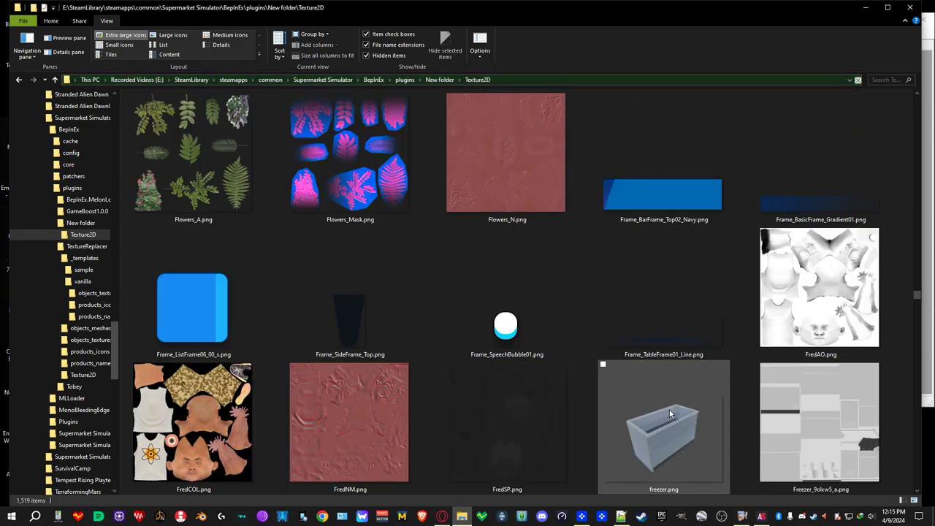
scroll(582, 380, down, 3)
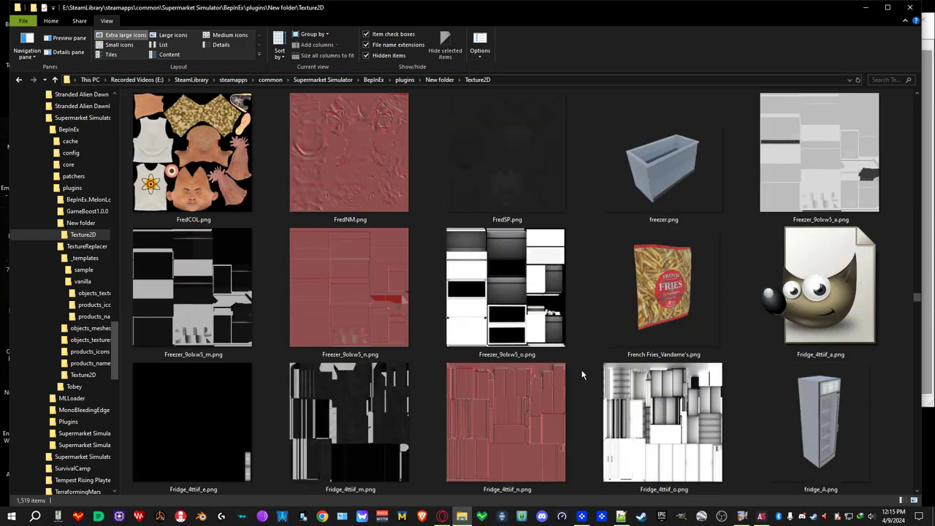
scroll(598, 363, down, 3)
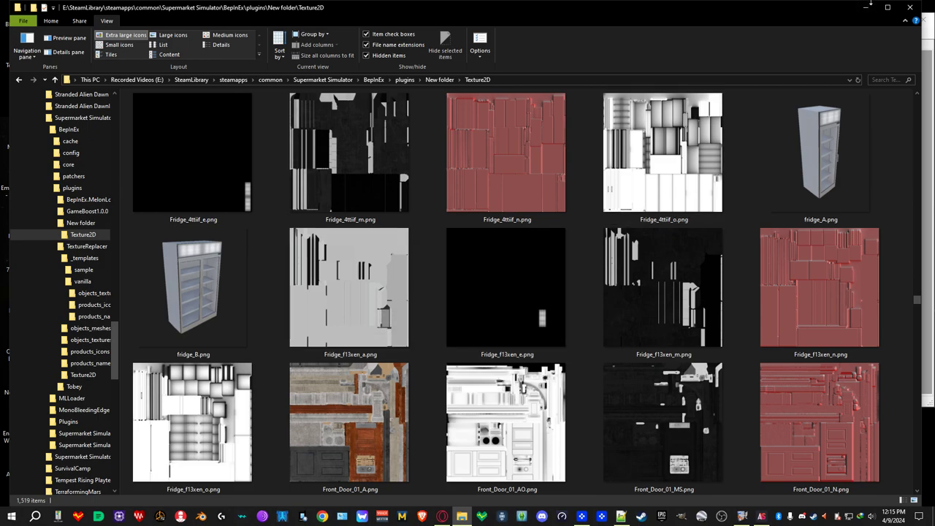
Go back to the plugins folder, open objects_textures inside TextureReplacer, and restore the window's smaller height
click(438, 79)
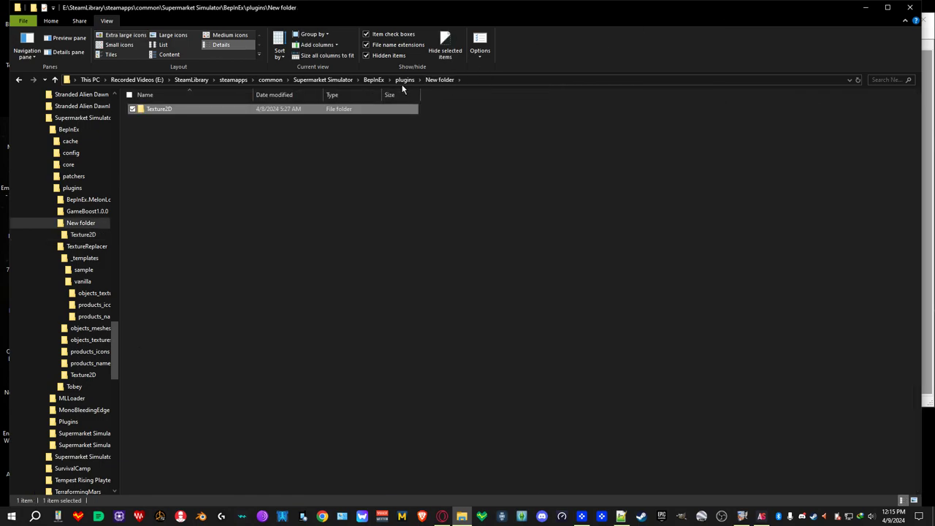
click(404, 80)
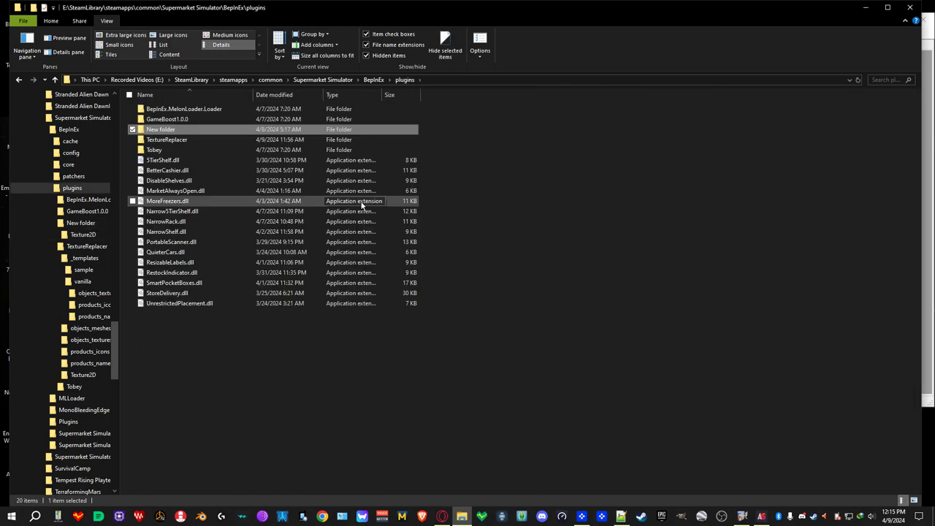
click(181, 139)
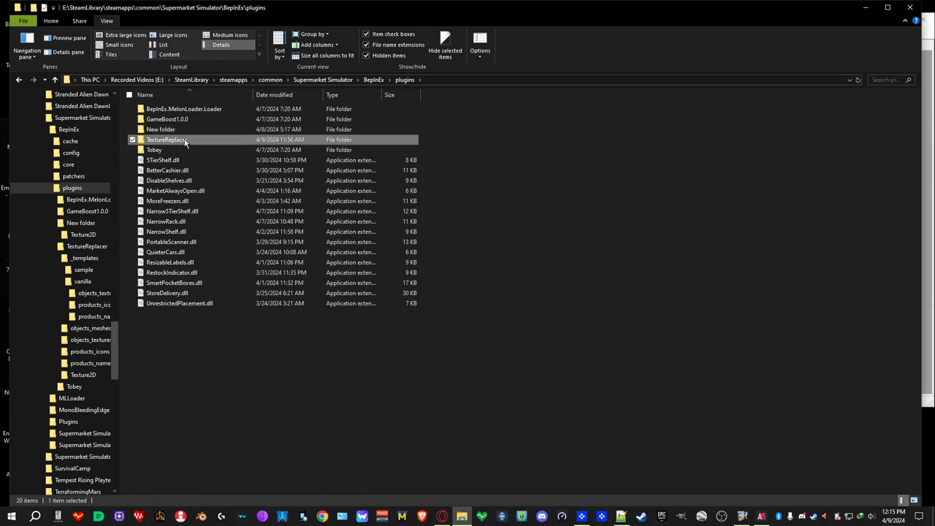
double_click(185, 141)
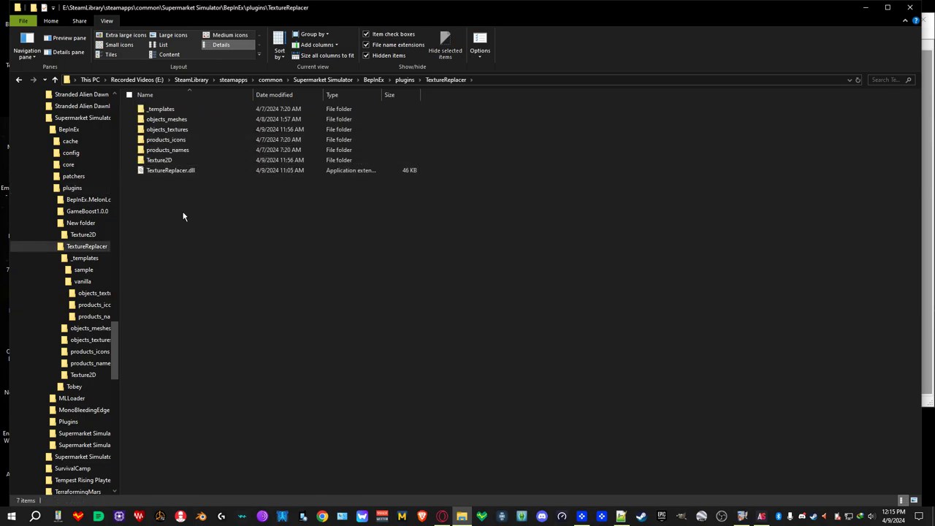
double_click(170, 130)
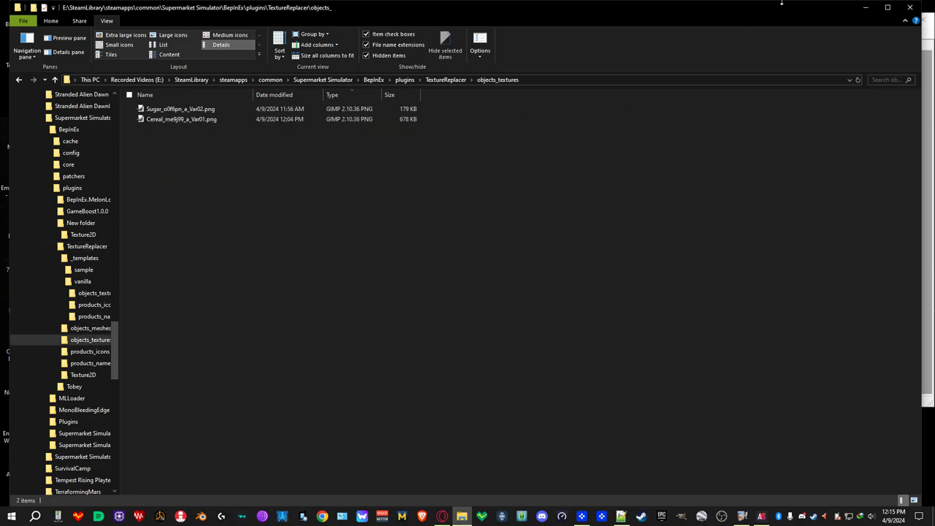
double_click(781, 4)
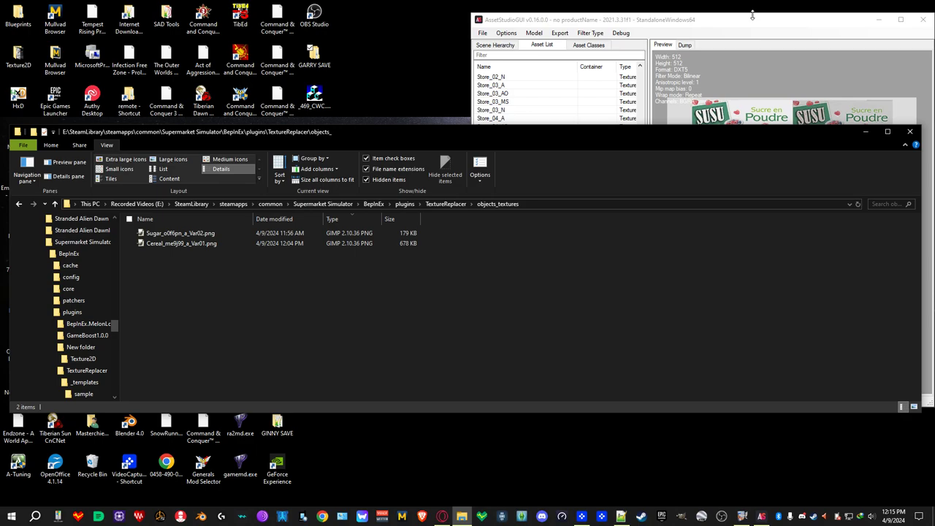
Switch to AssetStudioGUI and go back through the asset list from the Sugar textures to the FrozenPack and Front_Door entries
click(754, 21)
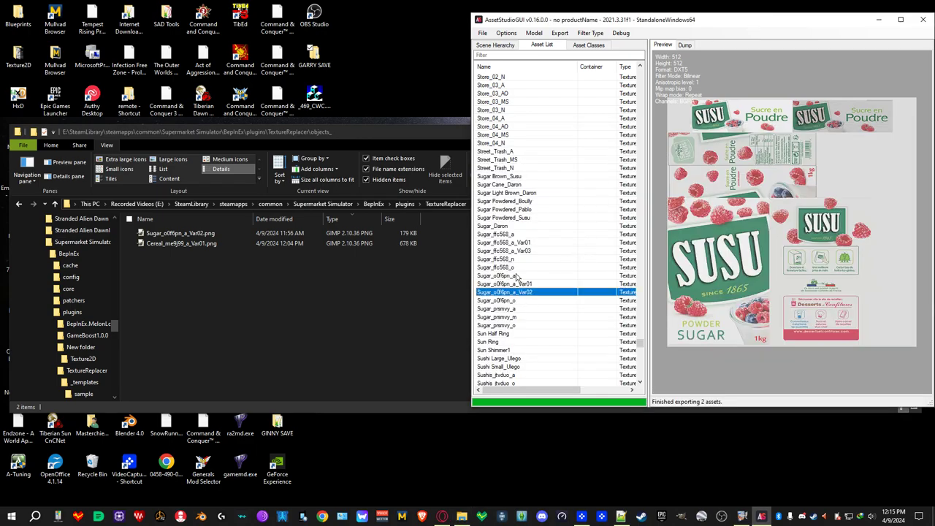
scroll(529, 276, up, 15)
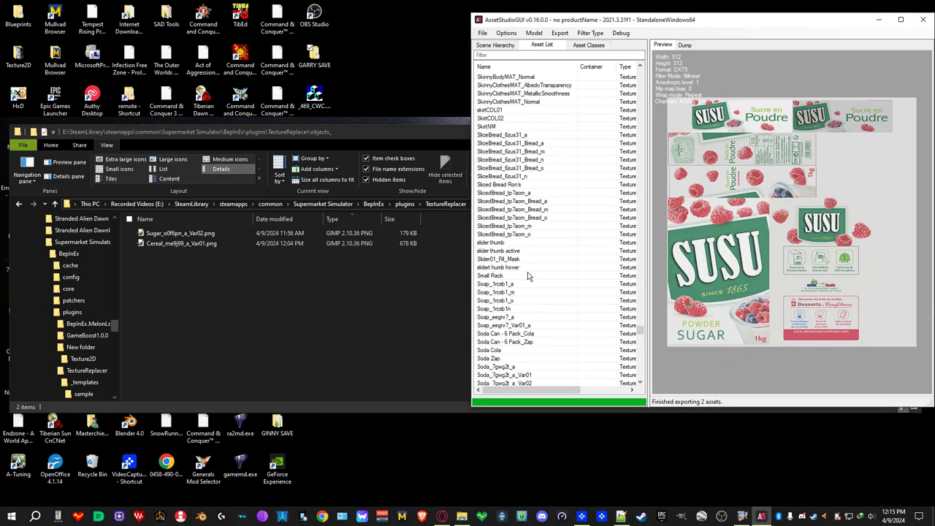
scroll(529, 275, up, 15)
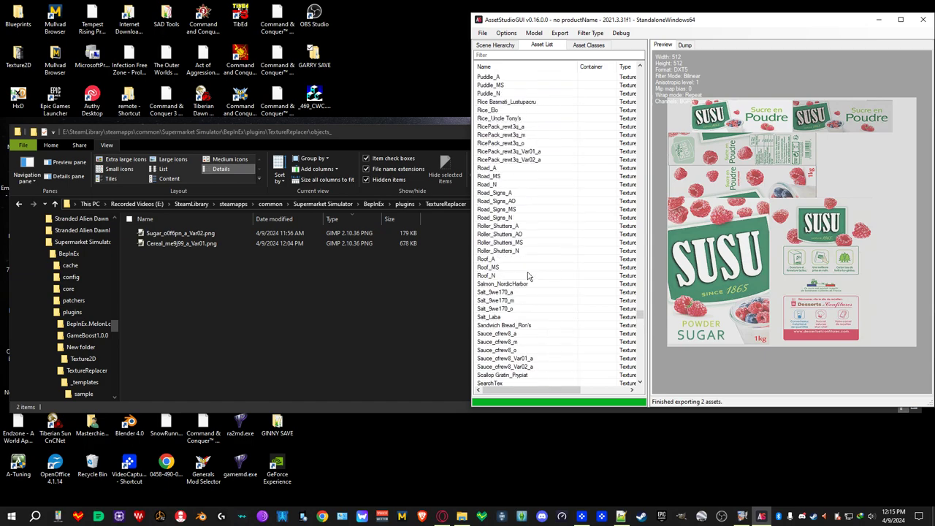
scroll(529, 275, up, 15)
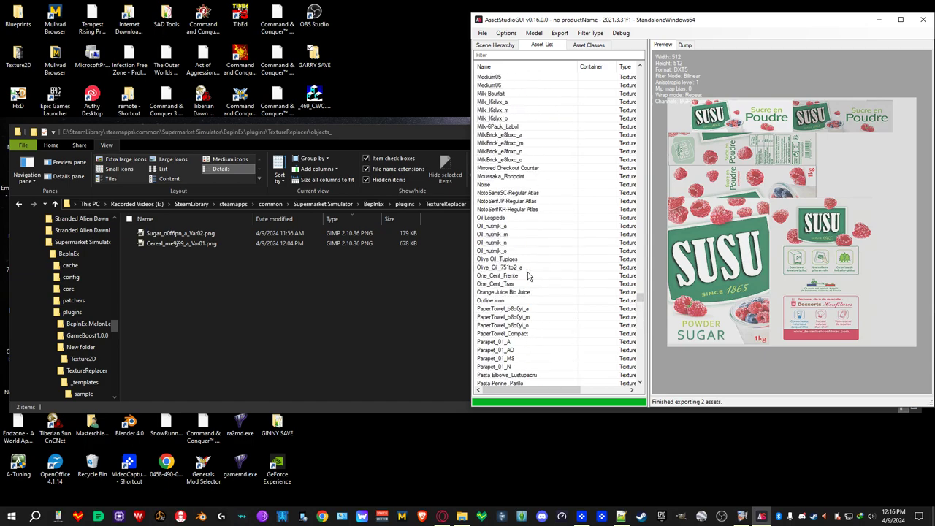
scroll(529, 276, up, 15)
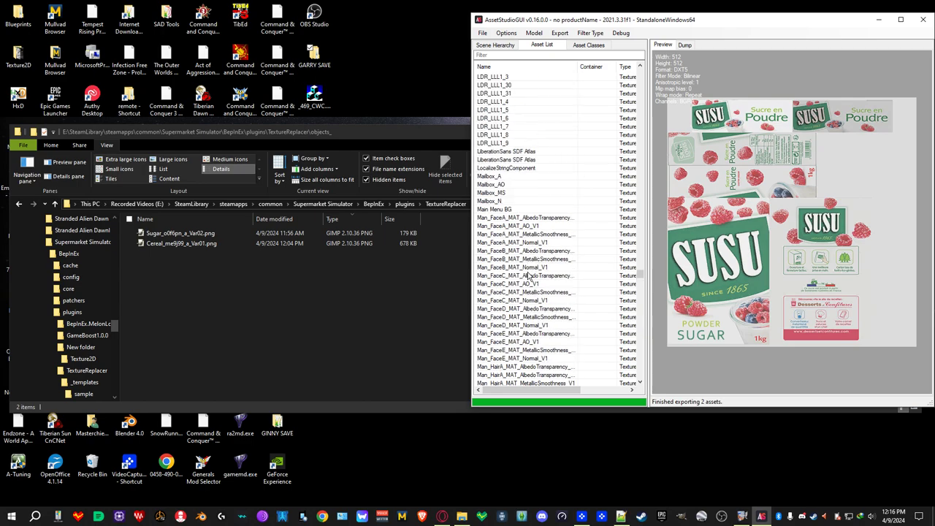
scroll(529, 275, up, 8)
scroll(529, 276, up, 15)
scroll(529, 276, up, 6)
scroll(529, 276, up, 12)
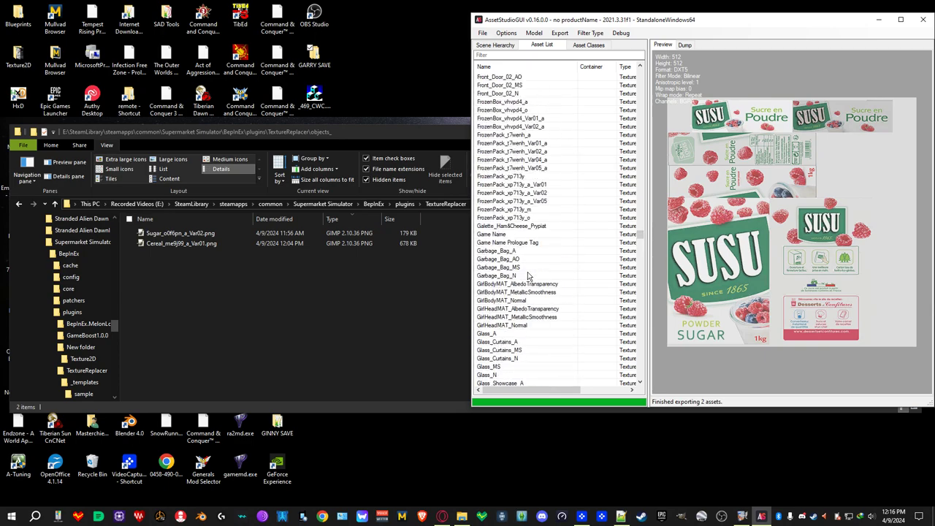
scroll(529, 275, up, 2)
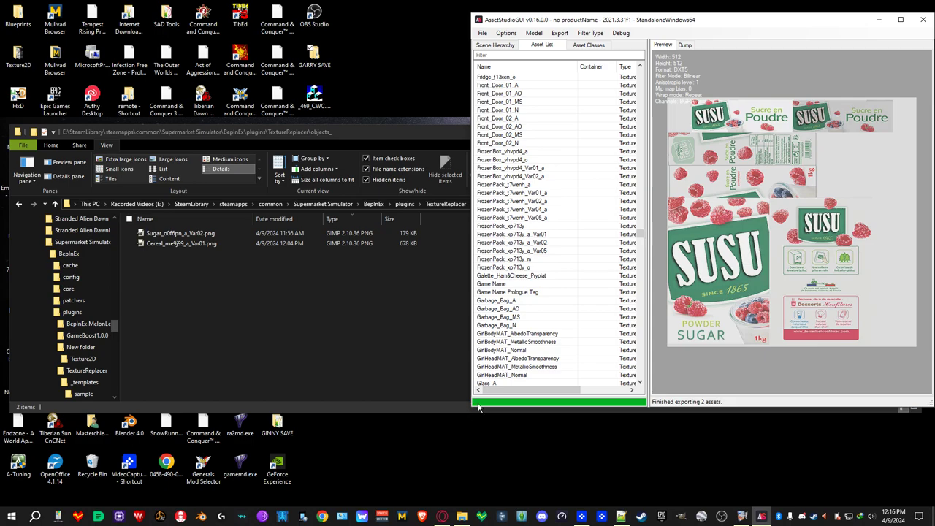
Widen the AssetStudioGUI window, extend it down to the taskbar, and preview the FrozenPack_xp713y_a_Var05 texture
drag(470, 407, 428, 409)
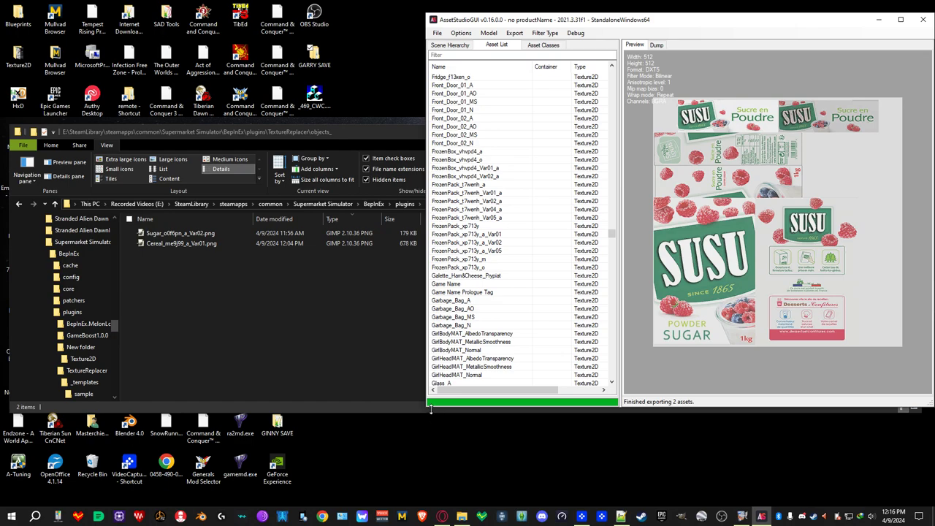
drag(431, 409, 430, 497)
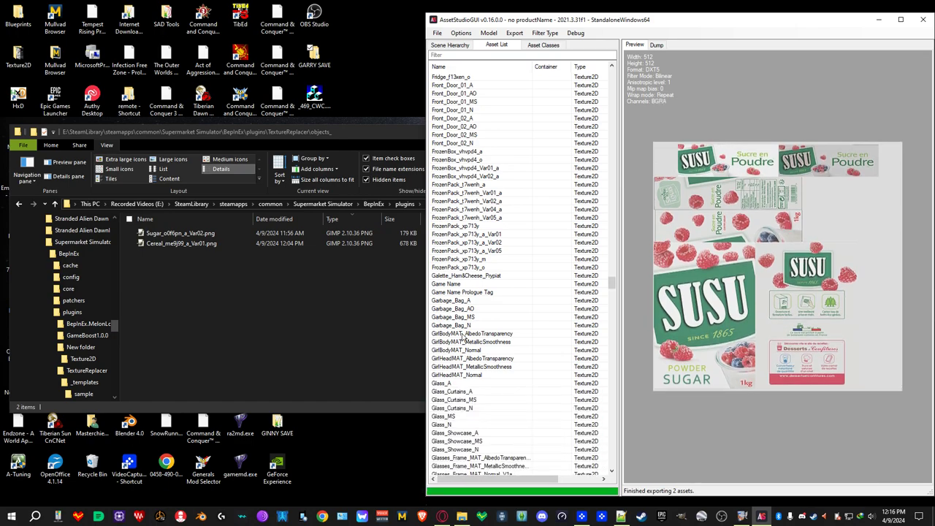
click(459, 251)
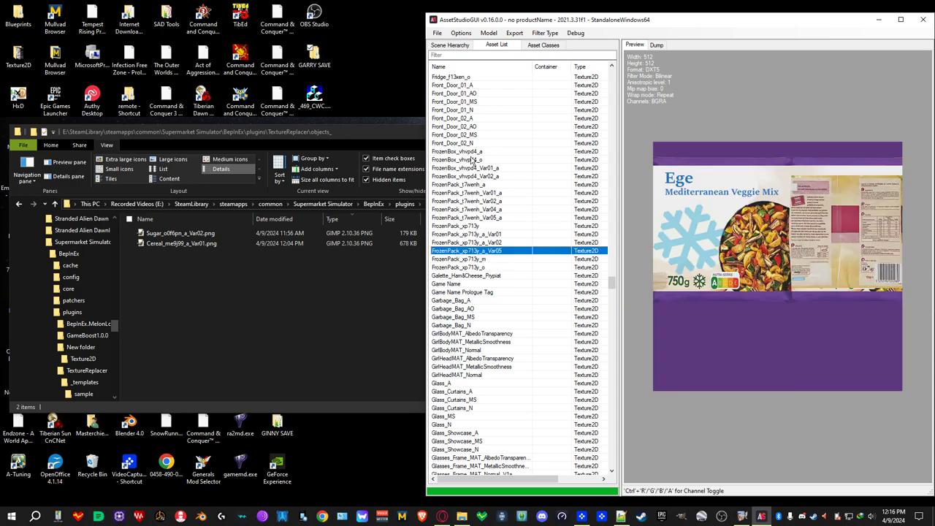
Preview the fridge textures in the asset list, from Fridge_4ttiif_a and its _e variant to fridge_A and fridge_B
scroll(468, 205, up, 5)
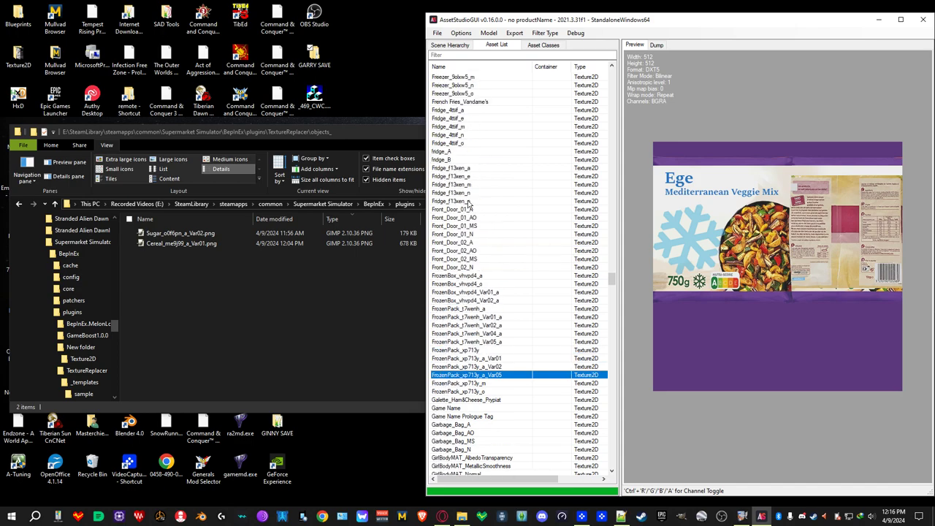
click(451, 111)
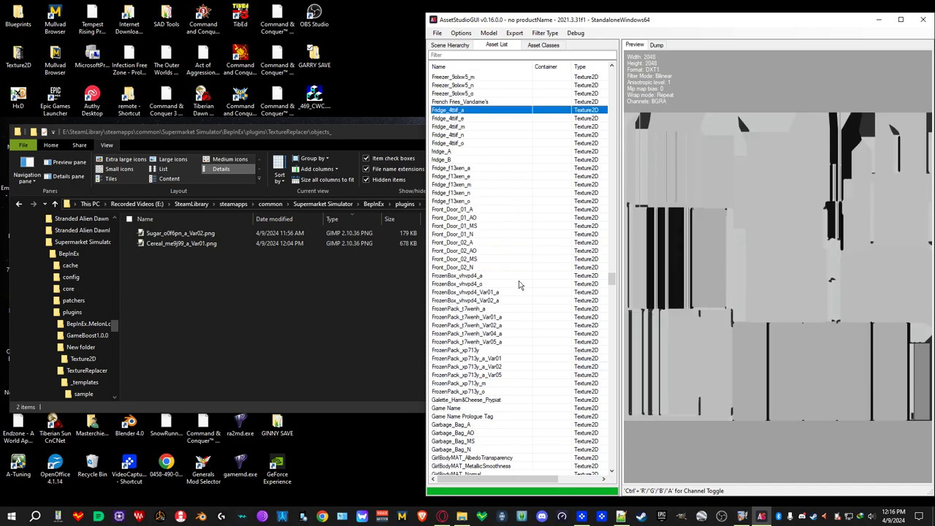
scroll(520, 286, up, 2)
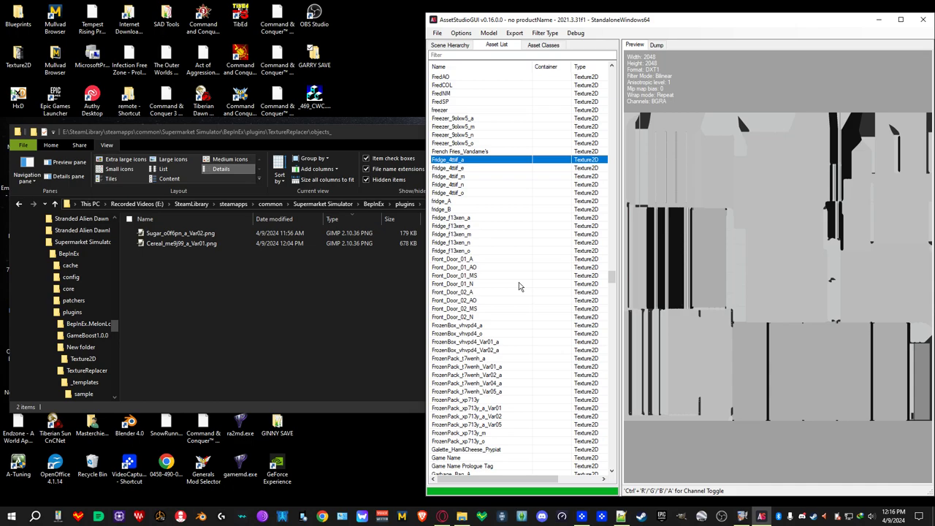
click(459, 168)
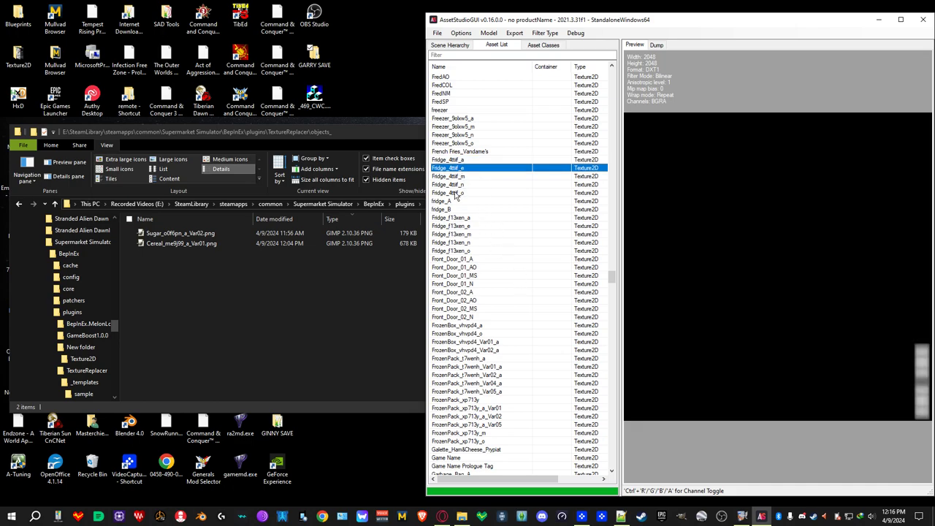
click(454, 201)
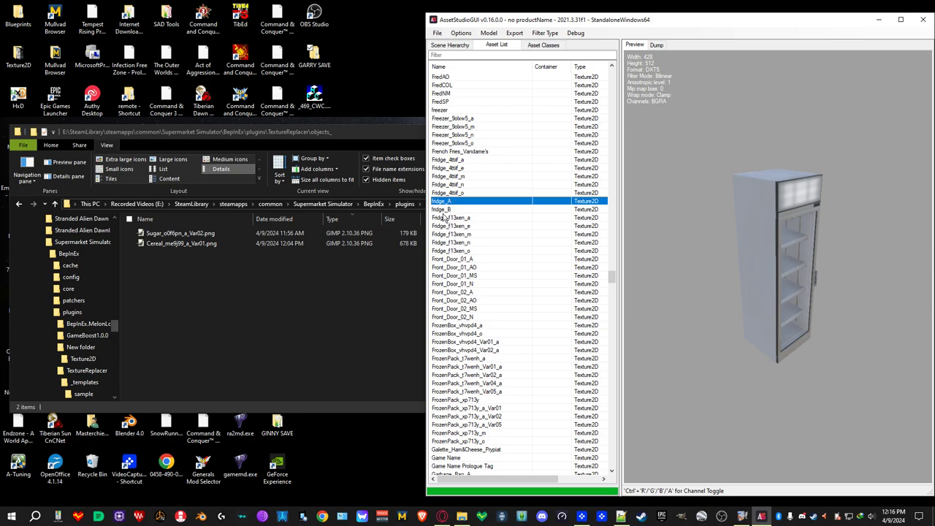
click(451, 210)
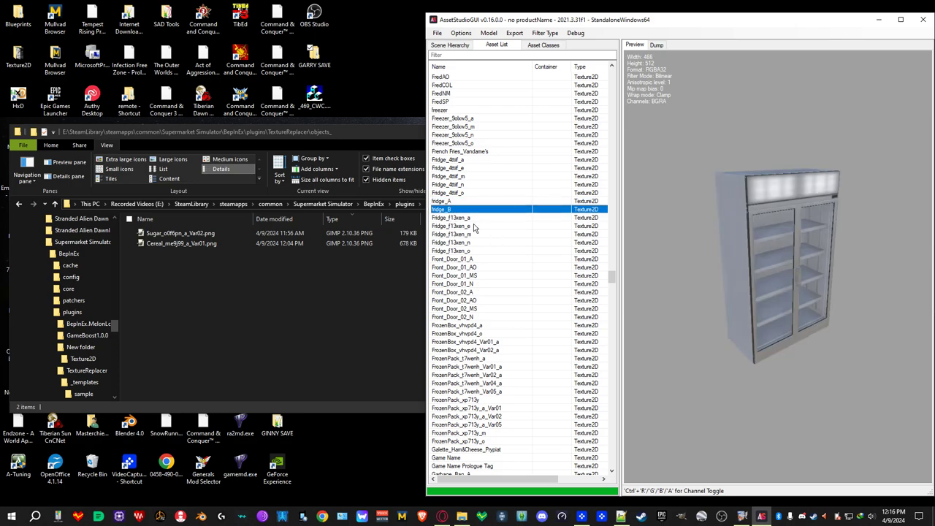
Export the Fridge_f13xen_a and Fridge_4ttiif_a textures together into the TextureReplacer folder inside plugins
click(470, 219)
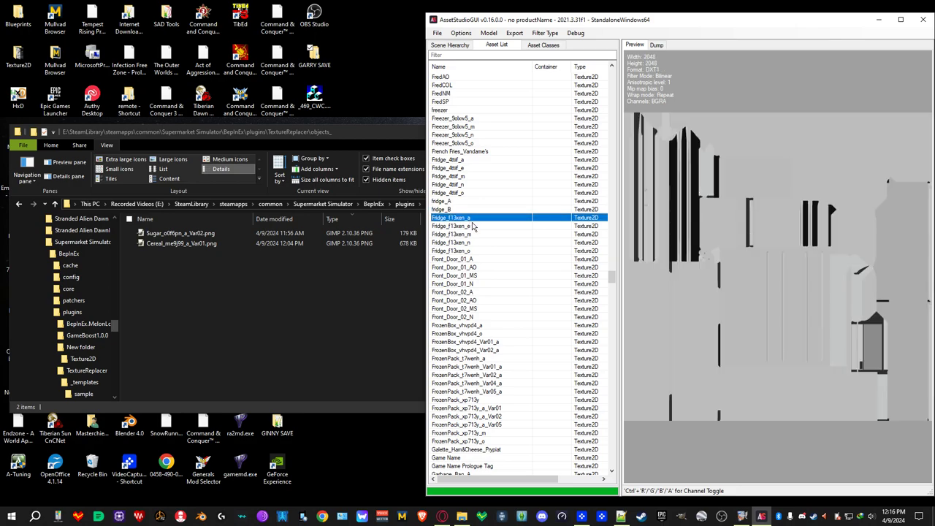
ctrl+click(462, 161)
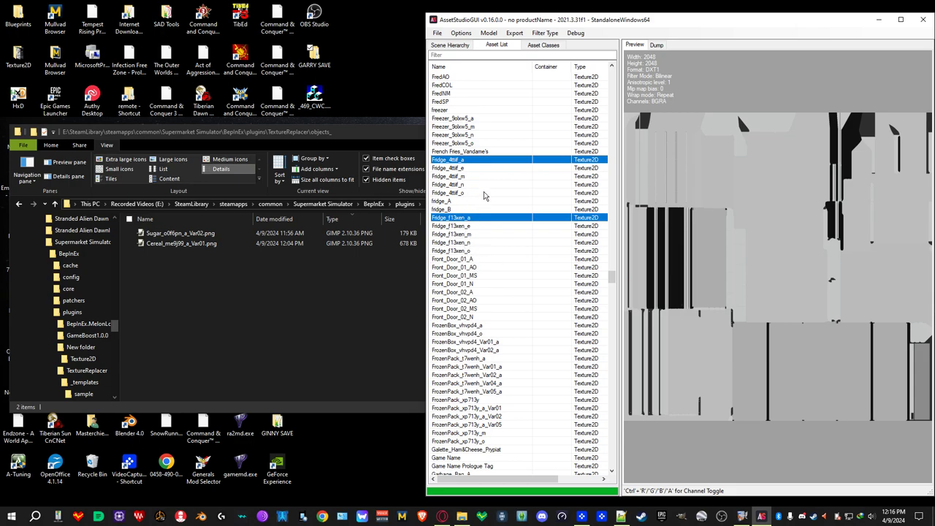
right_click(483, 165)
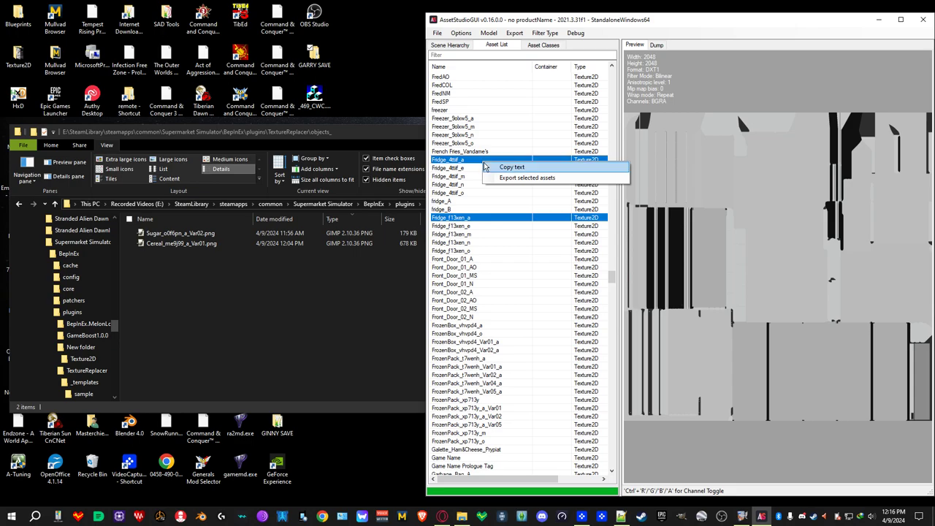
click(506, 180)
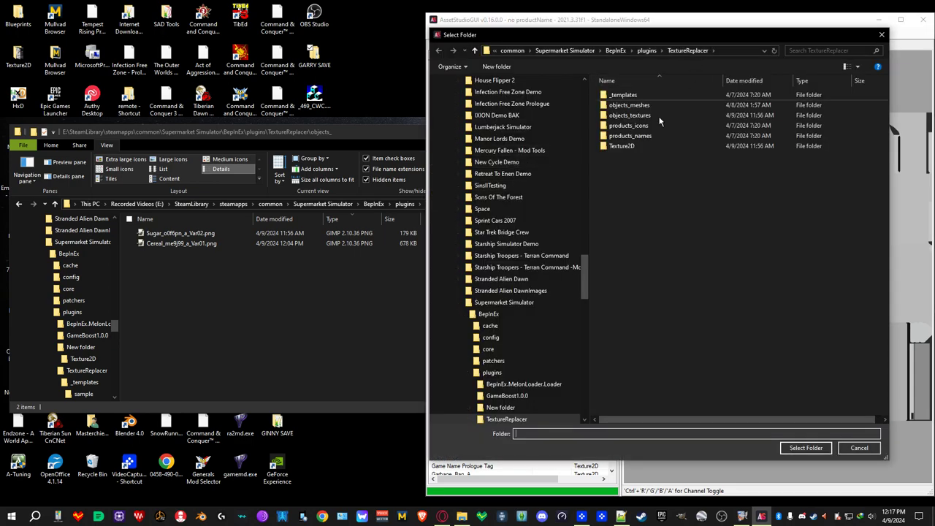
click(646, 53)
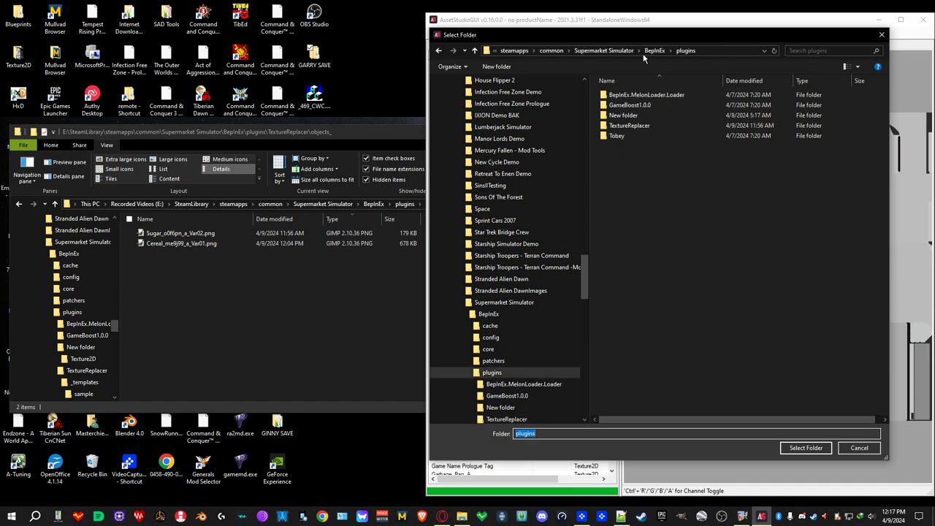
click(622, 127)
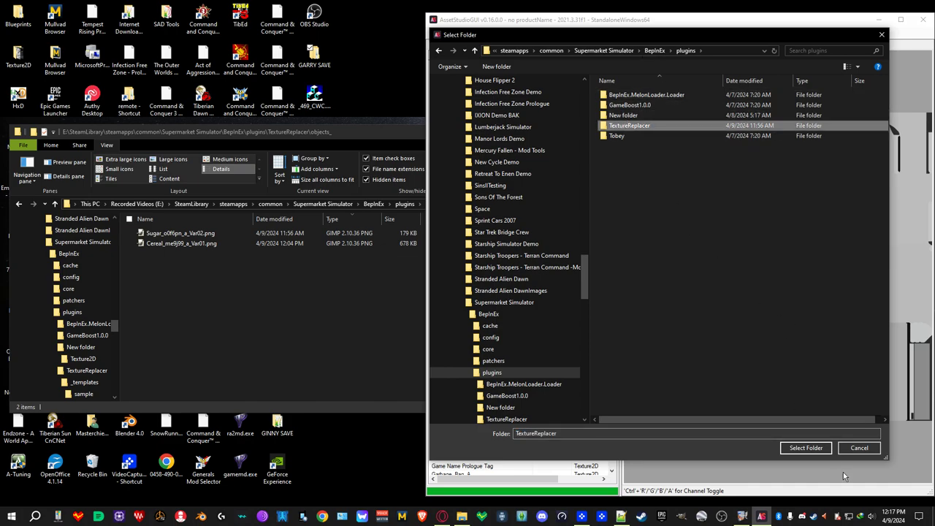
click(807, 448)
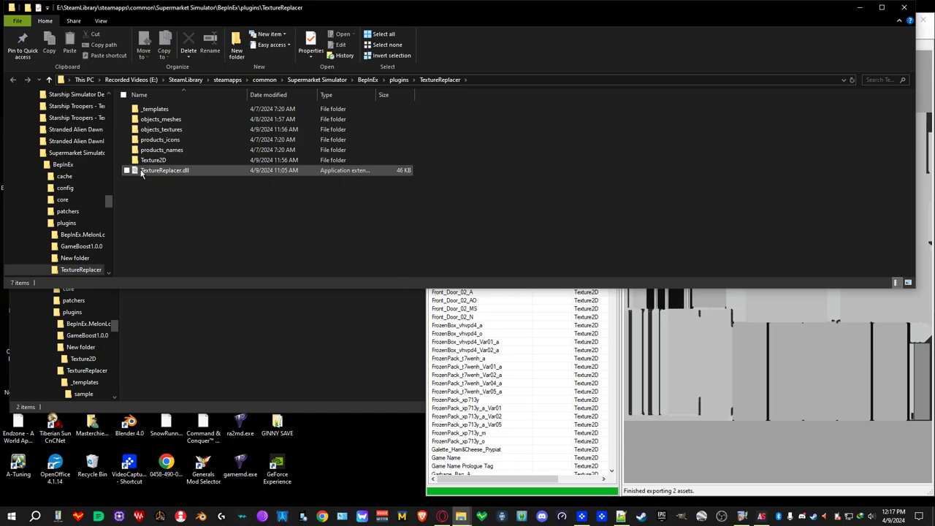
Move both exported fridge PNGs from the Texture2D folder into objects_textures
double_click(151, 159)
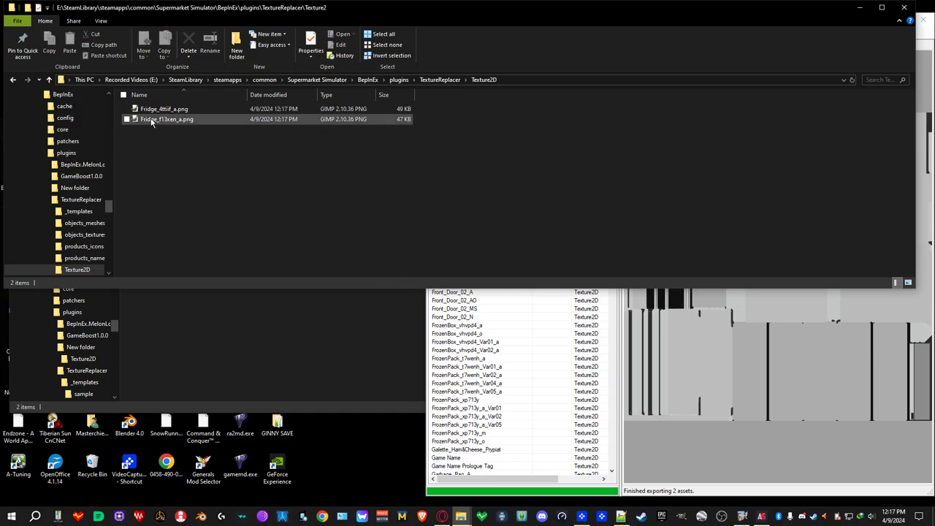
drag(151, 159, 190, 369)
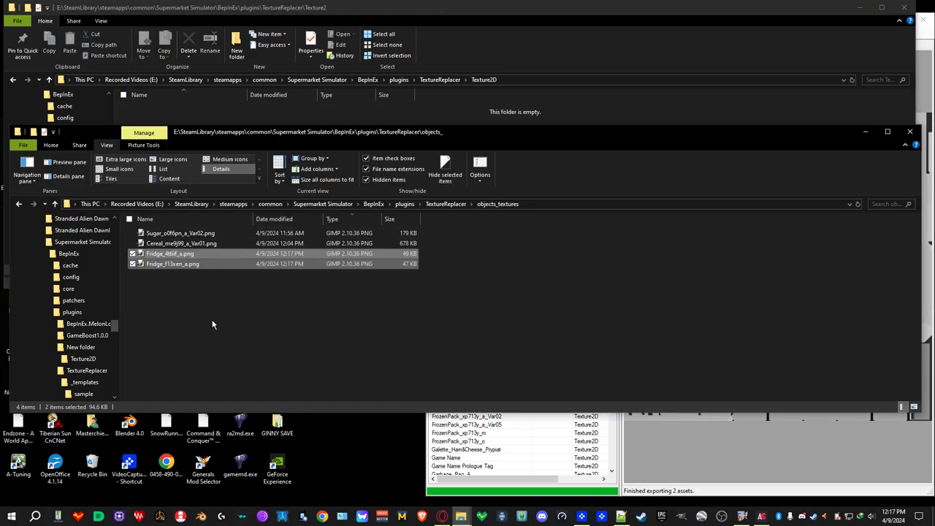
click(226, 328)
Open Fridge_4ttiif_a.png in GIMP and compare it with the earlier Fridge_f13xen_a image bearing the Coca-Cola artwork
double_click(181, 256)
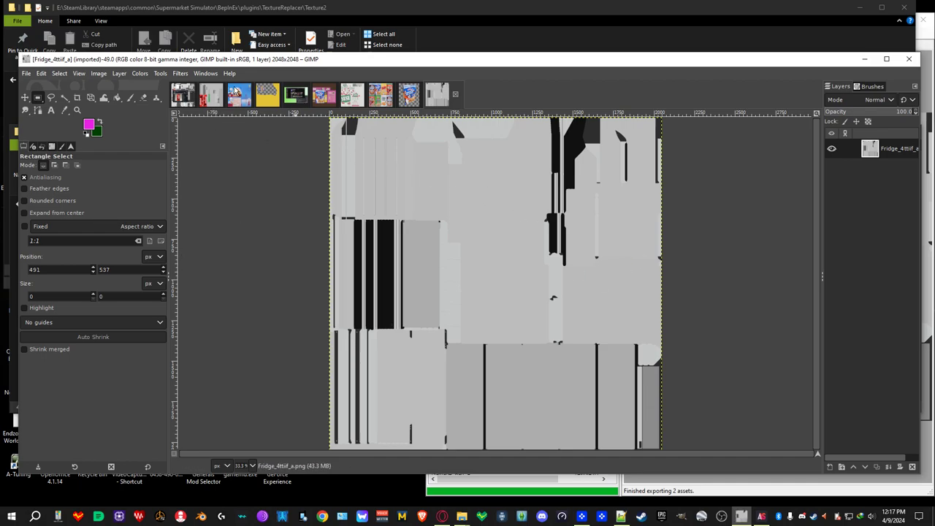
click(216, 102)
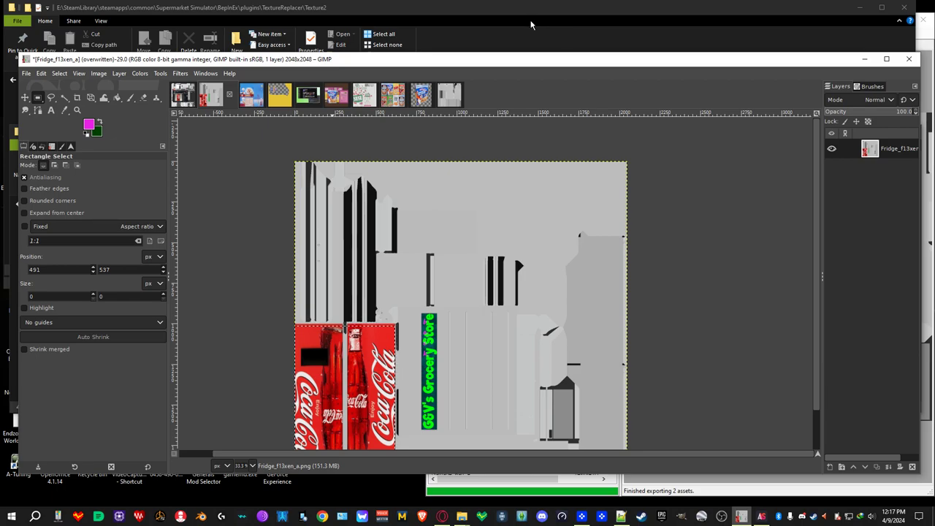
click(451, 95)
Close the emptied Texture2D window, open Fridge_f13xen_a.png from objects_textures in GIMP, and close that folder window too
click(463, 41)
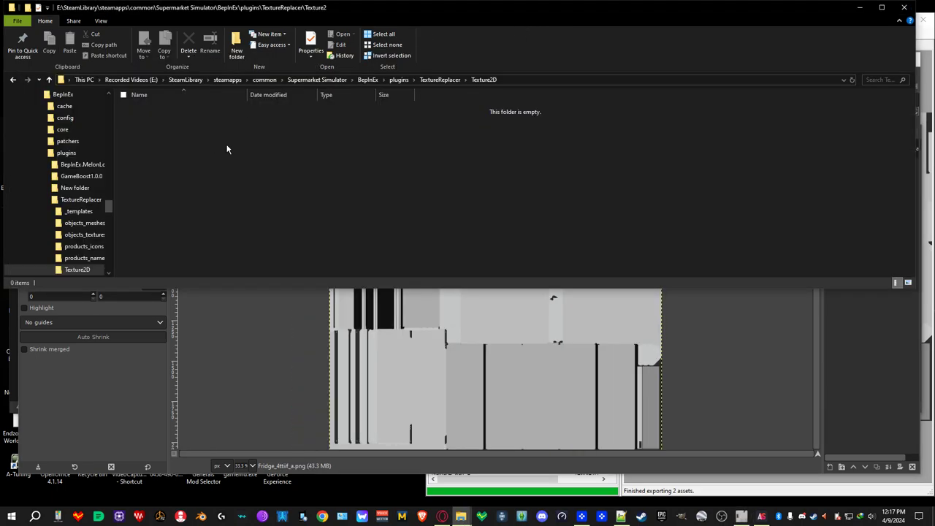
click(904, 7)
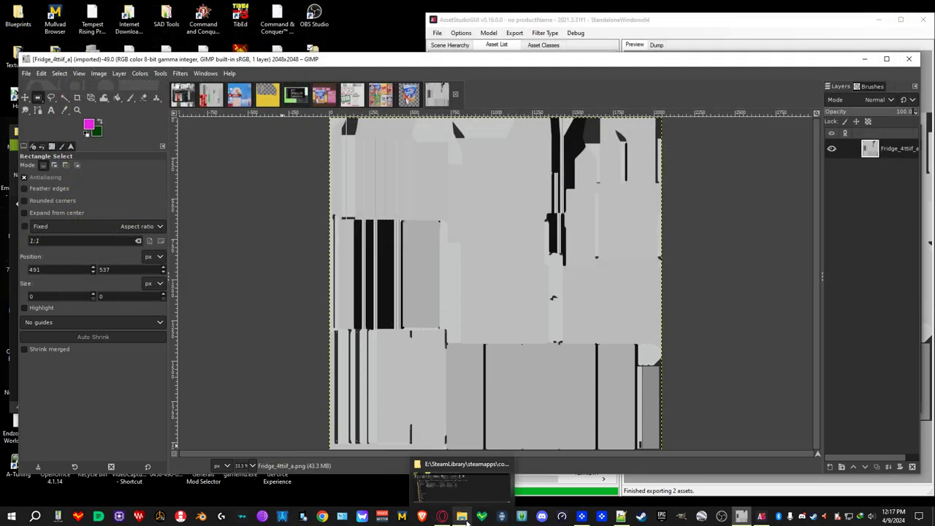
click(462, 517)
double_click(165, 266)
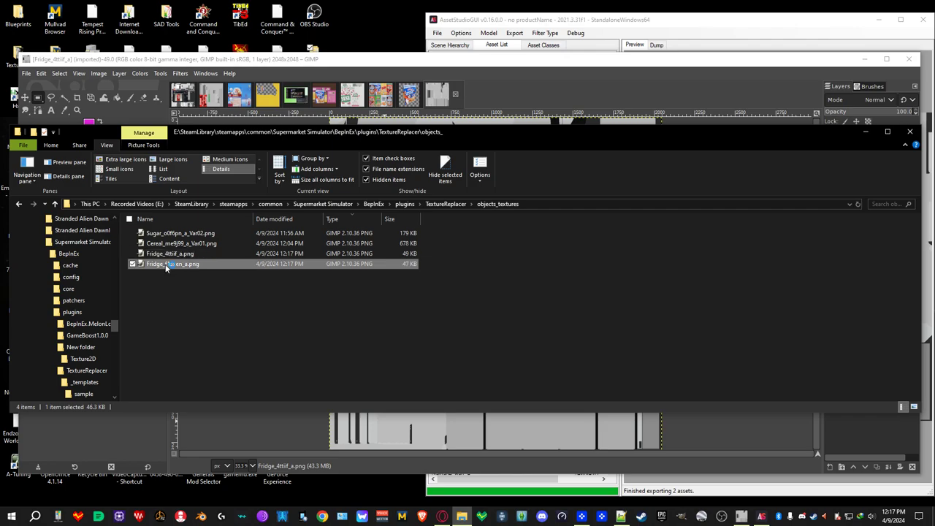
click(910, 132)
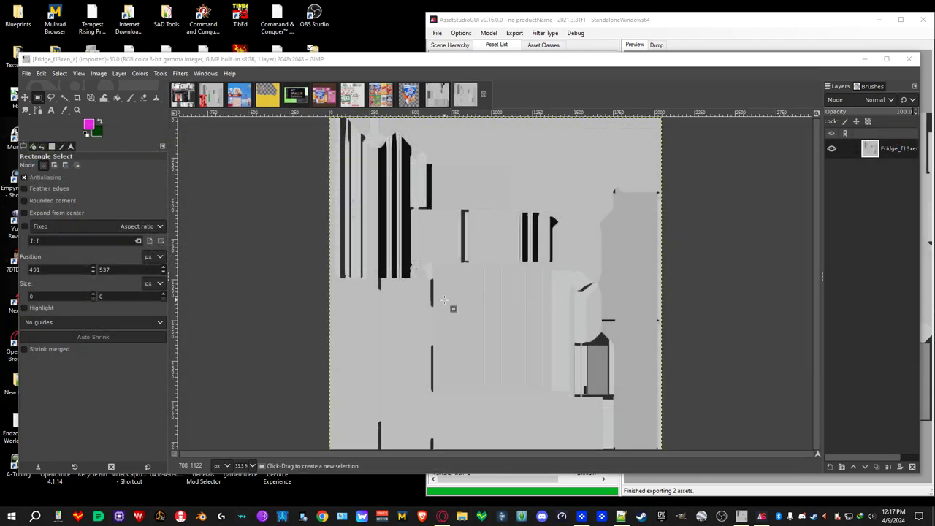
Copy an area of about 419 × 544 px around the Frosted Flakes front from the cereal texture and anchor it on the lower-left part of the new Fridge_f13xen_a image
click(322, 97)
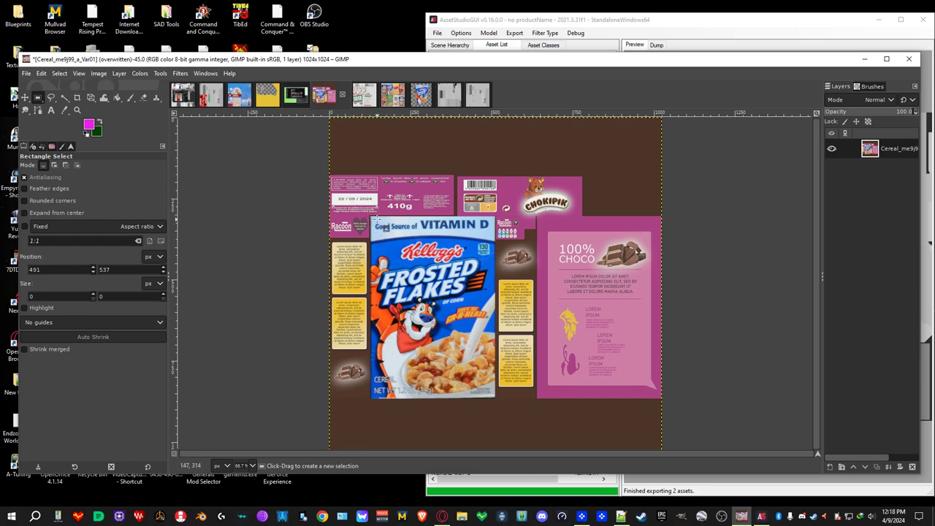
drag(377, 219, 513, 396)
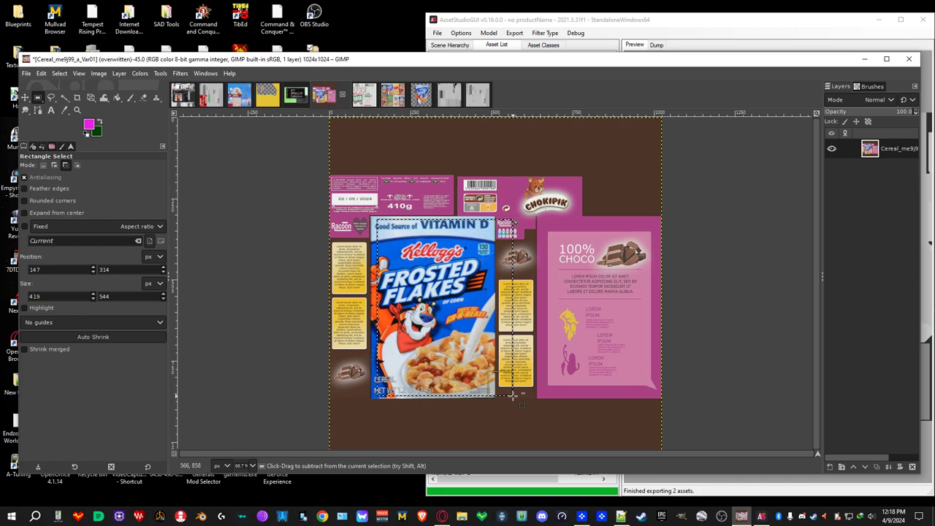
click(478, 95)
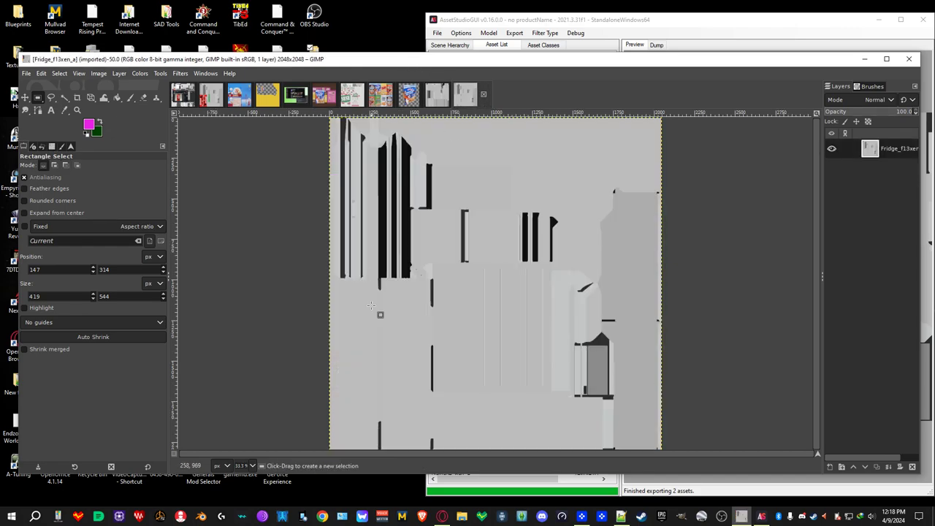
key(ctrl+v)
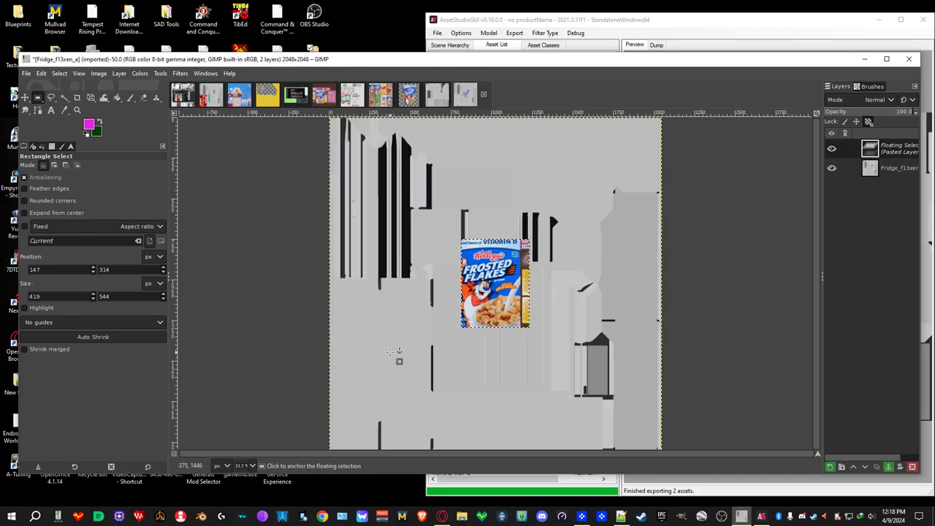
drag(514, 282, 401, 353)
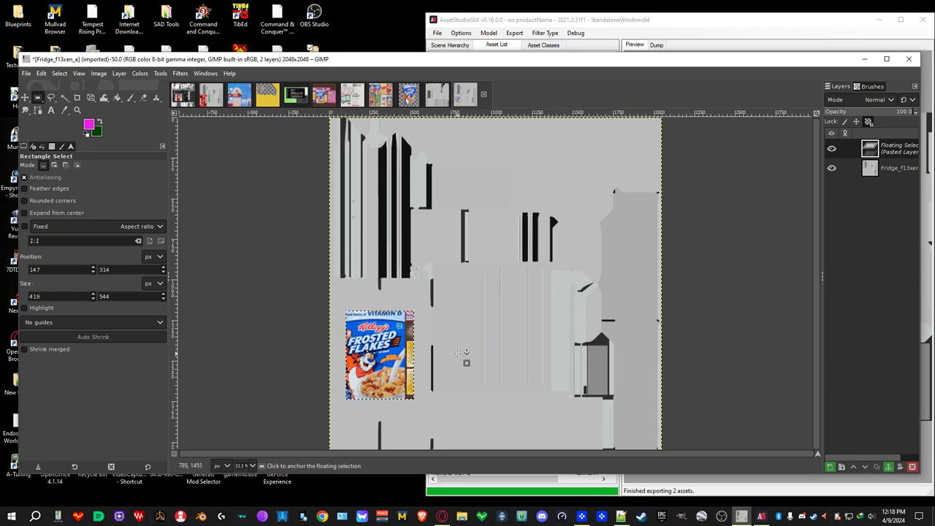
key(ctrl+h)
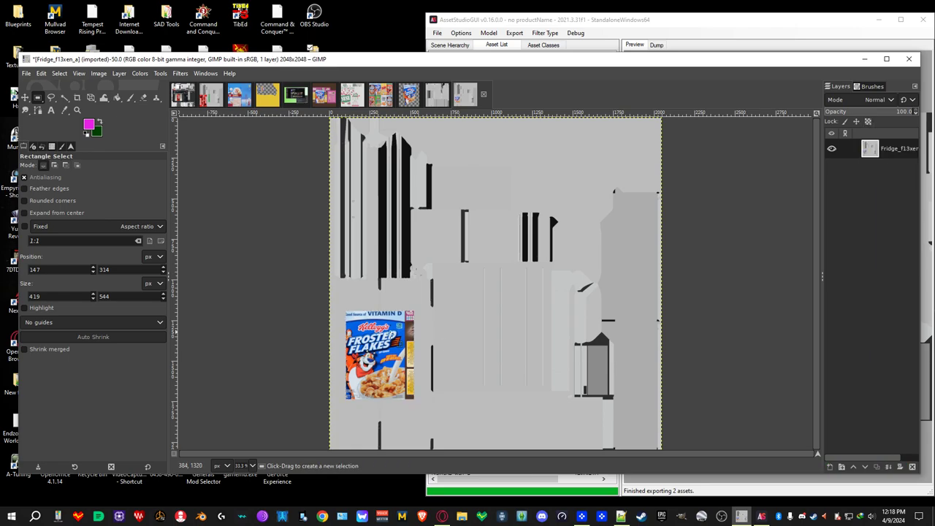
Overwrite the original Fridge_f13xen_a.png with the edited image
right_click(391, 343)
mouse_move(420, 360)
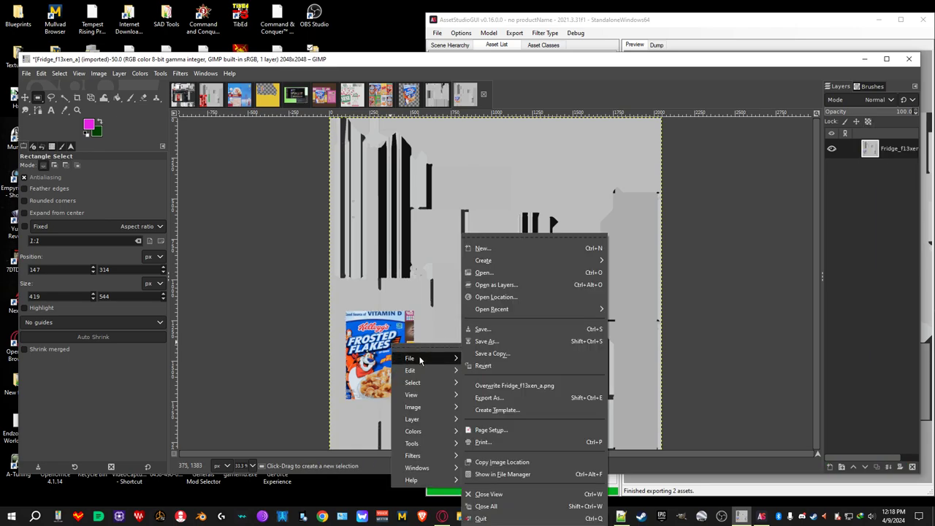
click(498, 385)
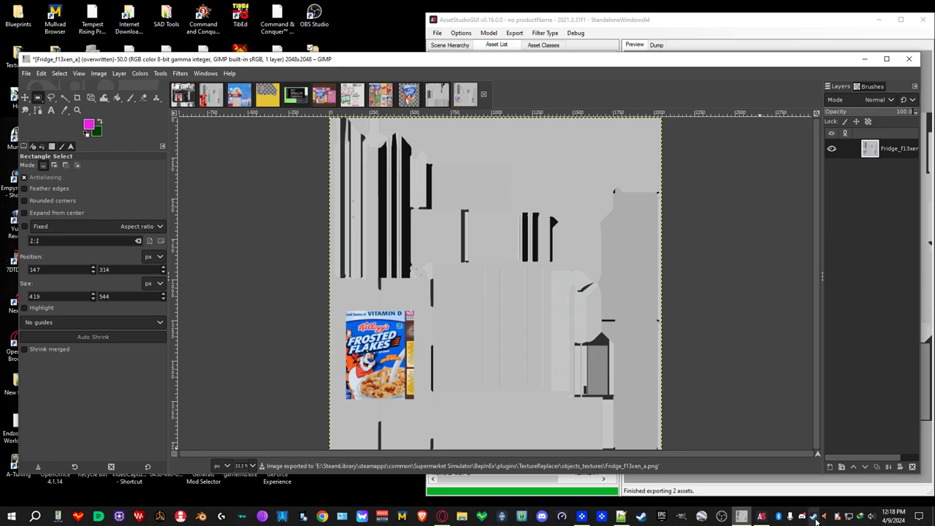
Launch Supermarket Simulator through Steam and load the saved store
right_click(803, 516)
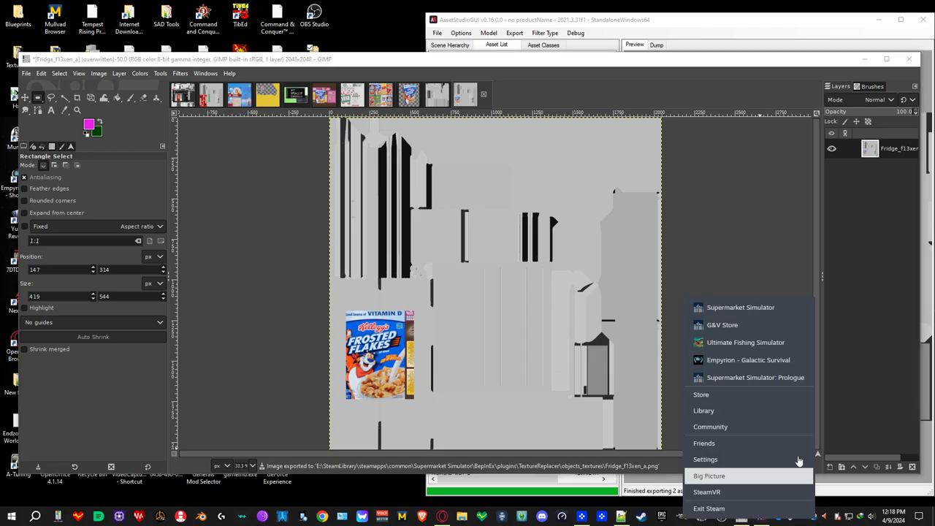
click(735, 307)
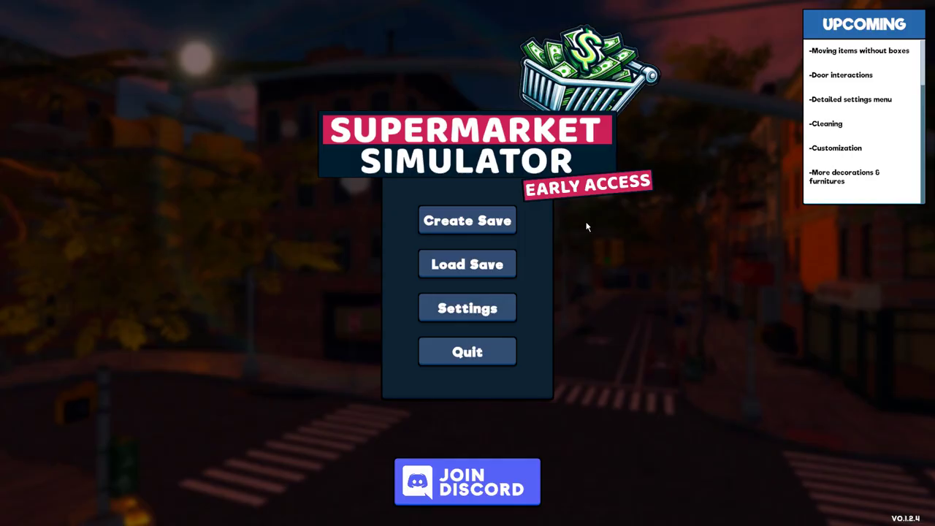
click(453, 268)
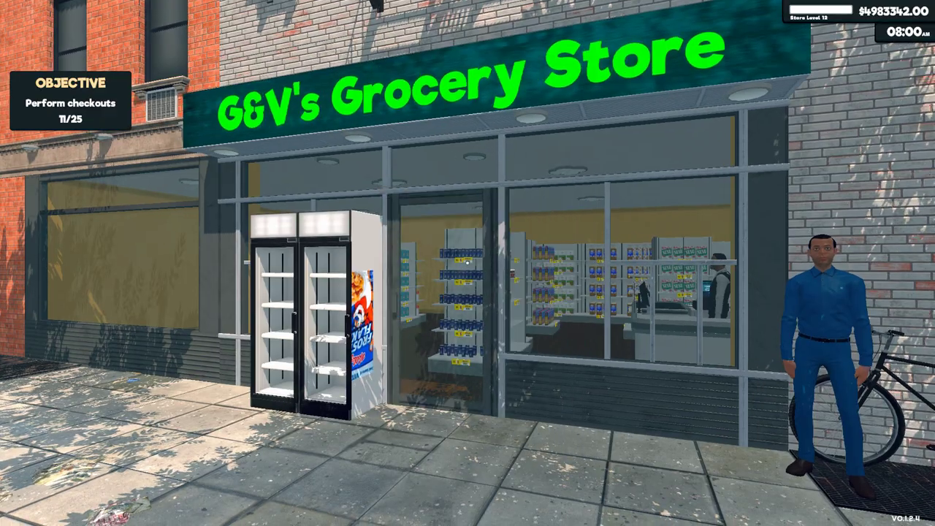
Walk up to the fridge outside the store and examine the artwork on its side panel, then its front
key(w)
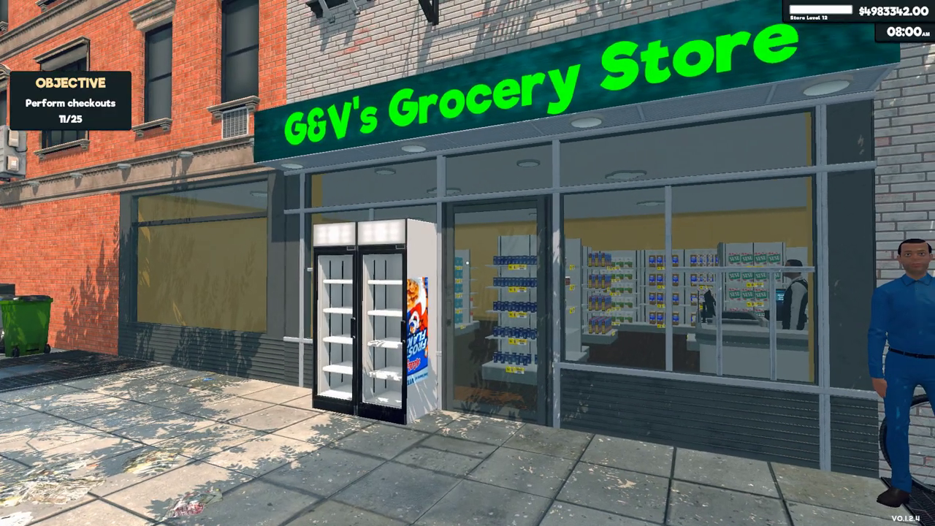
key(d)
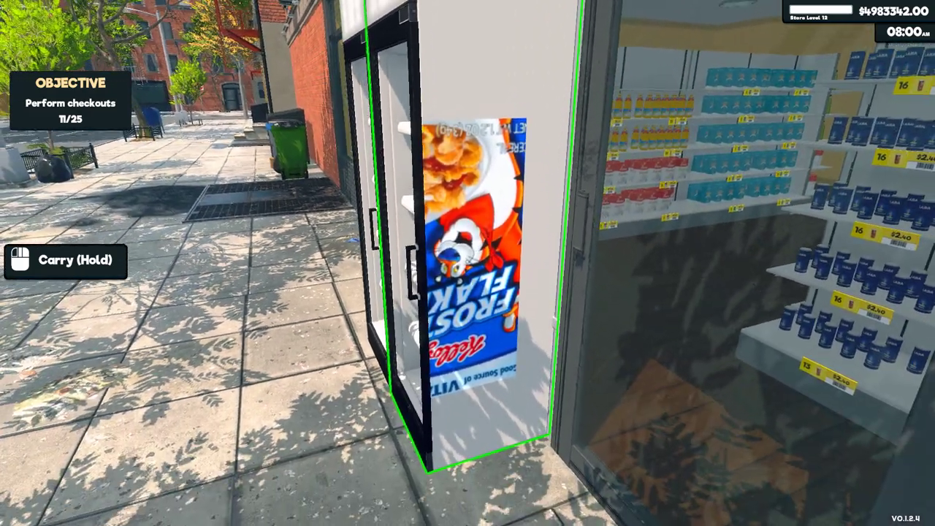
key(a)
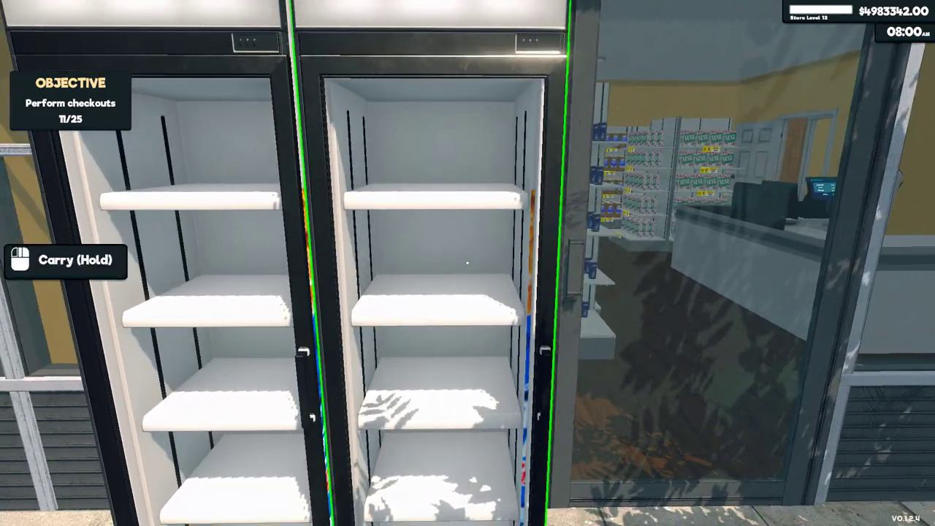
Pick up the fridge beside the store door and place it farther out on the sidewalk
click(468, 263)
key(s)
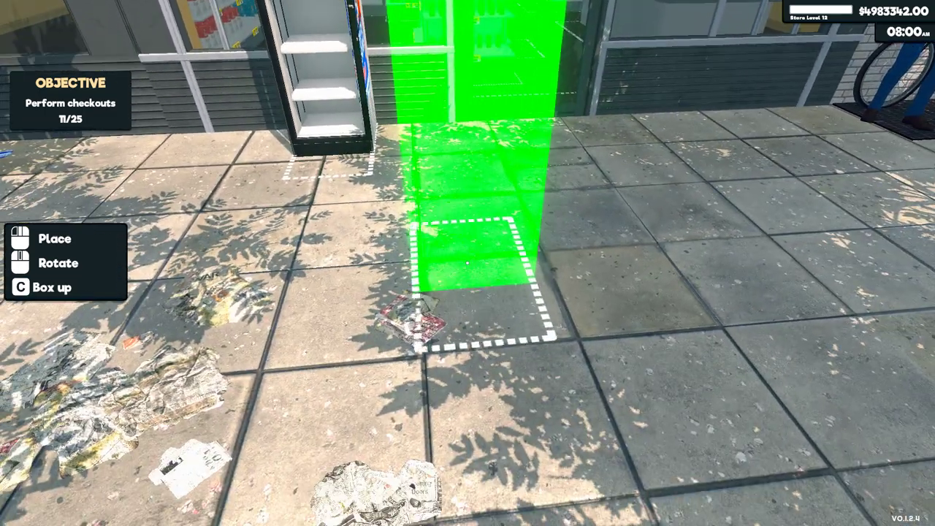
click(467, 263)
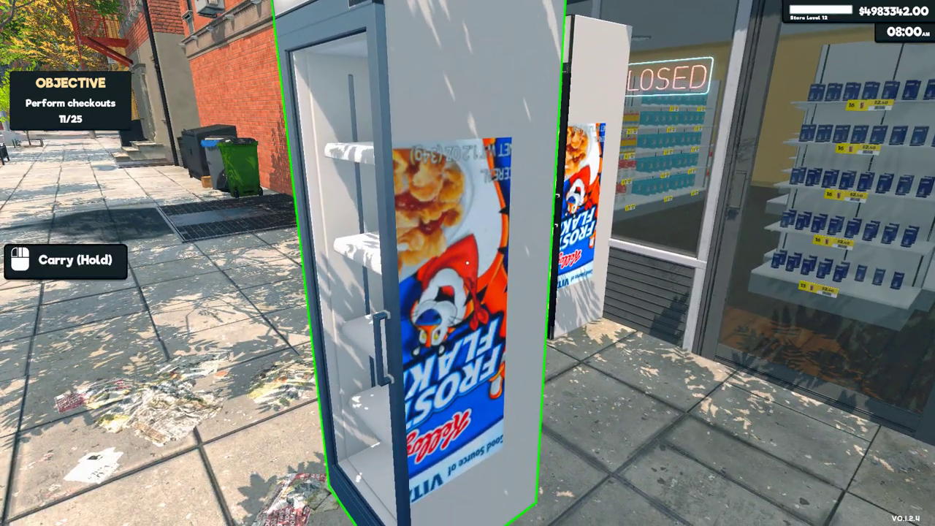
Walk around the relocated fridge and examine the cereal artwork on both of its side panels
key(w)
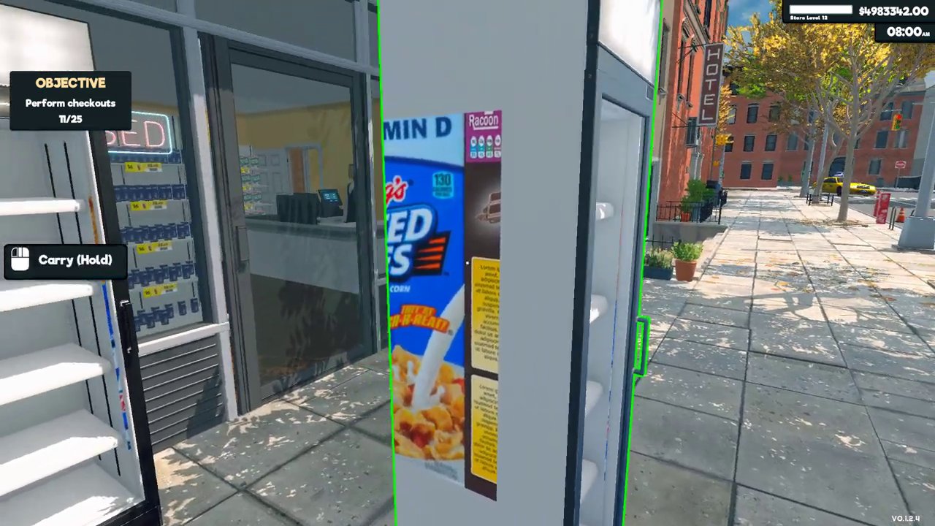
key(a)
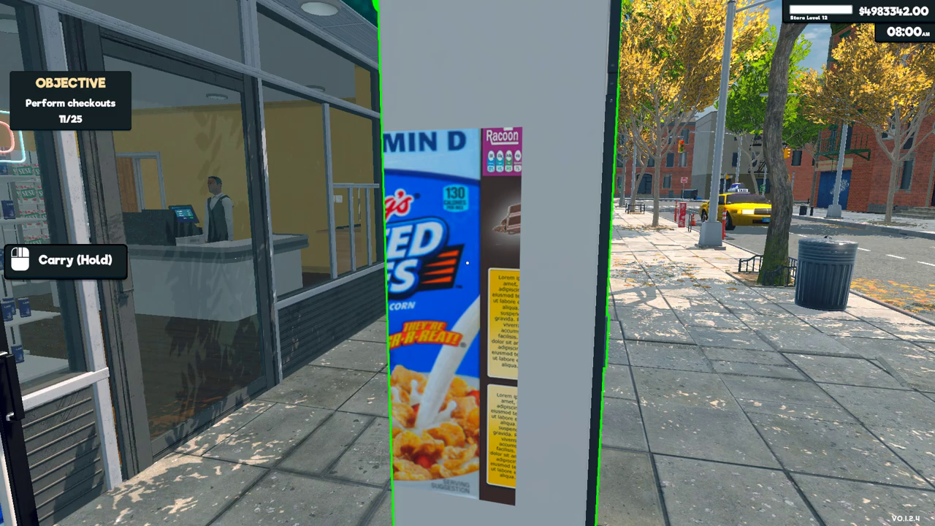
key(a)
key(a)
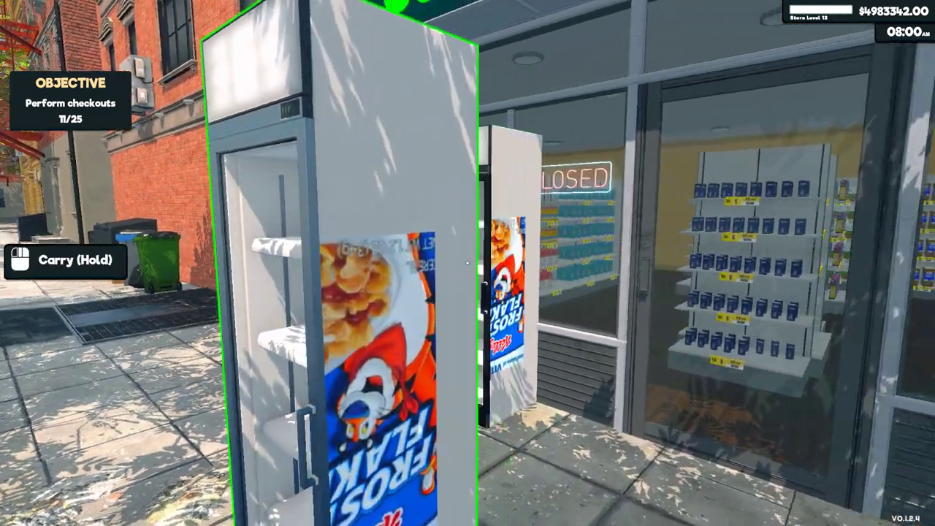
key(w)
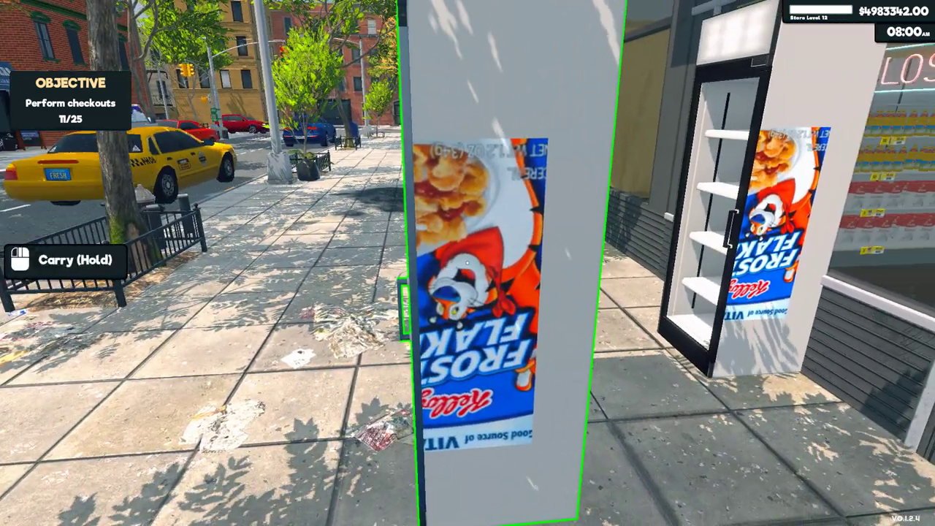
Switch to GIMP, create a new 2048 × 2048 px image and paste the game screenshot into it
key(super)
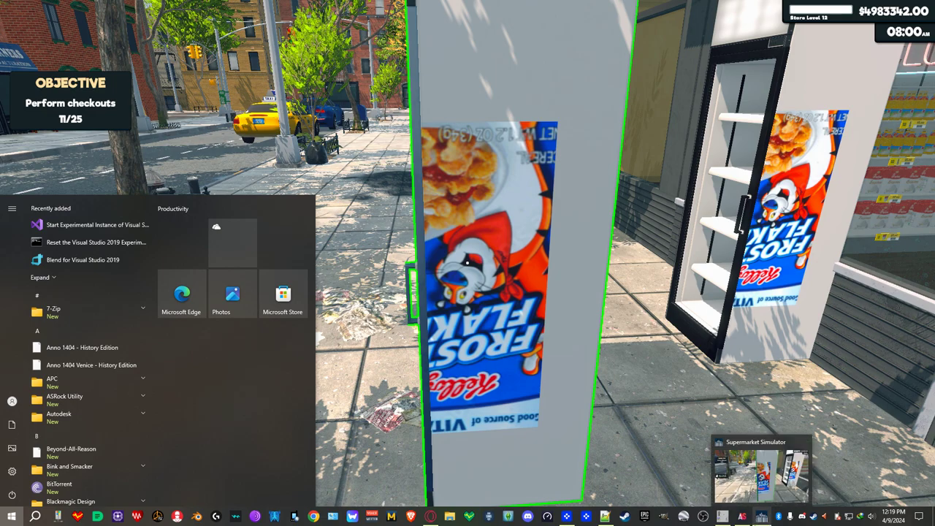
click(722, 517)
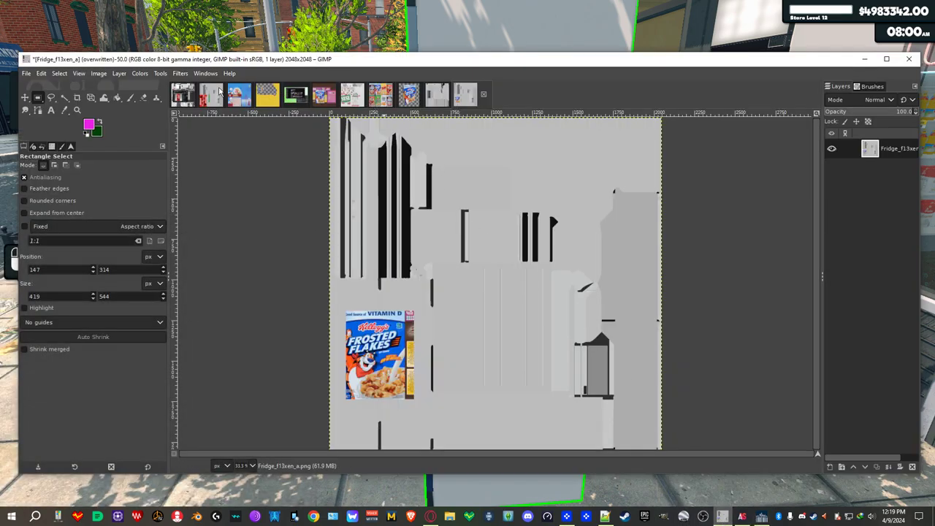
click(27, 75)
click(26, 86)
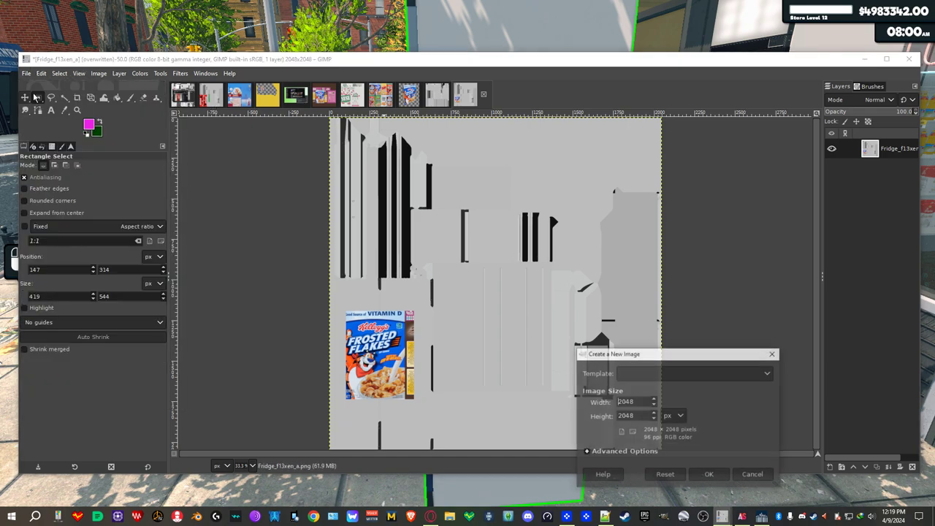
click(709, 476)
key(ctrl+v)
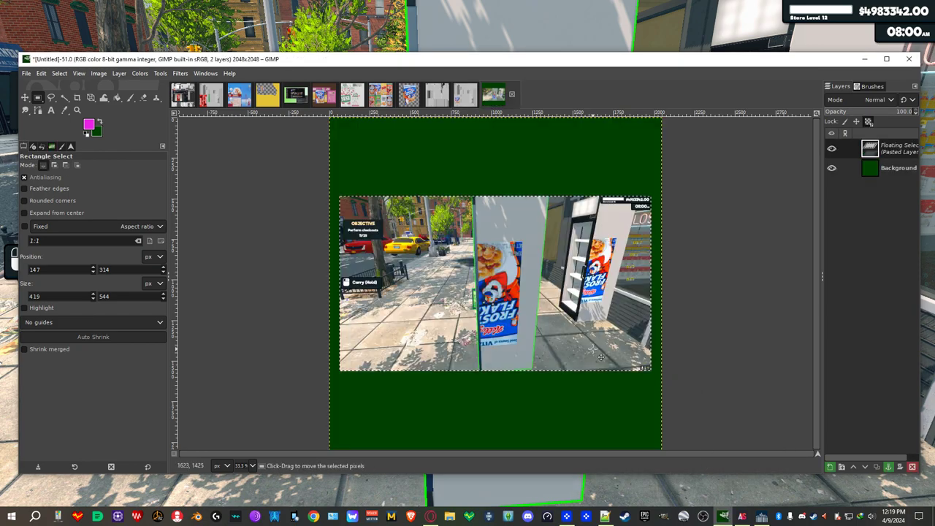
Compare the orientation of the artwork in the Fridge_f13xen_a texture with the pasted game screenshot
click(464, 99)
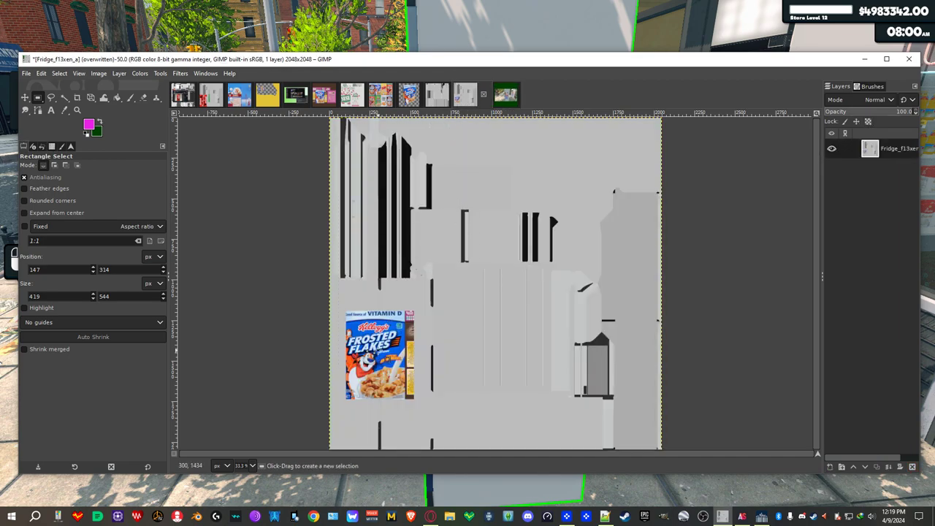
click(507, 98)
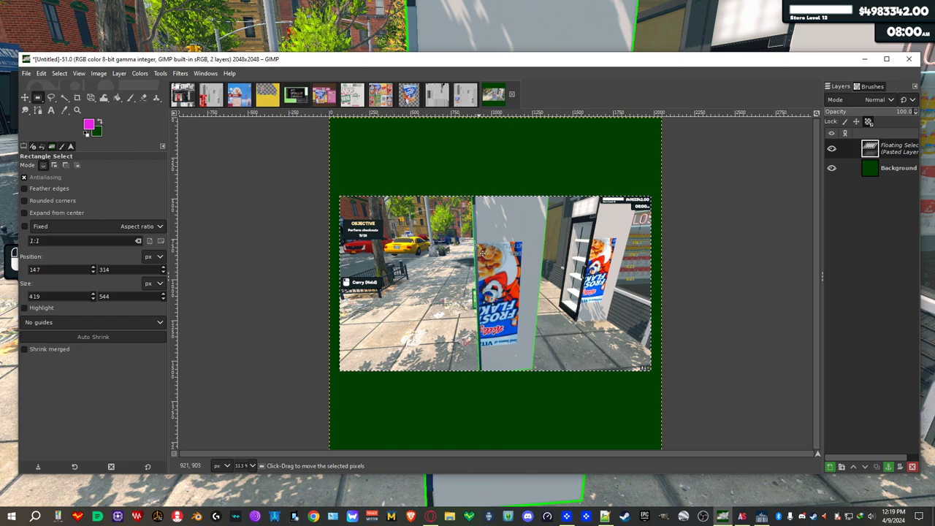
click(465, 94)
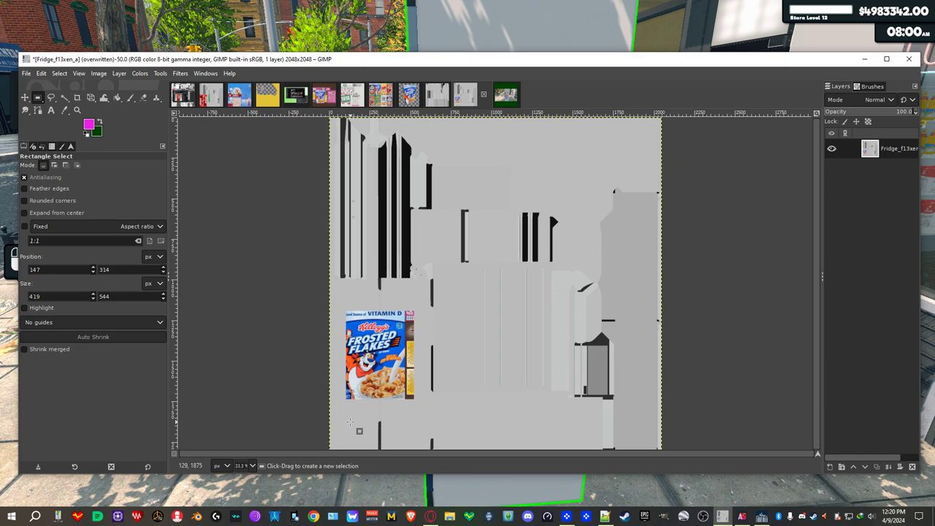
Try pasting the copied Frosted Flakes area into the Fridge_f13xen_a image and moving it to the texture's lower-left corner
key(ctrl)
key(ctrl+v)
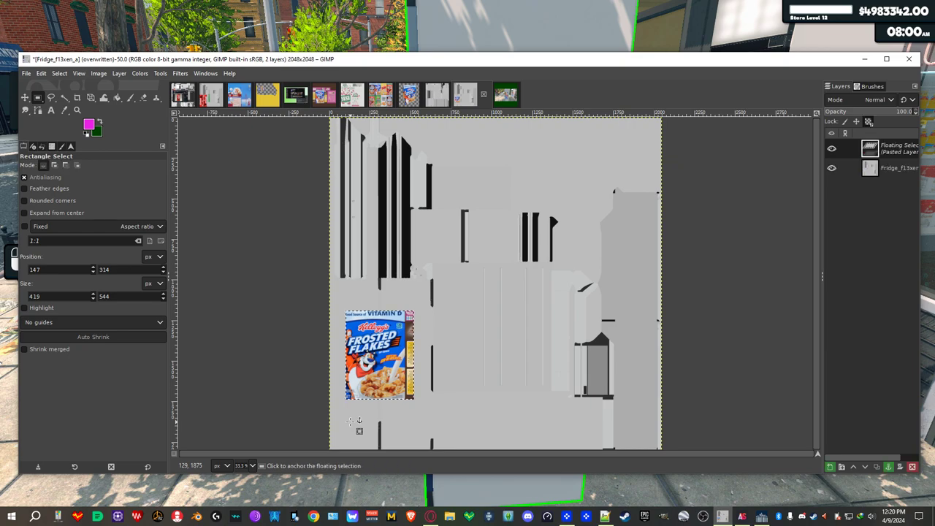
drag(375, 358, 370, 405)
drag(357, 420, 446, 319)
scroll(451, 332, up, 2)
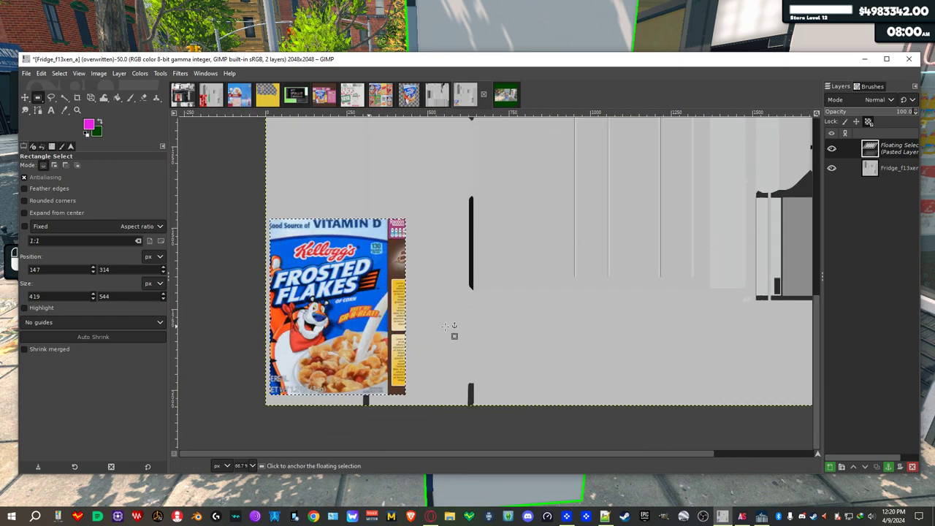
Examine how the Coca-Cola artwork is laid out on the earlier Fridge_f13xen_a texture, and return to the cereal version
click(208, 91)
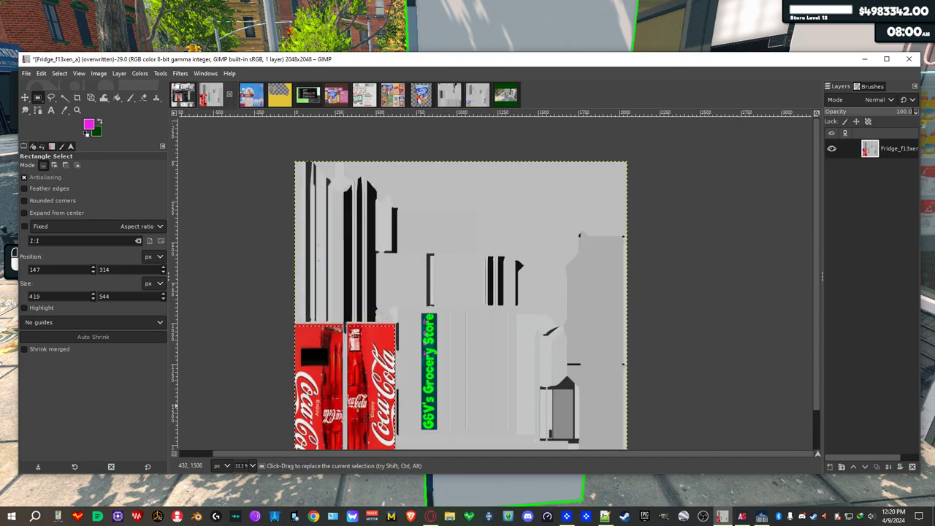
scroll(336, 301, down, 2)
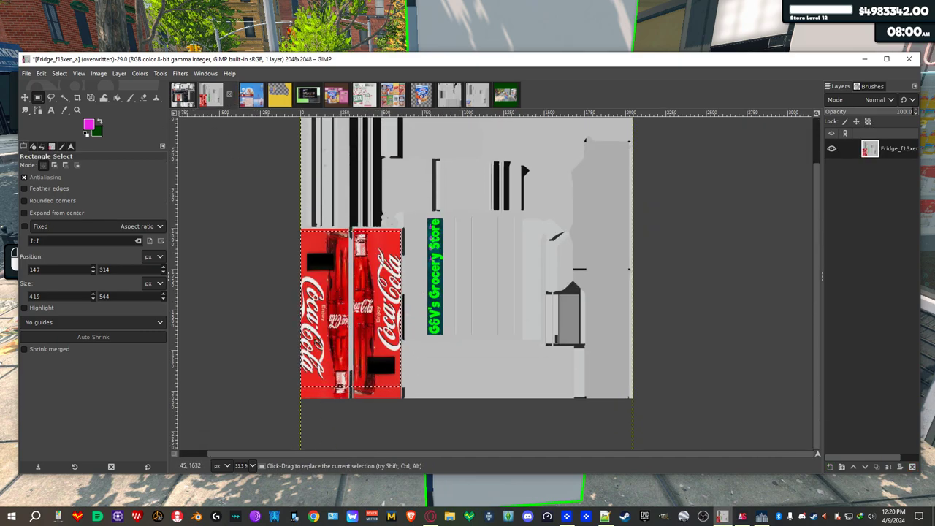
scroll(432, 347, up, 2)
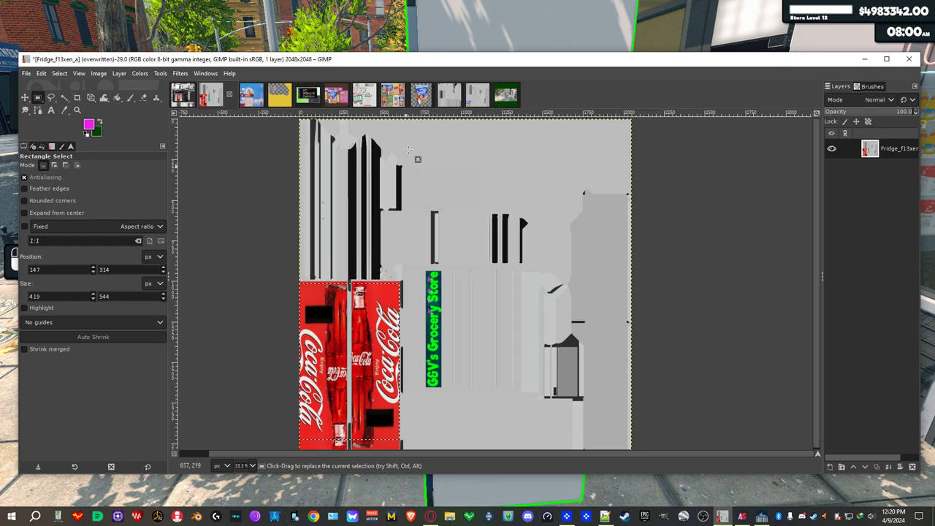
click(477, 95)
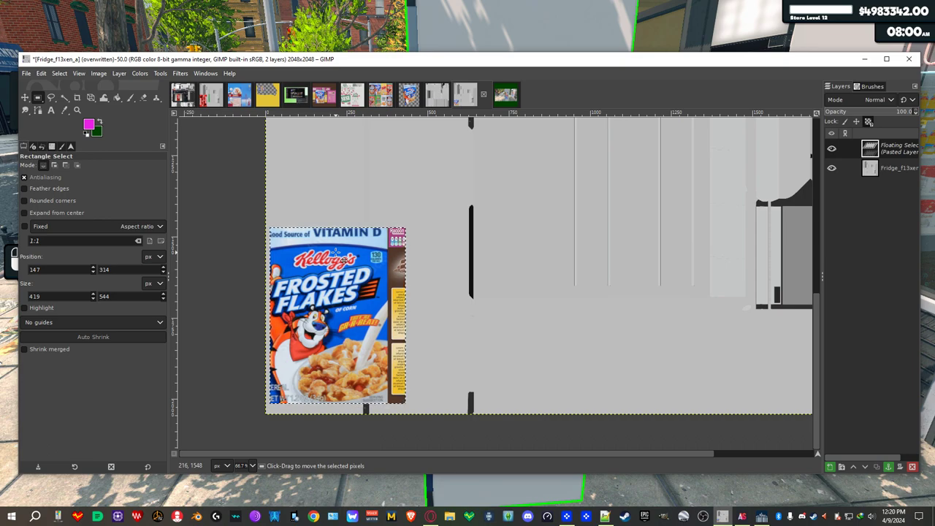
Cancel scaling the floating selection and undo the Frosted Flakes placements until the Fridge_f13xen_a texture is blank
key(shift+s)
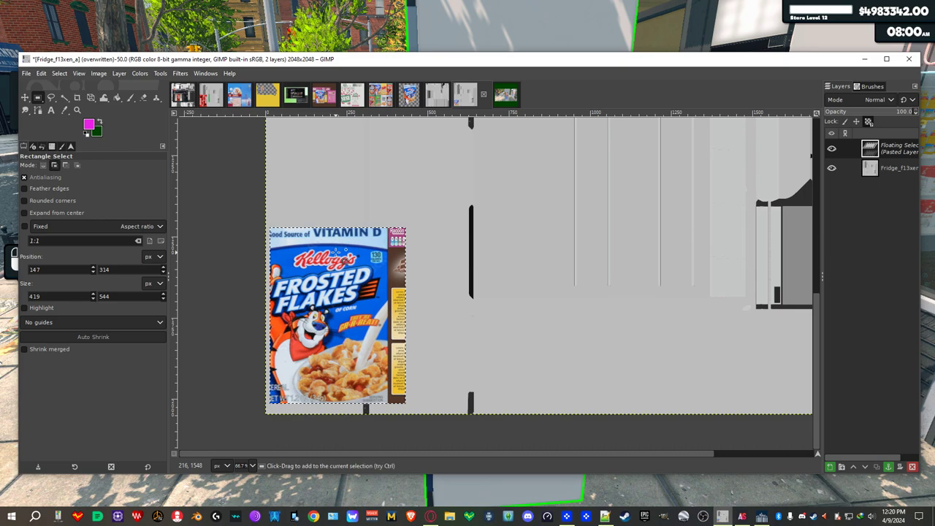
click(336, 259)
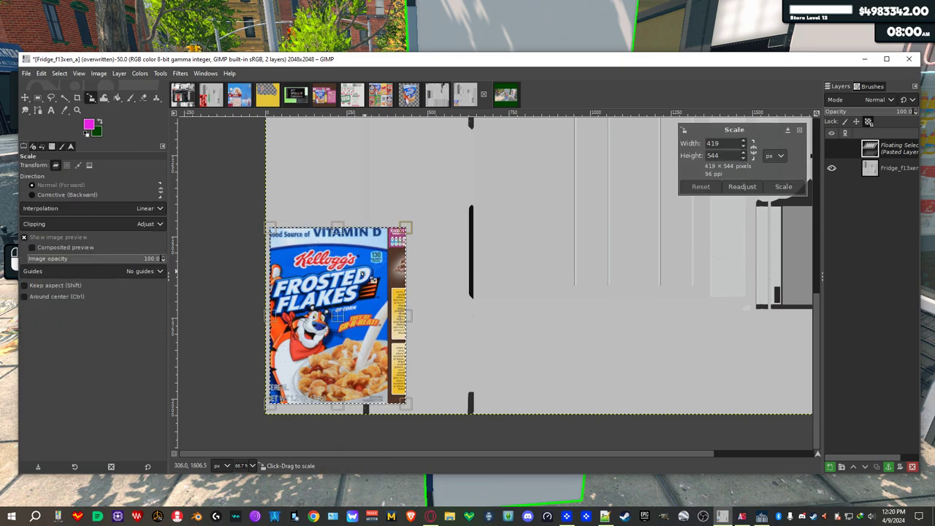
key(ctrl+z)
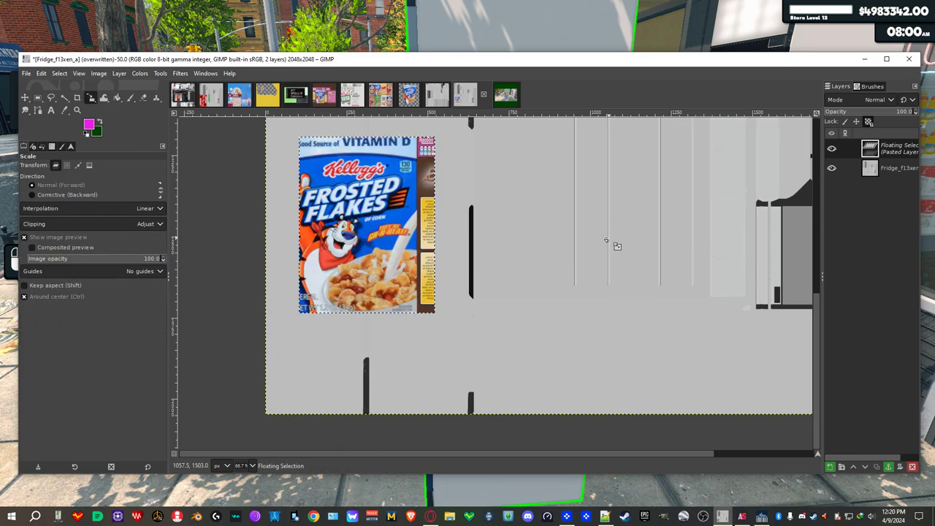
key(ctrl+z)
key(ctrl+z)
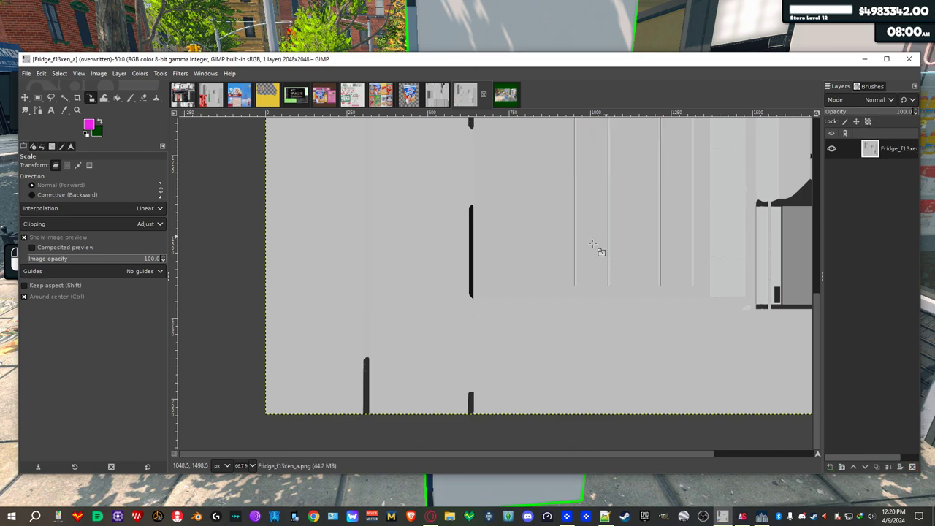
scroll(464, 307, up, 2)
scroll(464, 307, left, 1)
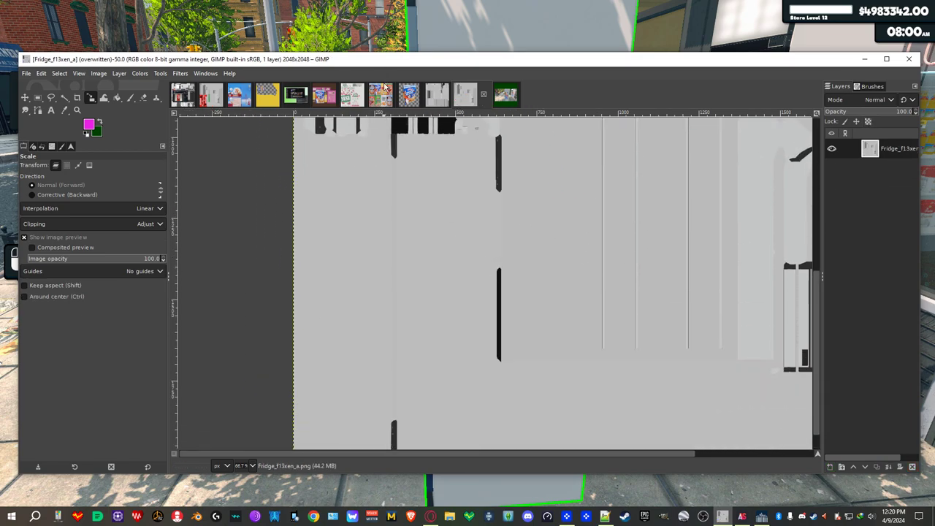
Resize the rectangle selection on the Cereal_me9j99_a_Var01 image to about 378 × 544 px around the Frosted Flakes front
click(332, 96)
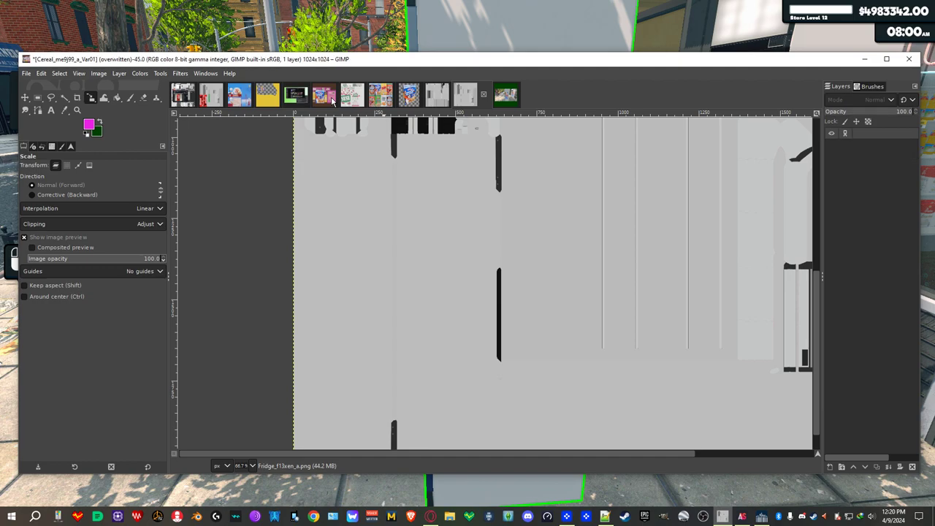
scroll(322, 247, down, 1)
click(311, 361)
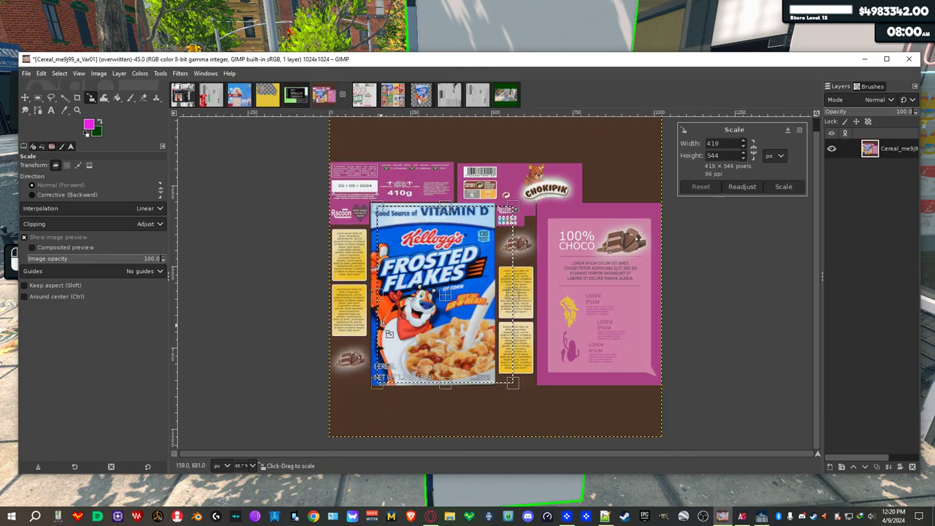
click(37, 97)
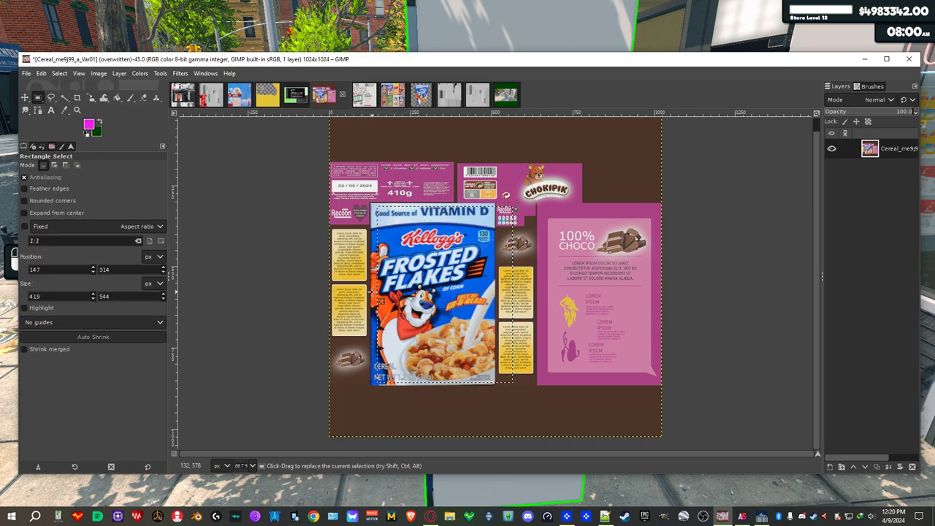
click(372, 300)
mouse_move(372, 296)
mouse_down()
mouse_move(380, 284)
mouse_move(380, 295)
mouse_up()
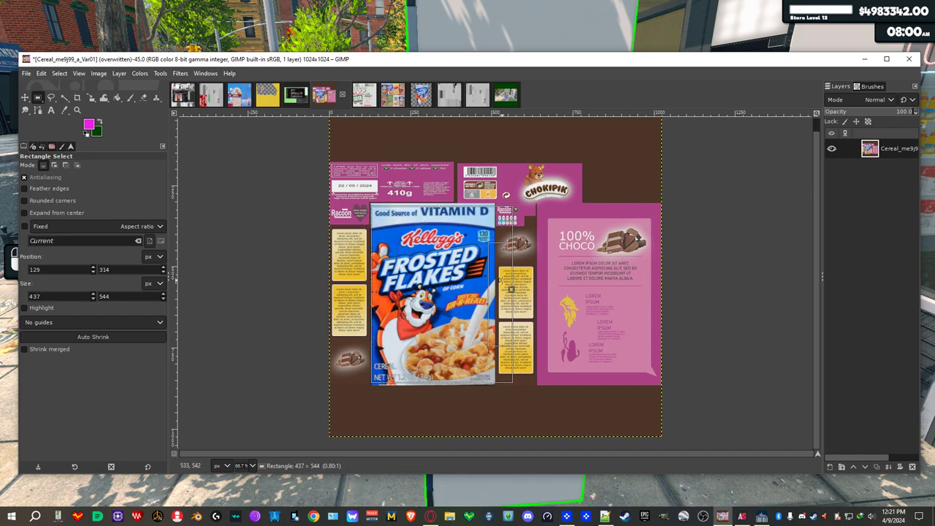
drag(481, 281, 479, 282)
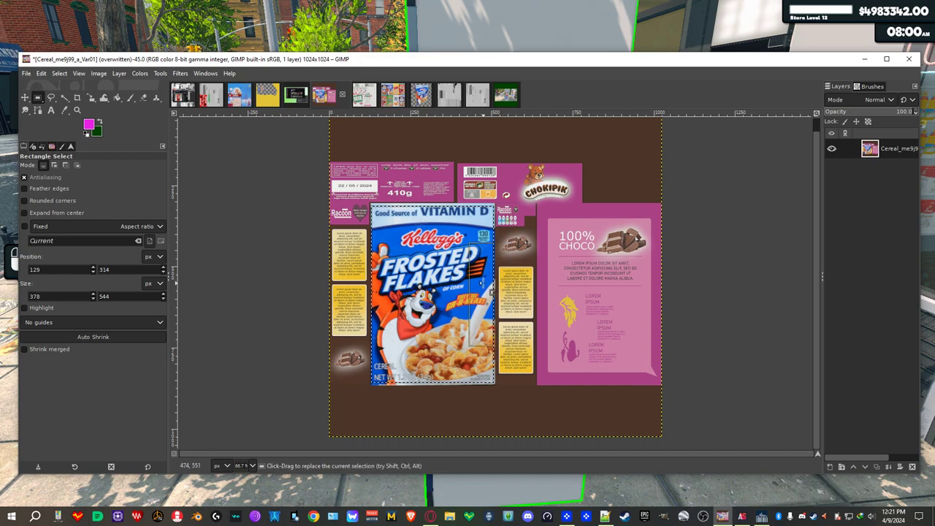
Extend the selection's right and top edges to the borders of the Frosted Flakes front, making it about 382 × 554 px
scroll(475, 292, up, 2)
scroll(471, 307, right, 1)
scroll(465, 321, up, 5)
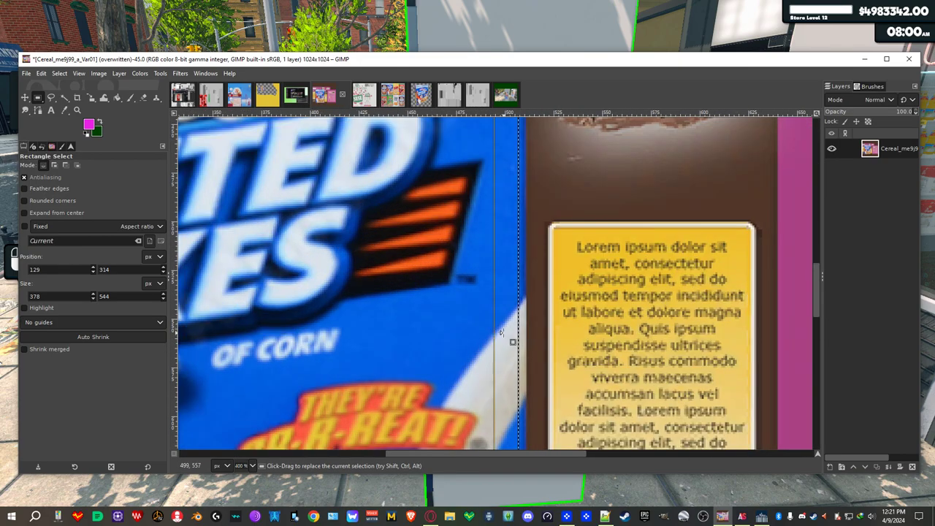
drag(501, 333, 511, 333)
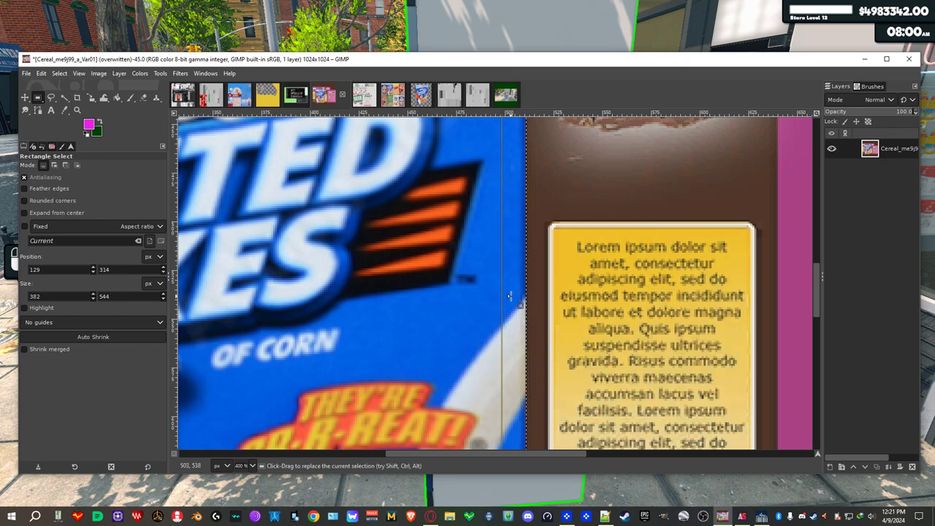
scroll(512, 300, up, 5)
scroll(512, 299, right, 1)
scroll(360, 308, up, 5)
scroll(360, 307, left, 1)
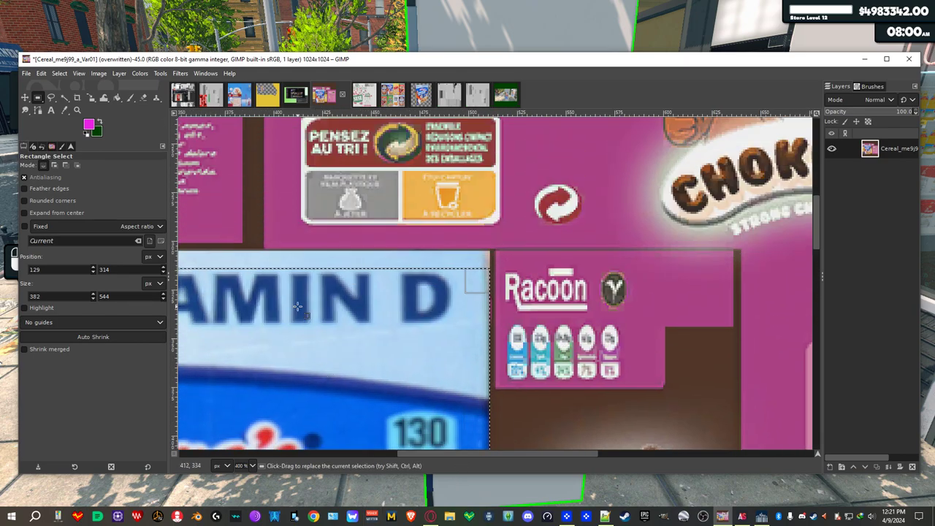
drag(299, 287, 301, 270)
Extend the selection's left edge to the Frosted Flakes front's border, making the selection about 384 px wide
scroll(760, 302, left, 10)
scroll(760, 303, down, 2)
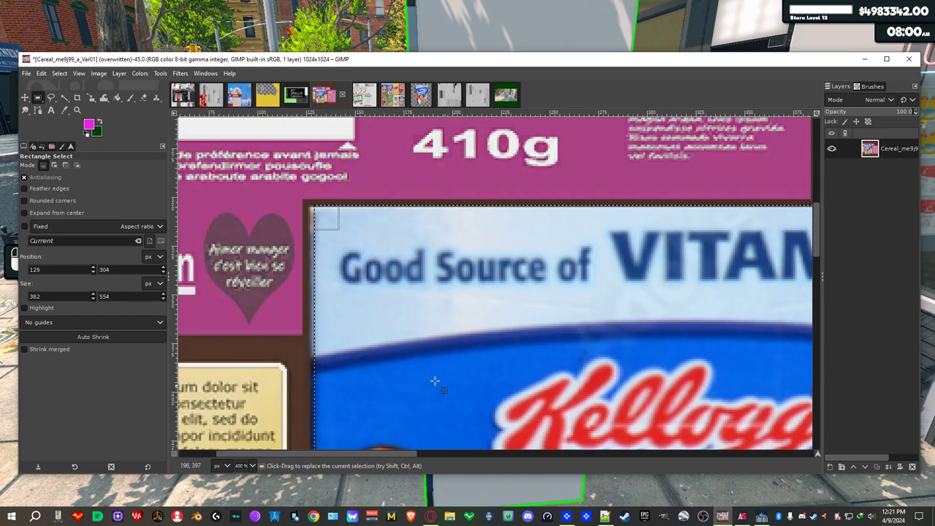
scroll(443, 387, left, 2)
scroll(442, 387, down, 6)
scroll(468, 278, down, 3)
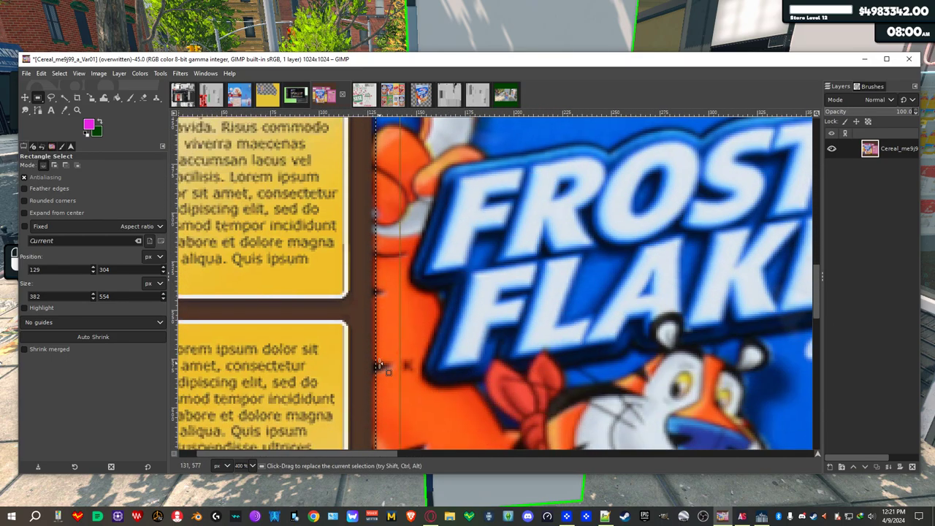
drag(380, 373, 375, 391)
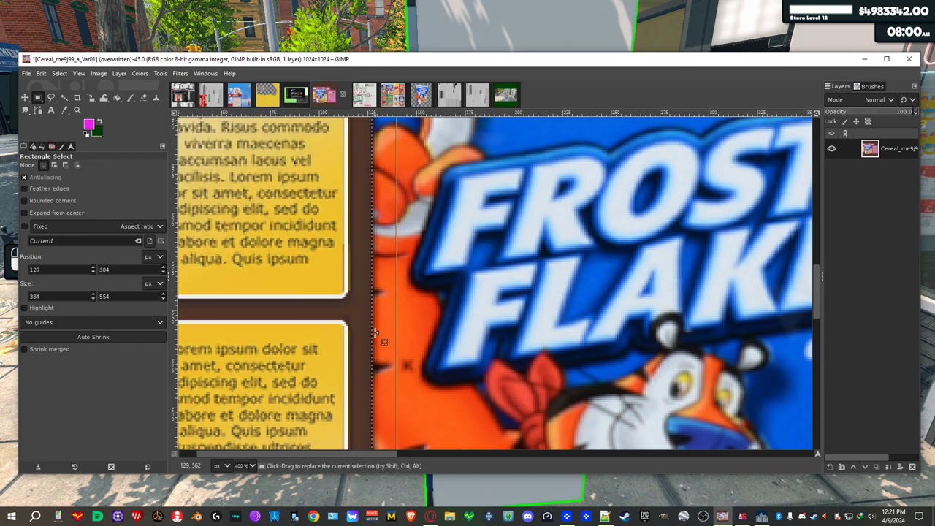
Extend the selection's left edge by one more pixel past the Frosted Flakes front, making the selection 385 px wide
scroll(375, 332, up, 3)
scroll(376, 332, up, 1)
drag(375, 340, 373, 374)
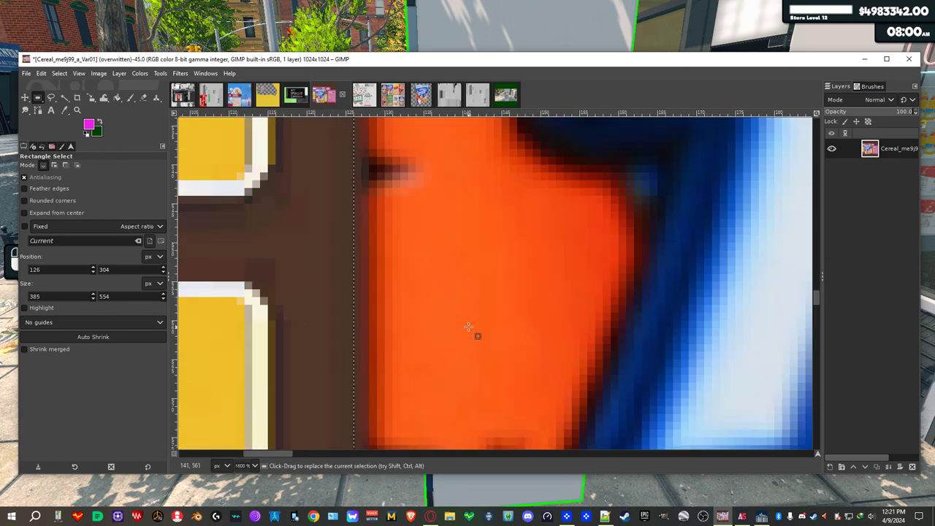
scroll(468, 328, down, 6)
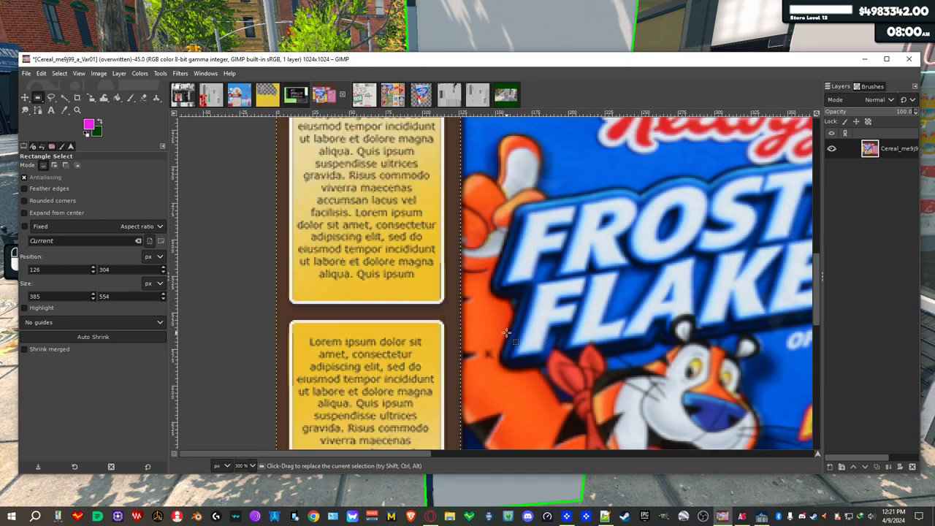
Raise the selection's bottom edge above the net weight text, making it 385 × 525 px, and copy the selected Frosted Flakes front
scroll(405, 262, down, 10)
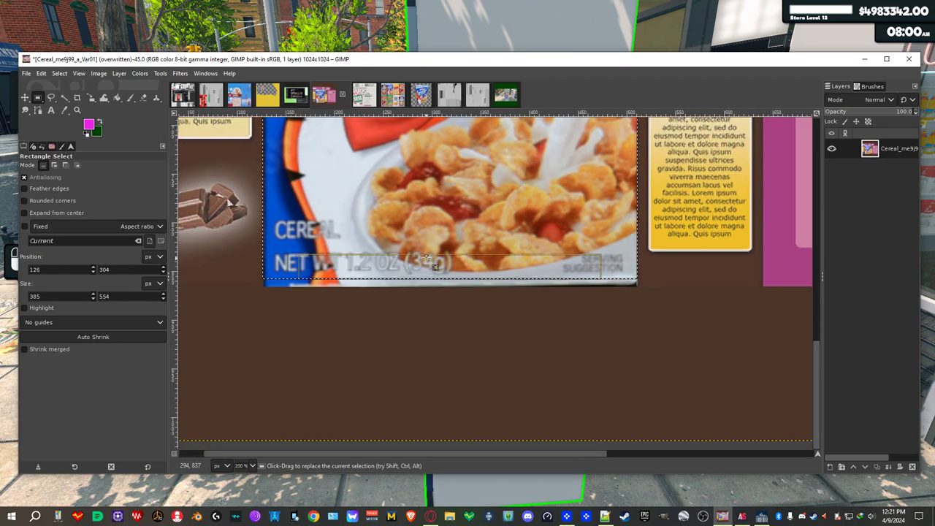
drag(426, 261, 426, 247)
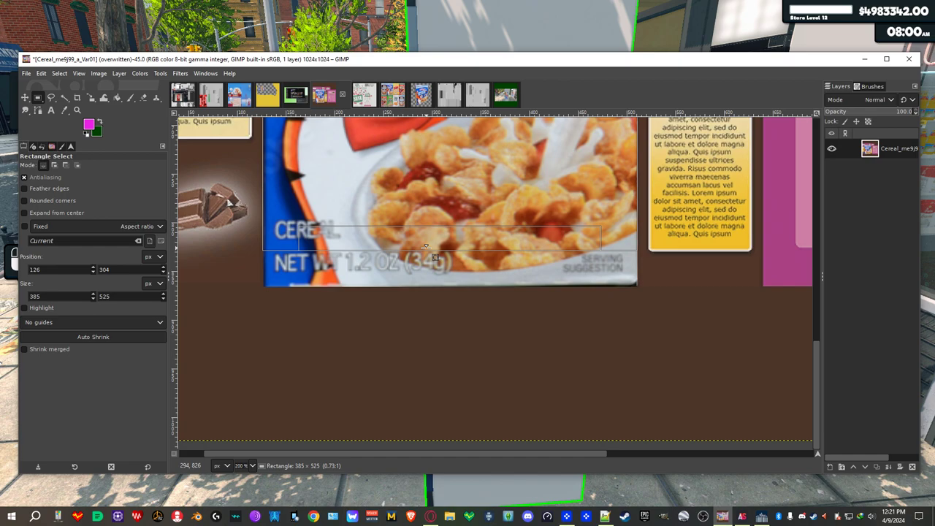
drag(426, 247, 426, 248)
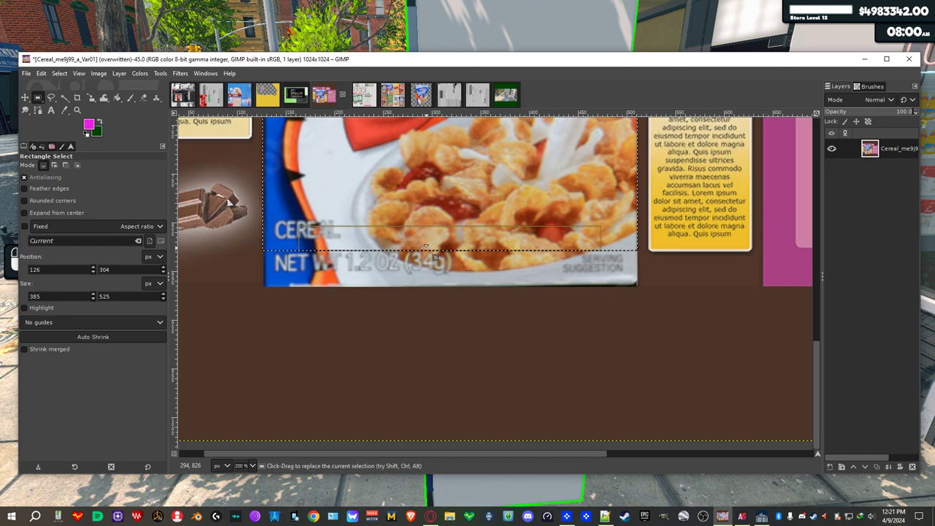
key(ctrl+c)
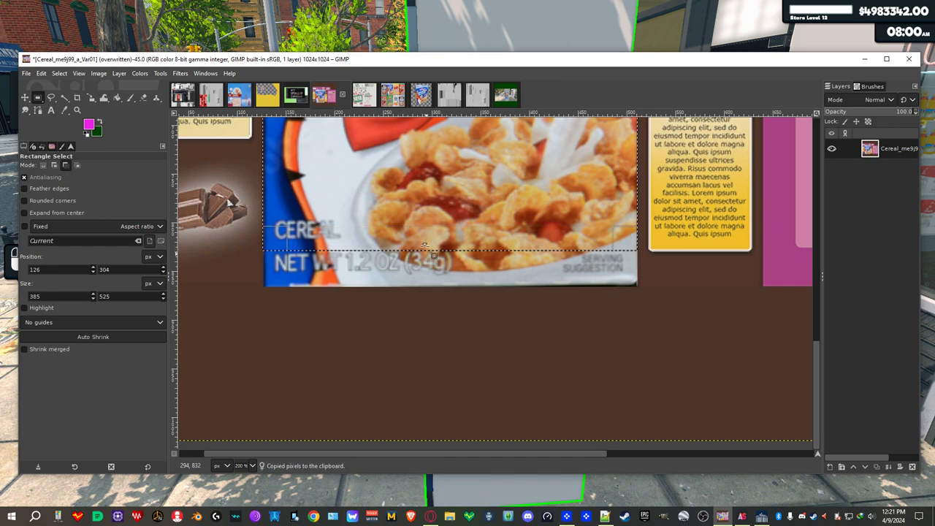
Paste the copied Frosted Flakes front into the blank Fridge_f13xen_a texture near its lower-left corner
click(476, 95)
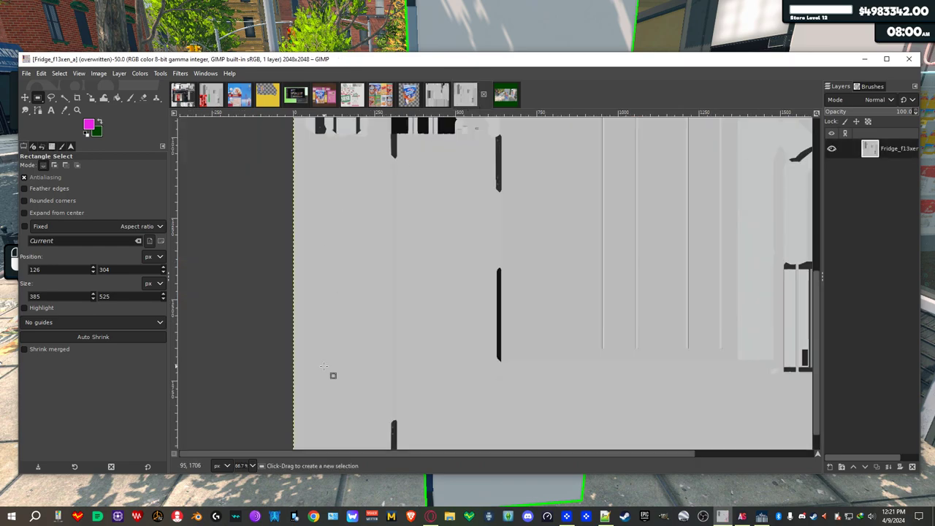
drag(324, 365, 355, 301)
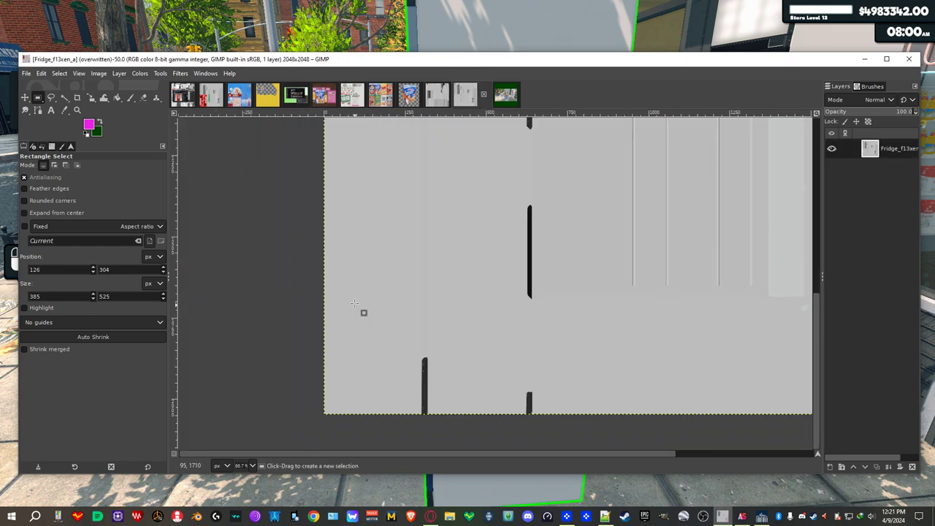
scroll(373, 313, up, 2)
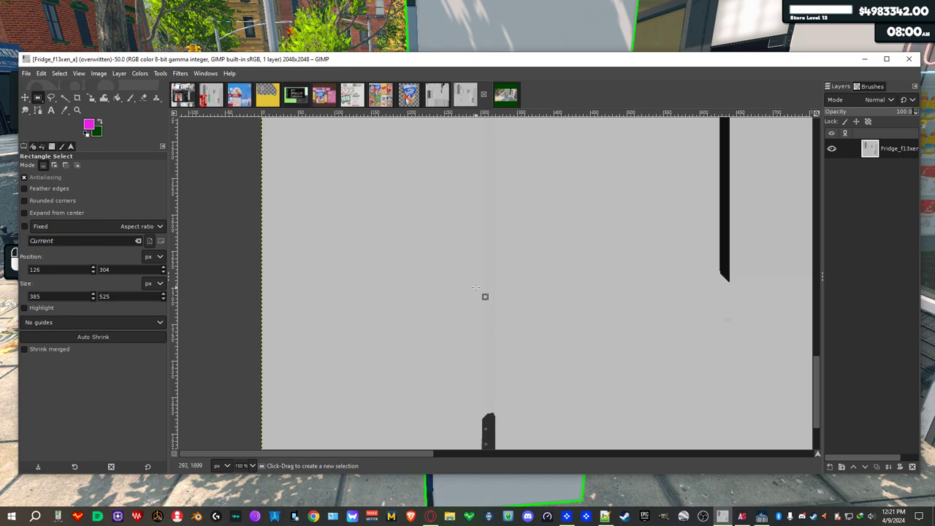
drag(404, 350, 388, 159)
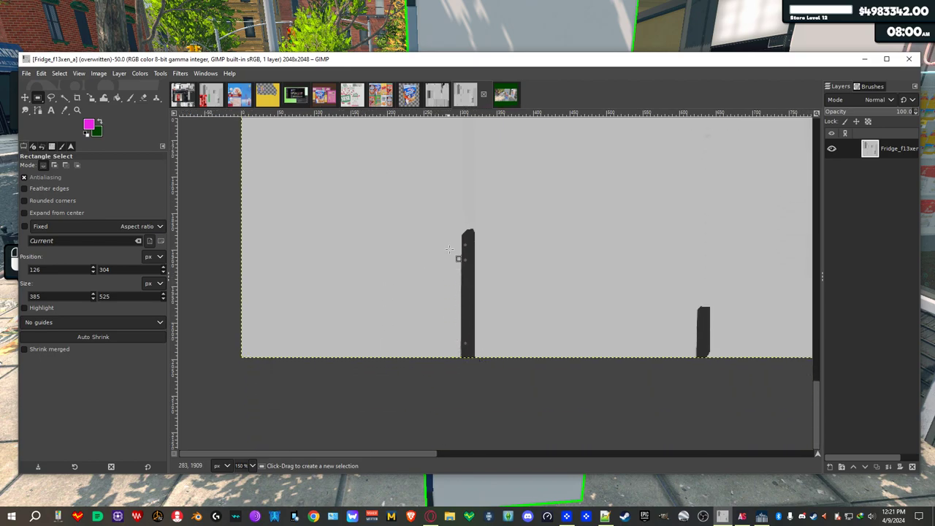
scroll(451, 273, up, 1)
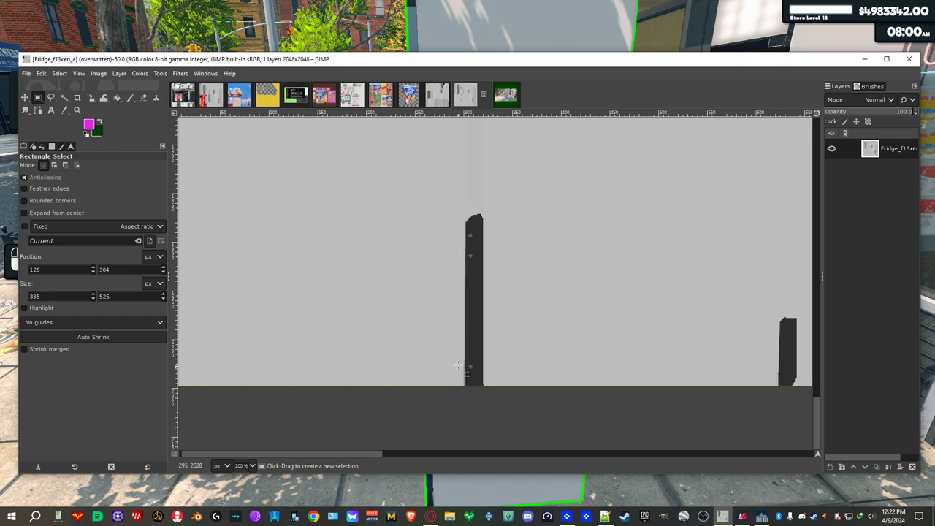
key(ctrl)
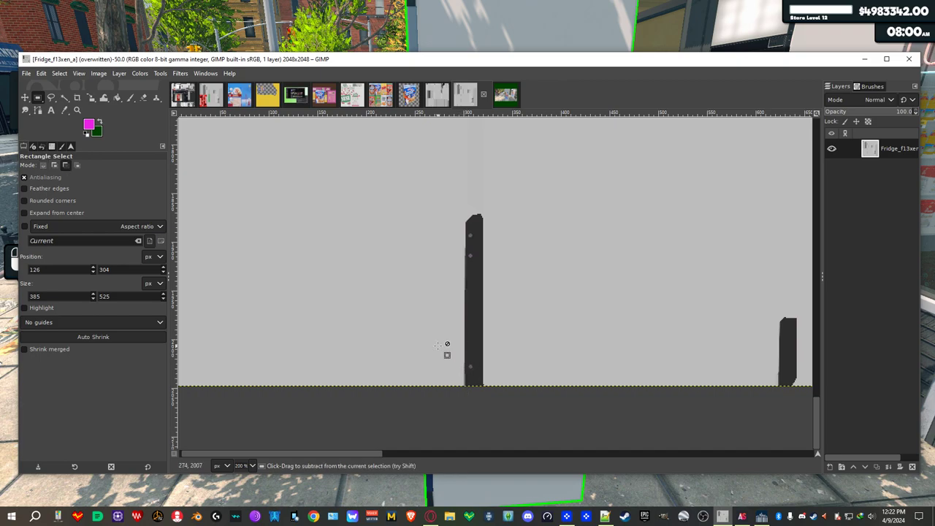
key(ctrl+v)
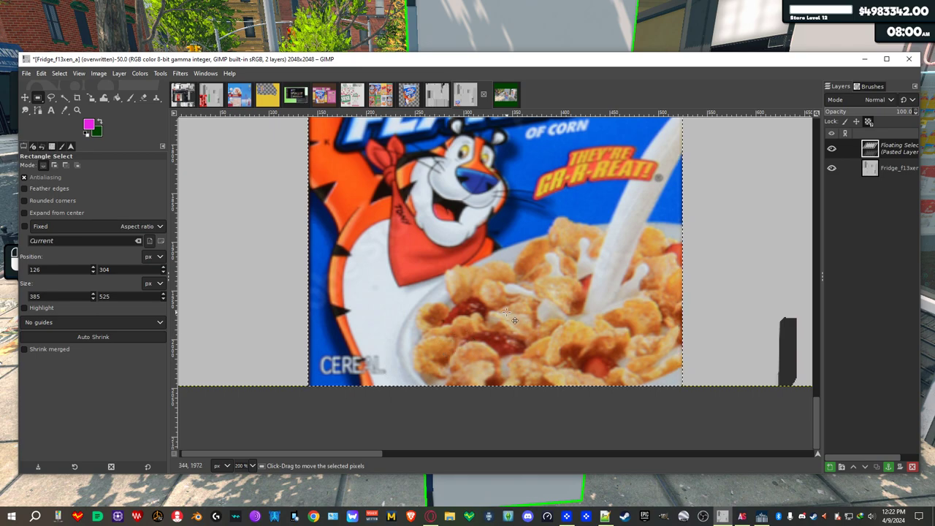
Move the pasted Frosted Flakes front so its right edge meets the dark strip and its bottom edge meets the texture's lower border
drag(506, 313, 289, 311)
scroll(293, 314, up, 3)
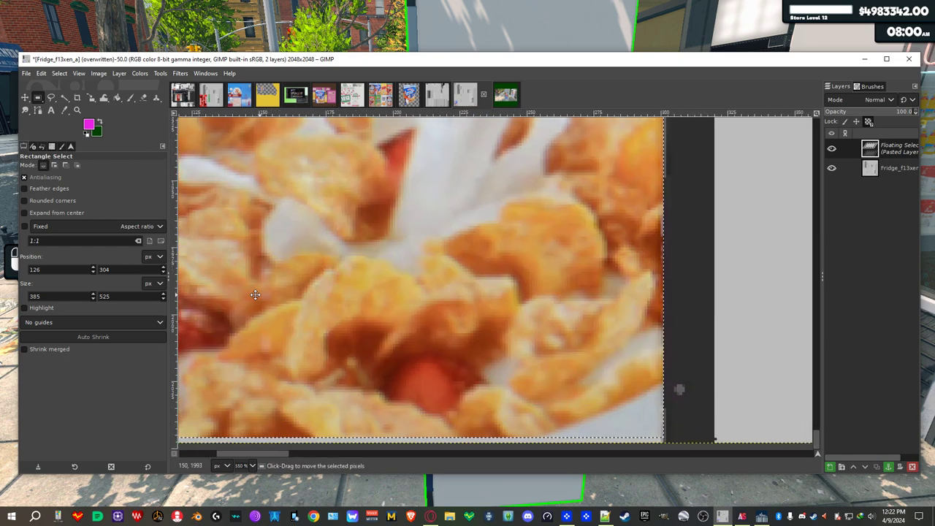
drag(255, 294, 94, 196)
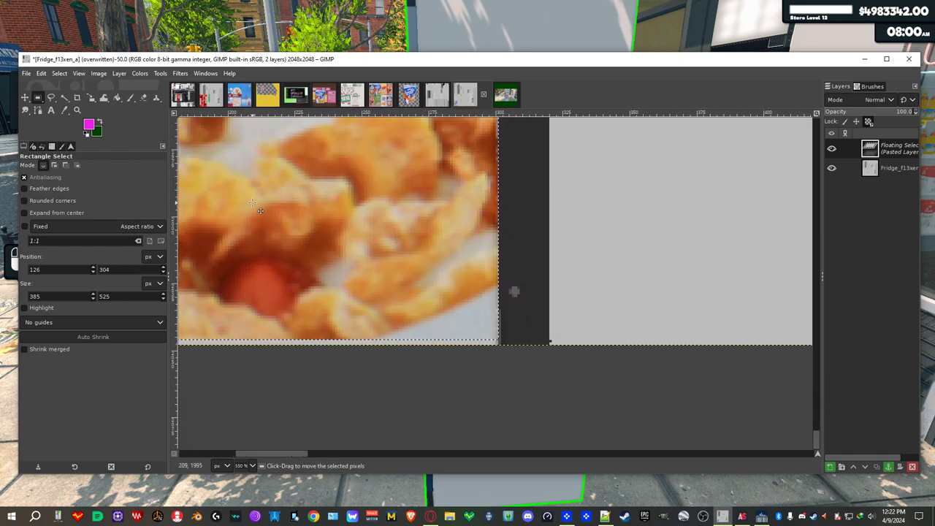
drag(413, 271, 420, 286)
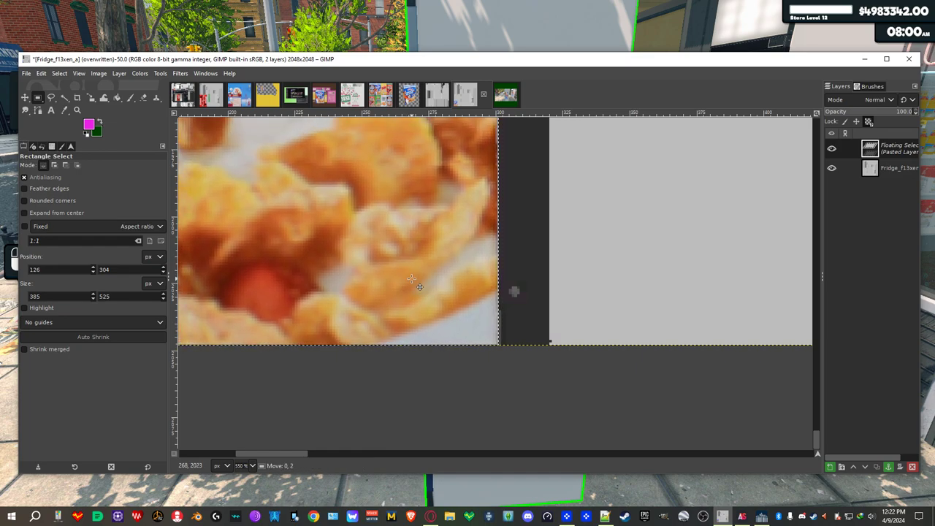
scroll(420, 291, up, 3)
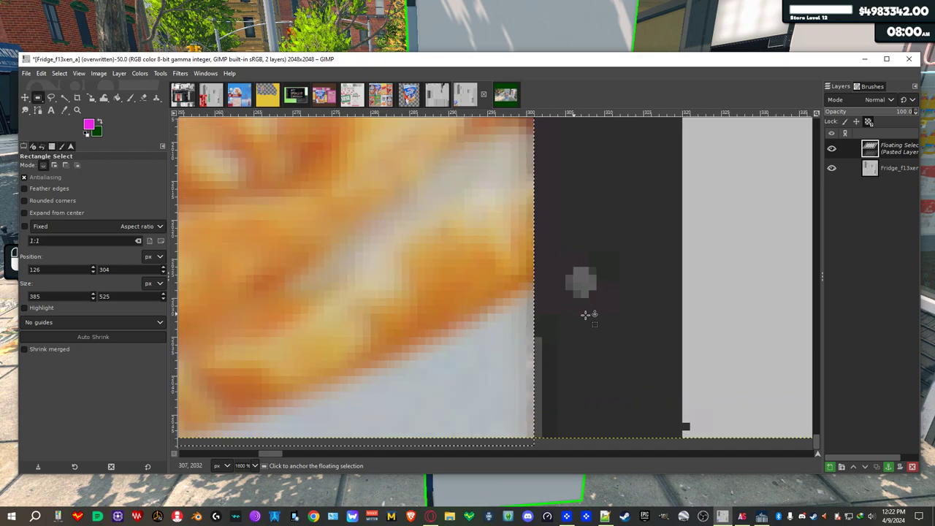
drag(411, 355, 419, 345)
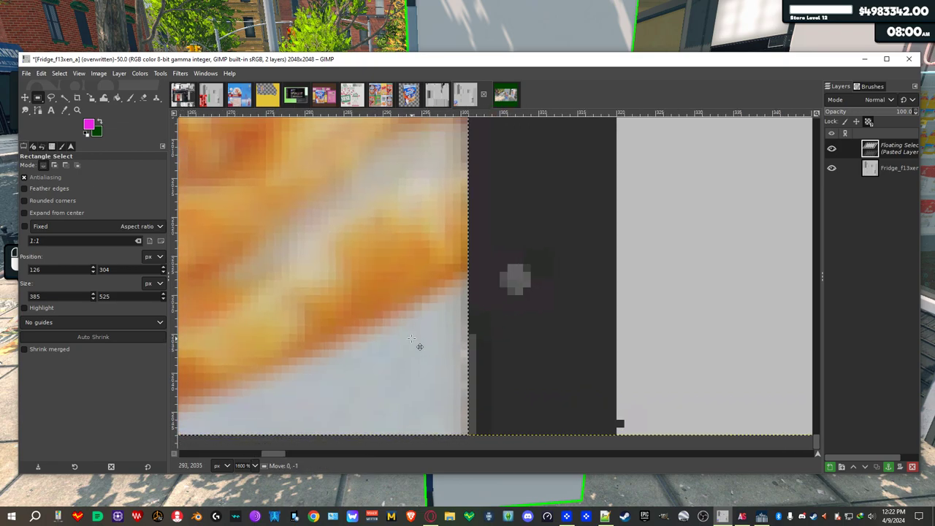
scroll(522, 330, down, 4)
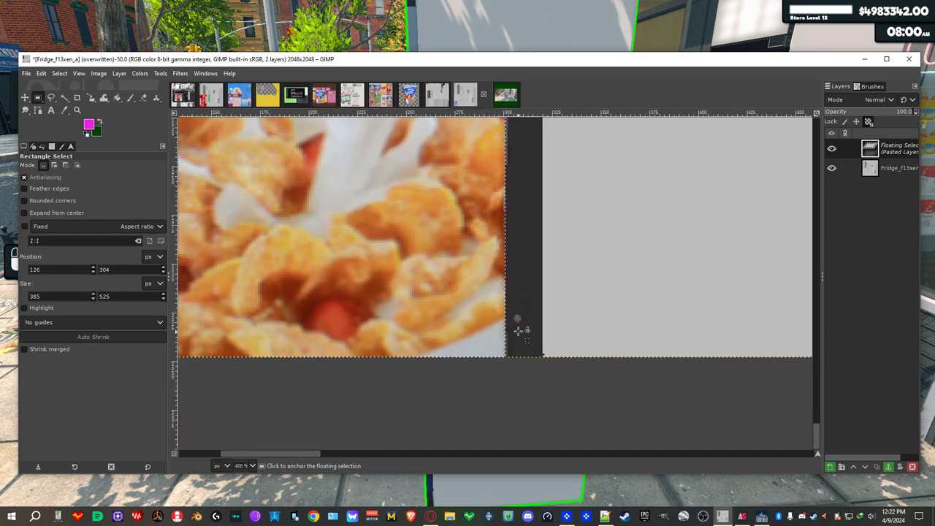
Stretch the floating Frosted Flakes front upward with the Scale tool to a height of about 1049 px, just below the dark bars
scroll(520, 329, down, 3)
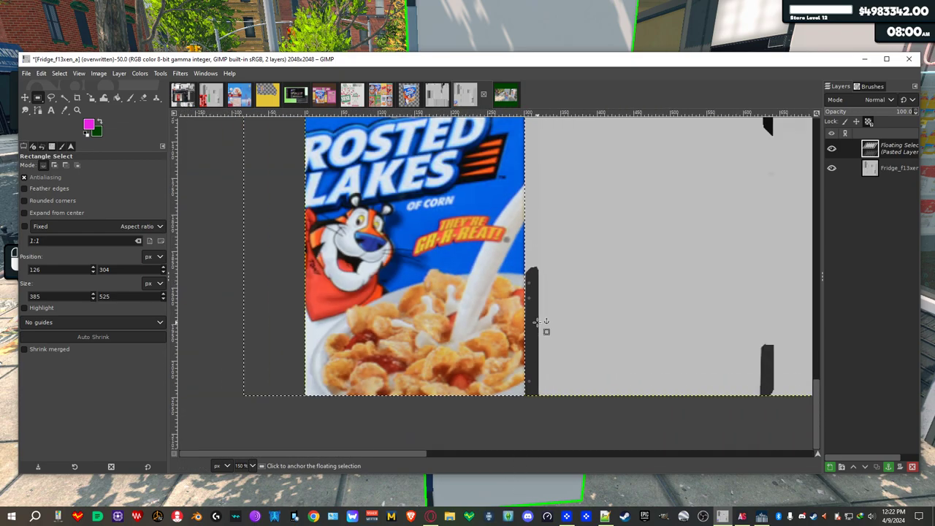
scroll(538, 322, down, 2)
scroll(544, 332, up, 3)
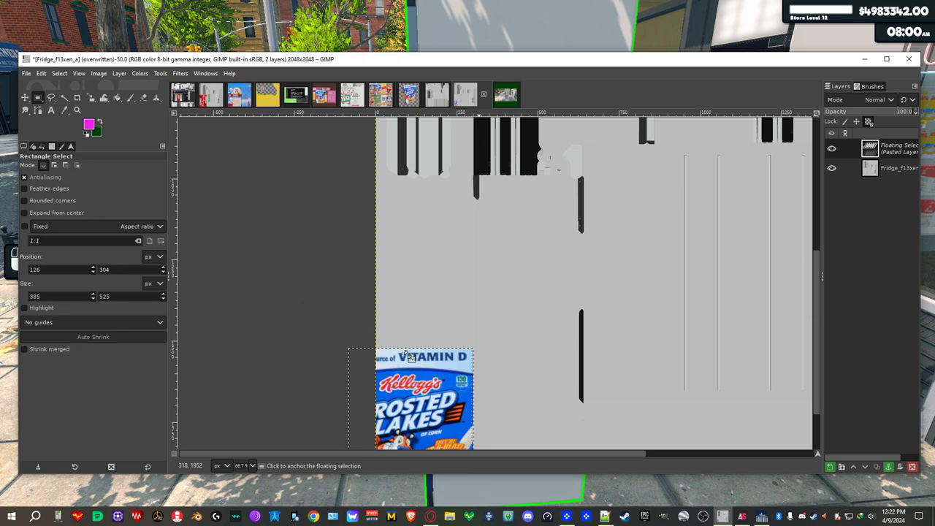
key(shift+s)
click(398, 293)
drag(393, 276, 342, 326)
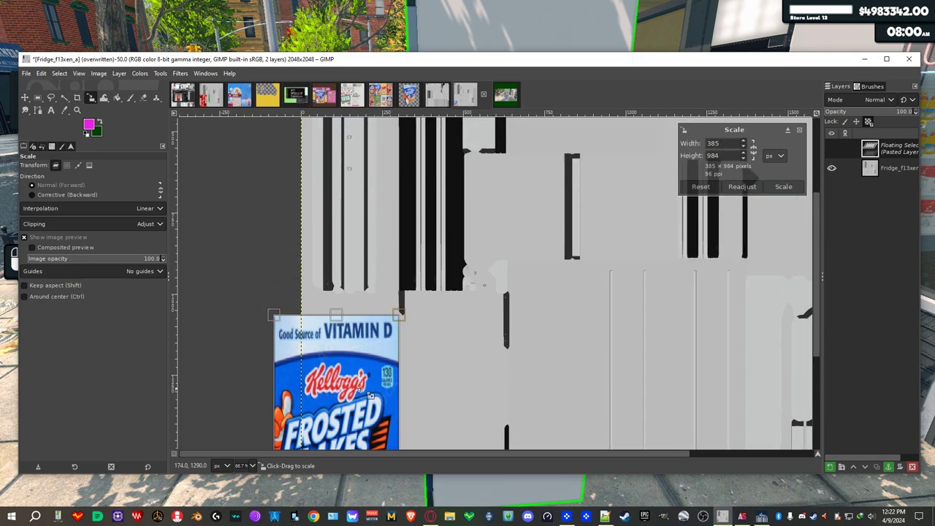
scroll(345, 325, up, 3)
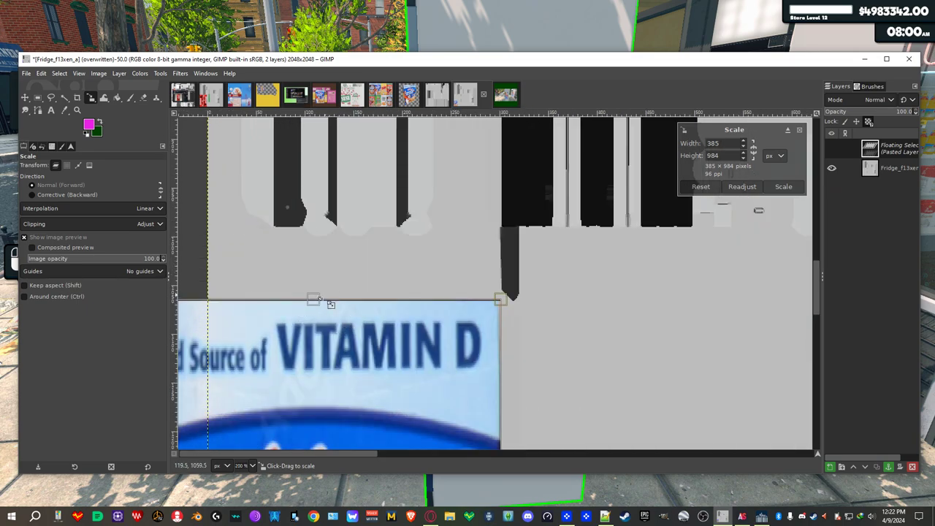
drag(319, 301, 320, 238)
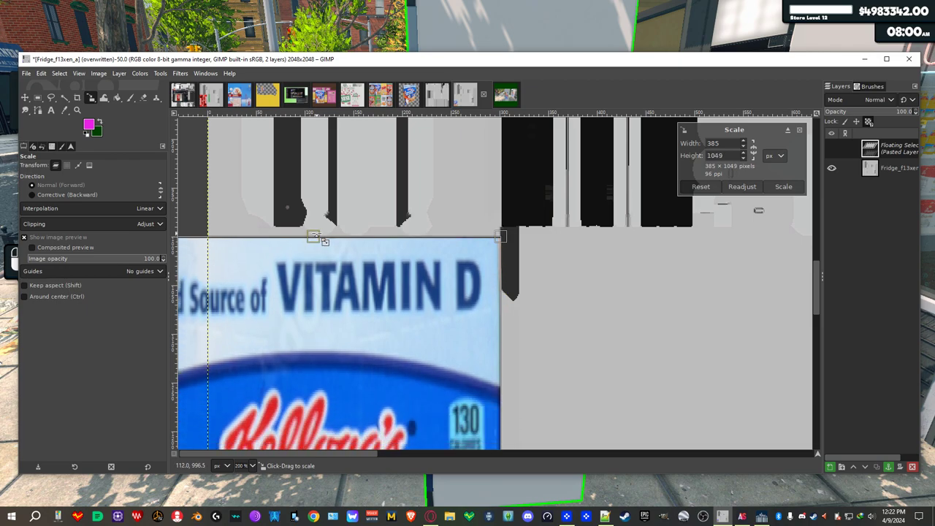
scroll(322, 241, up, 3)
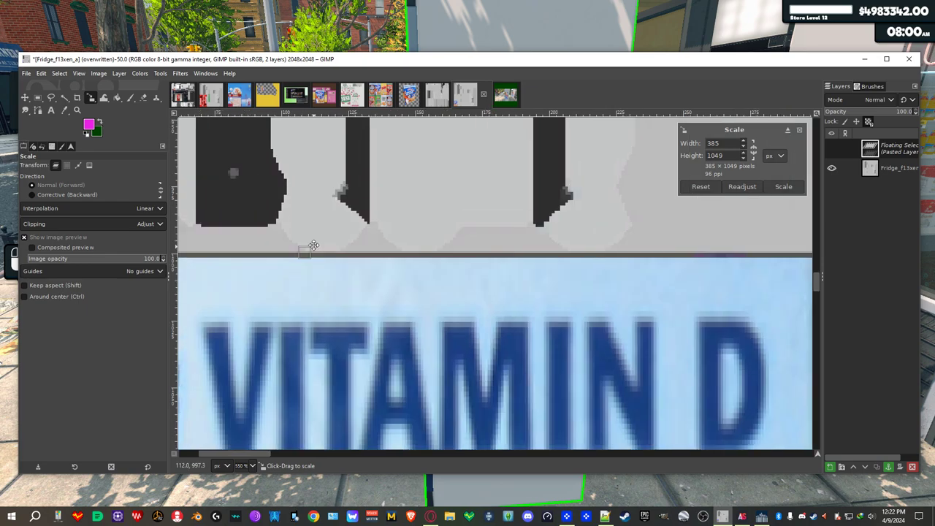
drag(319, 256, 320, 264)
scroll(334, 305, left, 2)
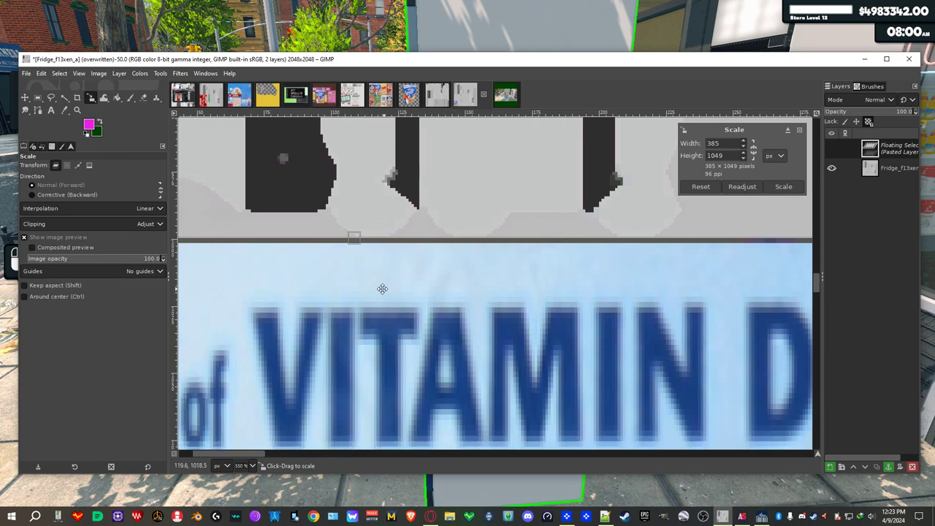
Narrow the Frosted Flakes front to 301 px from the texture's left border and apply the 301 × 1049 px scaling
scroll(380, 292, down, 8)
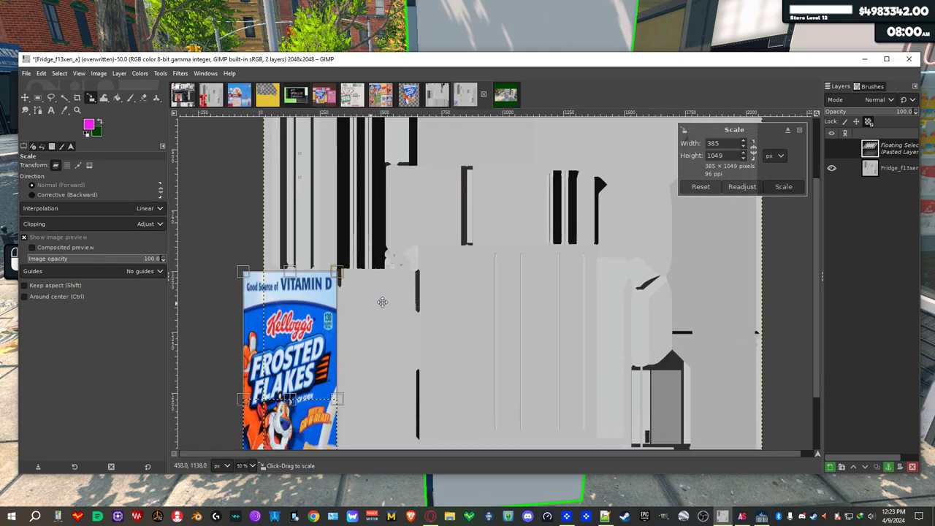
drag(359, 313, 379, 319)
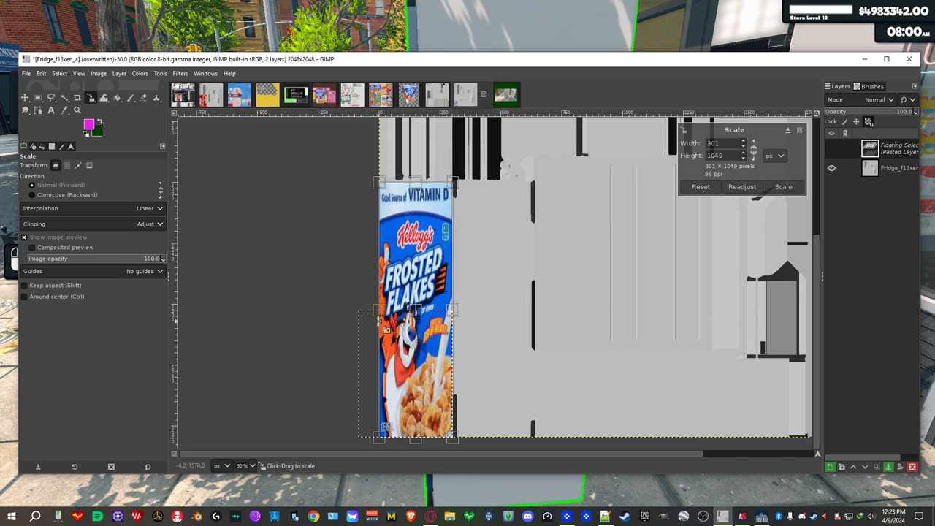
scroll(409, 325, right, 1)
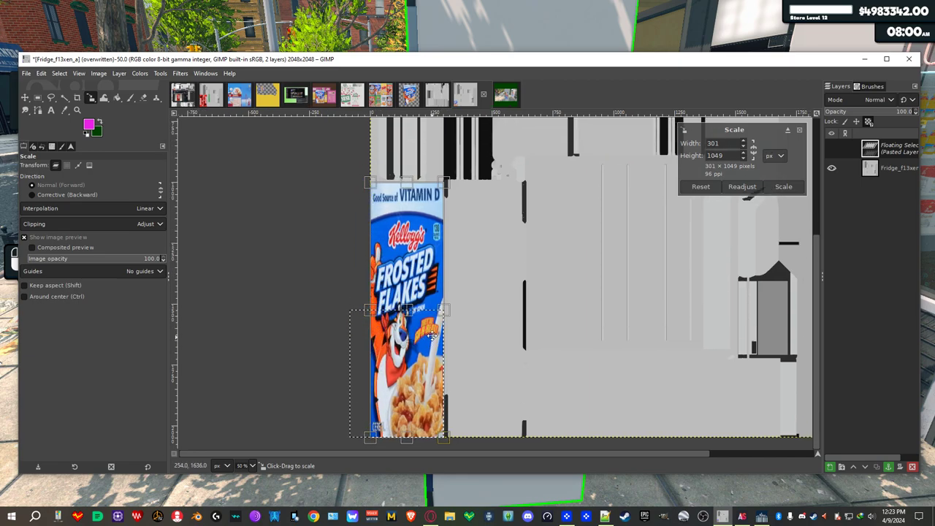
click(784, 187)
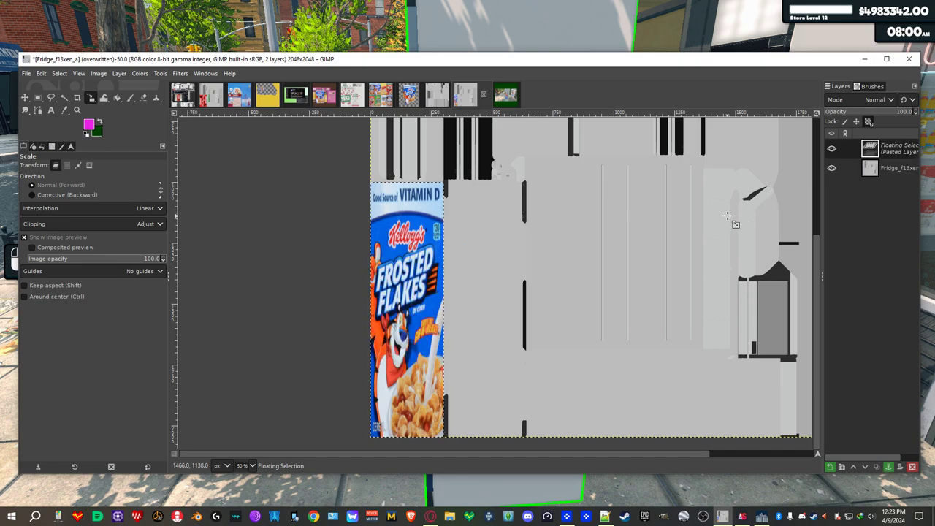
Copy the scaled Frosted Flakes front and place a duplicate directly to the right of the first with the Rectangle Select tool
key(ctrl+c)
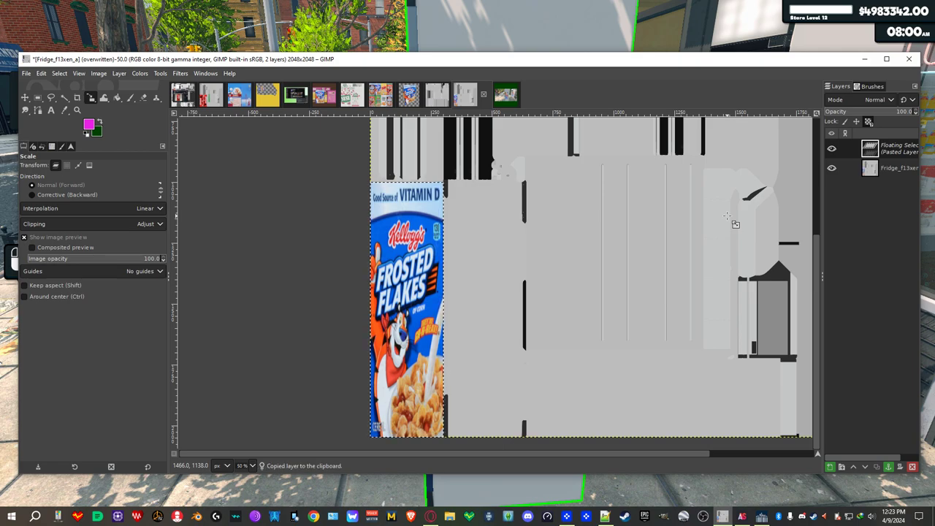
click(34, 104)
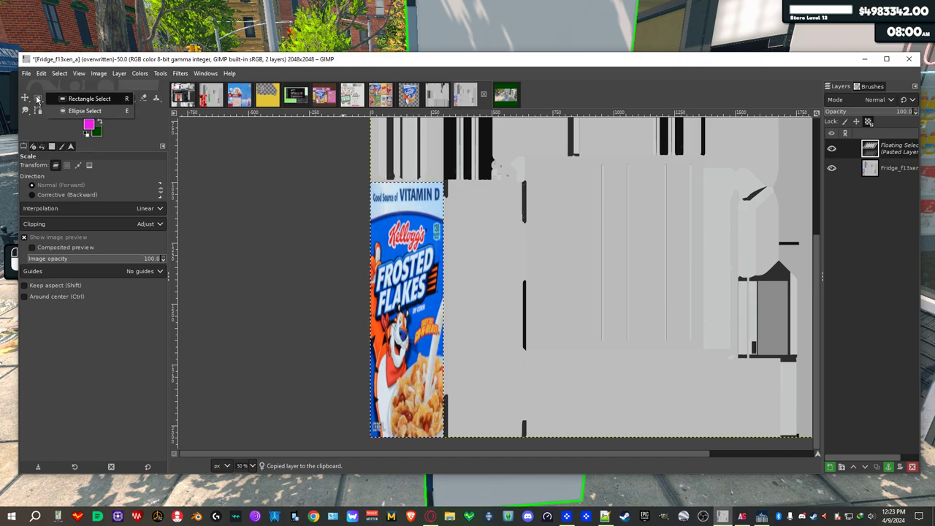
click(38, 99)
drag(423, 280, 492, 283)
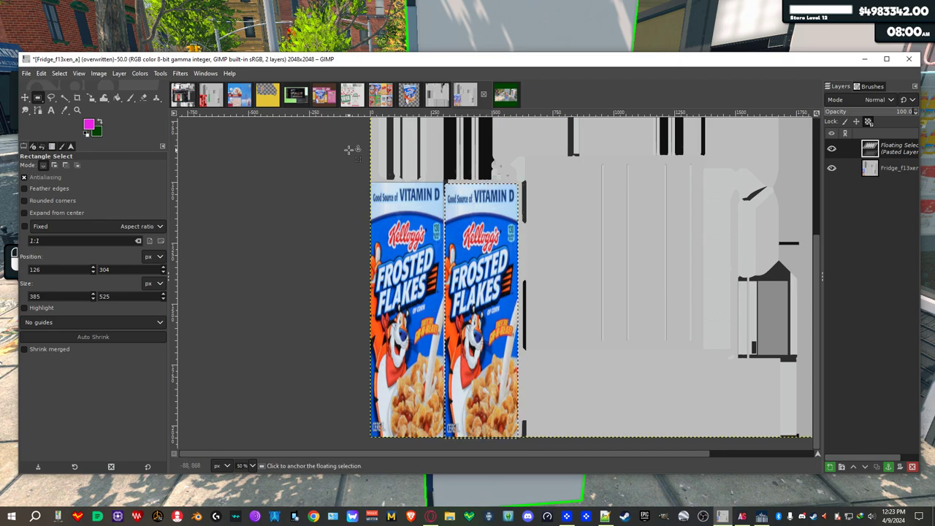
Compare panel orientation with the open Coca-Cola fridge texture and rotate the floating Frosted Flakes copy by -180°
click(211, 95)
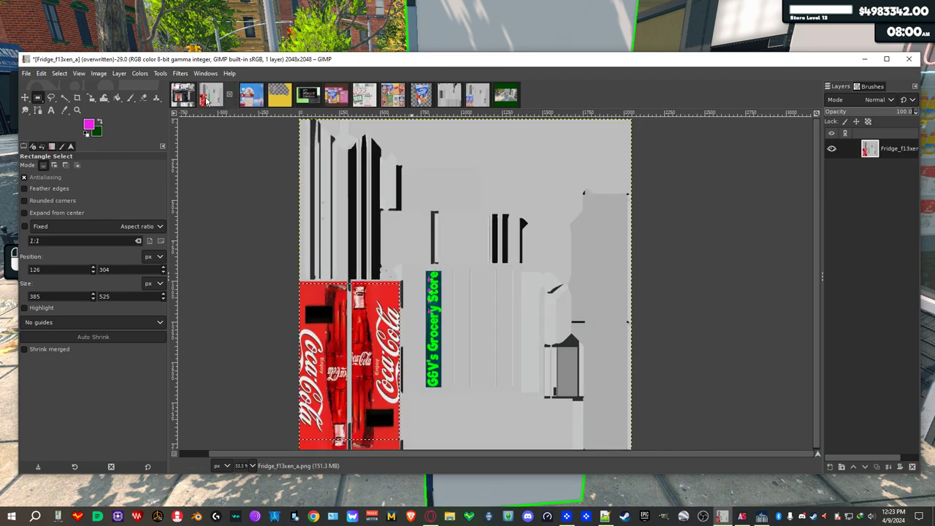
scroll(246, 234, down, 3)
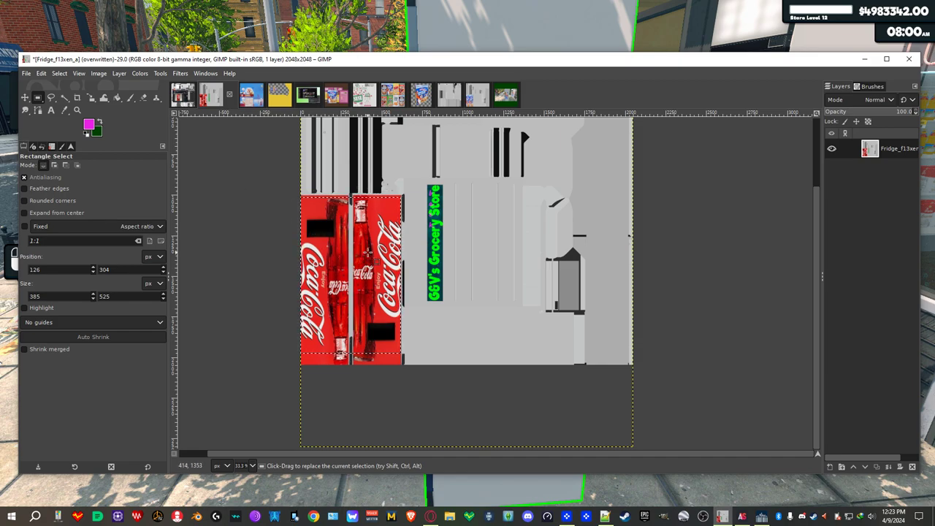
scroll(378, 262, left, 1)
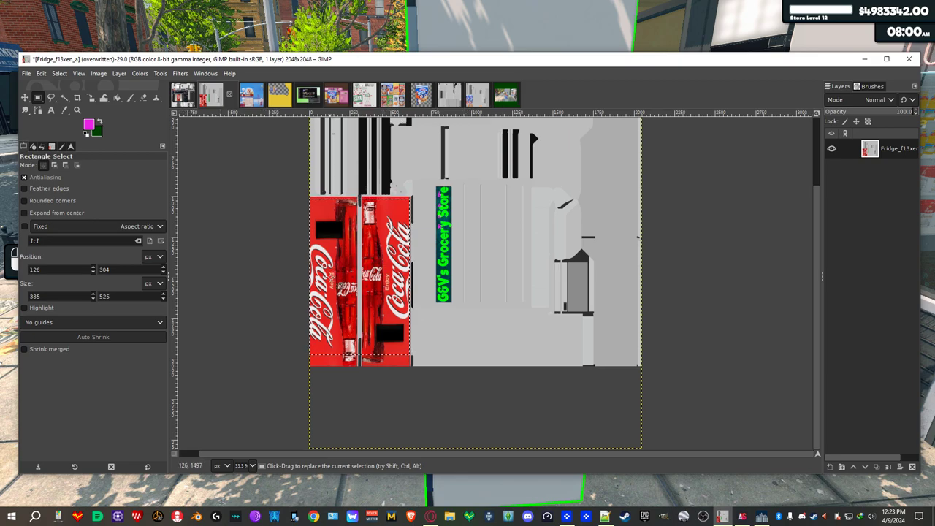
click(477, 95)
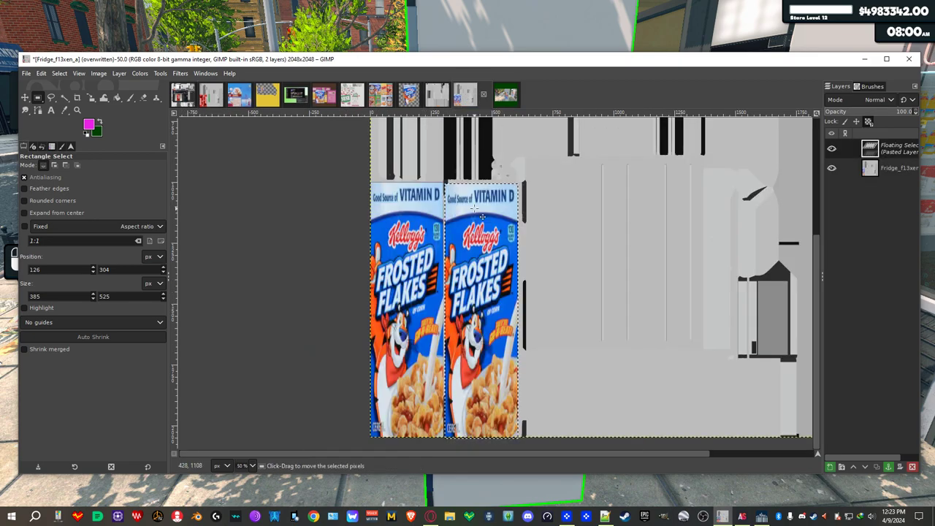
key(shift)
key(shift+r)
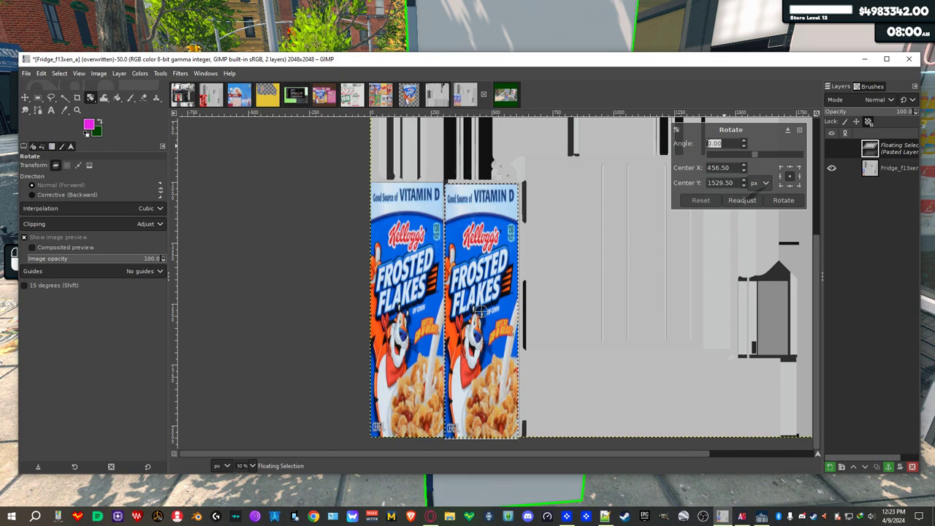
text(-90.00)
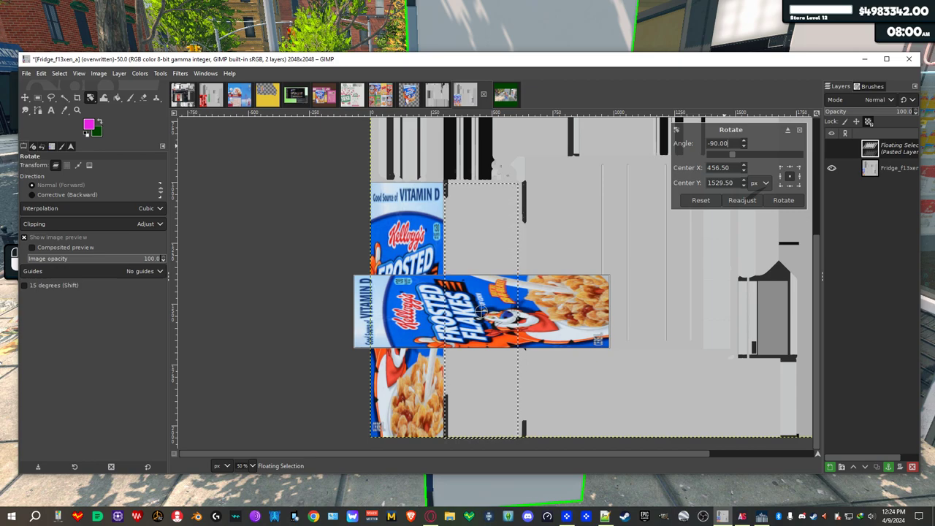
key(BackSpace)
key(BackSpace)
key(BackSpace)
key(BackSpace)
key(BackSpace)
text(180)
key(Return)
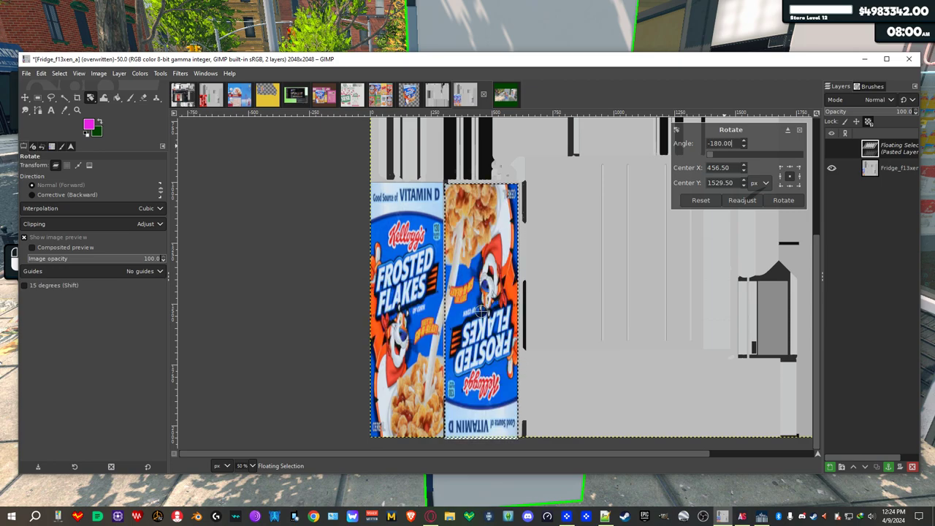
click(783, 200)
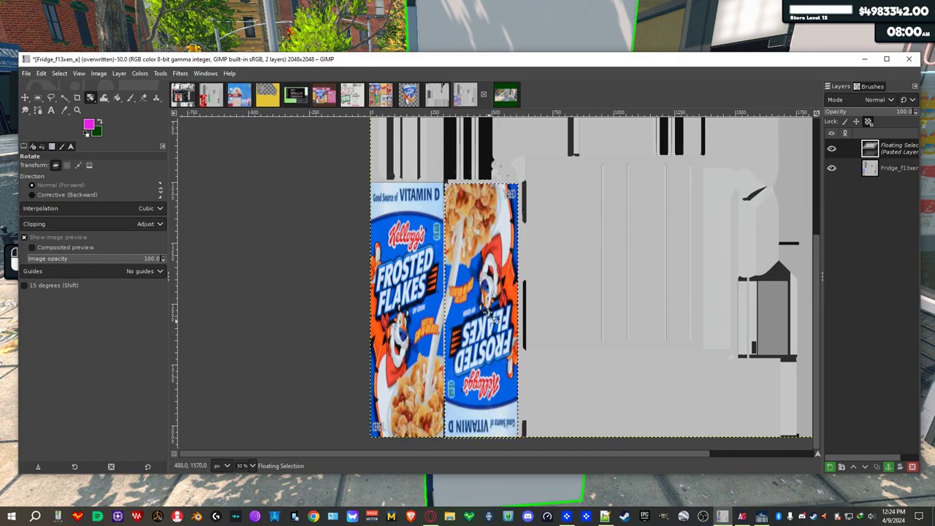
Move the rotated Frosted Flakes copy over the upright front on the first fridge panel with the Rectangle Select tool
click(38, 97)
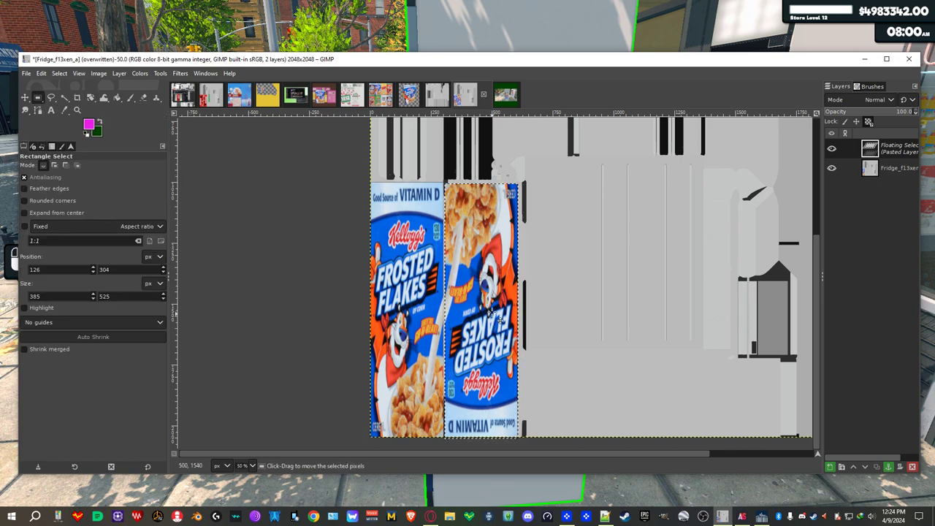
drag(490, 314, 416, 307)
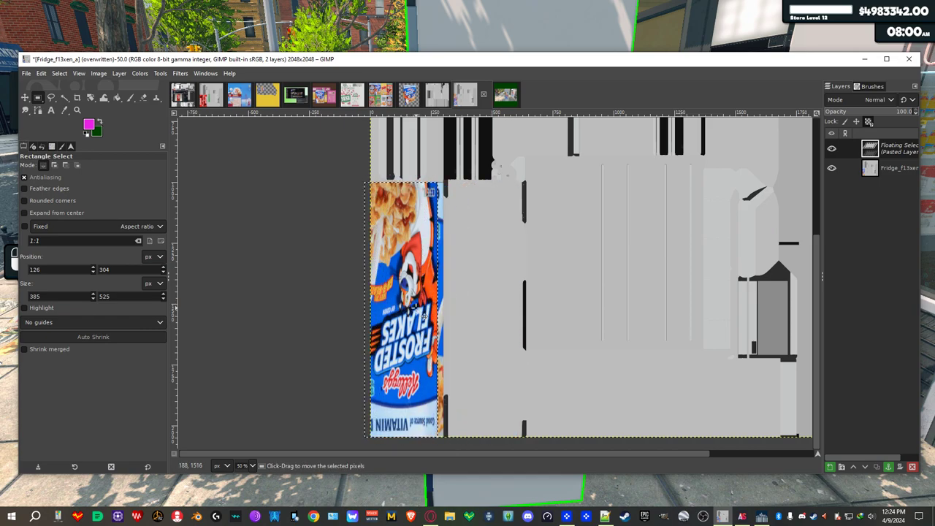
scroll(421, 300, down, 3)
ctrl+scroll(429, 261, up, 4)
scroll(446, 324, down, 3)
scroll(493, 390, down, 3)
ctrl+scroll(401, 307, up, 2)
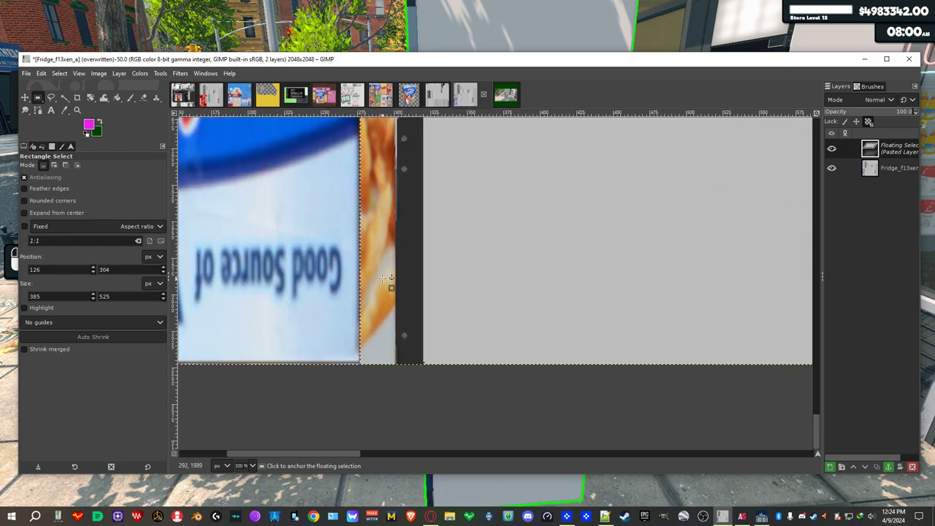
ctrl+scroll(322, 356, up, 3)
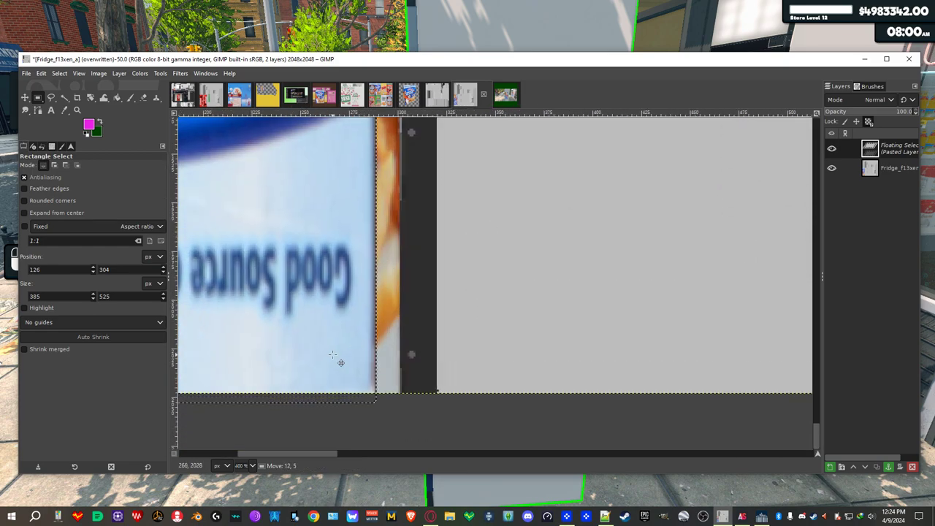
ctrl+scroll(391, 382, down, 3)
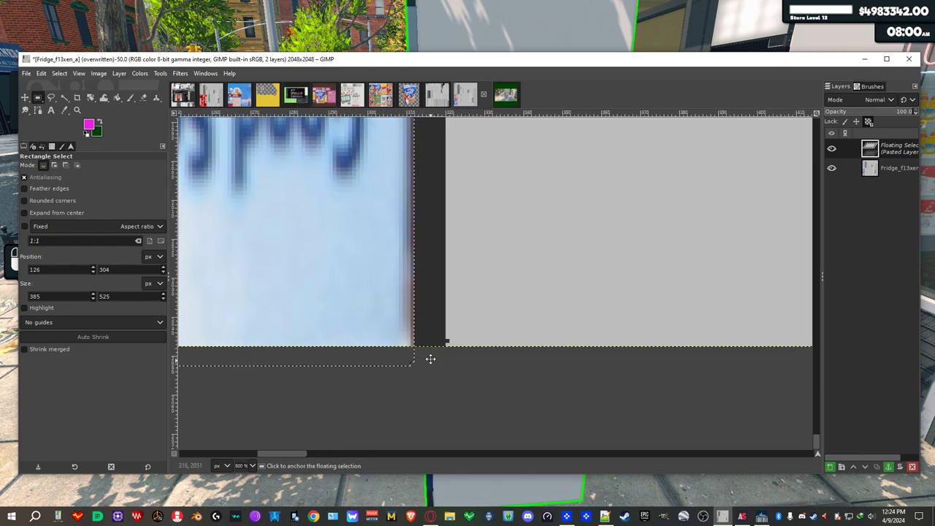
Align the rotated front's right edge with the dark strip and its bottom edge with the texture's lower border
drag(372, 319, 328, 304)
scroll(399, 361, up, 5)
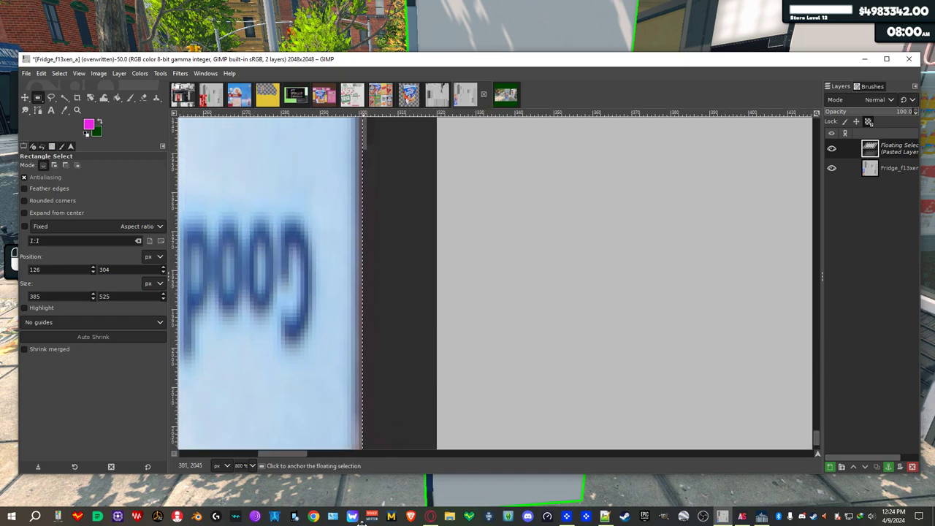
scroll(398, 361, up, 3)
drag(330, 317, 294, 333)
scroll(382, 344, down, 3)
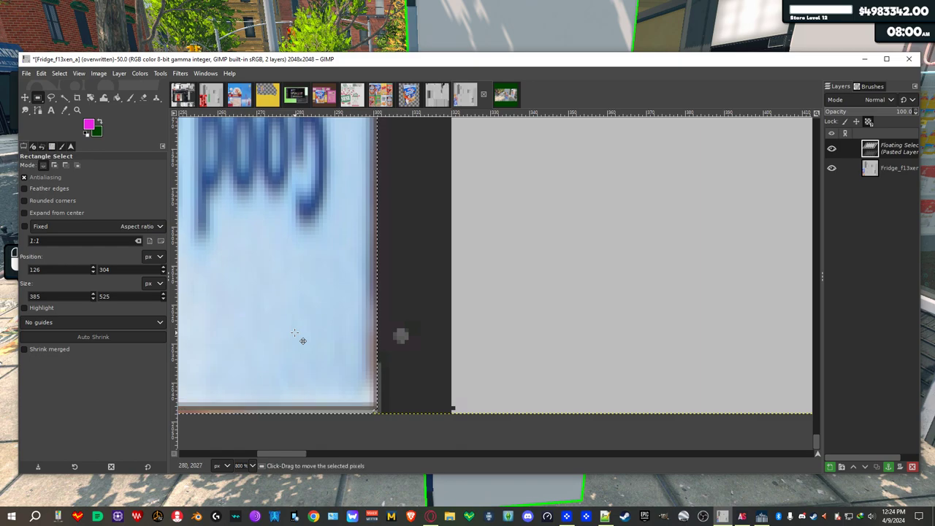
Paste another upright Frosted Flakes front and move it onto the second panel, beyond the dark strip
key(ctrl)
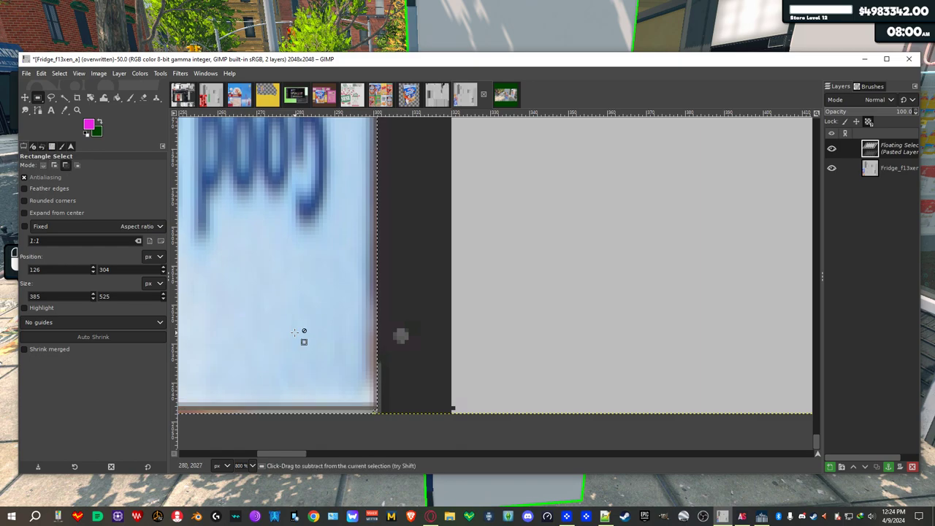
key(ctrl+v)
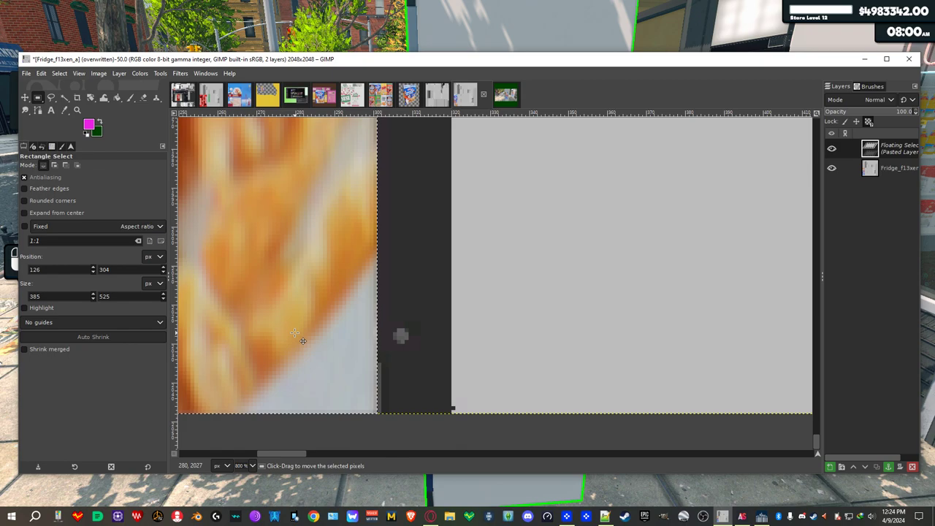
ctrl+scroll(378, 334, down, 8)
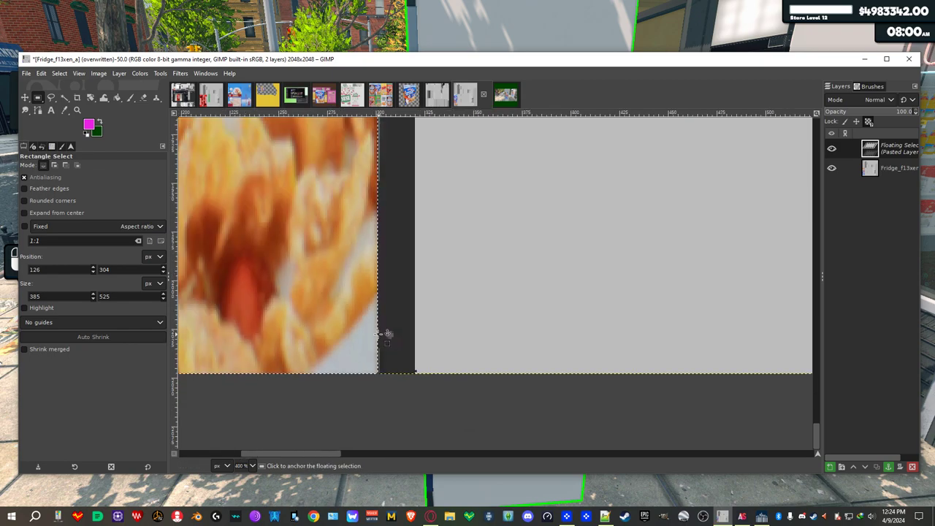
drag(358, 365, 411, 366)
scroll(369, 241, down, 3)
scroll(369, 241, right, 1)
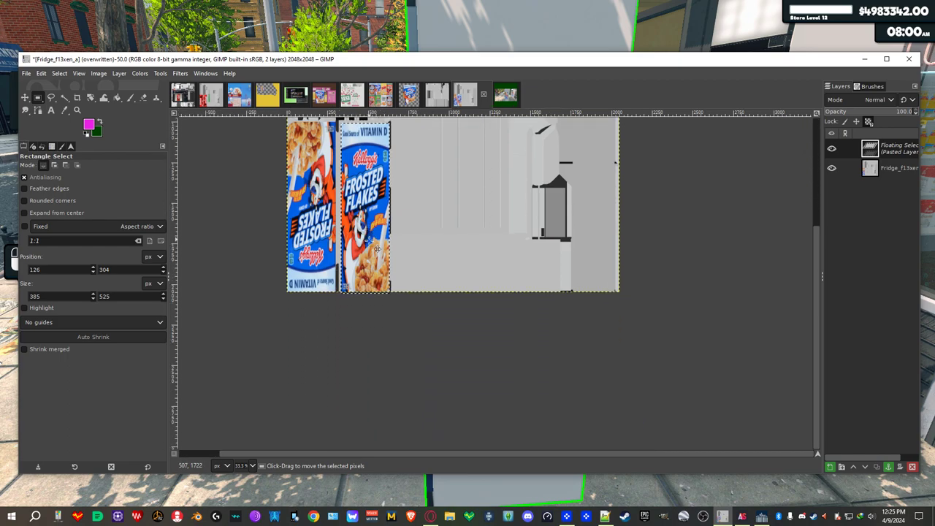
Shift the upright front up and left so its upper right corner sits against the second panel's outer dark strip
scroll(374, 232, up, 5)
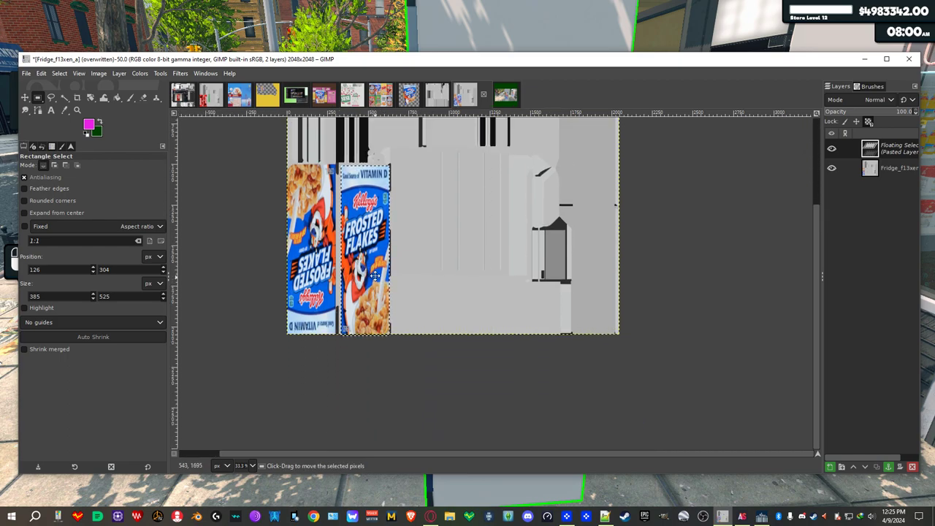
ctrl+scroll(381, 349, up, 1)
ctrl+scroll(380, 350, up, 3)
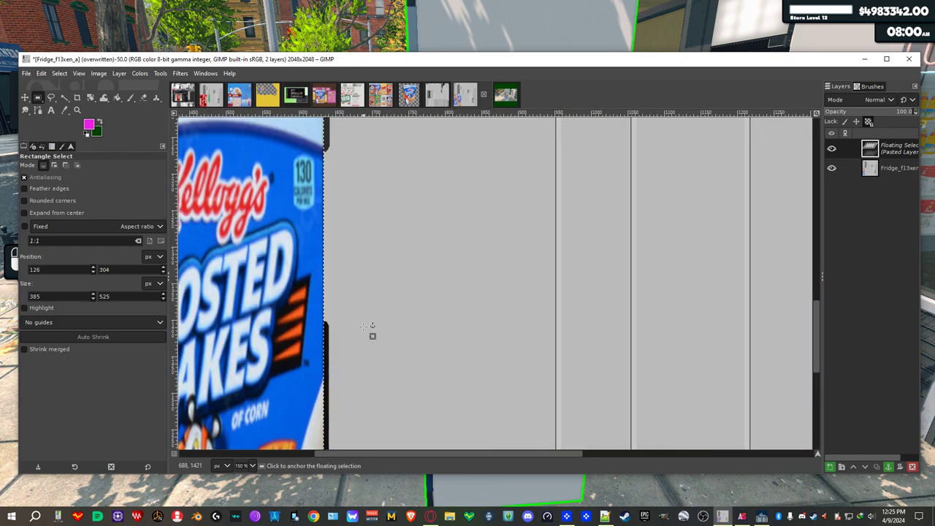
scroll(438, 401, up, 3)
scroll(438, 400, left, 2)
ctrl+scroll(488, 440, up, 3)
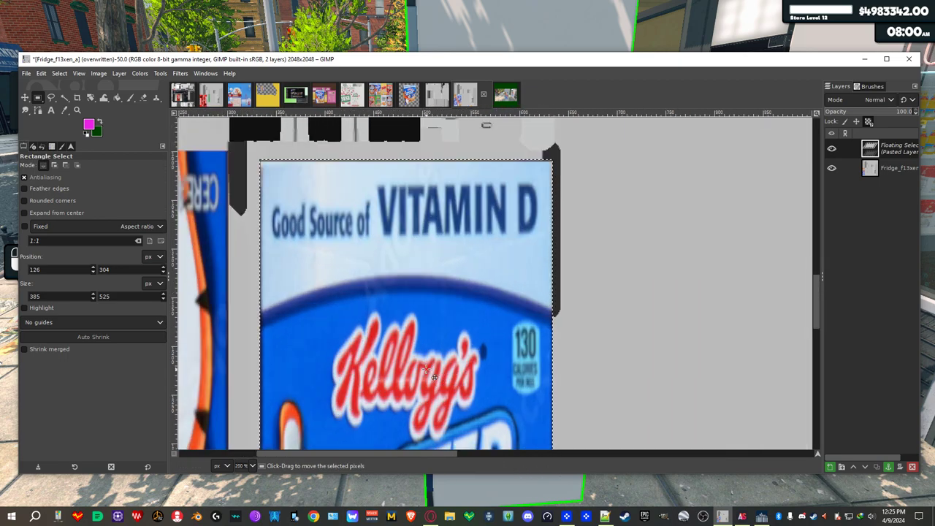
ctrl+scroll(487, 355, down, 1)
scroll(557, 422, up, 1)
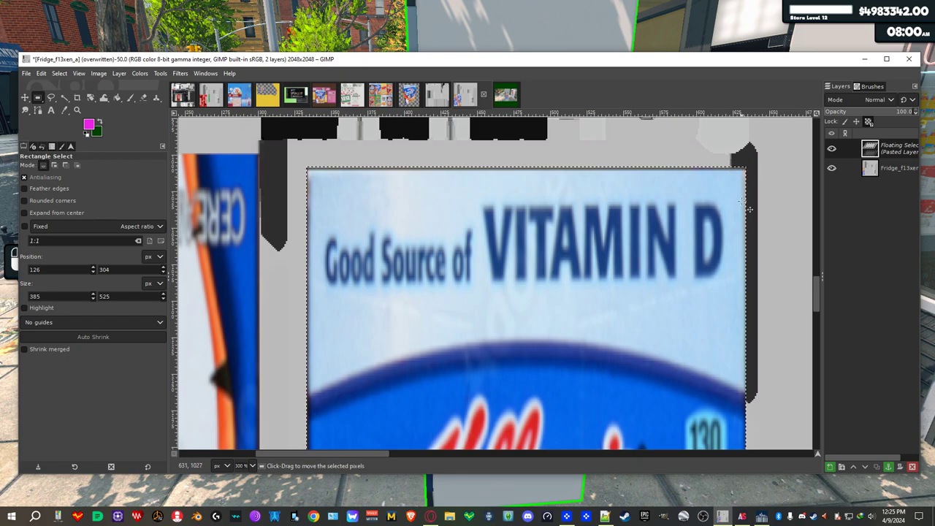
drag(710, 191, 686, 181)
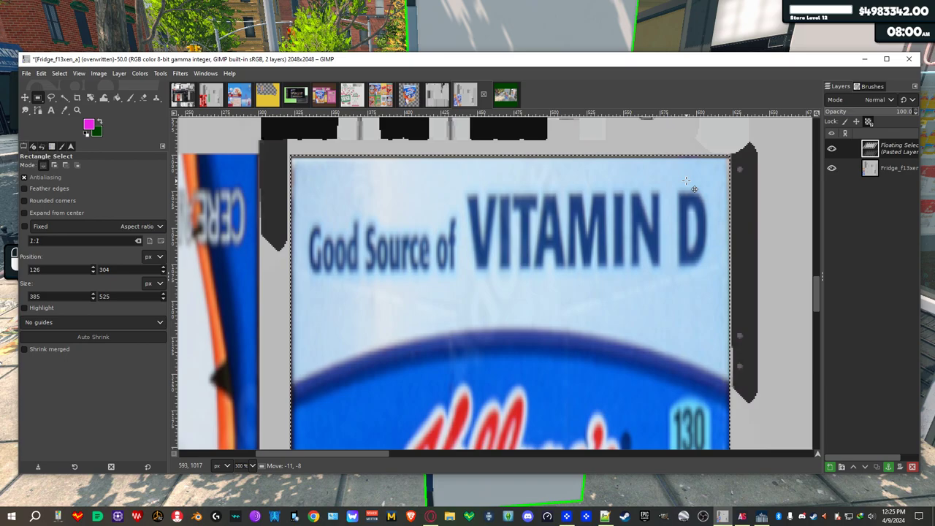
drag(686, 180, 687, 176)
Nudge the upright front slightly down to fine-tune its fit between the two dark strips
ctrl+scroll(627, 184, up, 3)
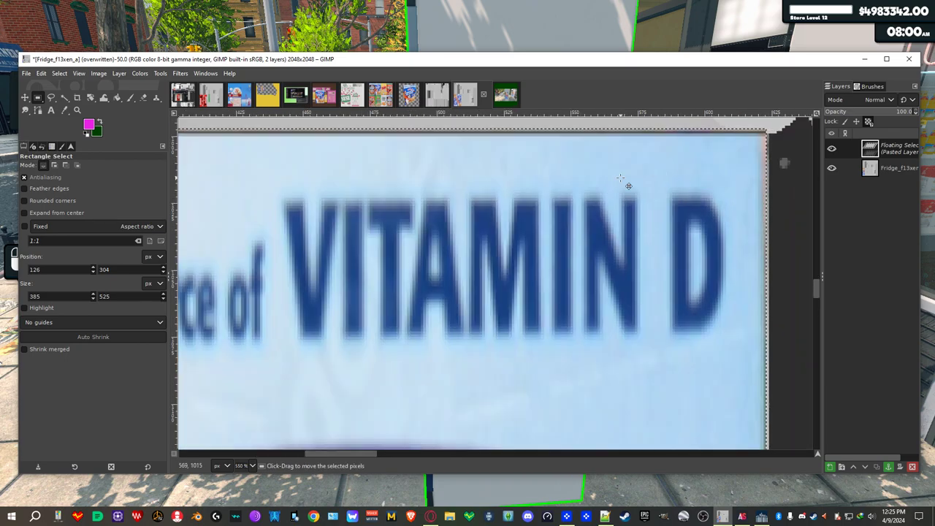
scroll(661, 224, left, 5)
scroll(661, 224, up, 1)
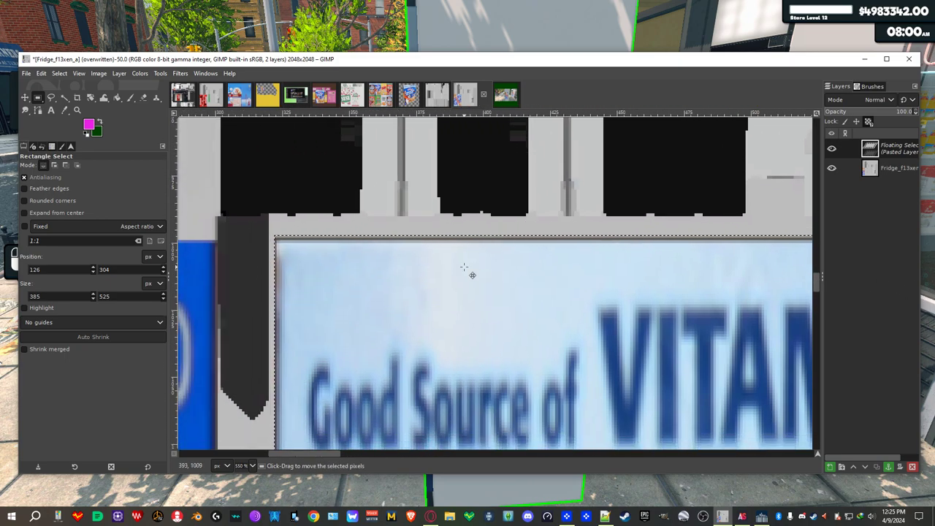
drag(395, 282, 395, 284)
scroll(567, 305, right, 10)
scroll(568, 304, down, 3)
scroll(441, 311, down, 3)
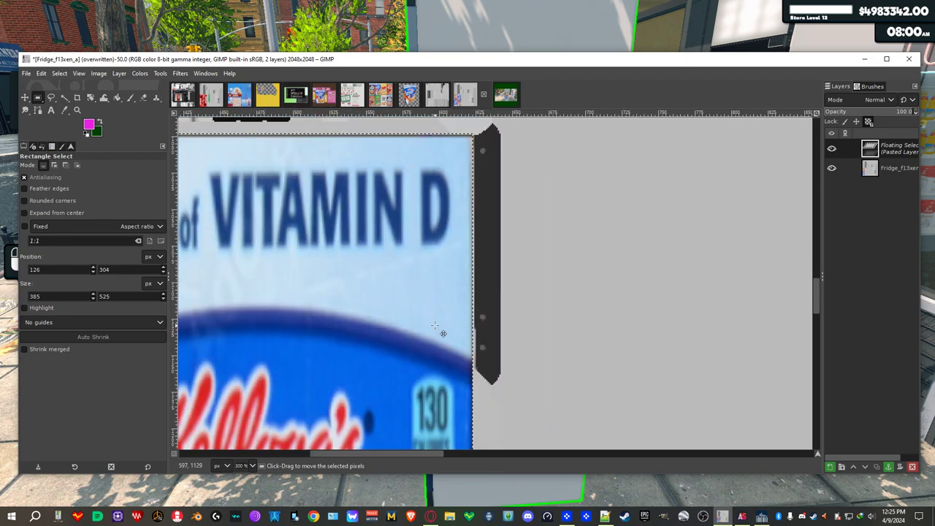
Check the upright front's side and lower edges and anchor the floating selection to the fridge texture layer
scroll(434, 326, down, 2)
scroll(505, 300, down, 5)
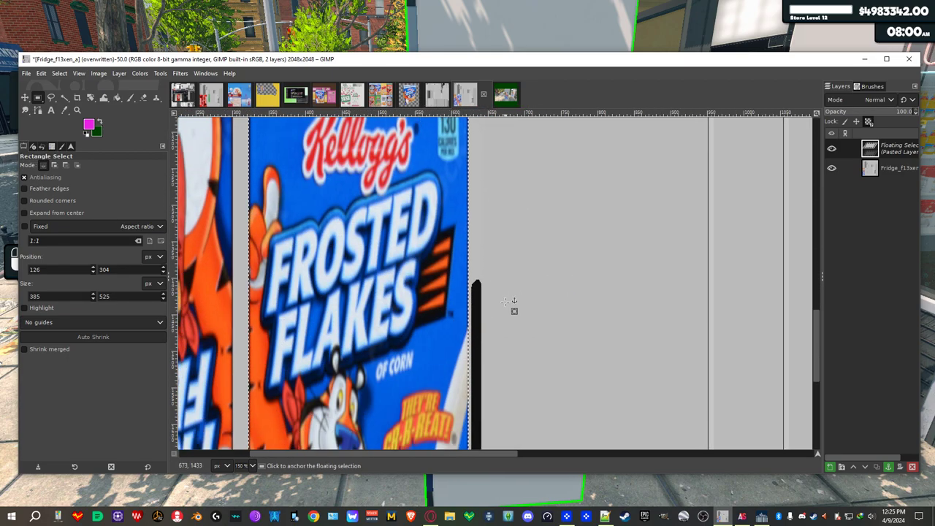
scroll(504, 300, down, 3)
scroll(510, 307, down, 3)
scroll(501, 192, left, 1)
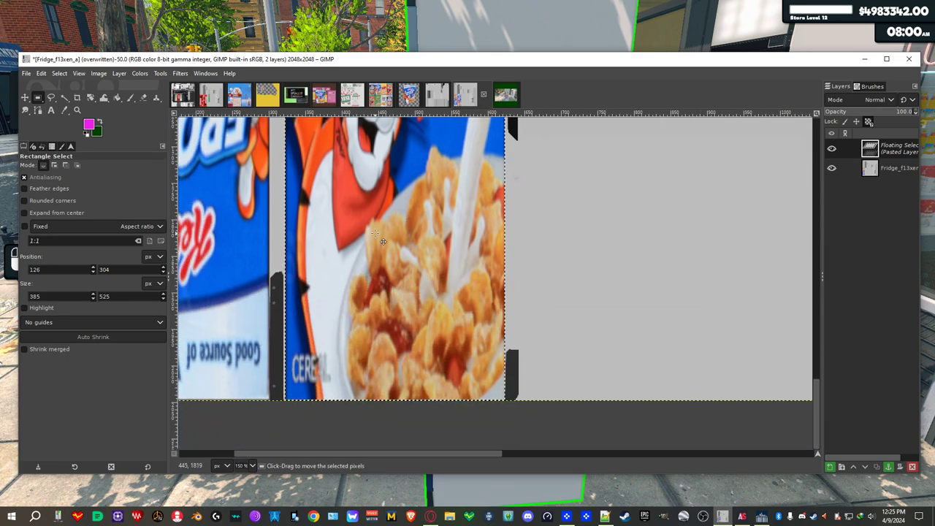
key(ctrl+h)
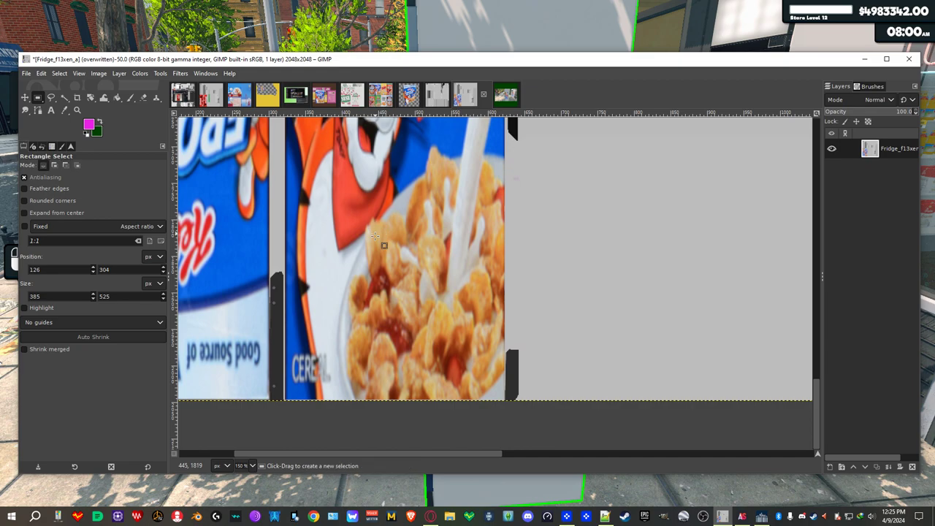
Export the edited texture by overwriting Fridge_f13xen_a.png
scroll(334, 267, left, 1)
scroll(409, 309, up, 5)
scroll(410, 309, left, 2)
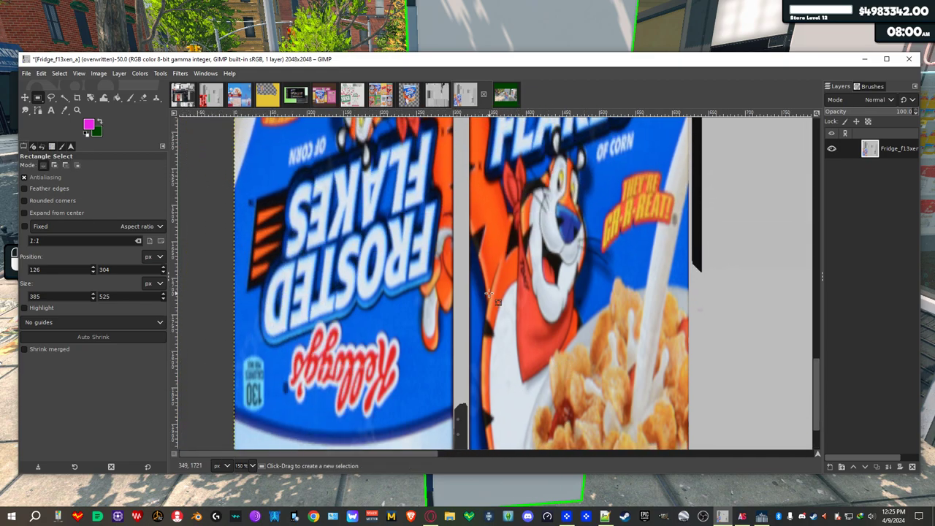
right_click(548, 255)
mouse_move(578, 269)
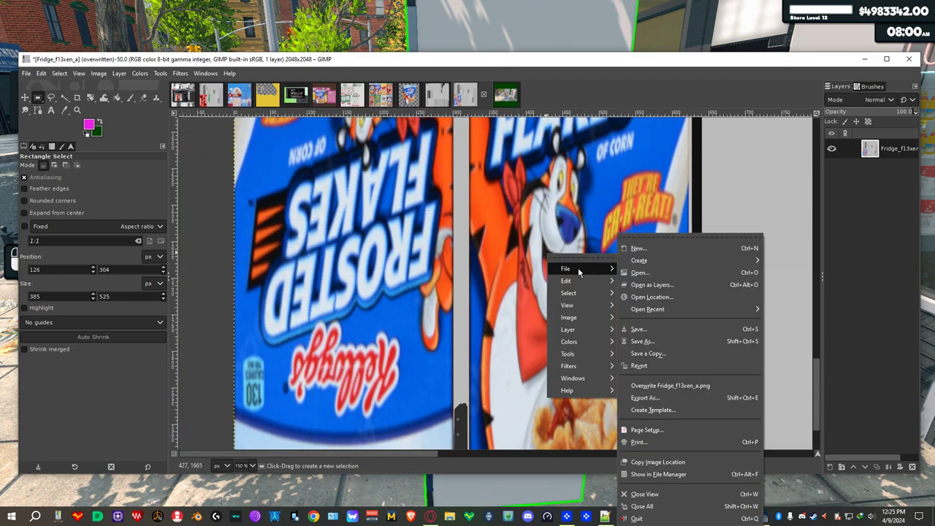
click(670, 388)
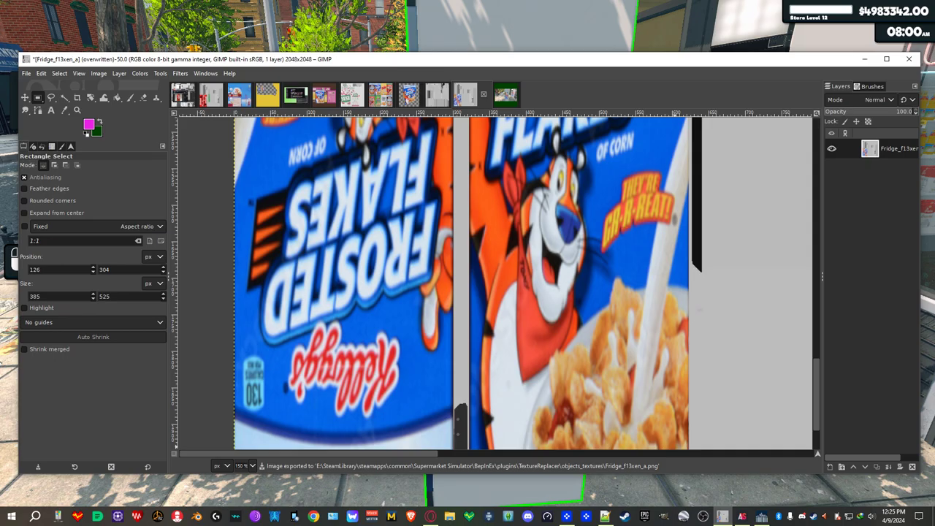
Switch to Supermarket Simulator, save the current game and quit to the desktop
key(alt+Tab)
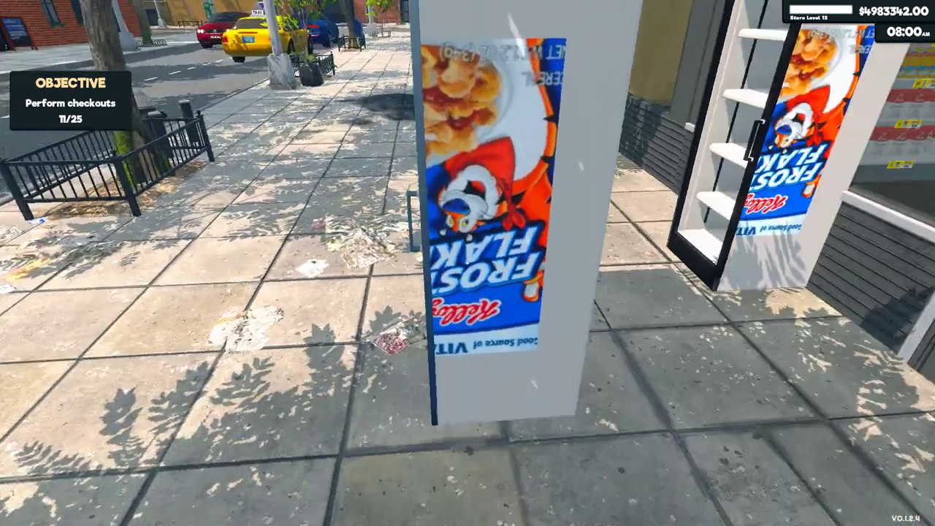
key(Escape)
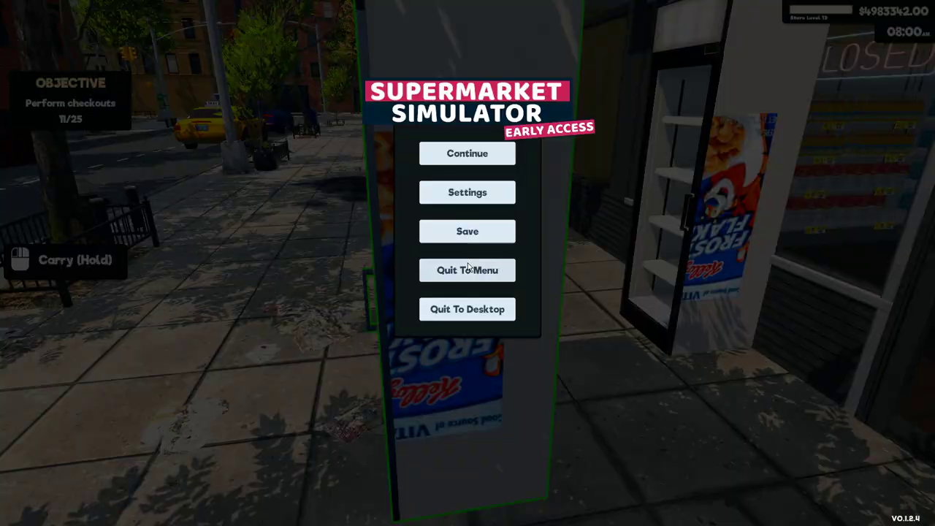
click(443, 238)
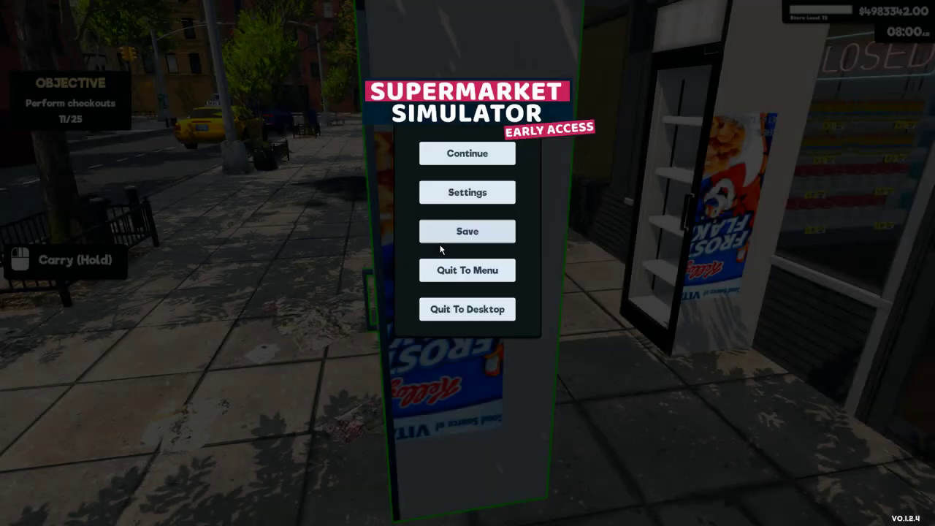
click(447, 307)
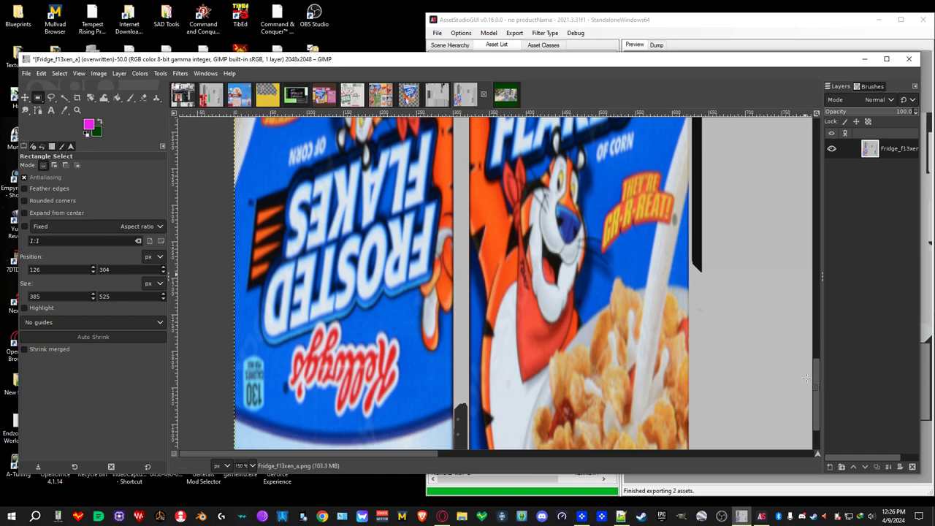
Relaunch Supermarket Simulator from Steam and load the save to inspect the fridges' side panels outside the store
right_click(813, 516)
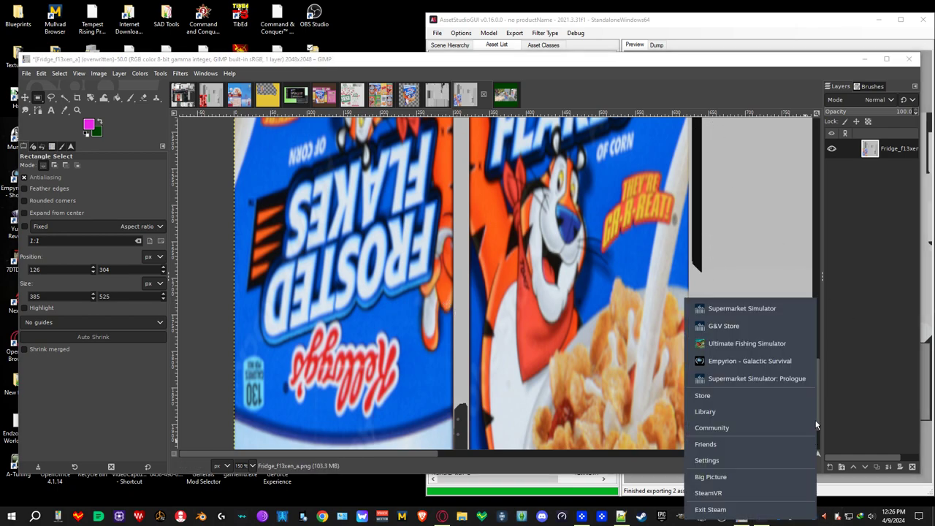
click(742, 309)
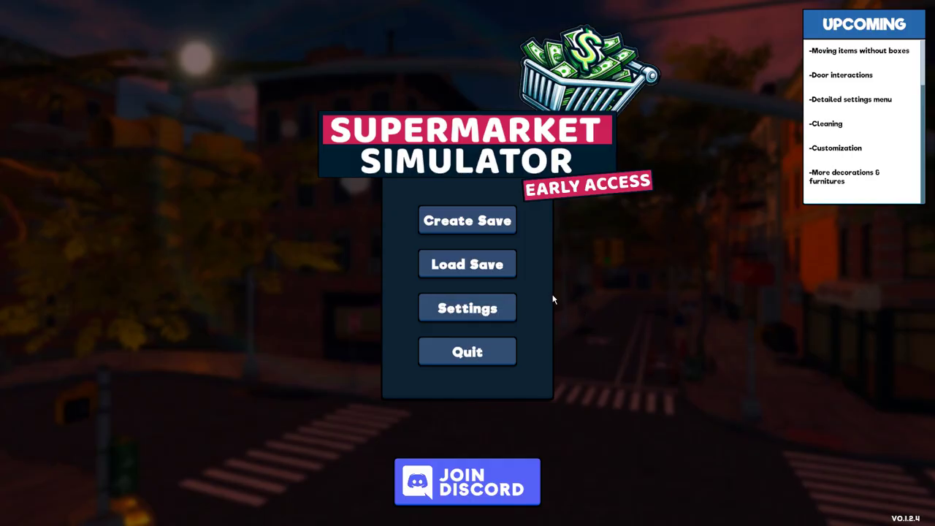
click(428, 270)
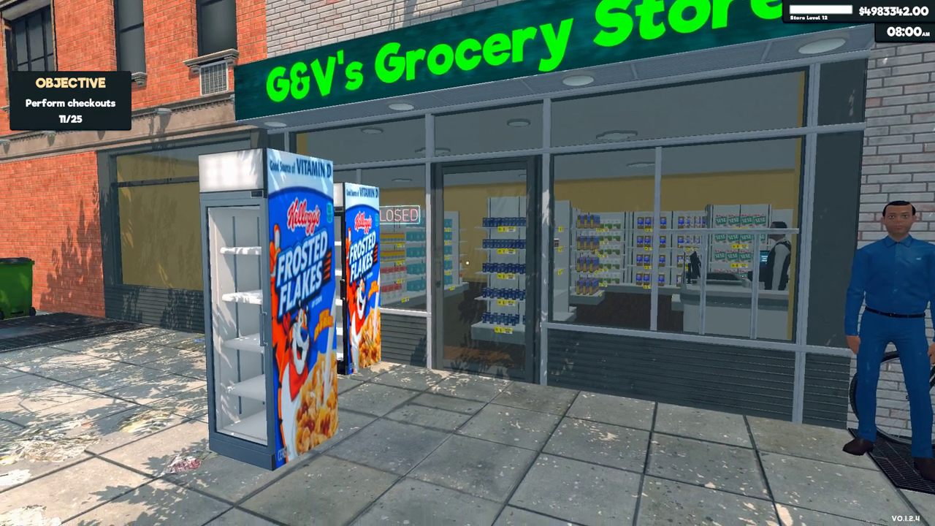
key(w)
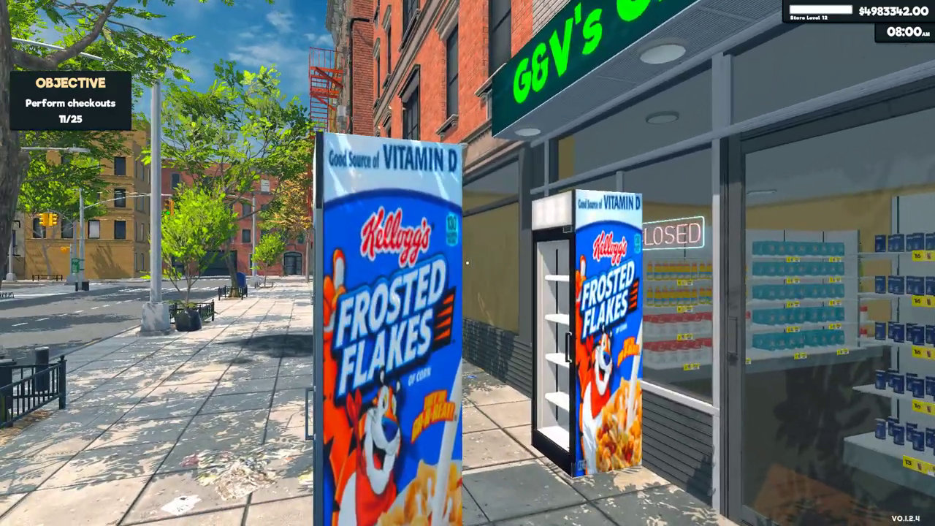